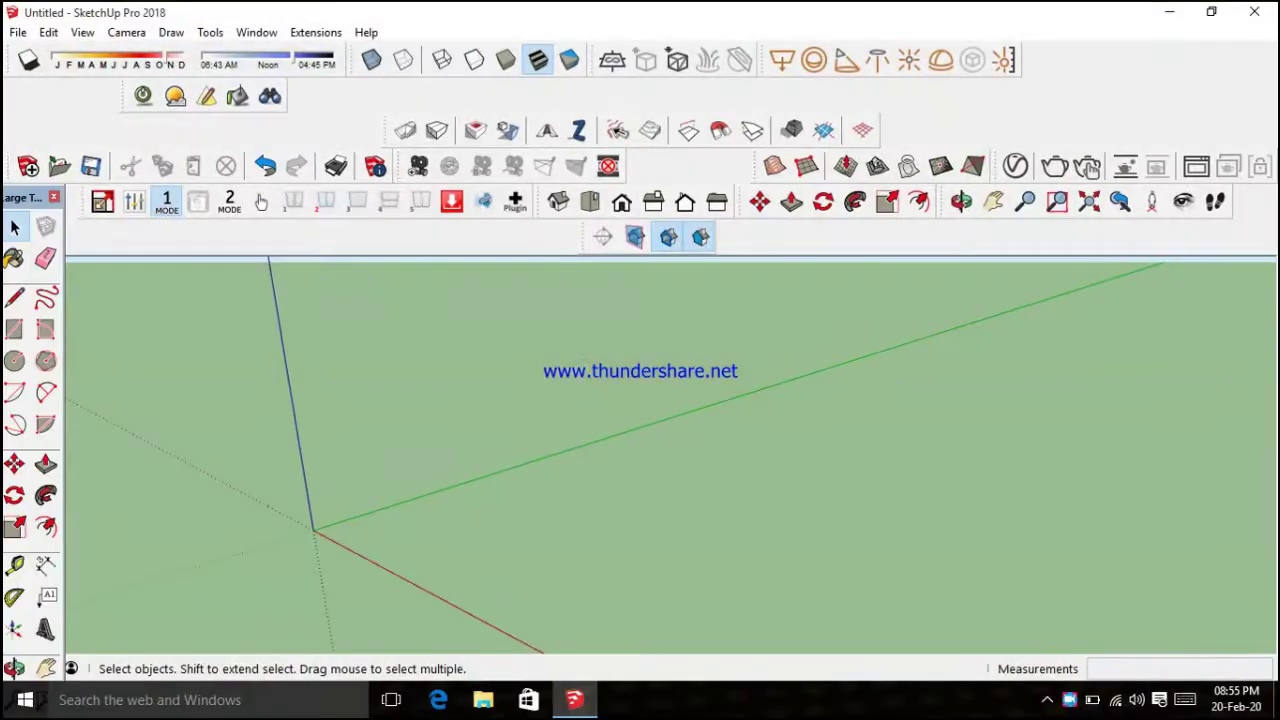
Draw the 16' by 16' floor rectangle at the origin
left_click(748, 451)
type("16',16'")
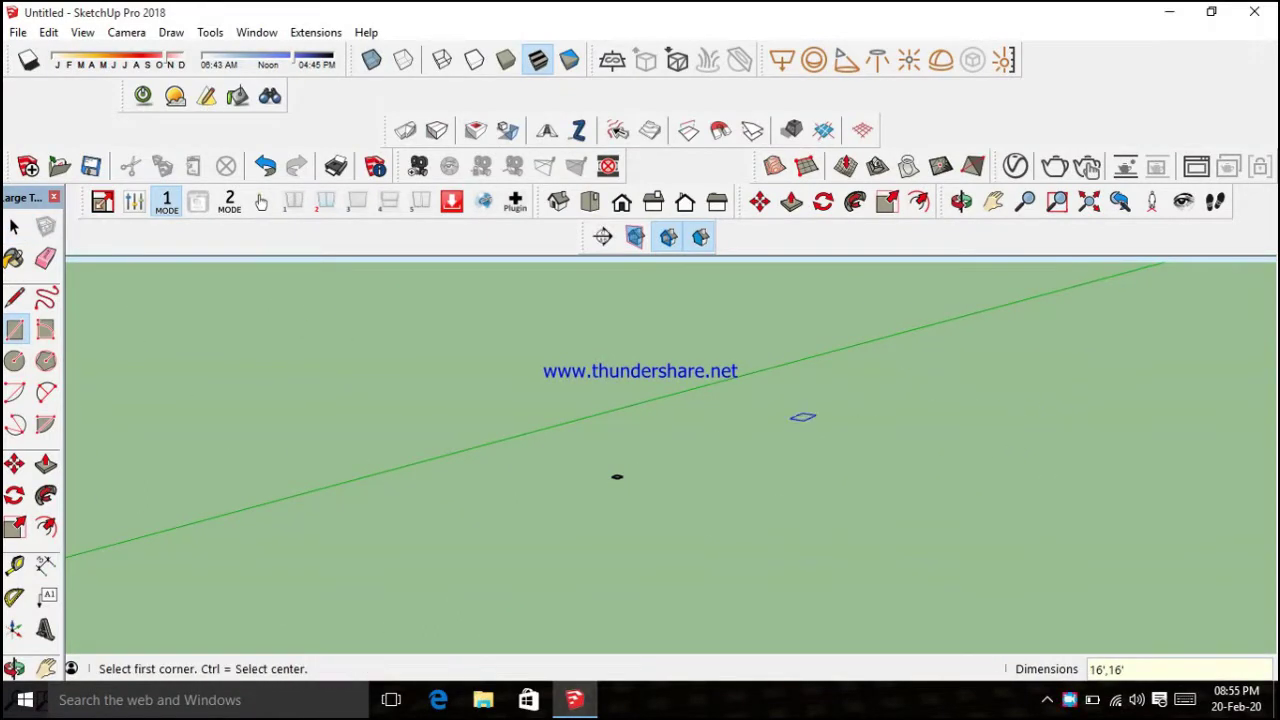
key("space")
key("shift+z")
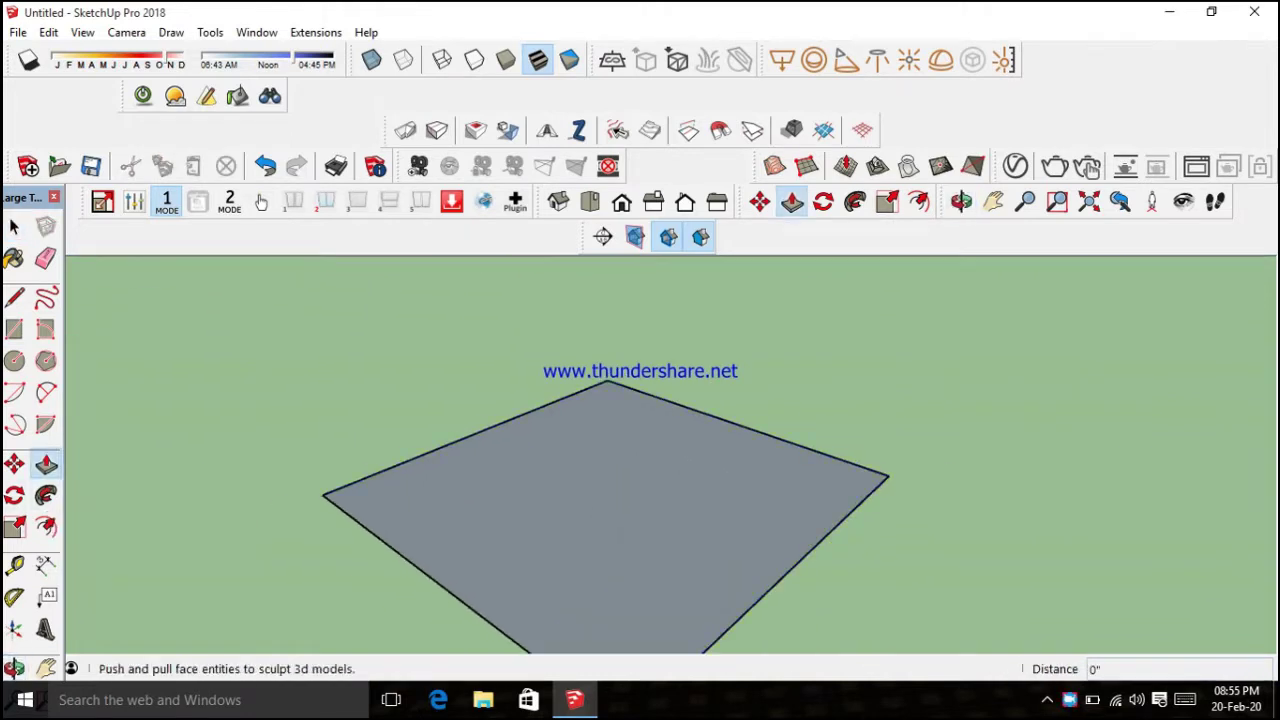
Offset the floor's edges inward to create the wall-thickness ring
left_click(46, 527)
left_click(540, 478)
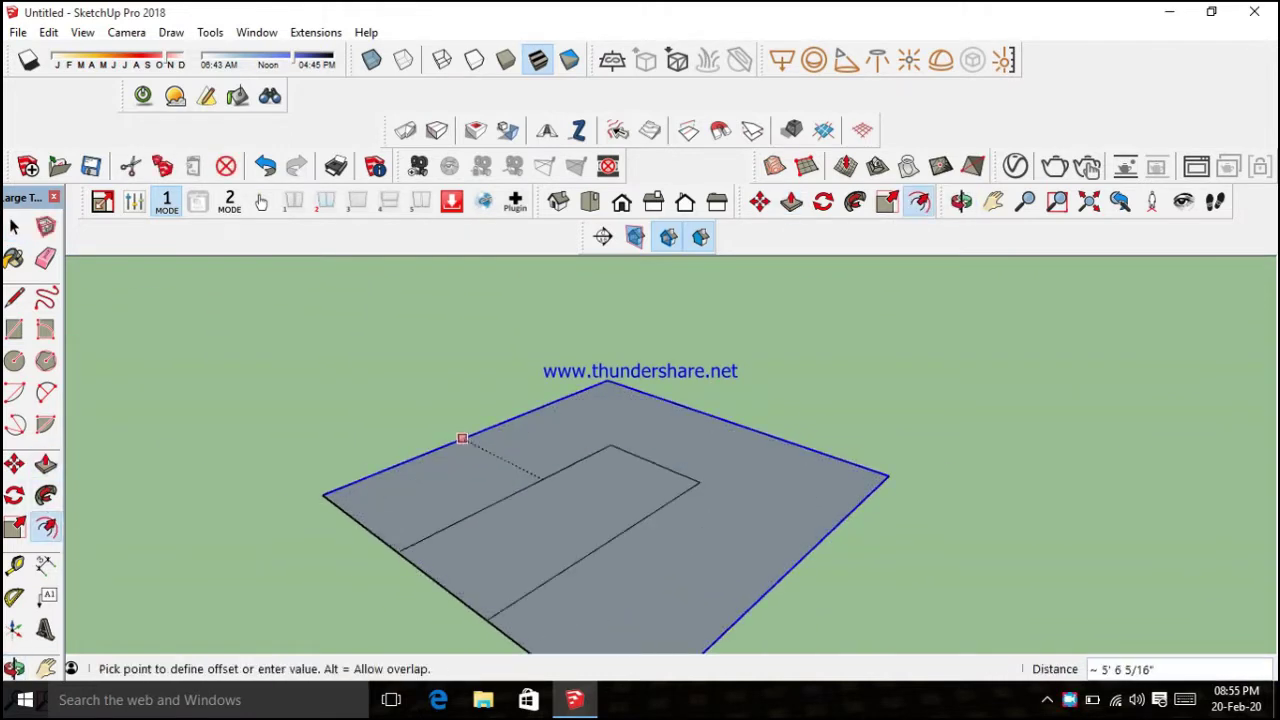
left_click(462, 438)
Push/Pull the outer ring up 10' to raise the walls
key("space")
scroll(500, 430, "up", 4)
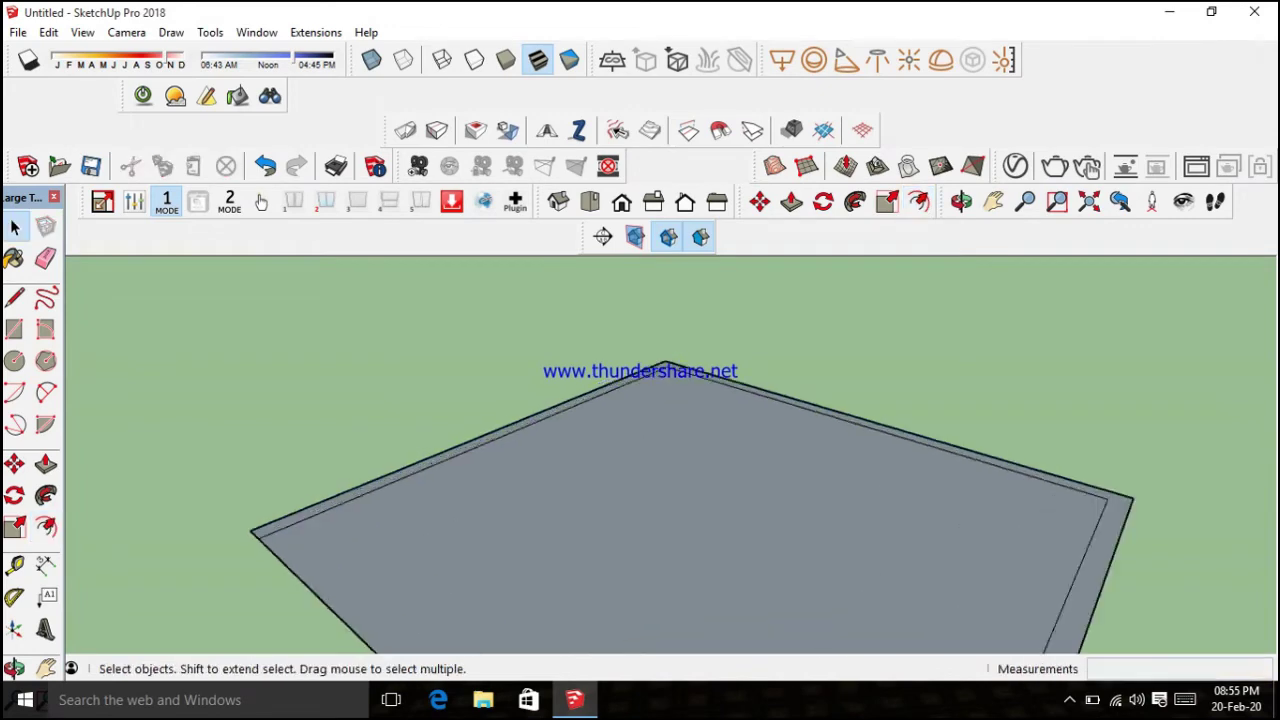
left_click(46, 464)
scroll(640, 450, "down", 3)
type("10'")
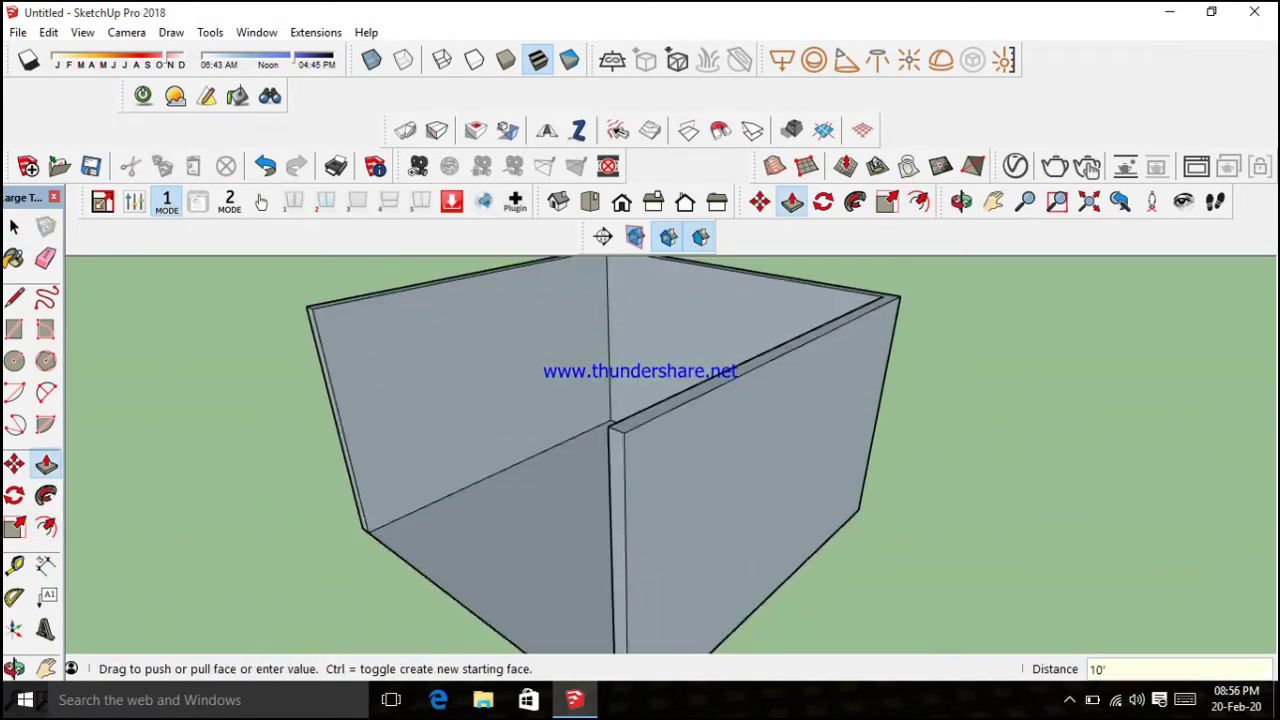
key("Return")
middle_click_drag(640, 450, 700, 430)
Draw a ceiling rectangle across the wall tops, then orbit to face the open side
key("r")
left_click(373, 385)
left_click(818, 358)
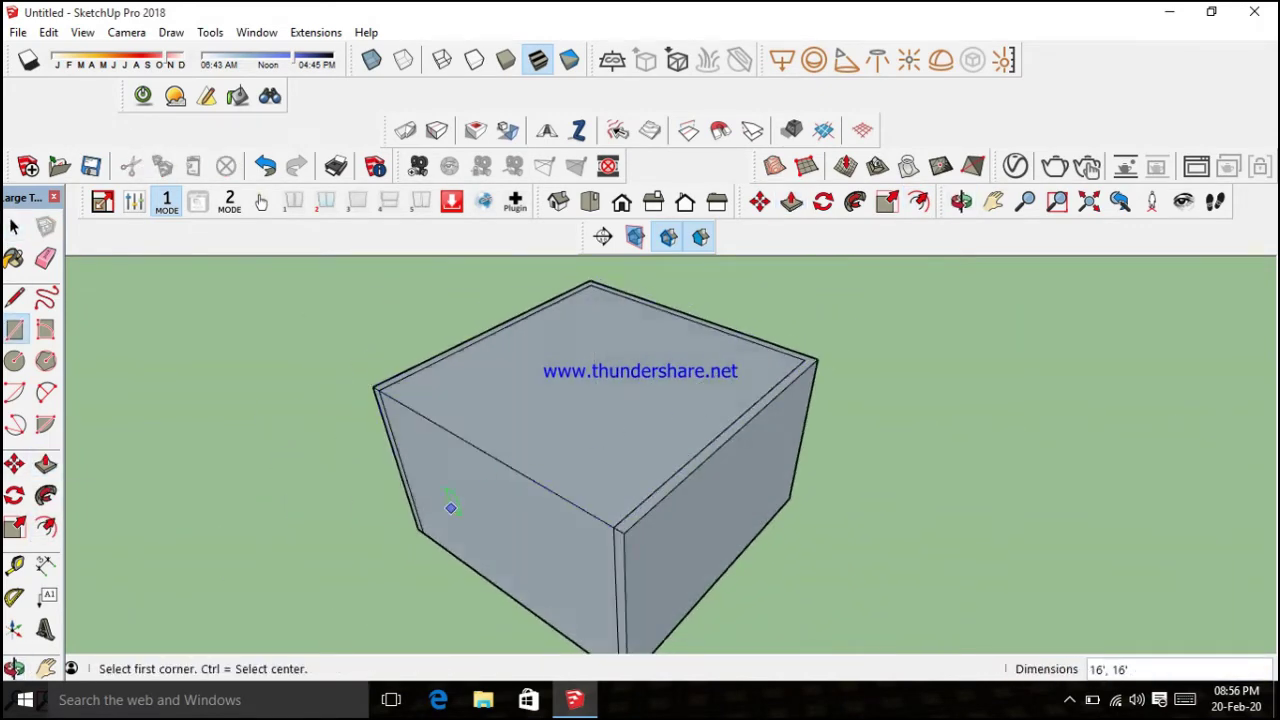
key("space")
middle_click_drag(449, 509, 14, 668)
left_click_drag(640, 450, 720, 440)
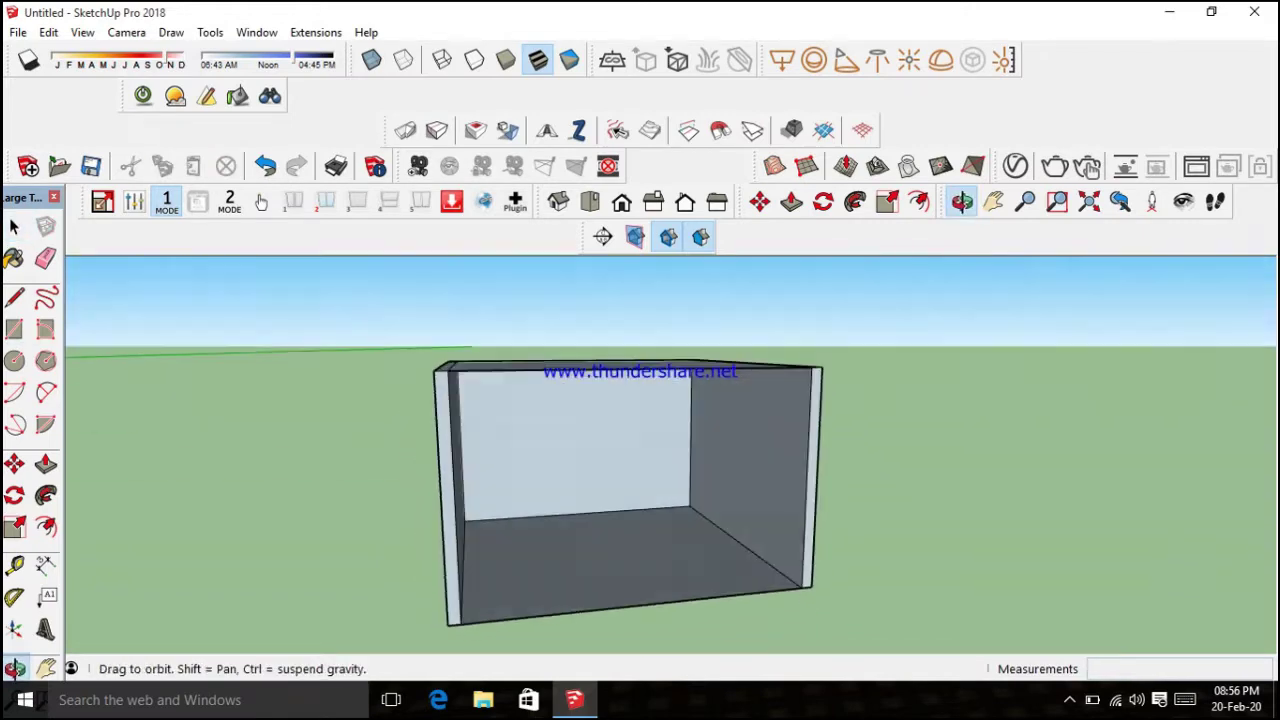
Copy the back wall's bottom edge 2.5' up the wall
key("space")
scroll(640, 450, "up", 5)
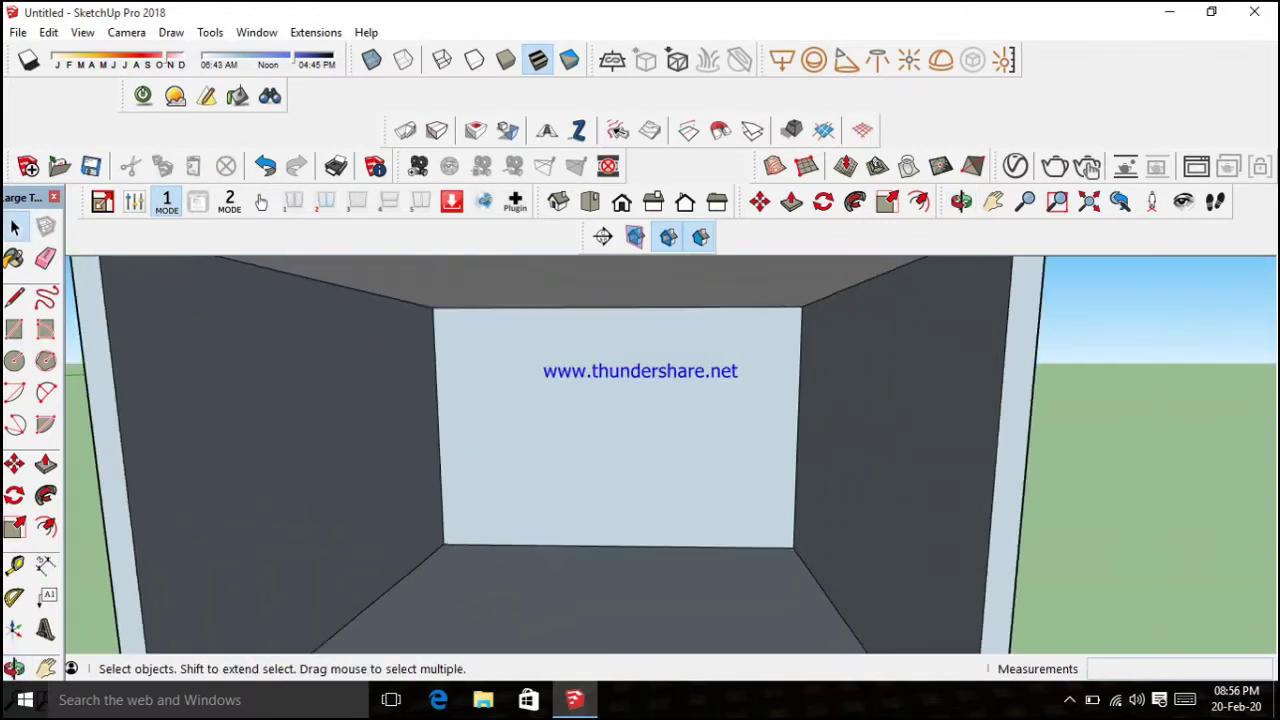
scroll(640, 450, "up", 2)
key("m")
key("ctrl")
left_click(397, 572)
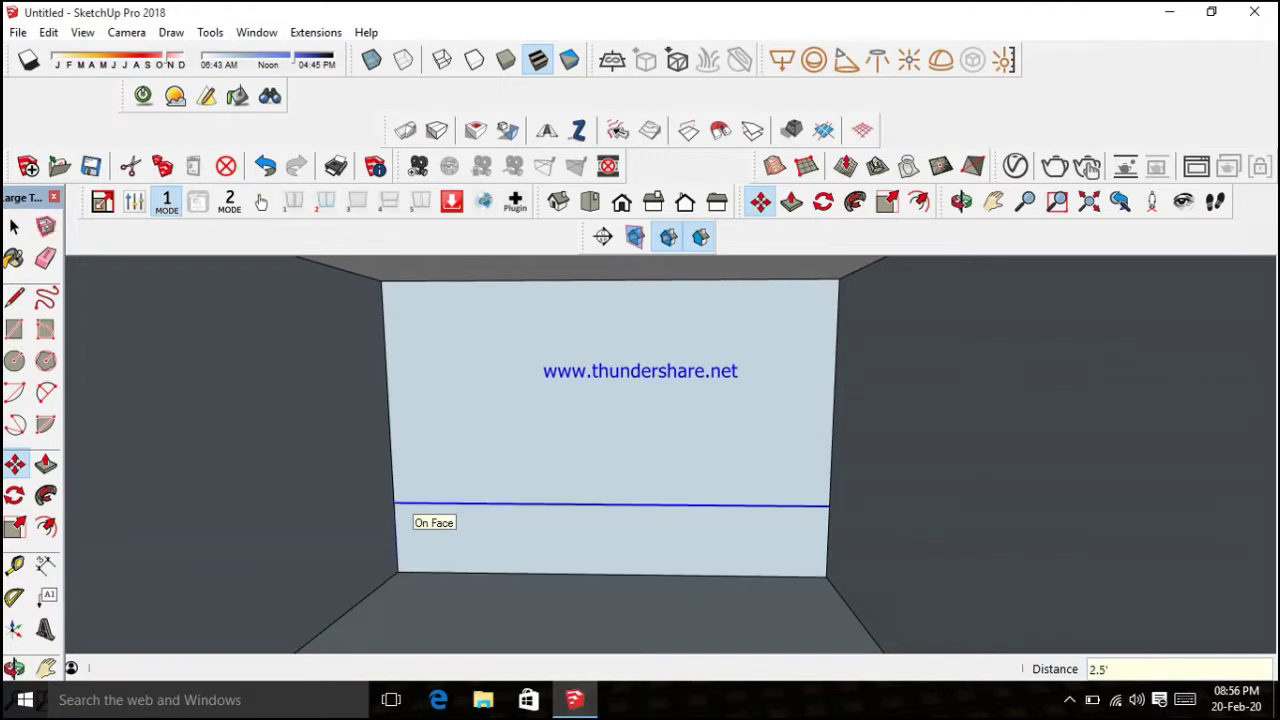
left_click(405, 508)
scroll(640, 450, "down", 3)
key("space")
Copy that new horizontal edge another 5' upward
scroll(640, 450, "up", 3)
scroll(640, 450, "up", 2)
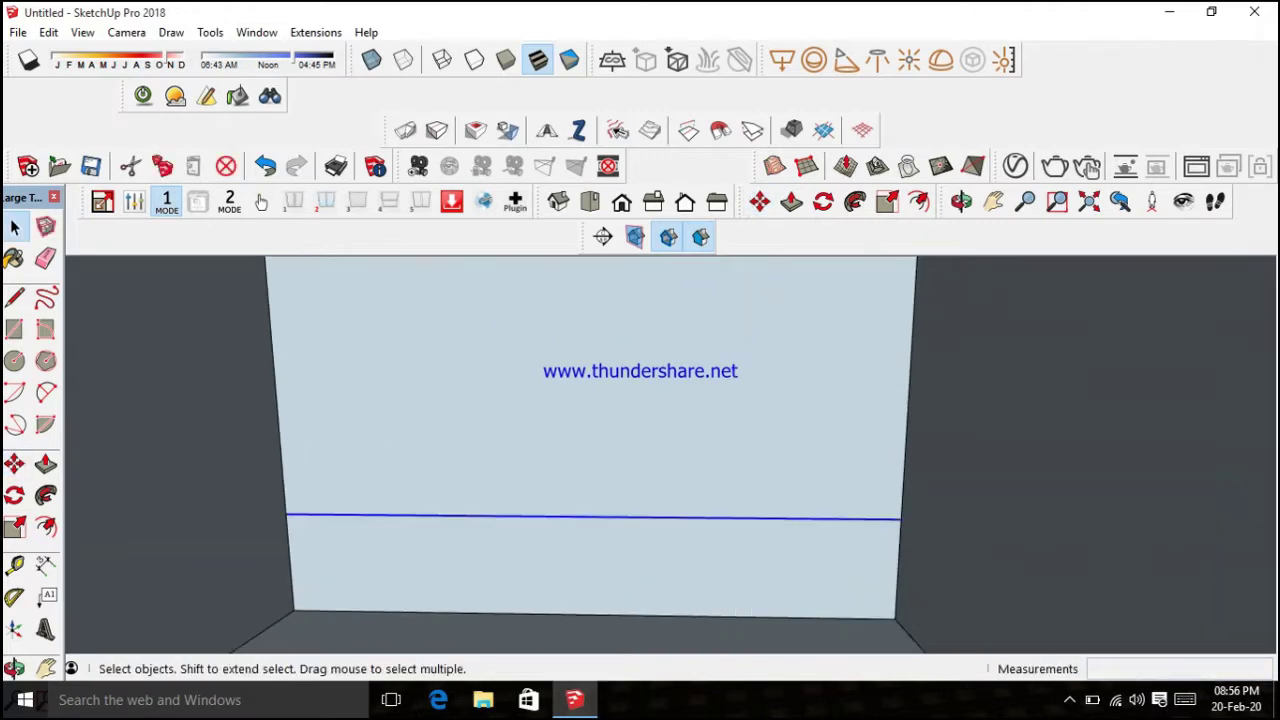
key("m")
key("ctrl")
left_click(284, 515)
scroll(284, 515, "down", 2)
key("Return")
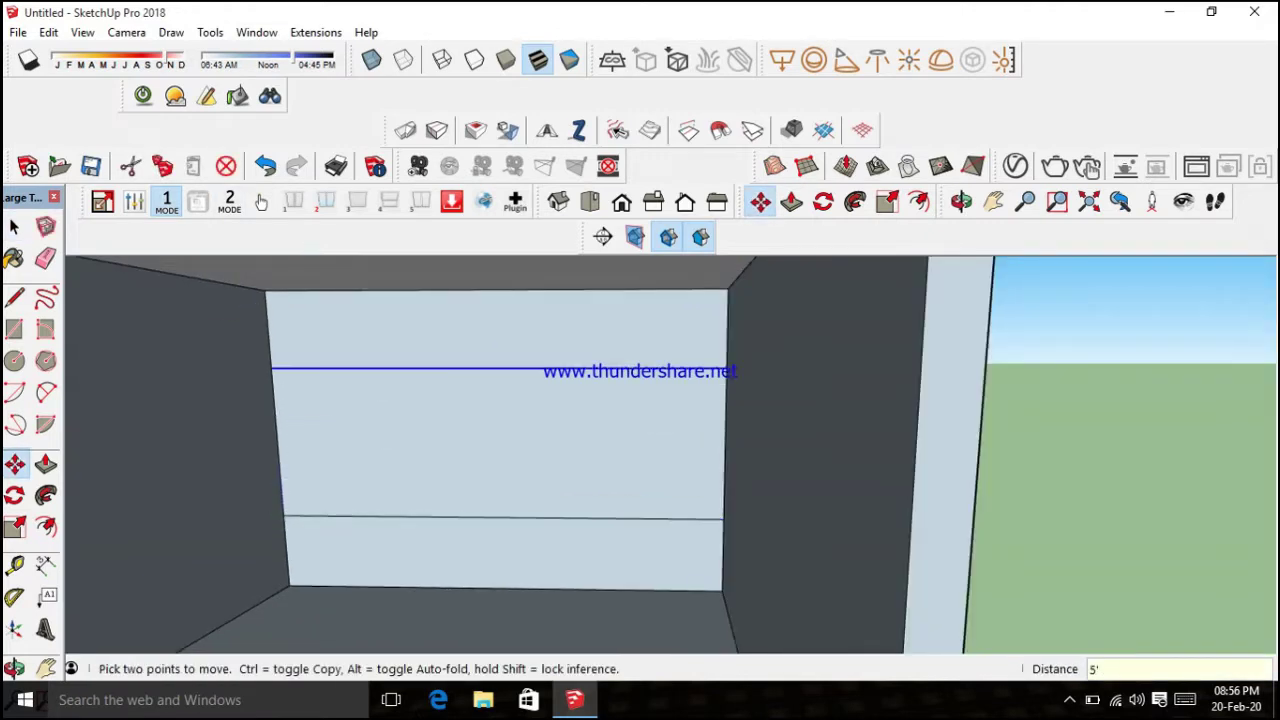
key("space")
Draw a vertical line on the back wall and copy it 3' across
left_click(495, 369)
left_click(500, 518)
key("space")
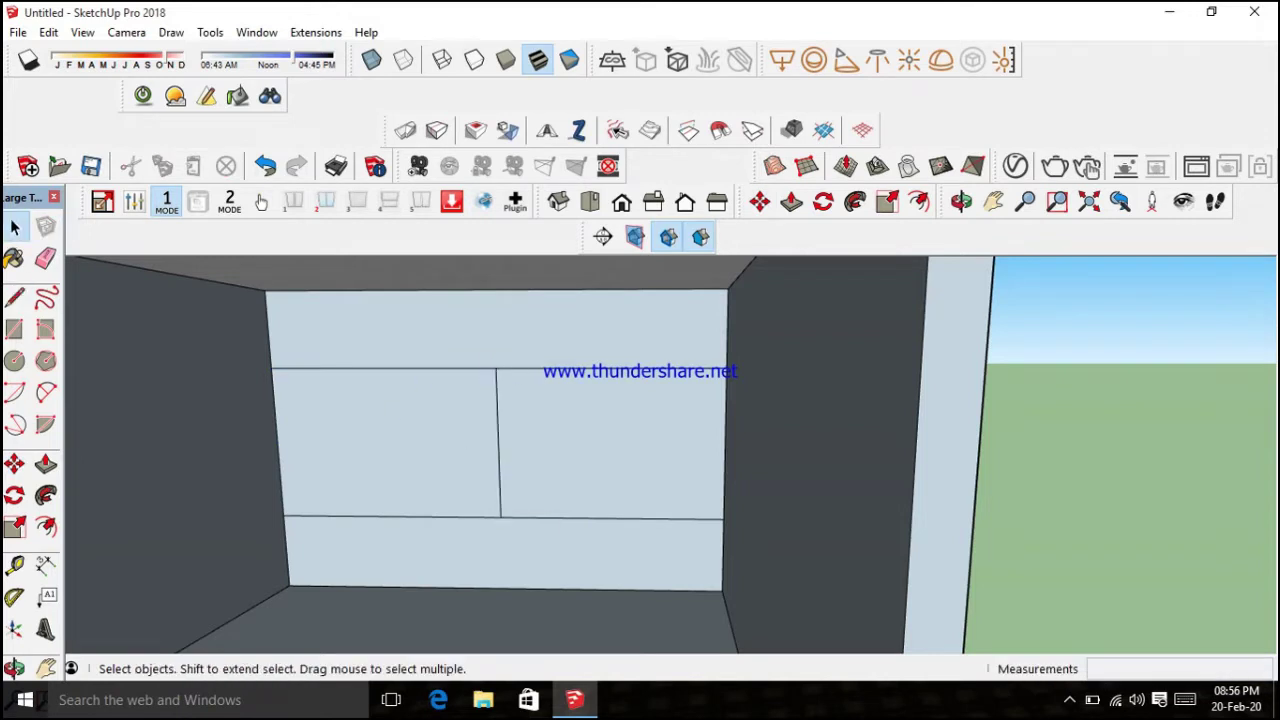
key("ctrl")
left_click(500, 517)
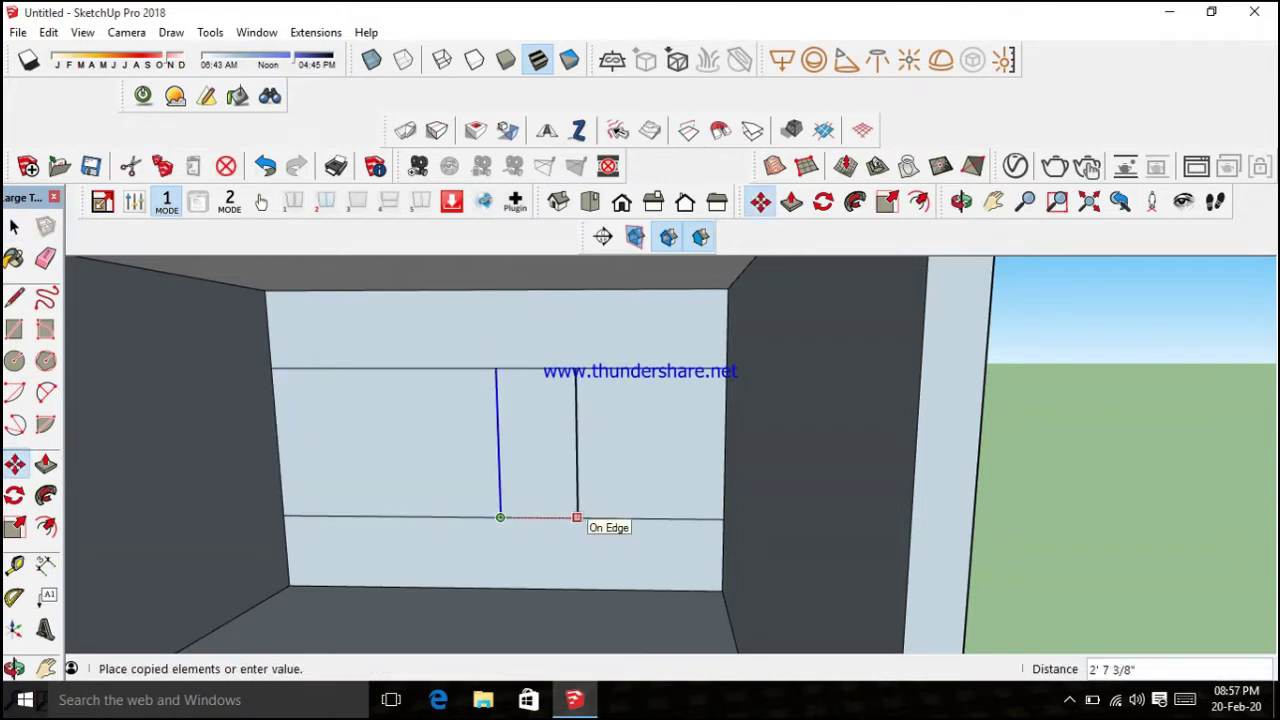
type("3")
key("Return")
key("space")
key("m")
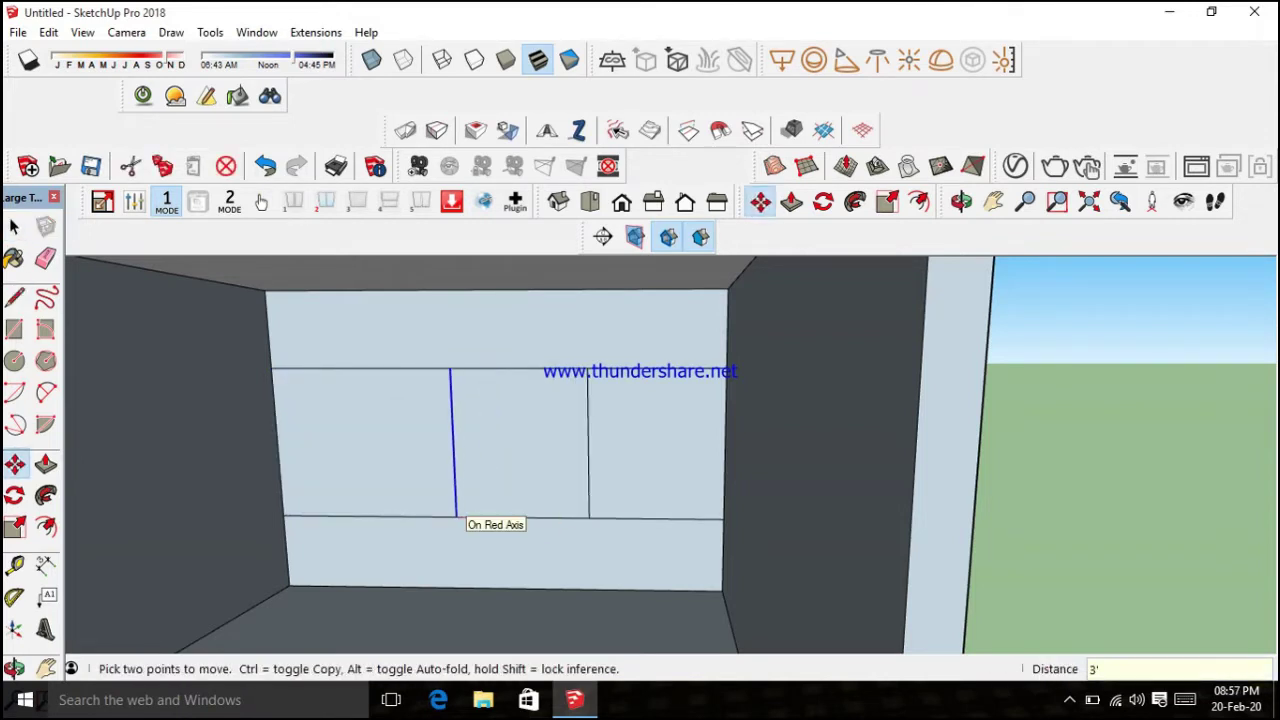
key("space")
scroll(457, 518, "up", 2)
left_click(46, 527)
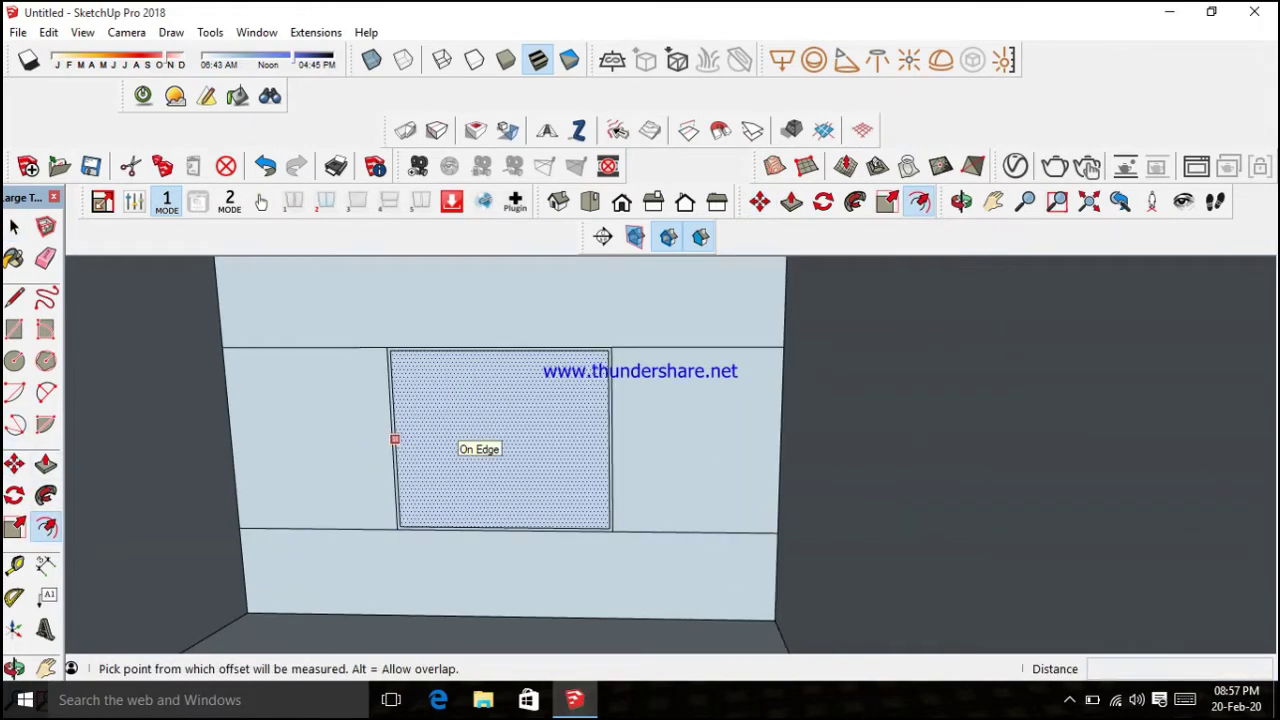
Offset the central wall panel 2" inward to form an inner border
key("space")
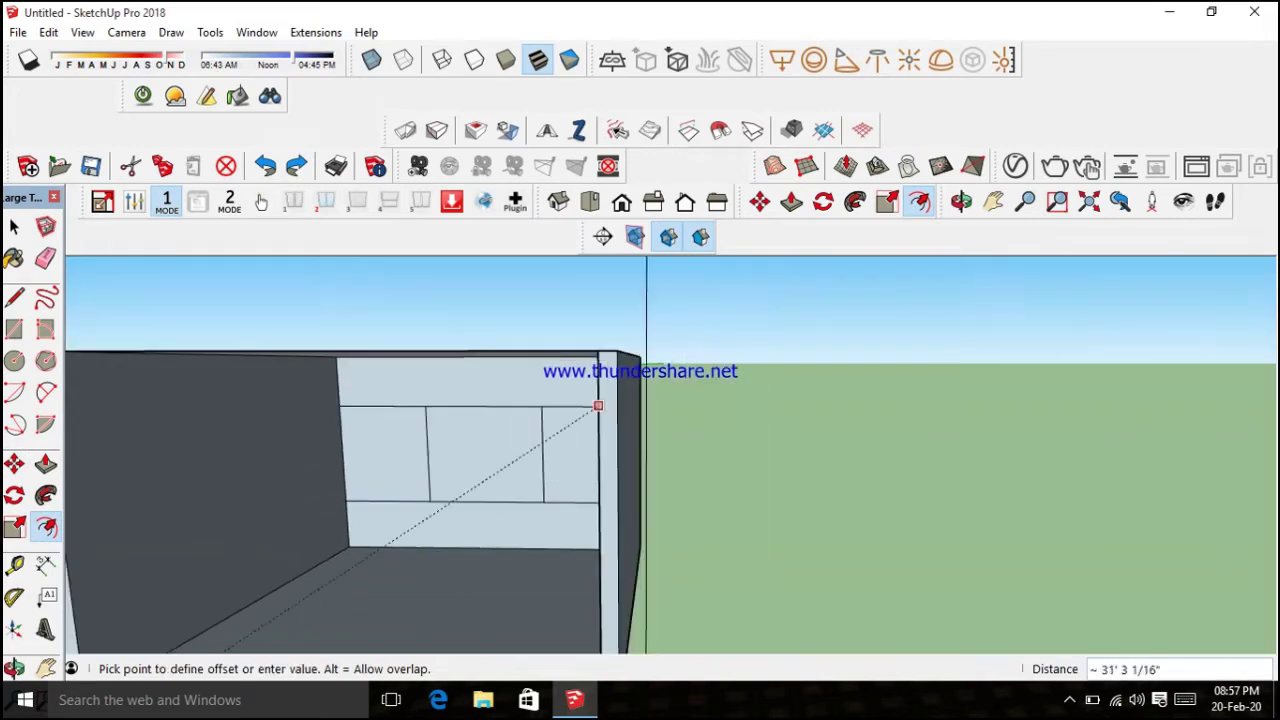
key("space")
left_click(580, 445)
key("f")
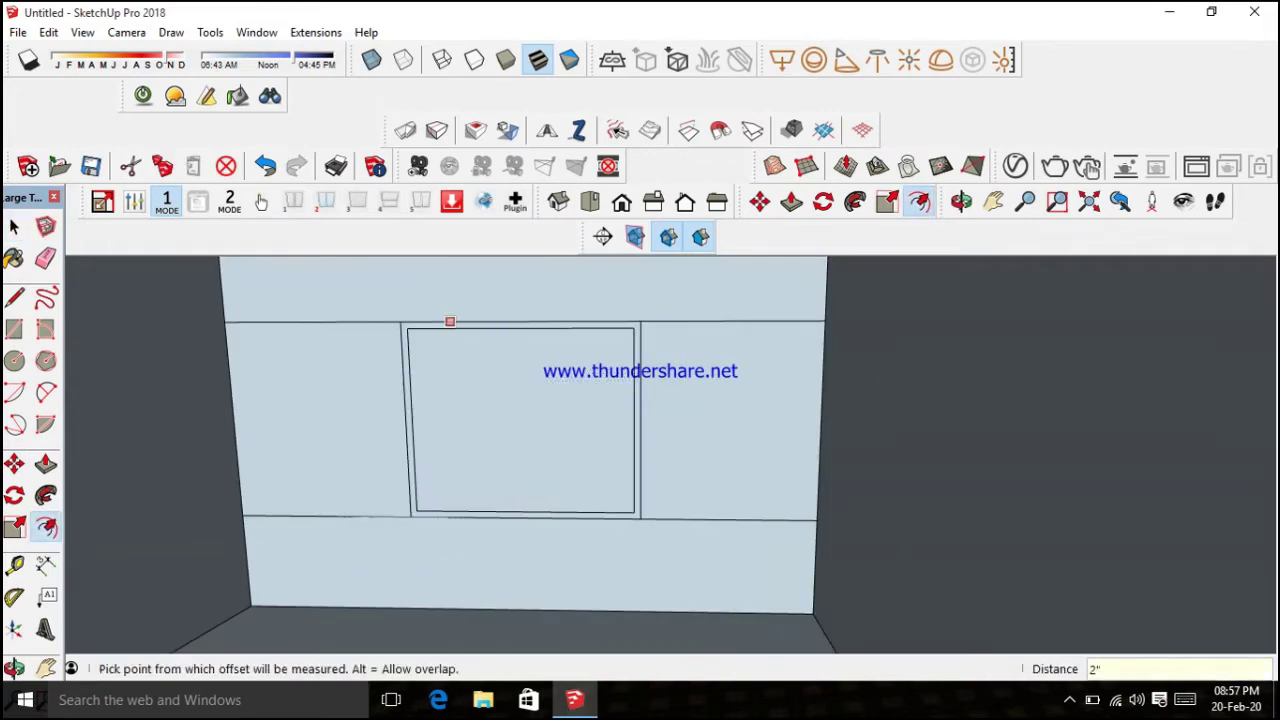
Draw lines splitting the inner face into four columns and two rows
scroll(490, 337, "up", 1)
key("l")
key("space")
scroll(360, 414, "up", 2)
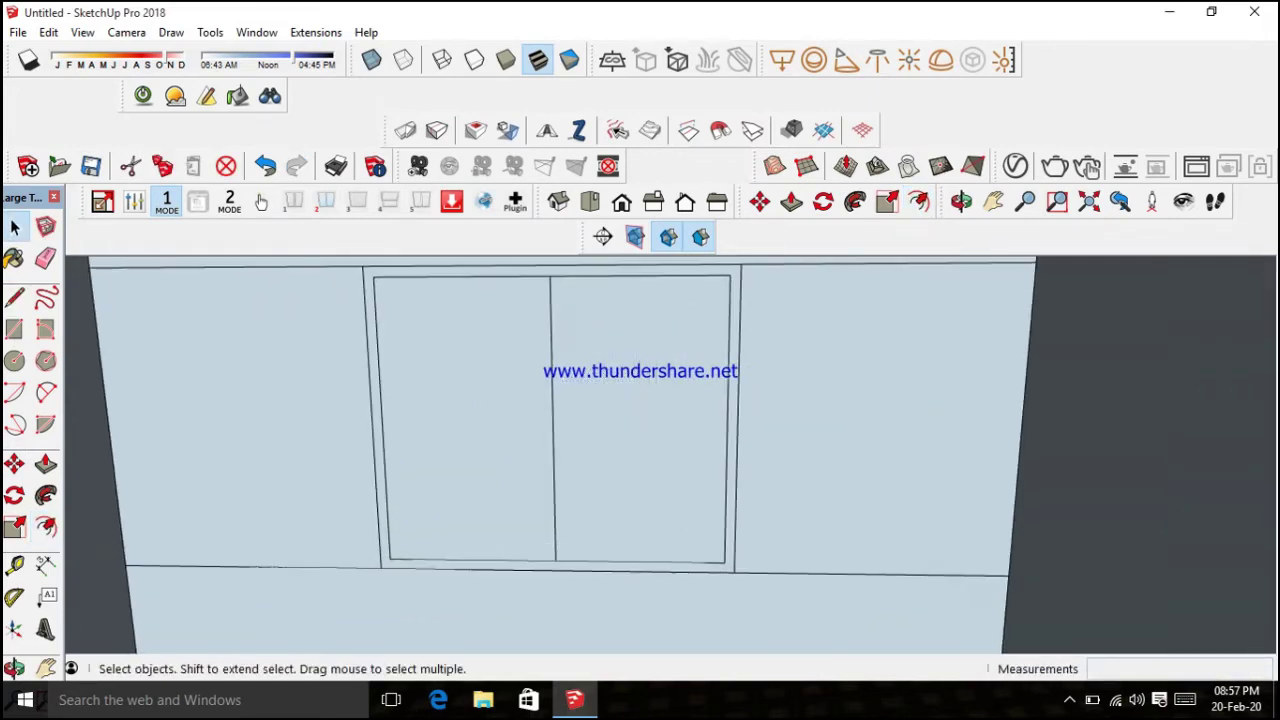
scroll(504, 388, "up", 1)
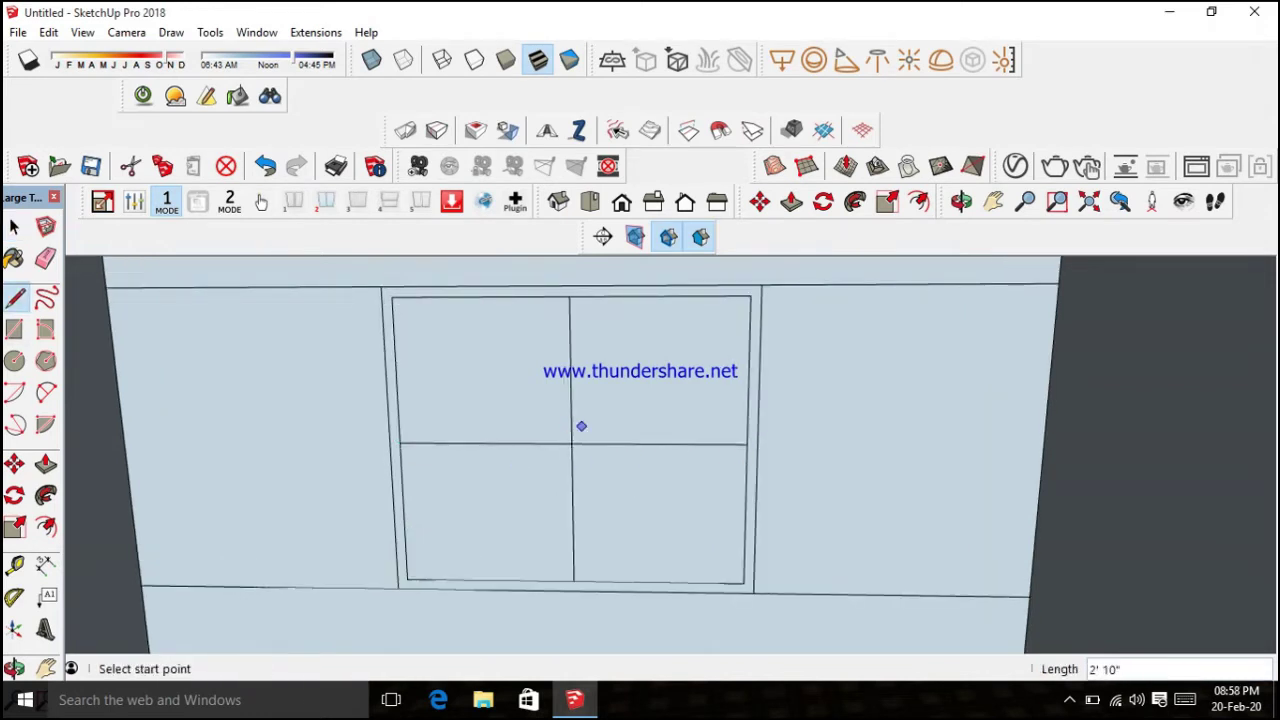
key("space")
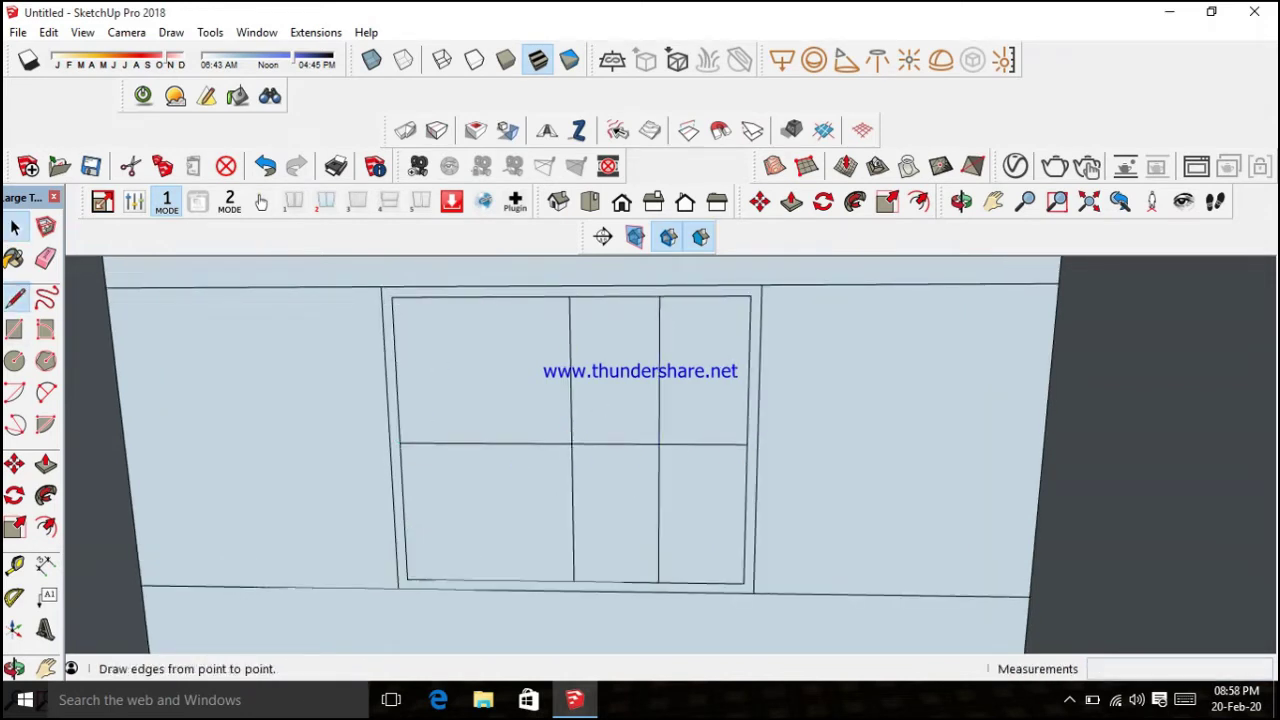
key("space")
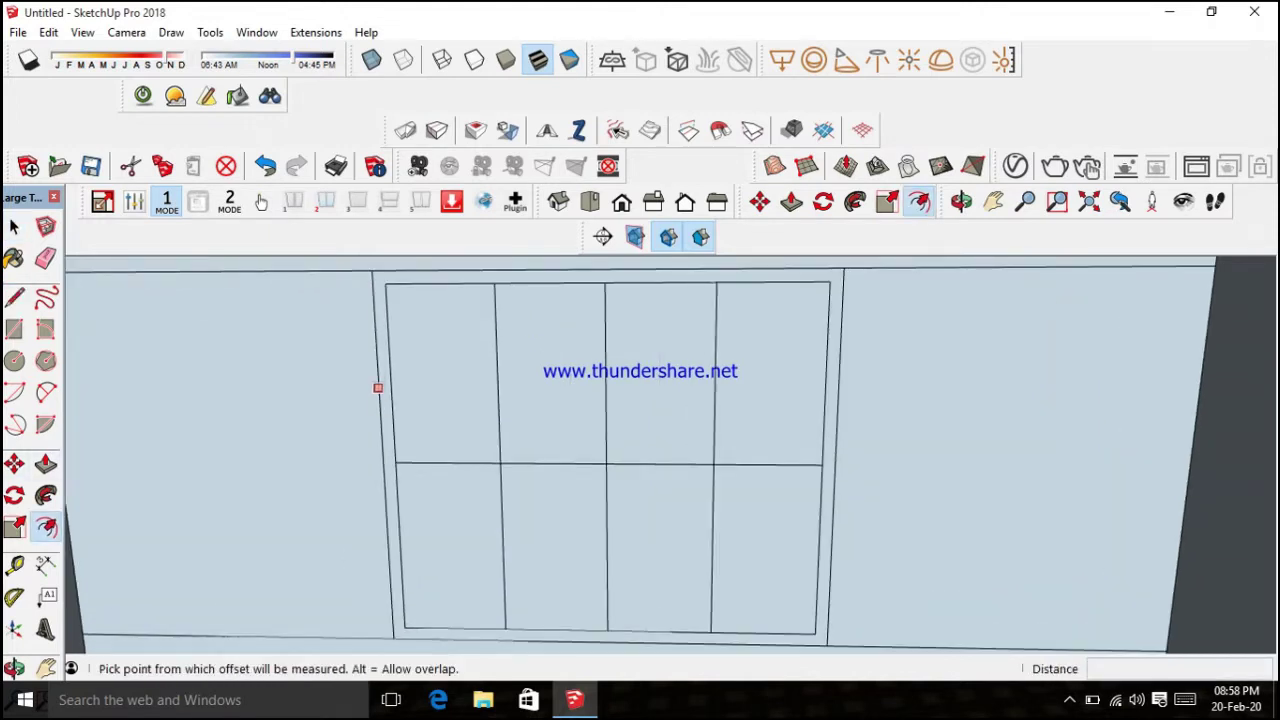
Offset each of the four upper door panels inward by 2"
key("space")
left_click(390, 410)
key("f")
left_click(389, 394)
left_click(440, 400)
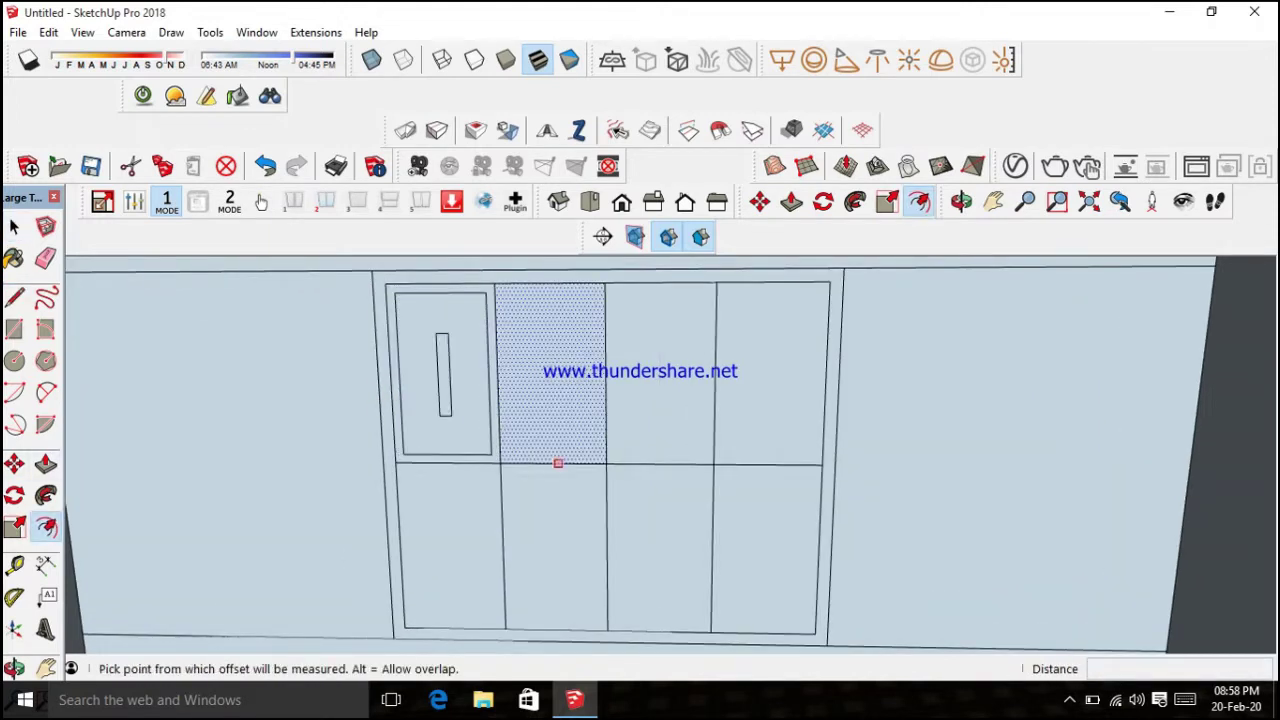
key("ctrl+z")
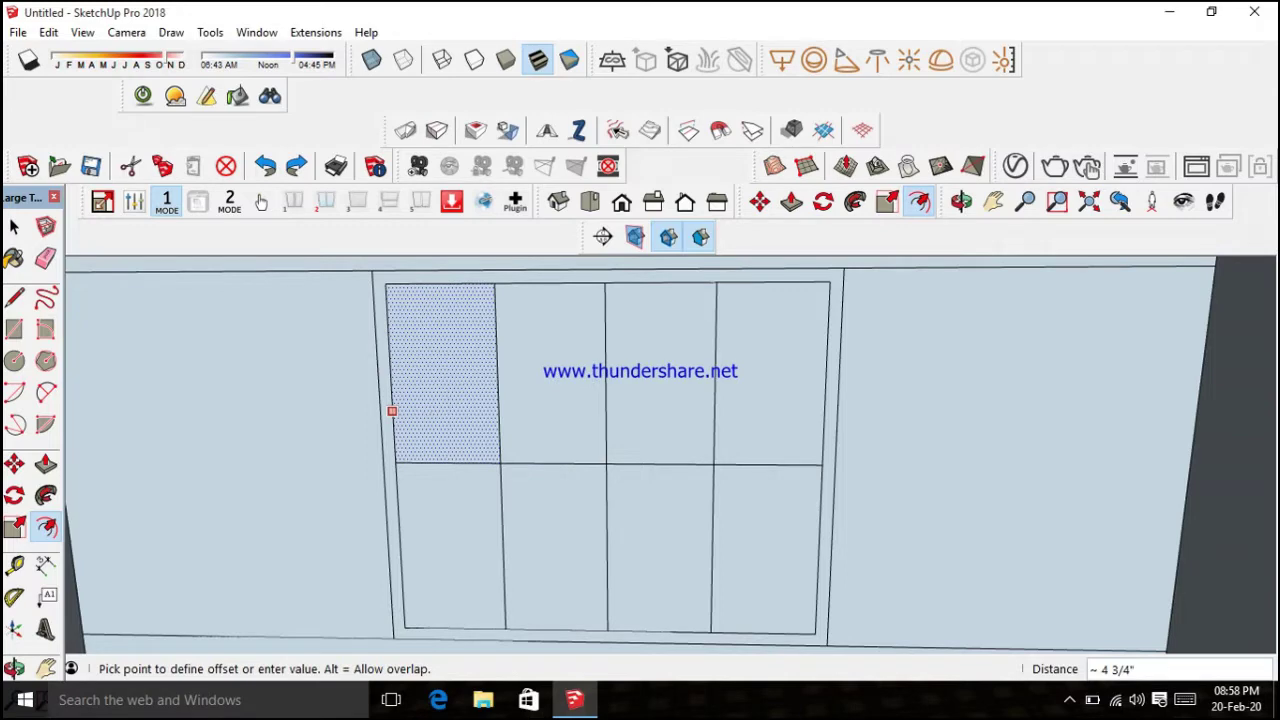
key("Return")
double_click(497, 407)
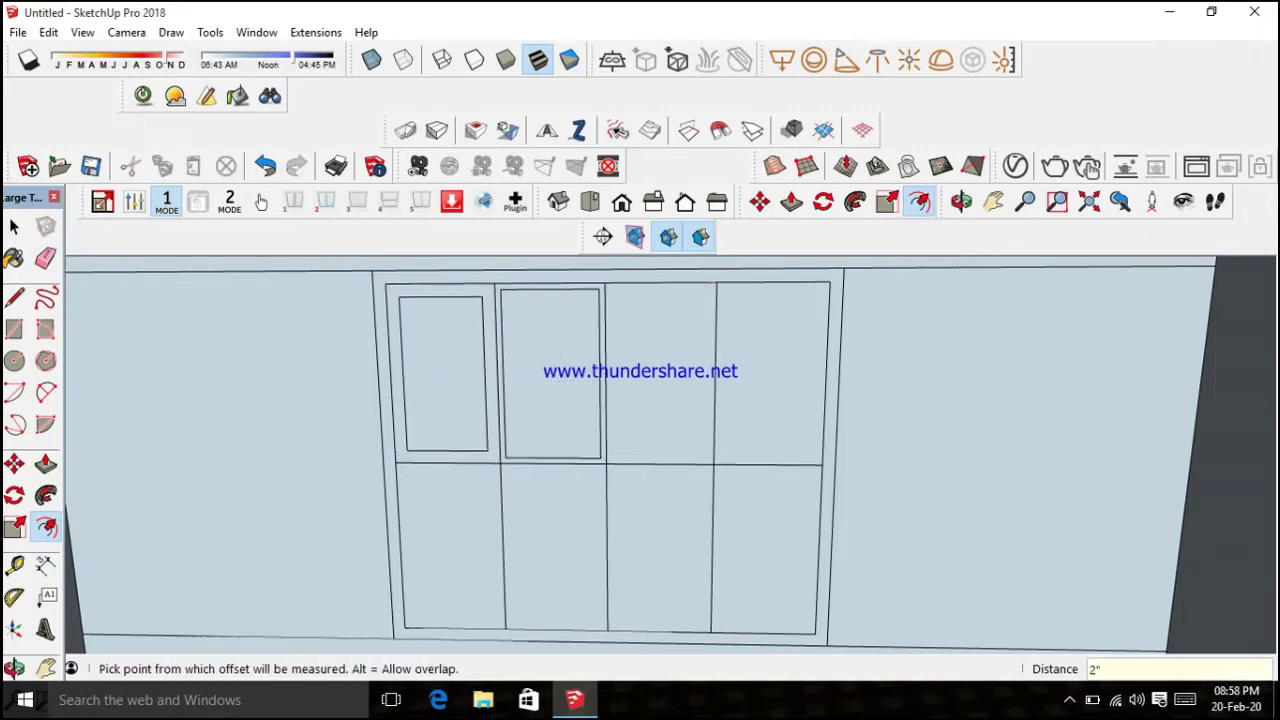
left_click(655, 400)
type("2")
key("Return")
double_click(770, 400)
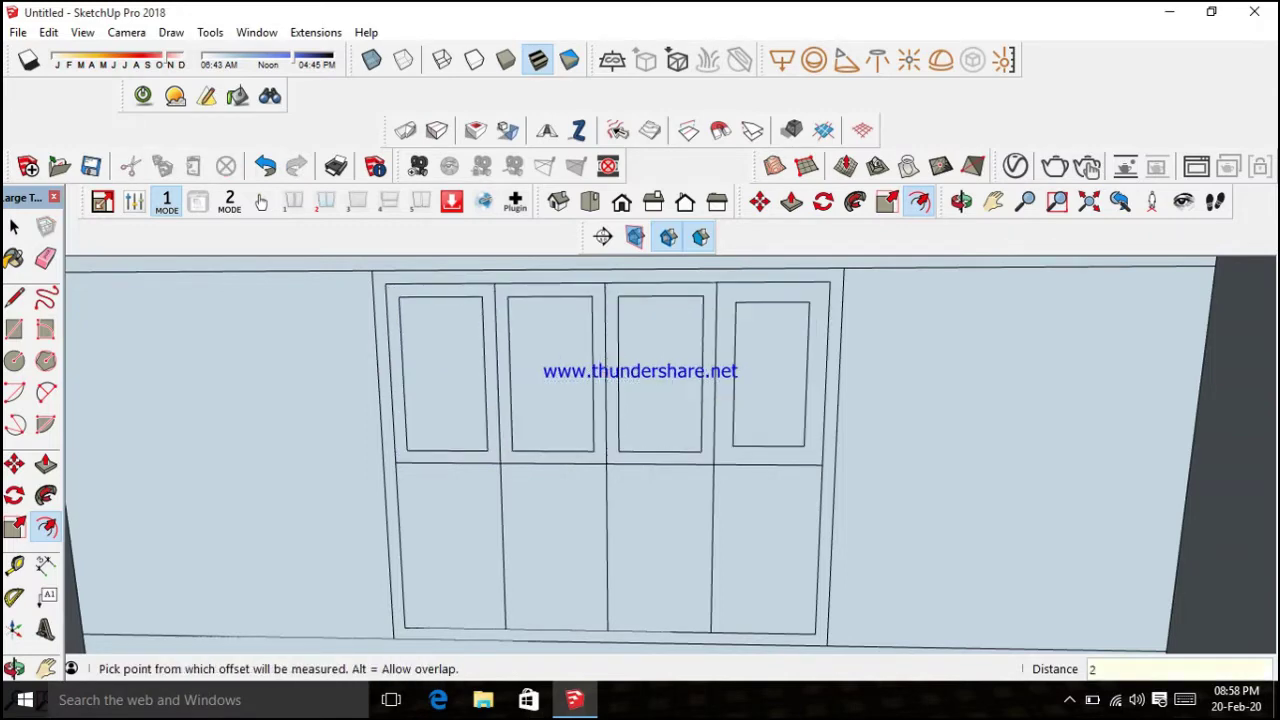
Offset each of the four lower door panels inward by 2"
left_click(711, 500)
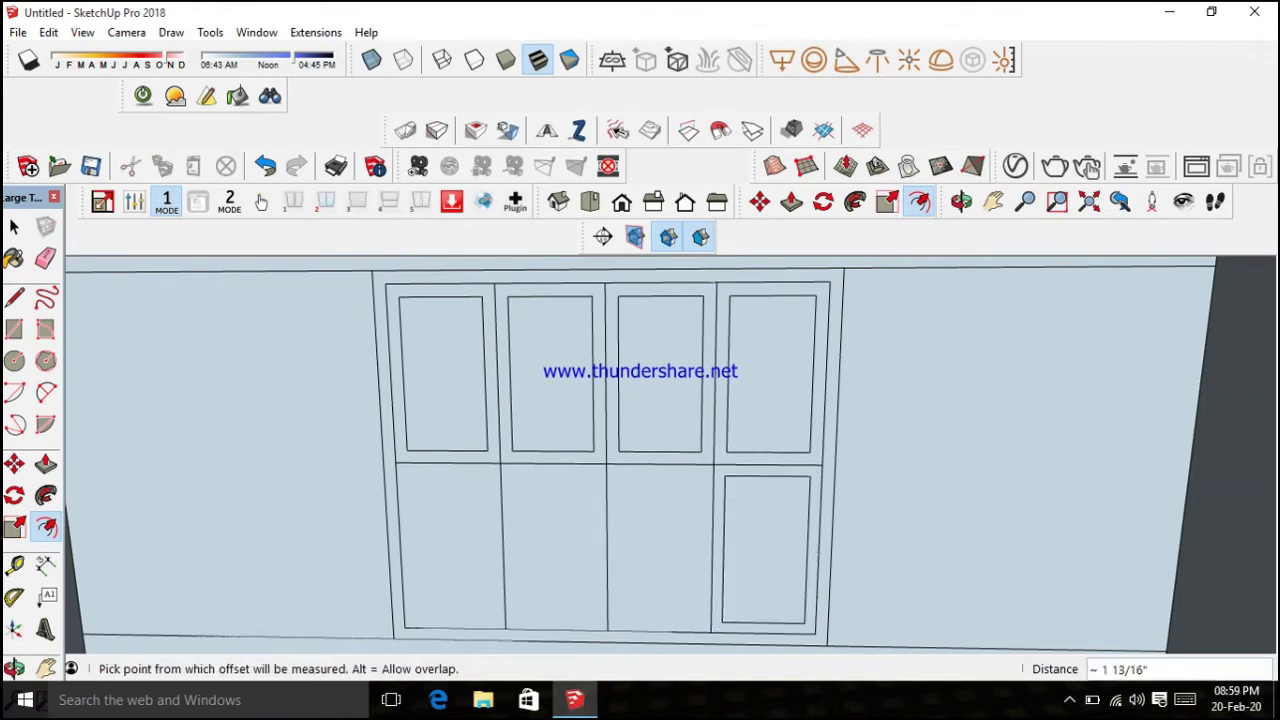
type("2")
key("Return")
double_click(612, 517)
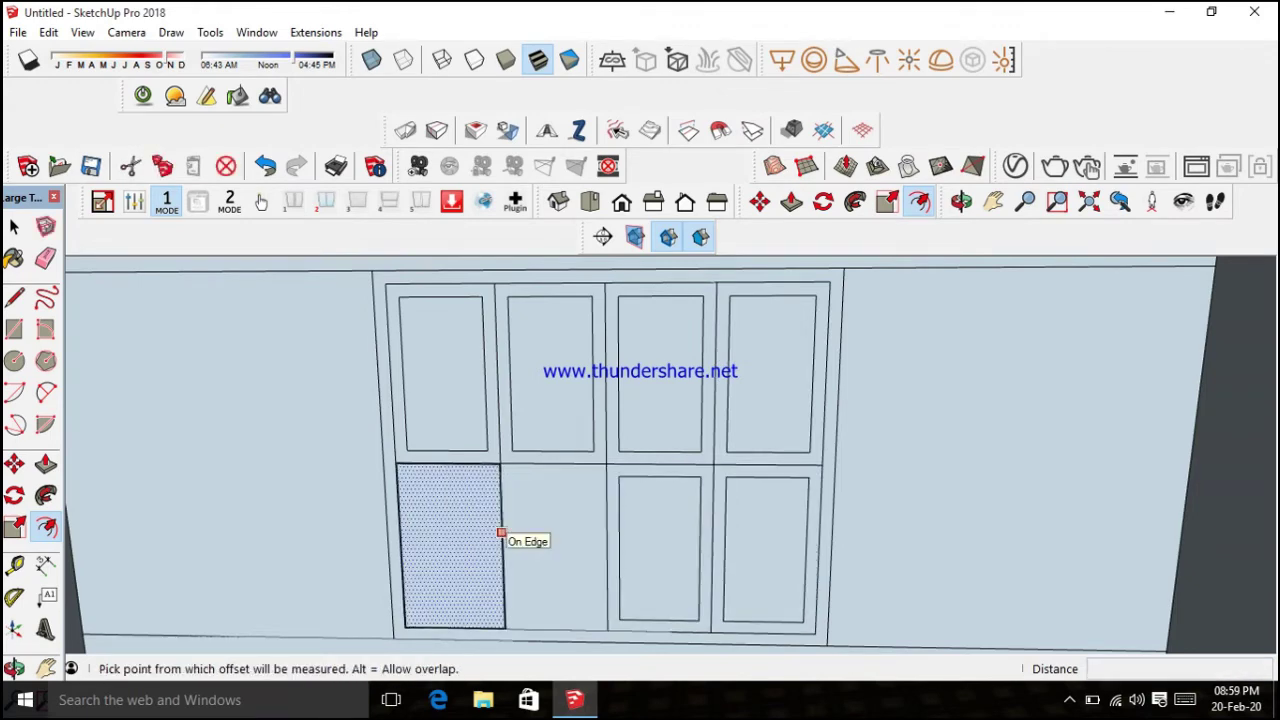
left_click(500, 532)
type("2")
key("Return")
double_click(500, 491)
key("space")
Inset the remaining lower door panel with an offset border
scroll(500, 491, "down", 1)
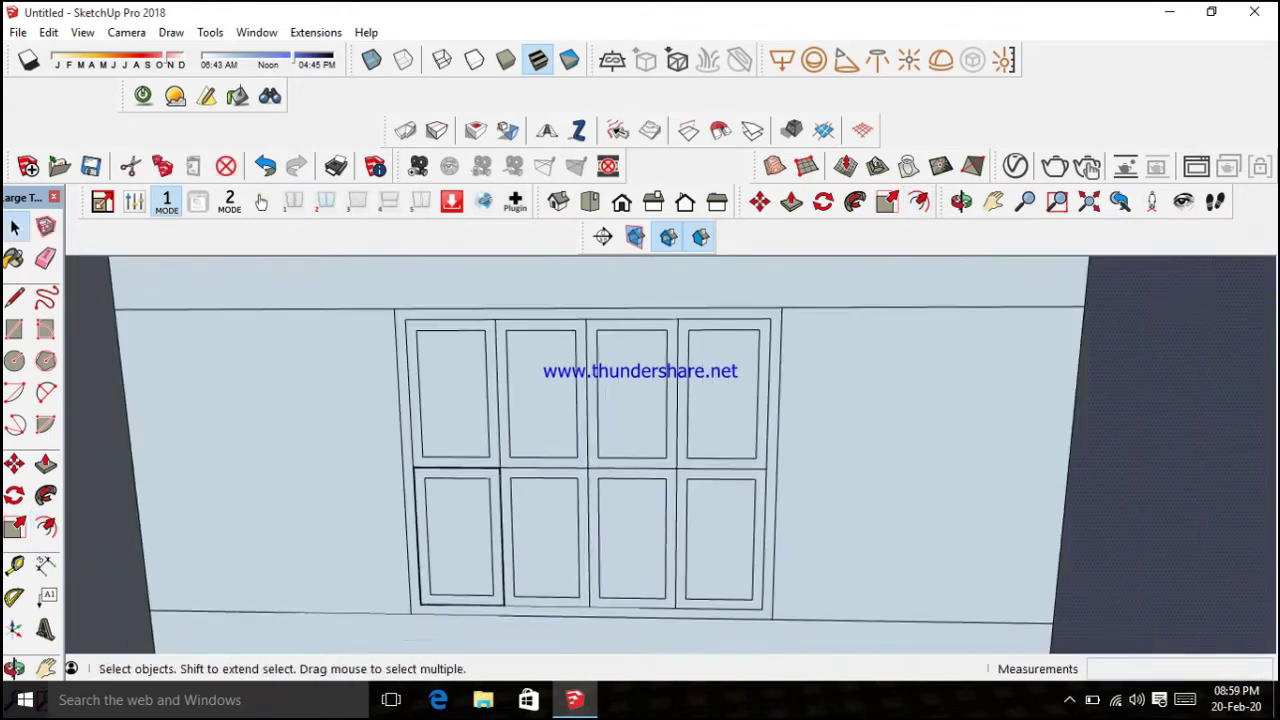
scroll(490, 460, "up", 3)
scroll(490, 460, "up", 2)
scroll(490, 460, "up", 2)
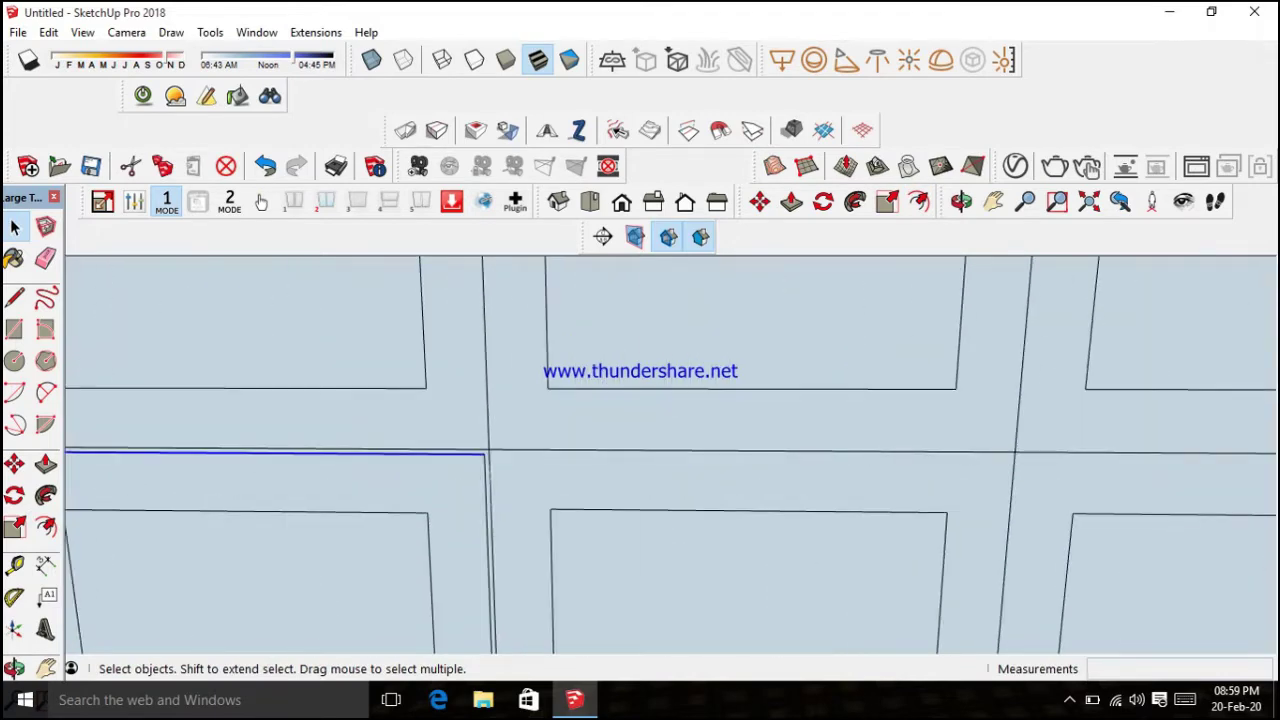
scroll(490, 455, "down", 2)
scroll(490, 455, "down", 1)
key("f")
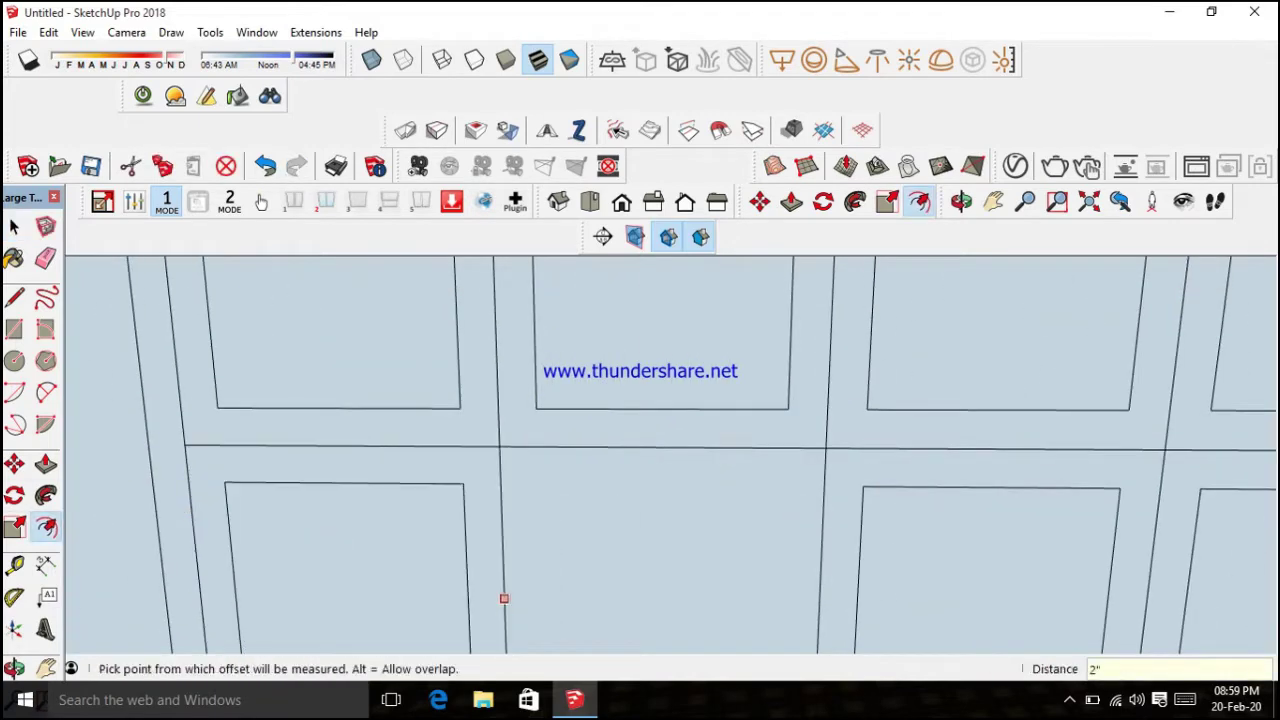
left_click(504, 598)
key("space")
left_click(506, 590)
scroll(502, 534, "down", 1)
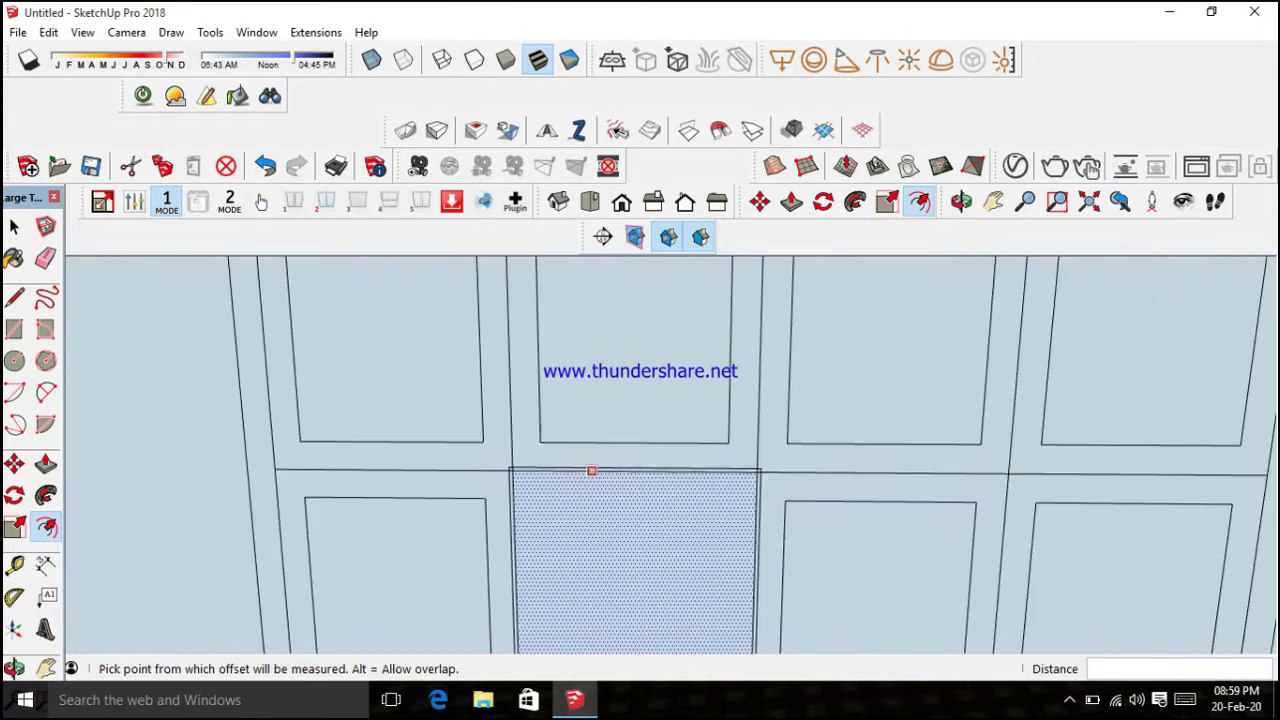
left_click(589, 471)
left_click(623, 551)
scroll(623, 551, "down", 3)
key("space")
scroll(620, 500, "up", 2)
middle_click_drag(640, 460, 650, 450)
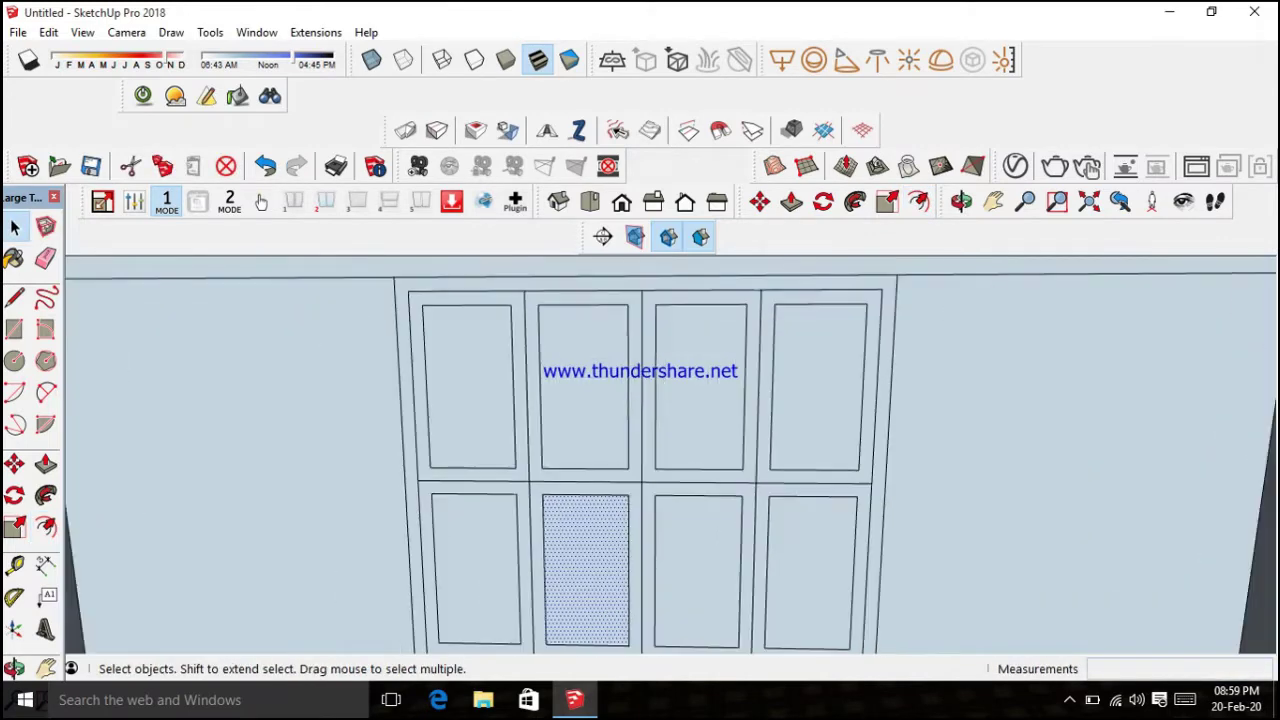
Copy the centre vertical edge slightly sideways to form a narrow middle strip
key("m")
scroll(614, 457, "up", 2)
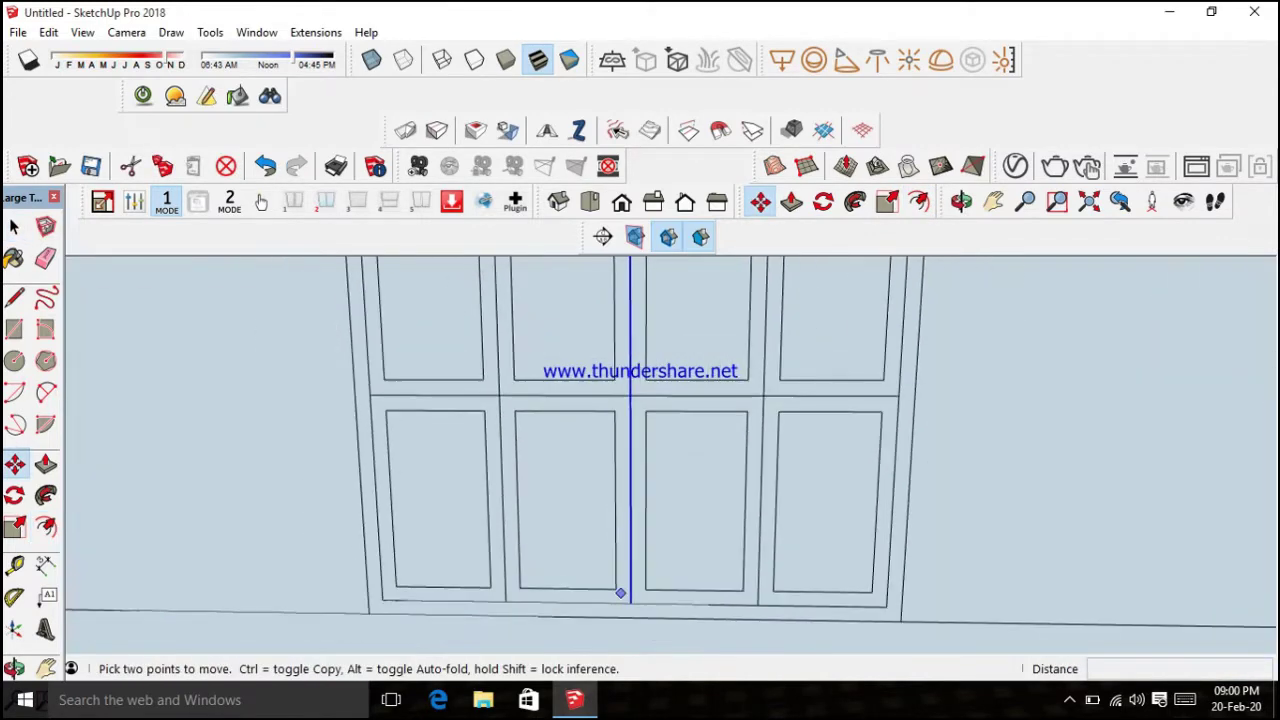
scroll(634, 480, "up", 2)
key("ctrl")
left_click(609, 591)
key("space")
scroll(617, 560, "down", 2)
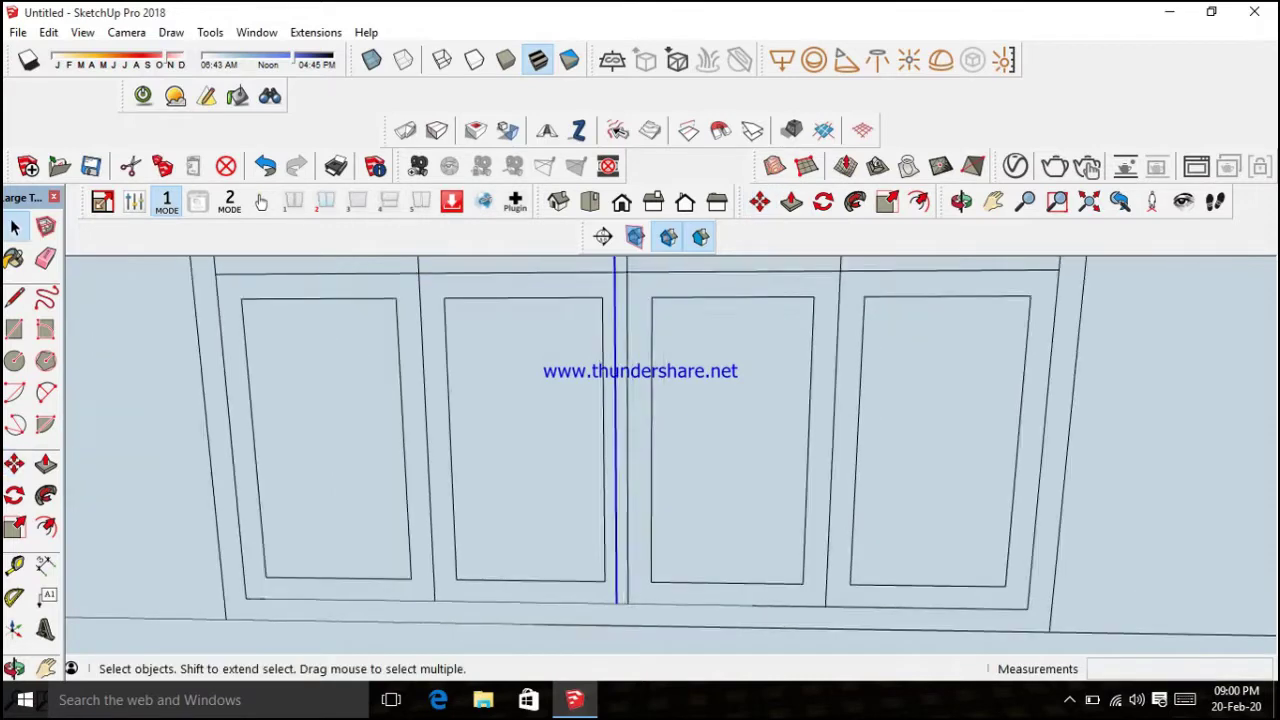
scroll(620, 560, "up", 4)
key("m")
key("ctrl")
left_click(624, 567)
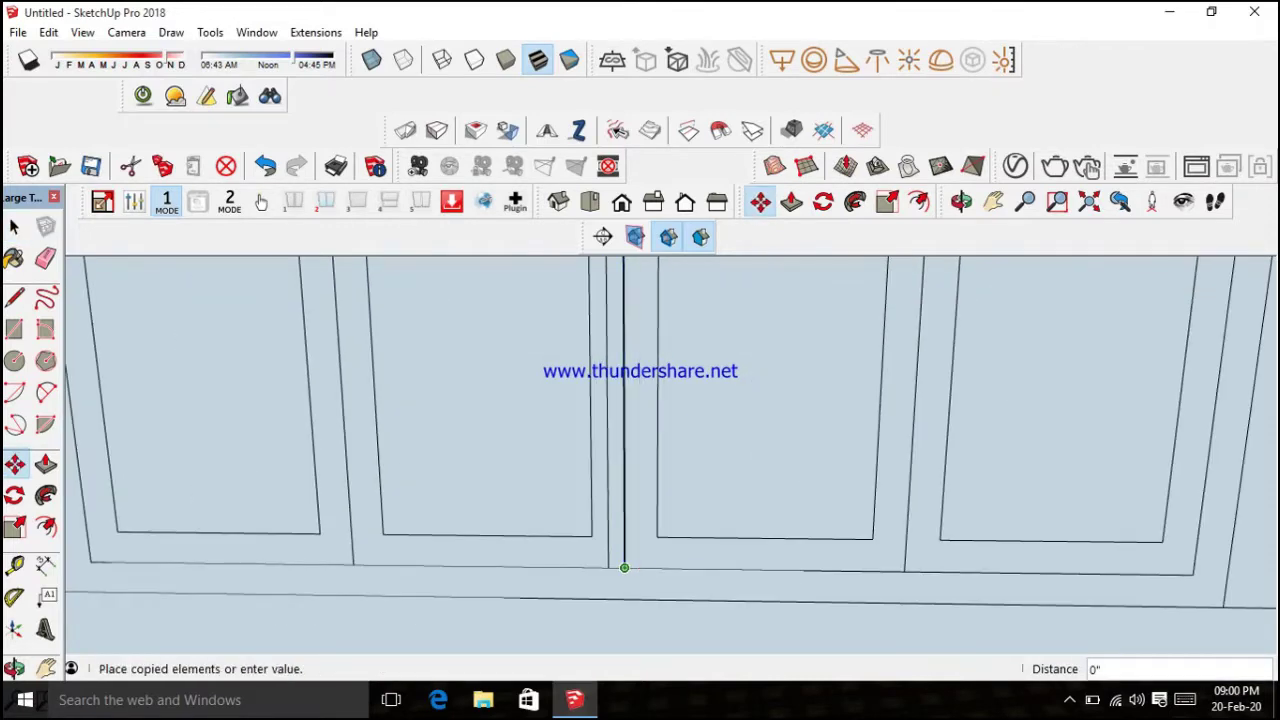
left_click(640, 567)
key("space")
scroll(640, 450, "down", 2)
scroll(640, 450, "down", 1)
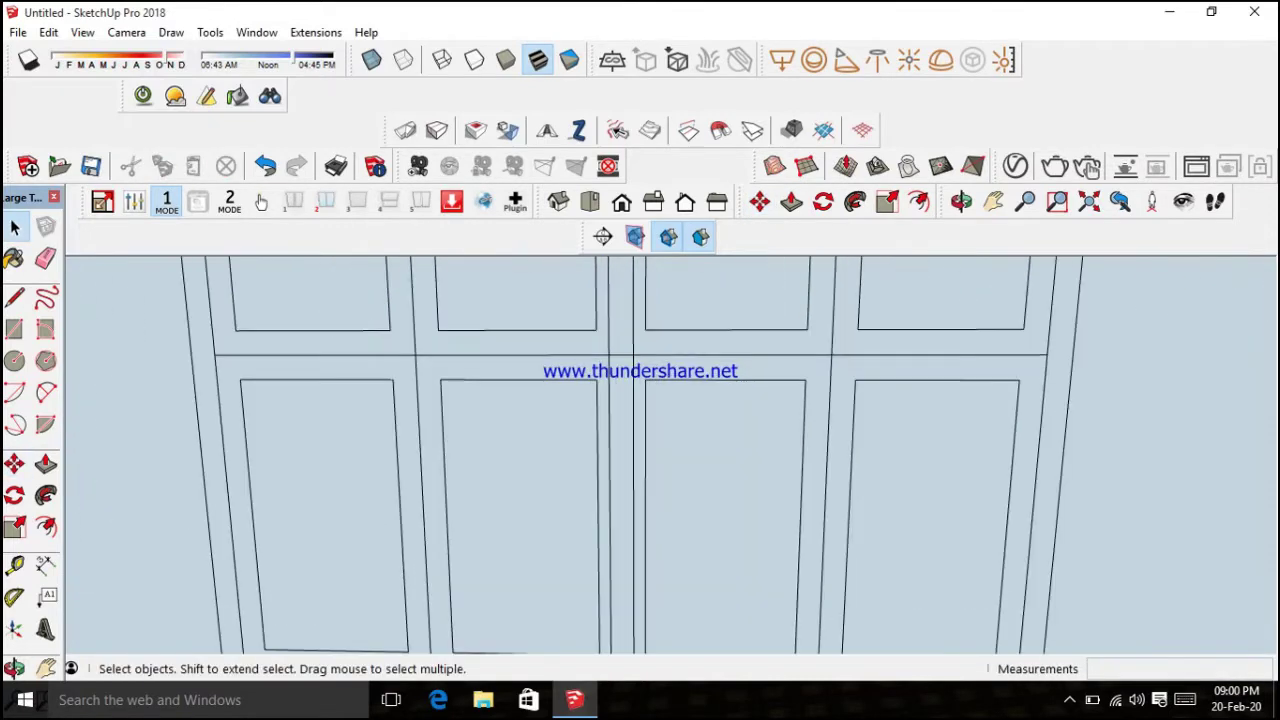
scroll(640, 450, "down", 2)
scroll(640, 450, "down", 2)
scroll(673, 285, "up", 1)
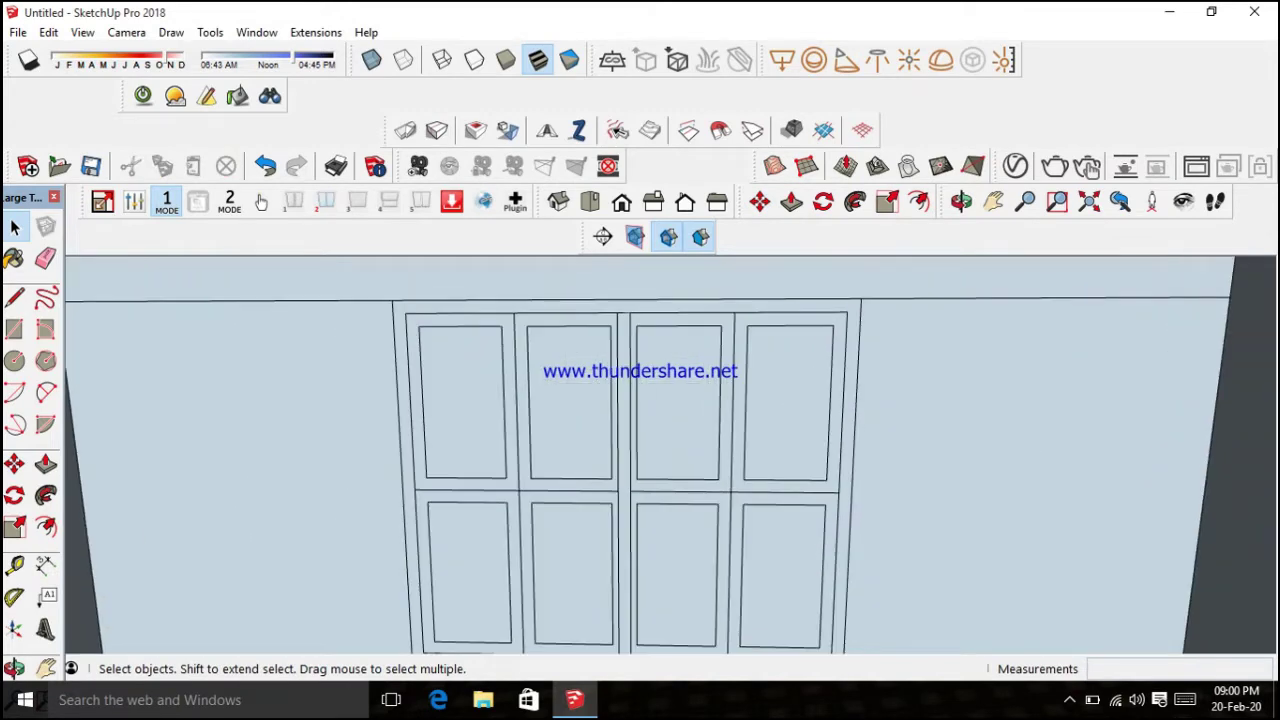
Push the centre strip in 1 inch, then undo that push
key("p")
scroll(610, 450, "up", 2)
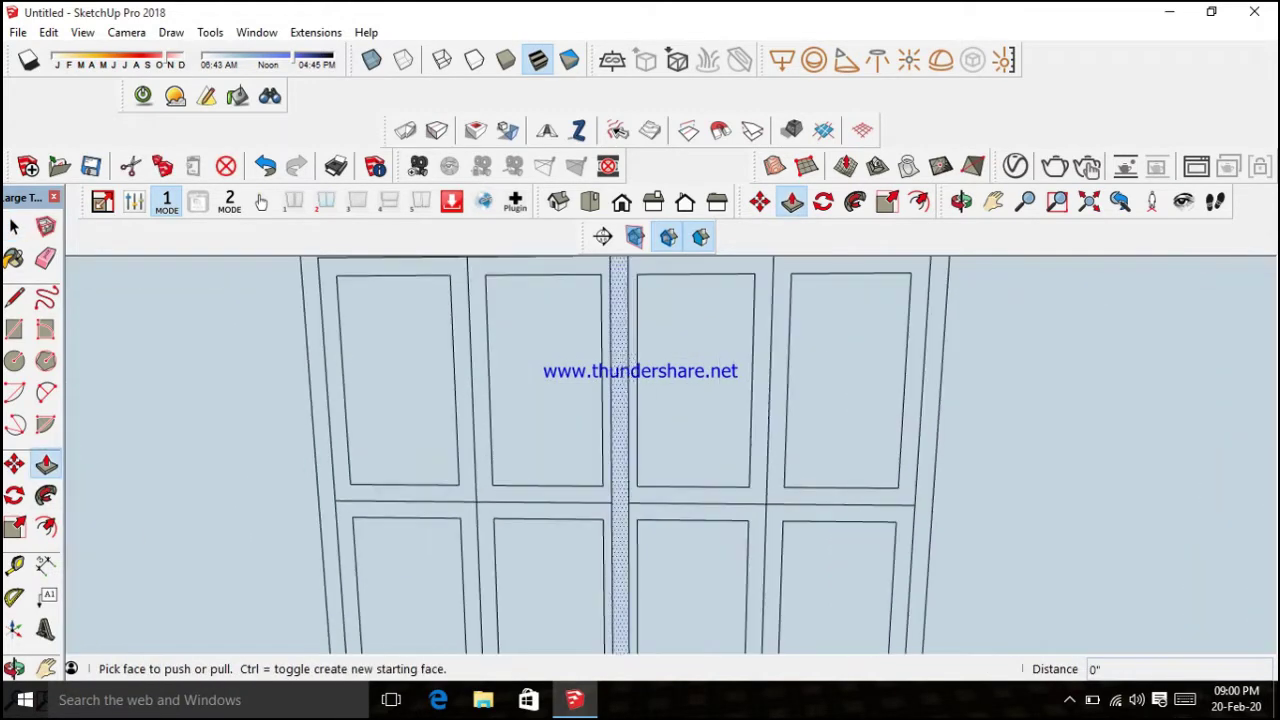
scroll(610, 450, "up", 2)
left_click(607, 450)
type("1' 3 3/16")
key("Return")
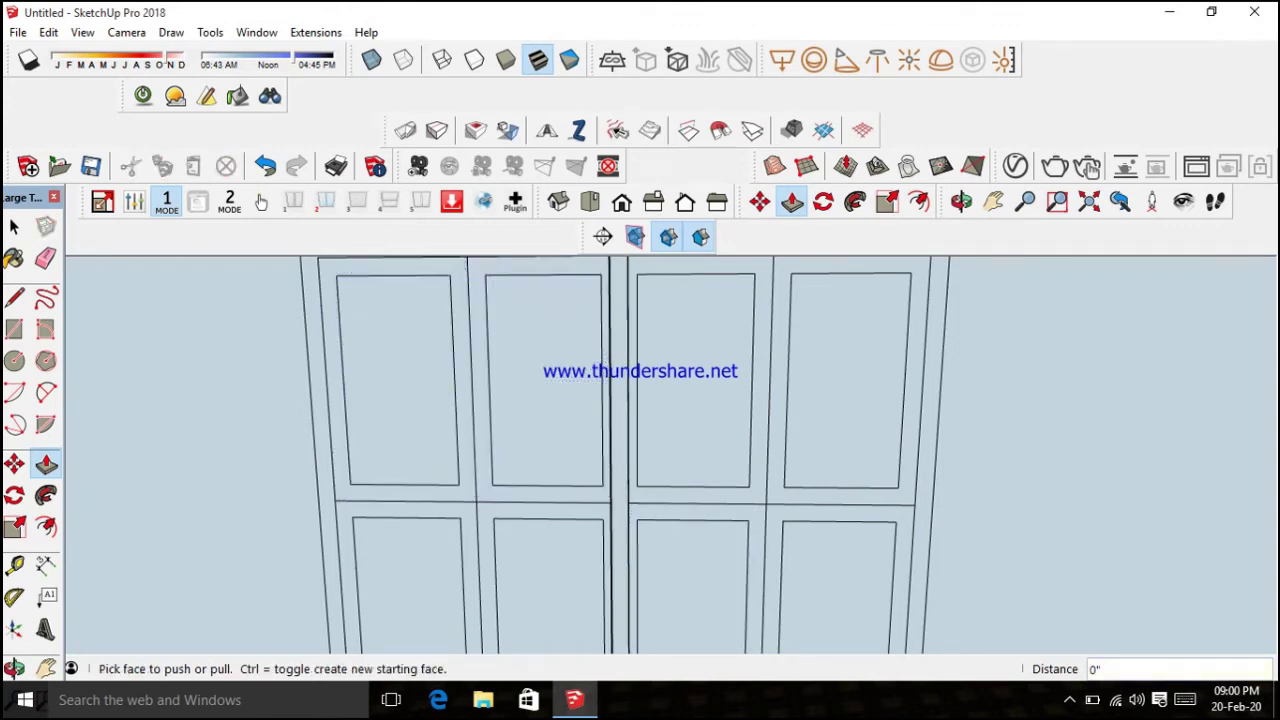
key("ctrl+z")
middle_click_drag(400, 400, 410, 420)
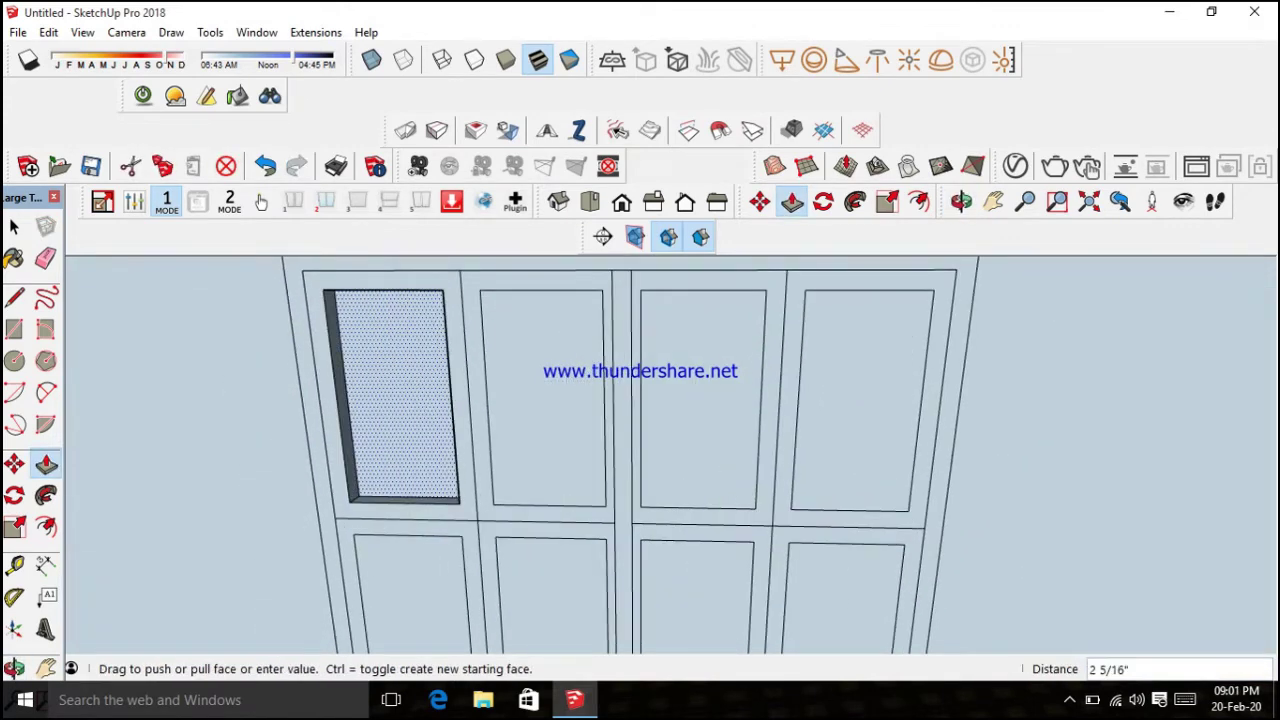
Recess the four upper door panels by 1 inch each
left_click(400, 400)
double_click(560, 420)
double_click(700, 400)
type("1")
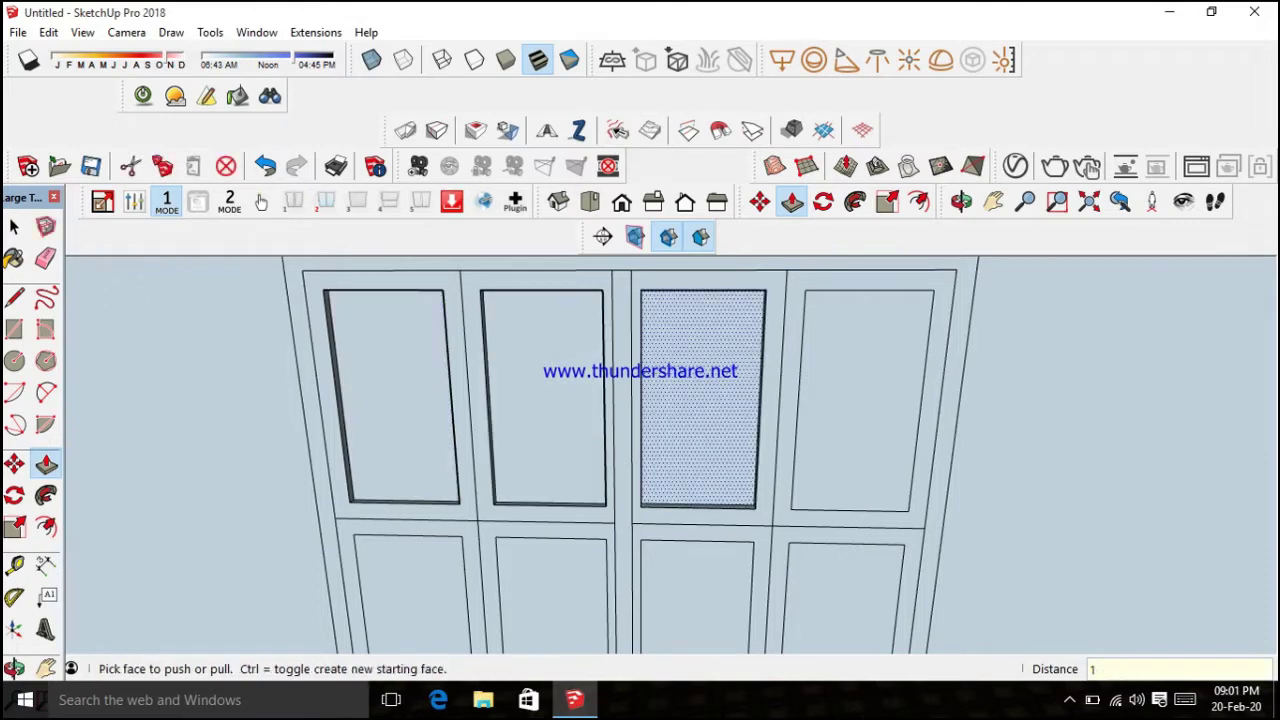
left_click(812, 372)
left_click(812, 372)
Recess the four lower door panels by the same 1-inch depth
scroll(640, 450, "up", 2)
double_click(457, 534)
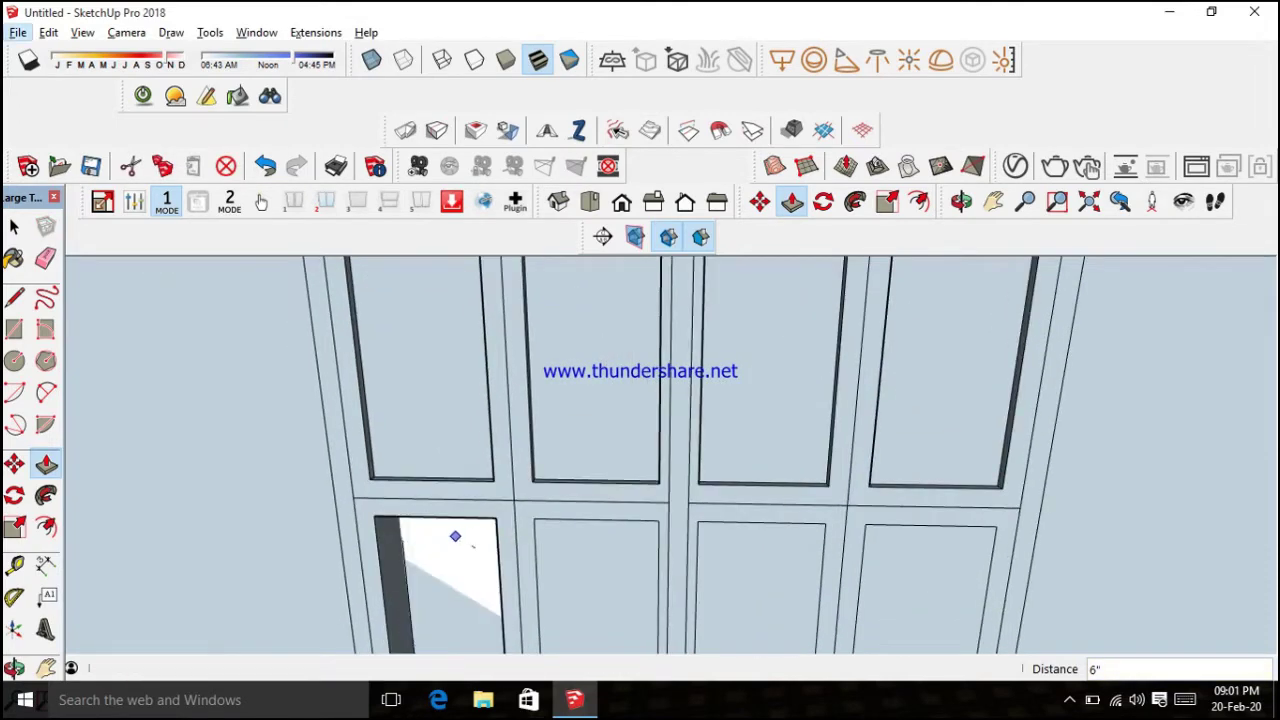
double_click(597, 585)
middle_click_drag(597, 585, 700, 540)
double_click(712, 550)
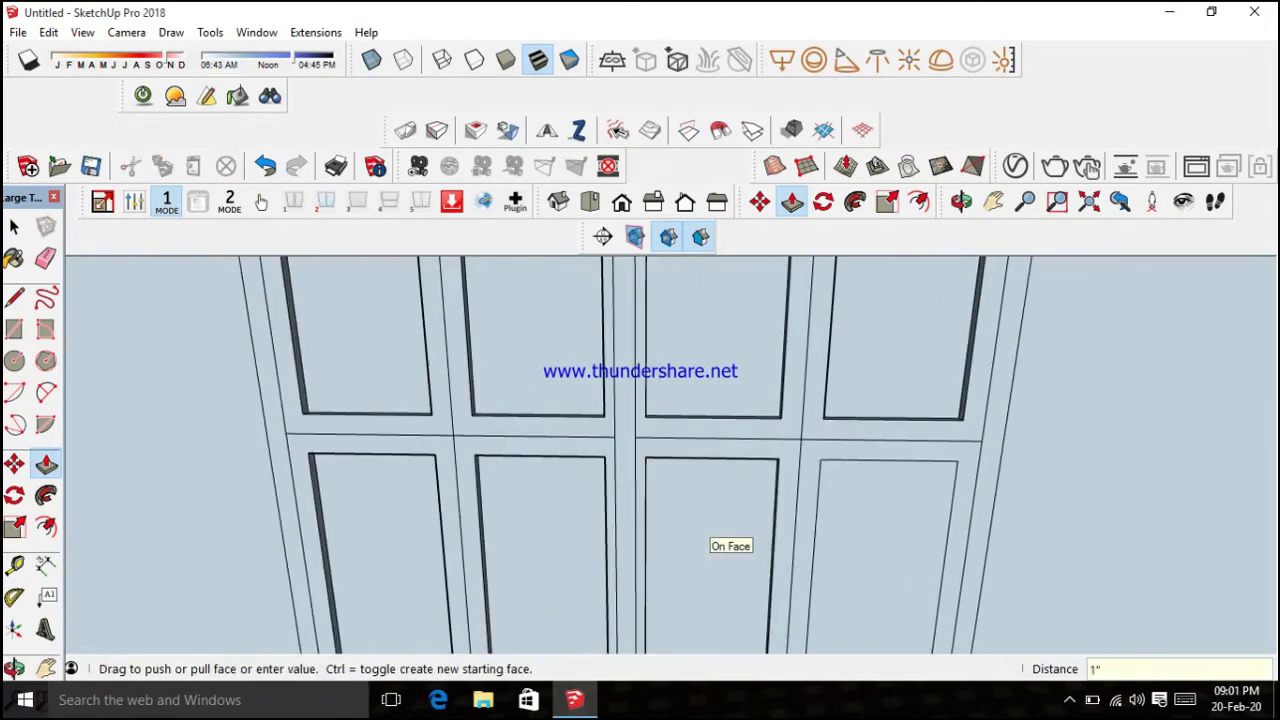
left_click(880, 550)
left_click(880, 550)
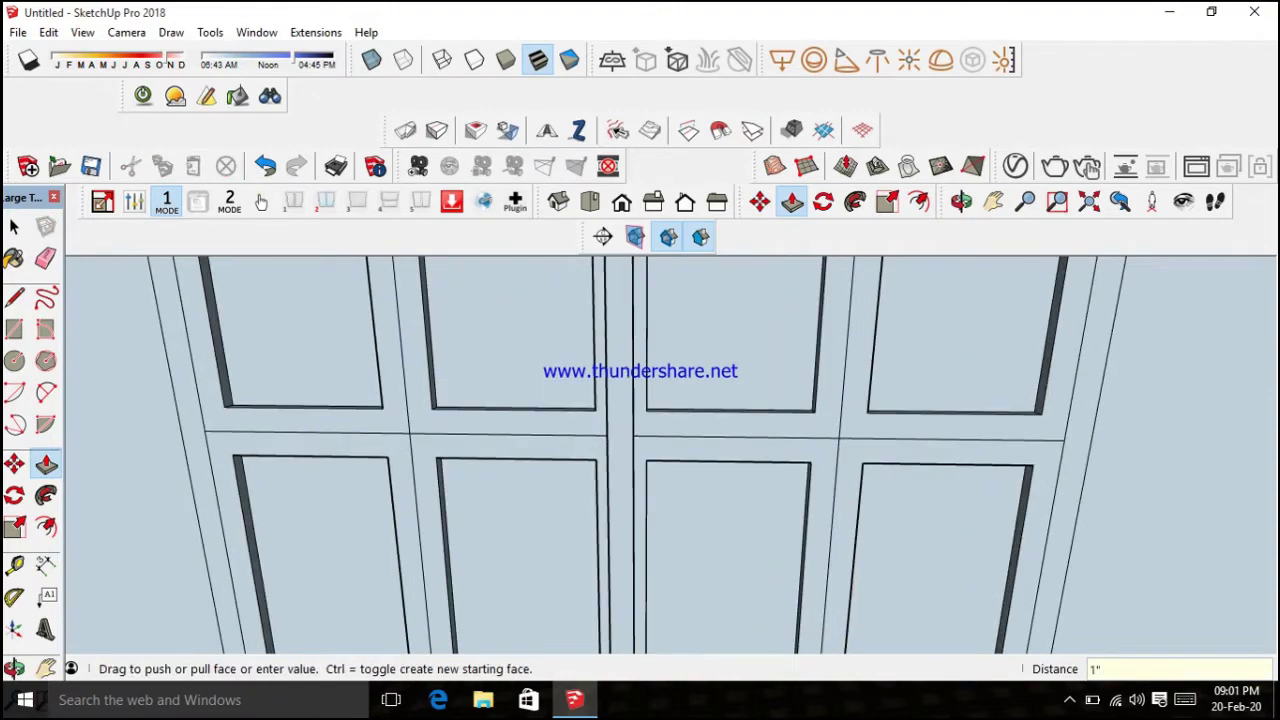
Orbit and zoom around the door set to inspect the recessed panels
key("space")
scroll(640, 450, "up", 3)
middle_click_drag(640, 450, 700, 420)
scroll(640, 450, "down", 3)
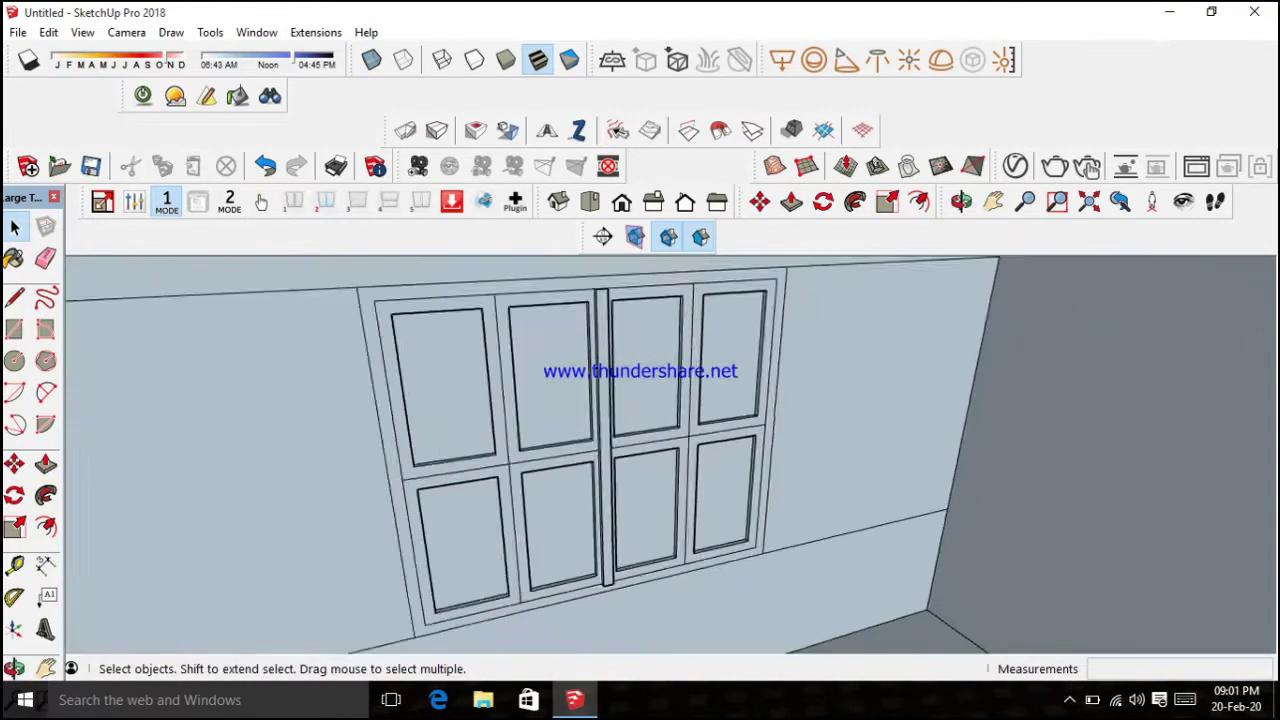
scroll(640, 450, "down", 1)
scroll(700, 330, "up", 3)
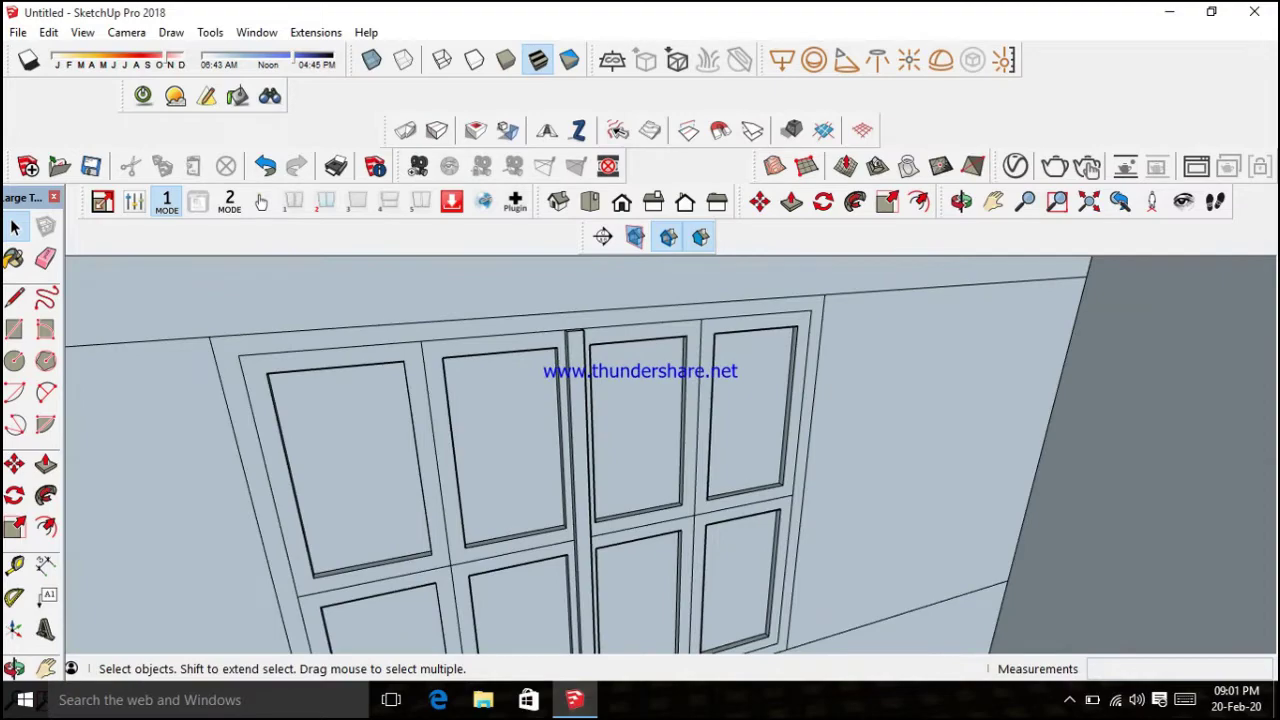
scroll(640, 450, "down", 2)
scroll(640, 450, "up", 3)
mouse_move(640, 450)
middle_mouse_down()
mouse_move(660, 440)
mouse_move(640, 450)
mouse_move(640, 400)
middle_mouse_up()
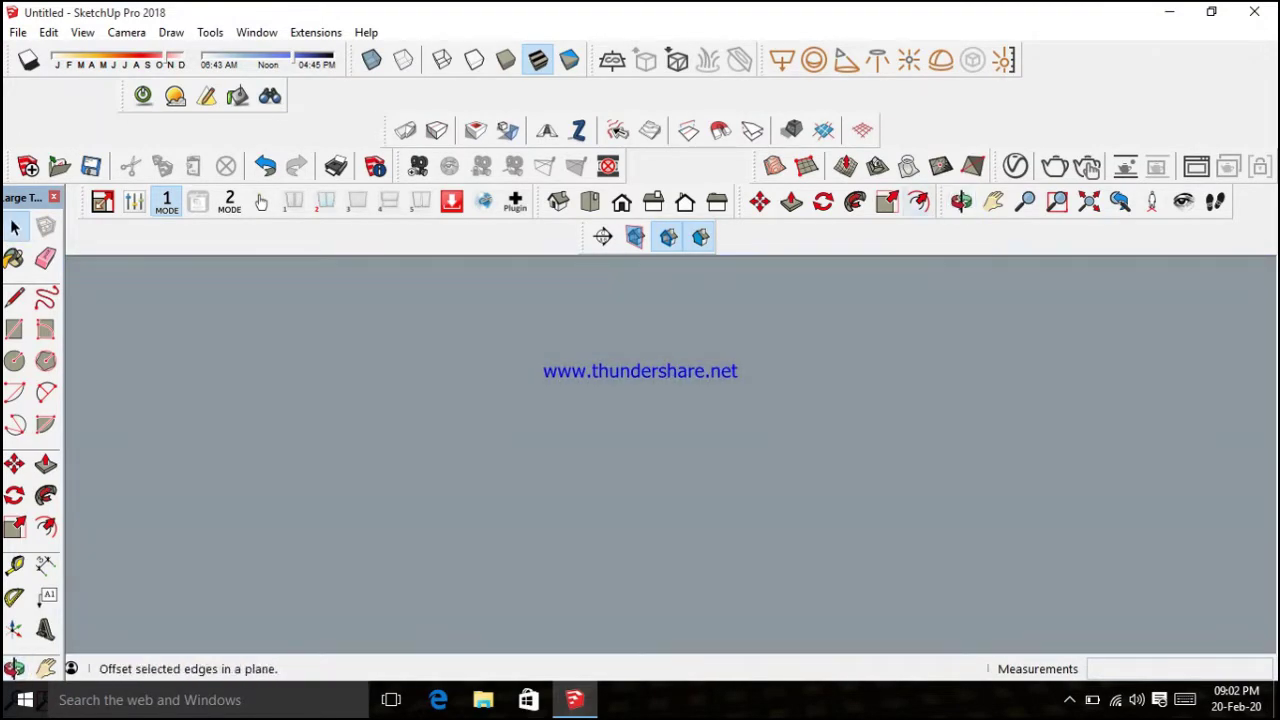
scroll(640, 450, "down", 3)
mouse_move(640, 450)
middle_mouse_down()
mouse_move(640, 420)
mouse_move(660, 440)
middle_mouse_up()
scroll(640, 450, "up", 3)
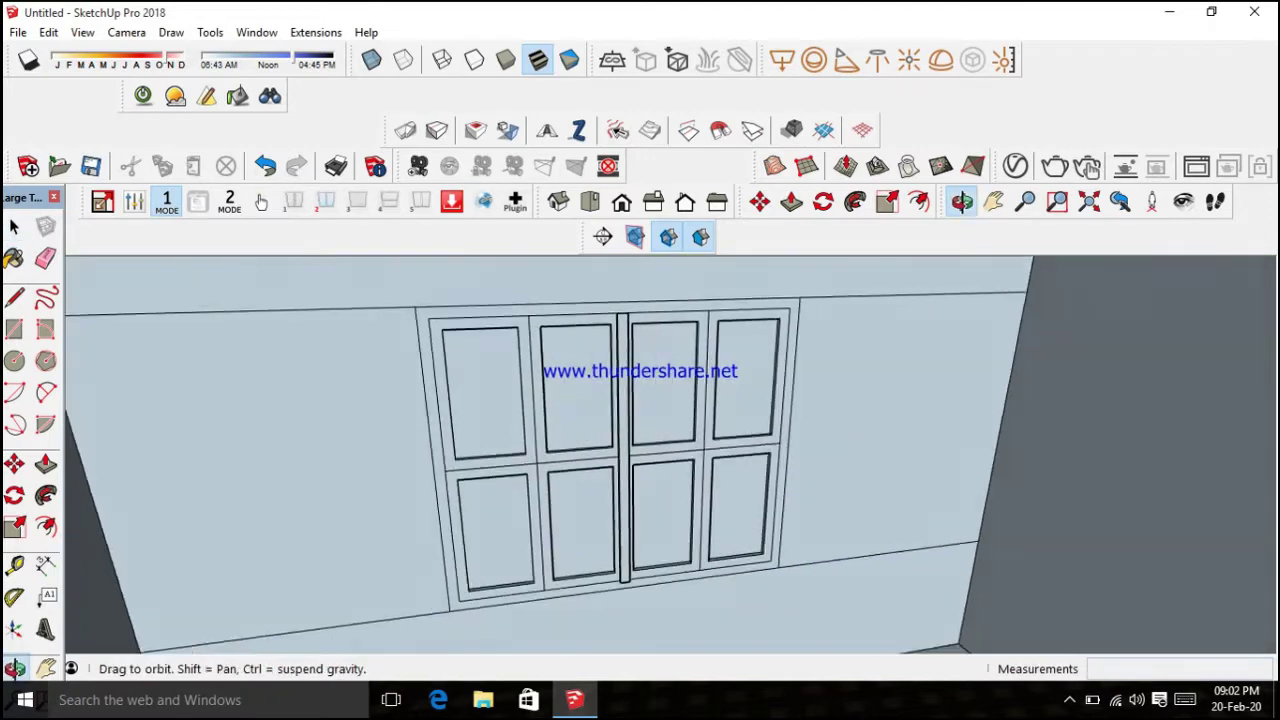
scroll(625, 450, "up", 2)
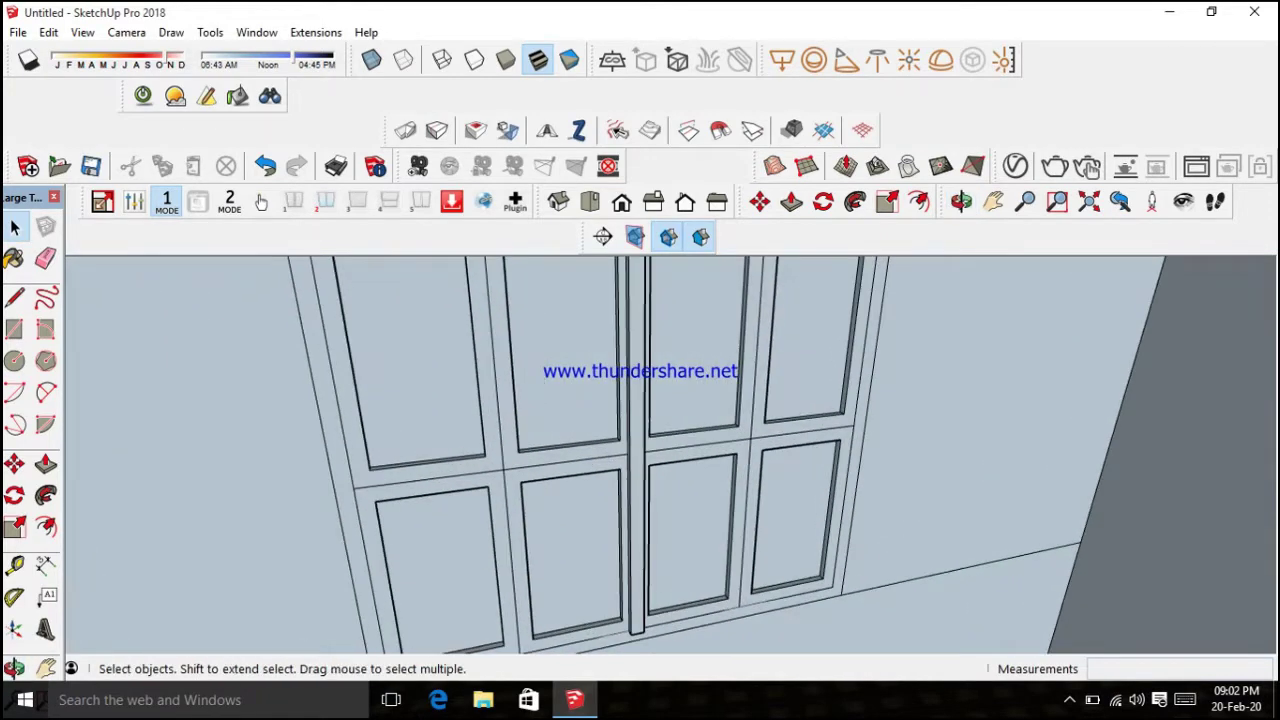
scroll(640, 450, "up", 2)
Push the centre strip in by 1/2 inch
key("p")
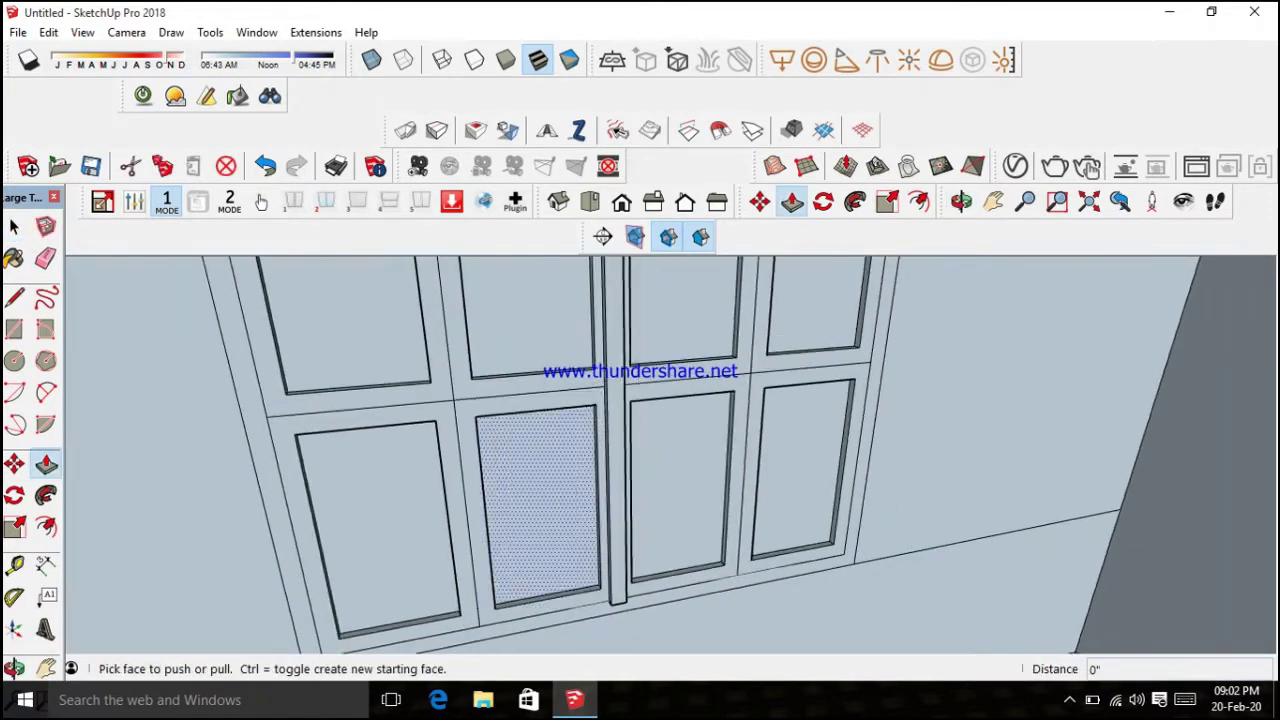
left_click(625, 450)
key("space")
middle_click_drag(640, 450, 660, 430)
scroll(640, 450, "up", 3)
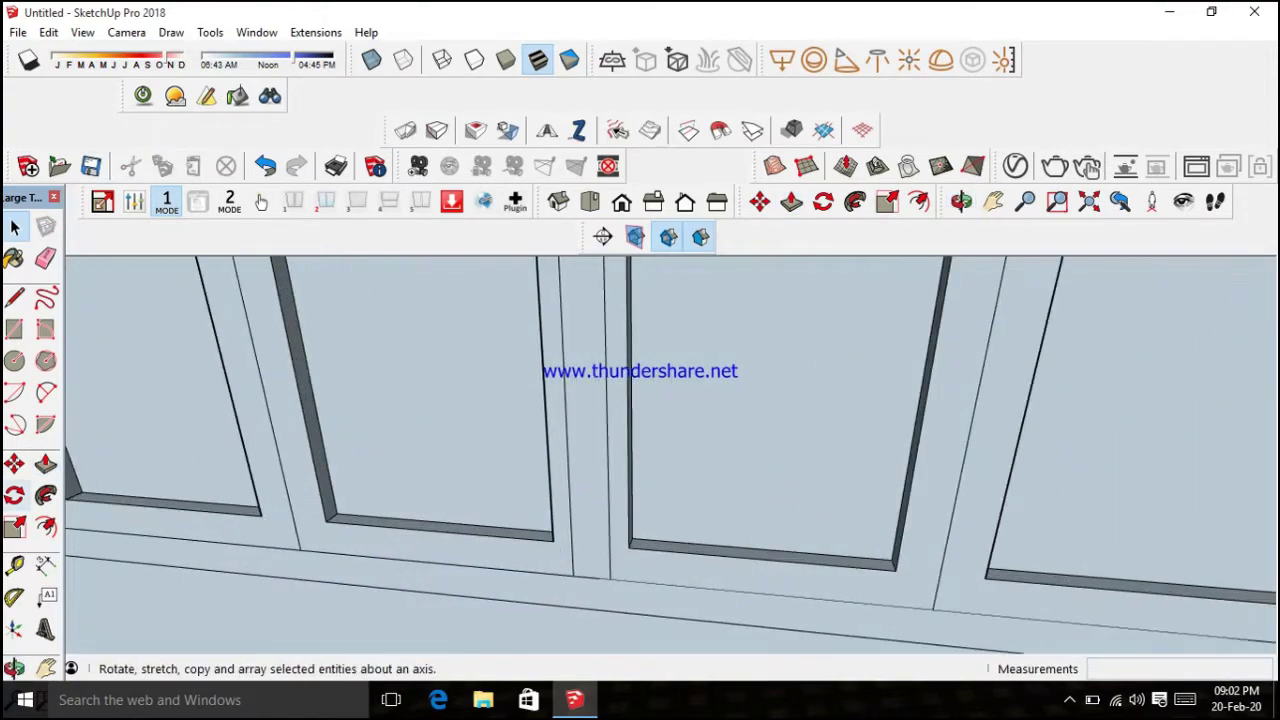
type("p1/2")
key("Return")
scroll(640, 450, "down", 3)
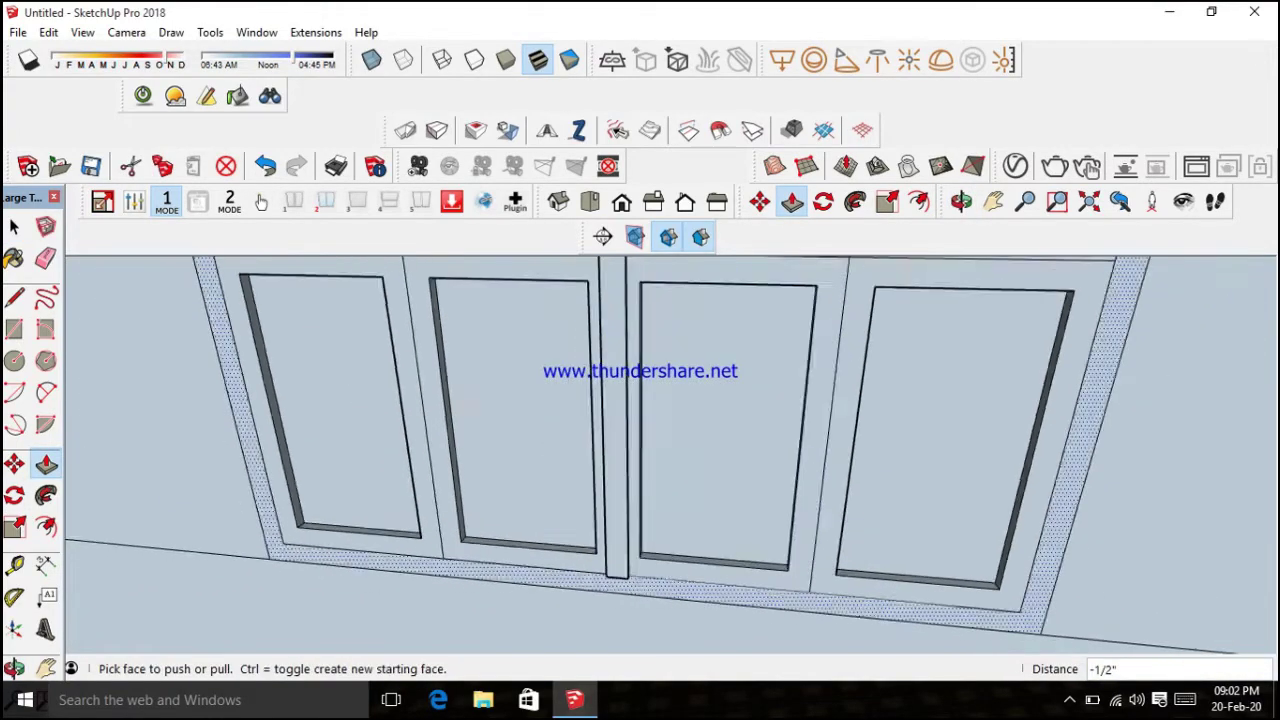
mouse_move(640, 450)
middle_mouse_down()
mouse_move(660, 470)
mouse_move(560, 450)
middle_mouse_up()
scroll(640, 450, "down", 2)
Paint the top-left door panel with Translucent Glass Blue from Glass and Mirrors
key("b")
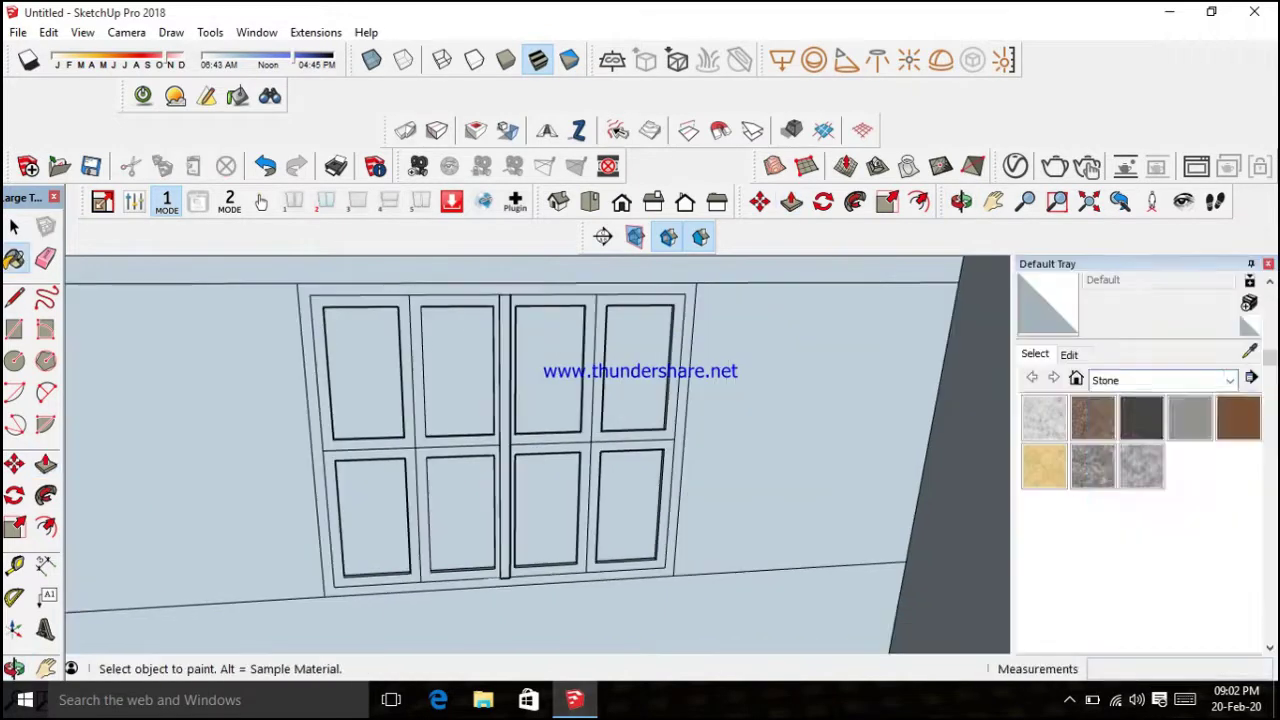
left_click(1229, 380)
left_click(1143, 474)
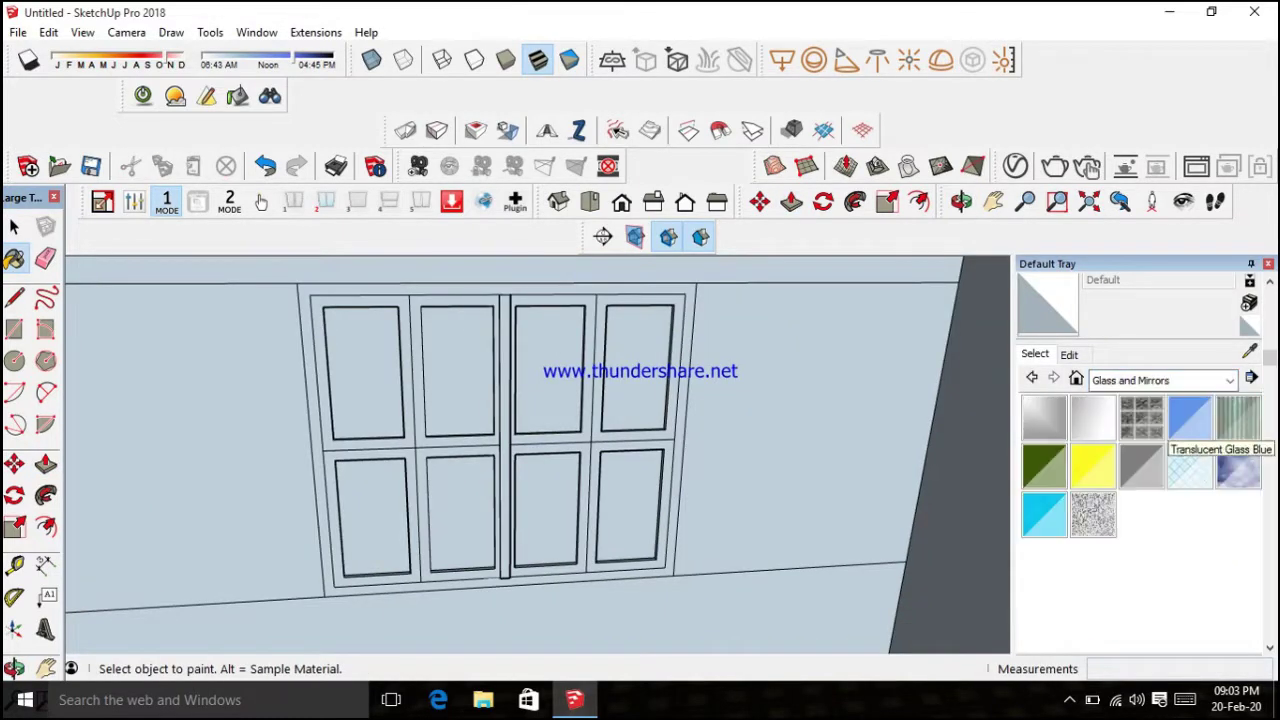
left_click(1189, 416)
left_click(362, 372)
scroll(362, 372, "up", 3)
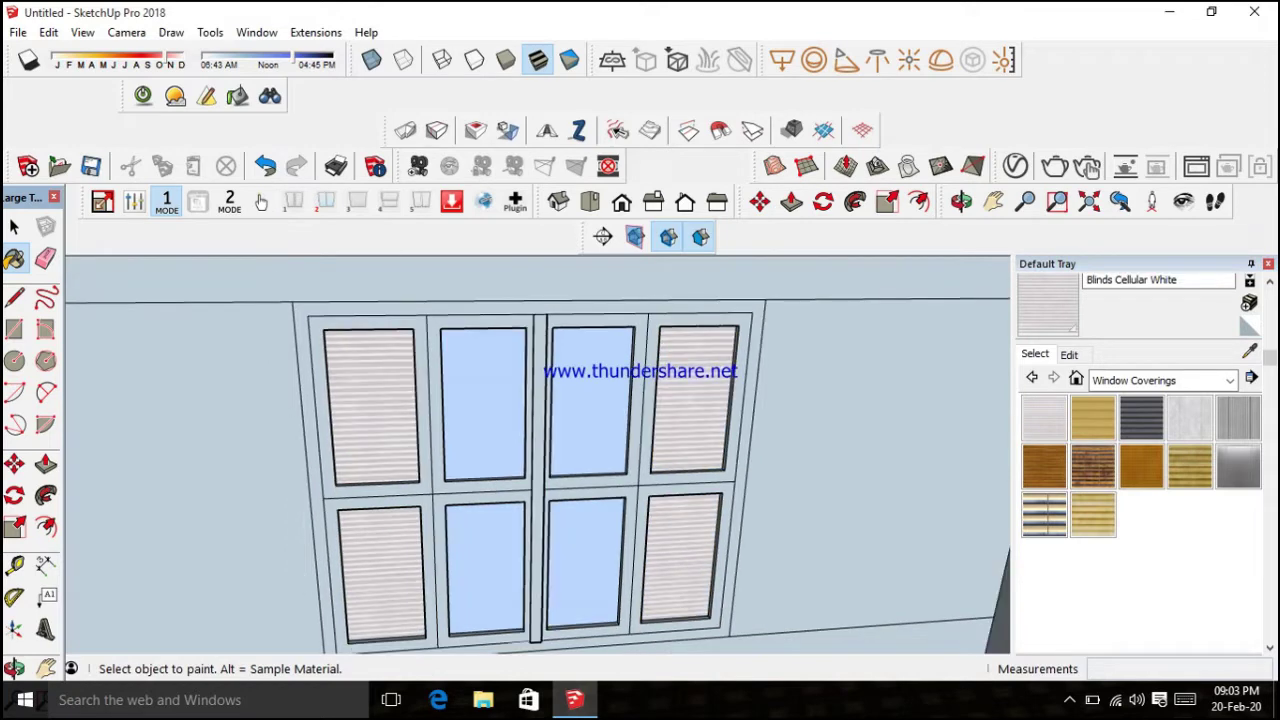
Browse the Metal materials (Aluminum) and Wood, then switch to Colors
left_click(1160, 380)
left_click(1120, 526)
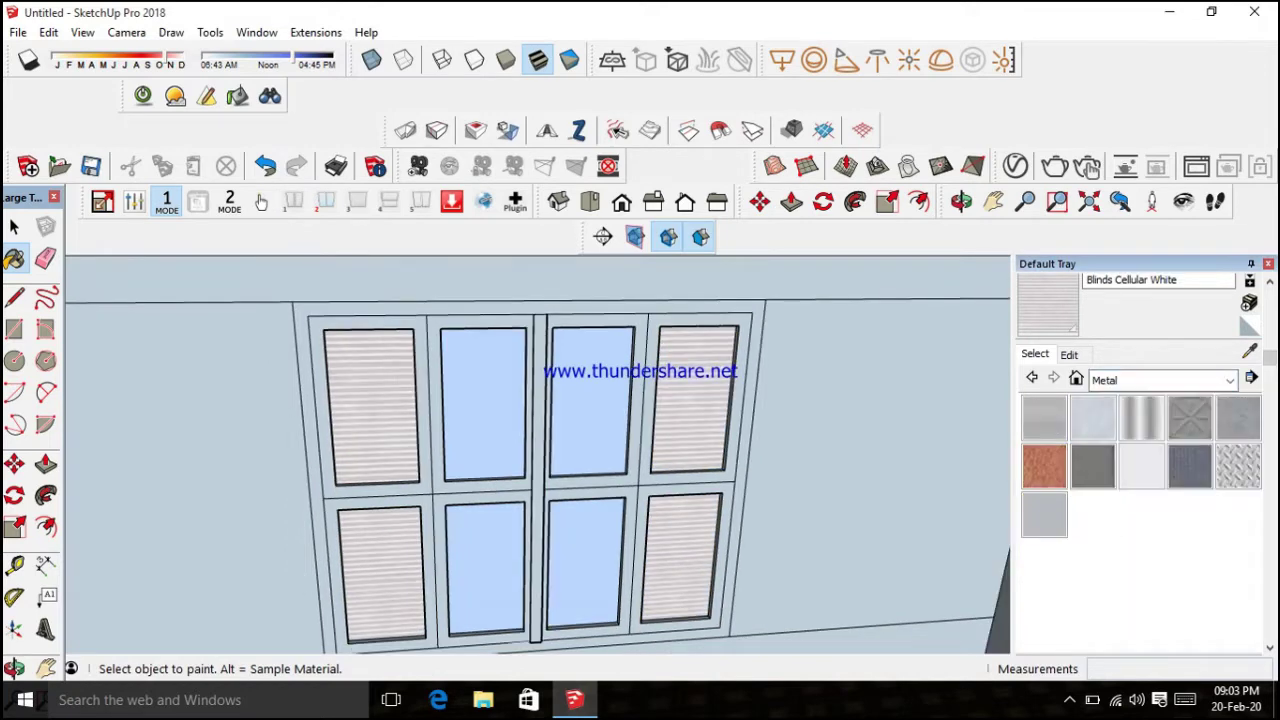
left_click(1044, 417)
left_click(1160, 380)
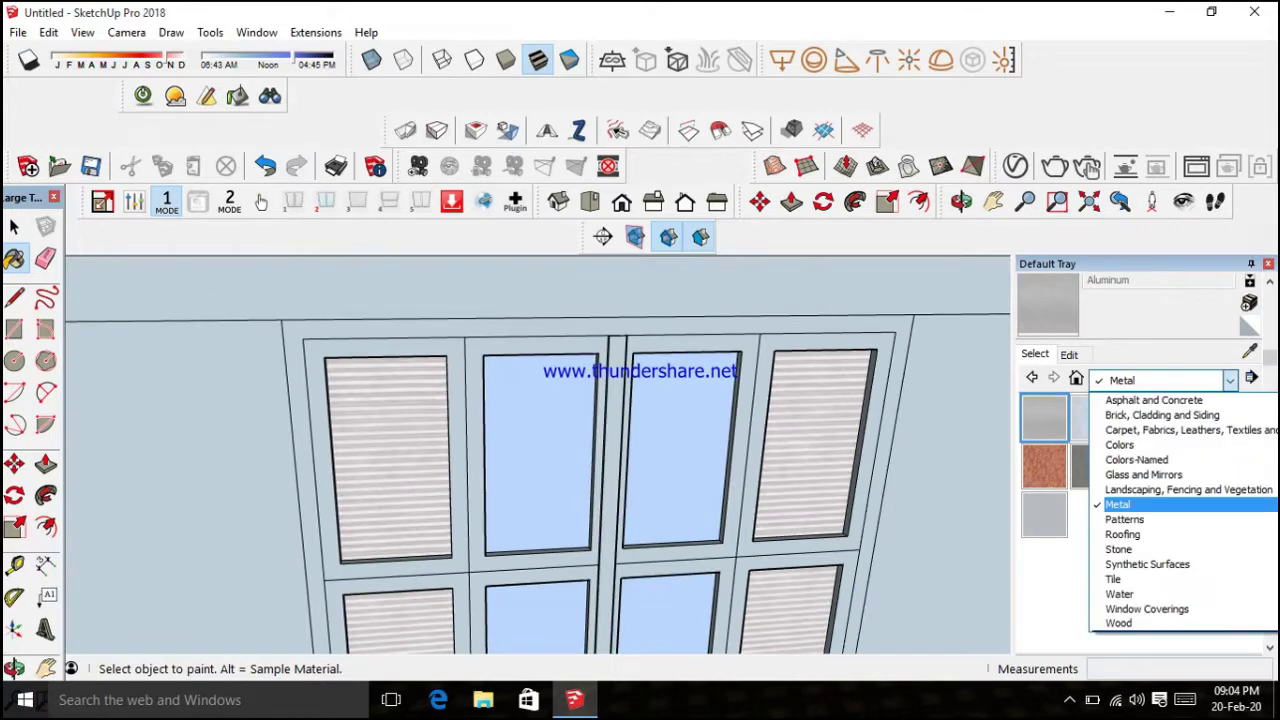
left_click(1118, 623)
left_click(1160, 380)
left_click(1119, 444)
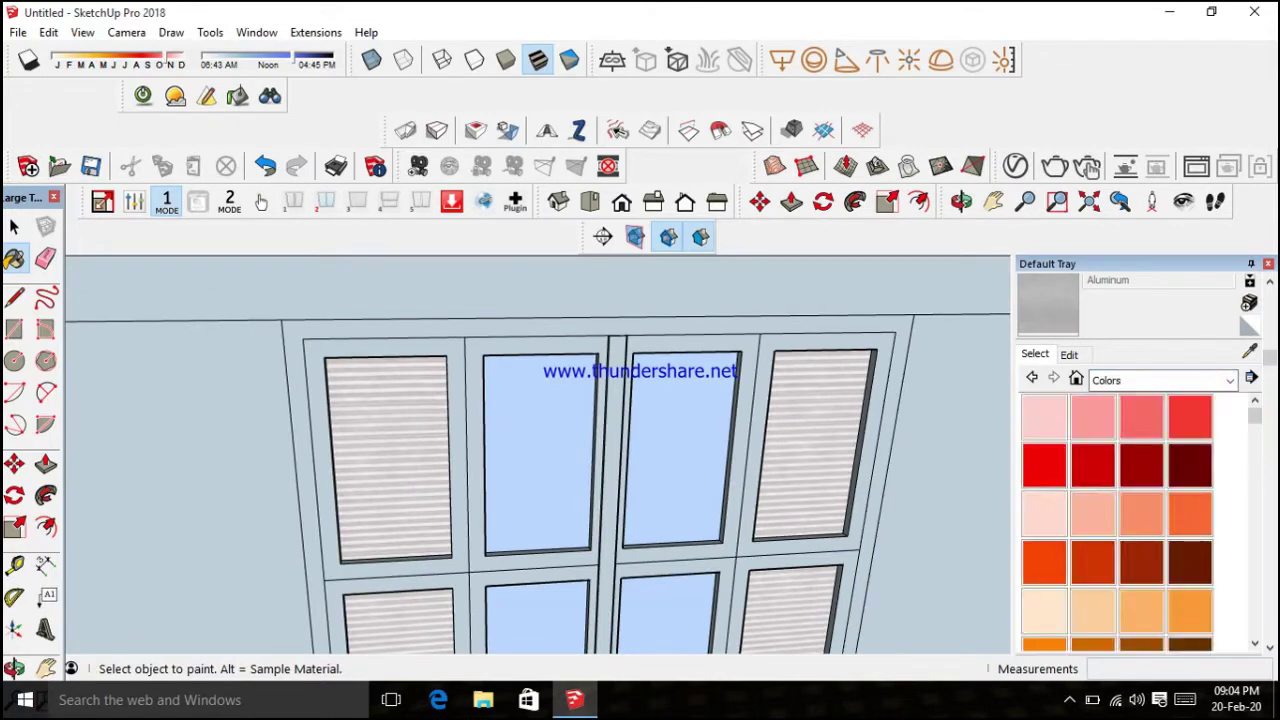
scroll(1120, 500, "down", 5)
Pick pale Color F01 for the frames and inspect the window mullions and louvered panels
left_click(1044, 567)
scroll(563, 344, "up", 1)
scroll(563, 344, "up", 2)
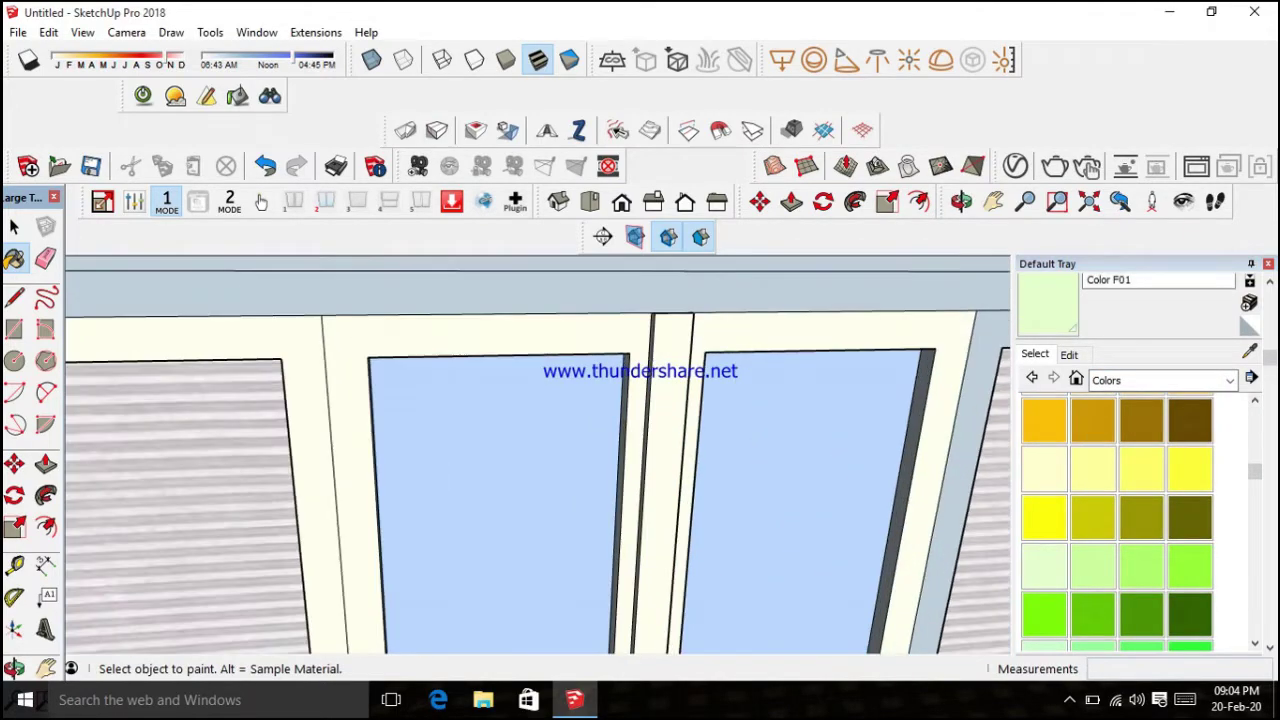
middle_click_drag(563, 344, 600, 300)
scroll(563, 344, "down", 2)
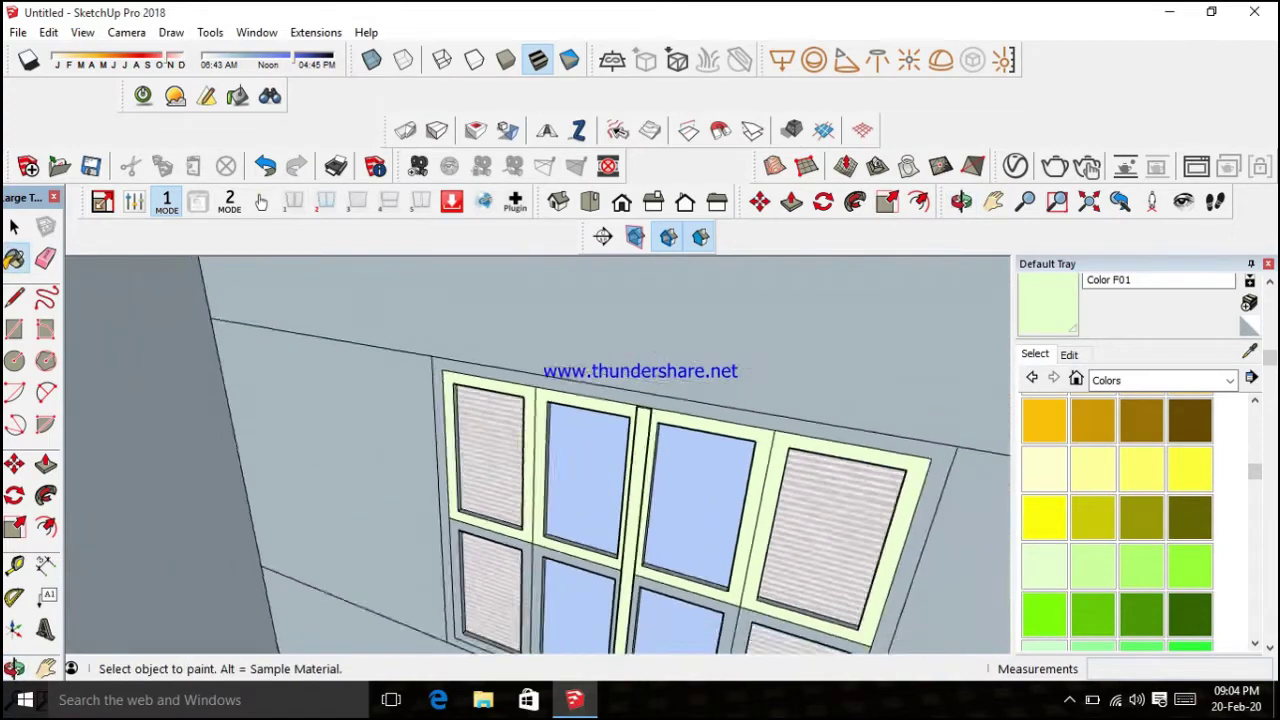
scroll(563, 344, "up", 2)
scroll(563, 344, "up", 1)
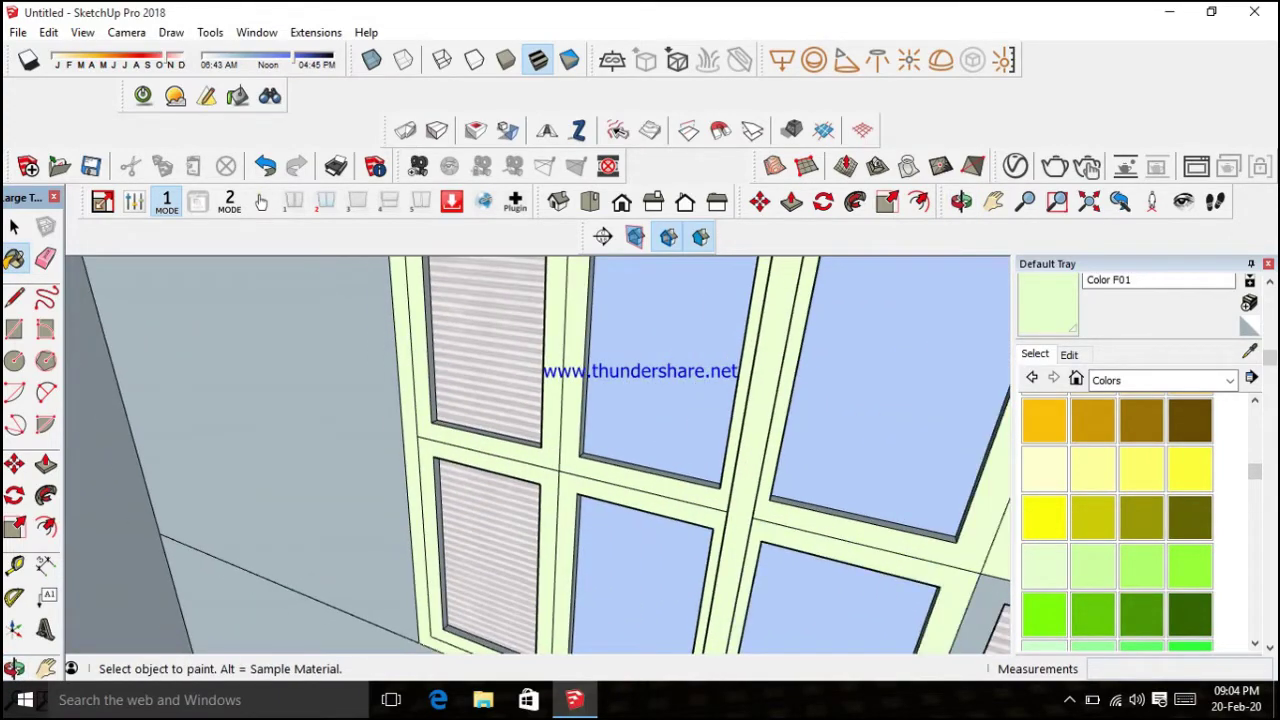
middle_click_drag(563, 344, 600, 340)
scroll(540, 450, "up", 3)
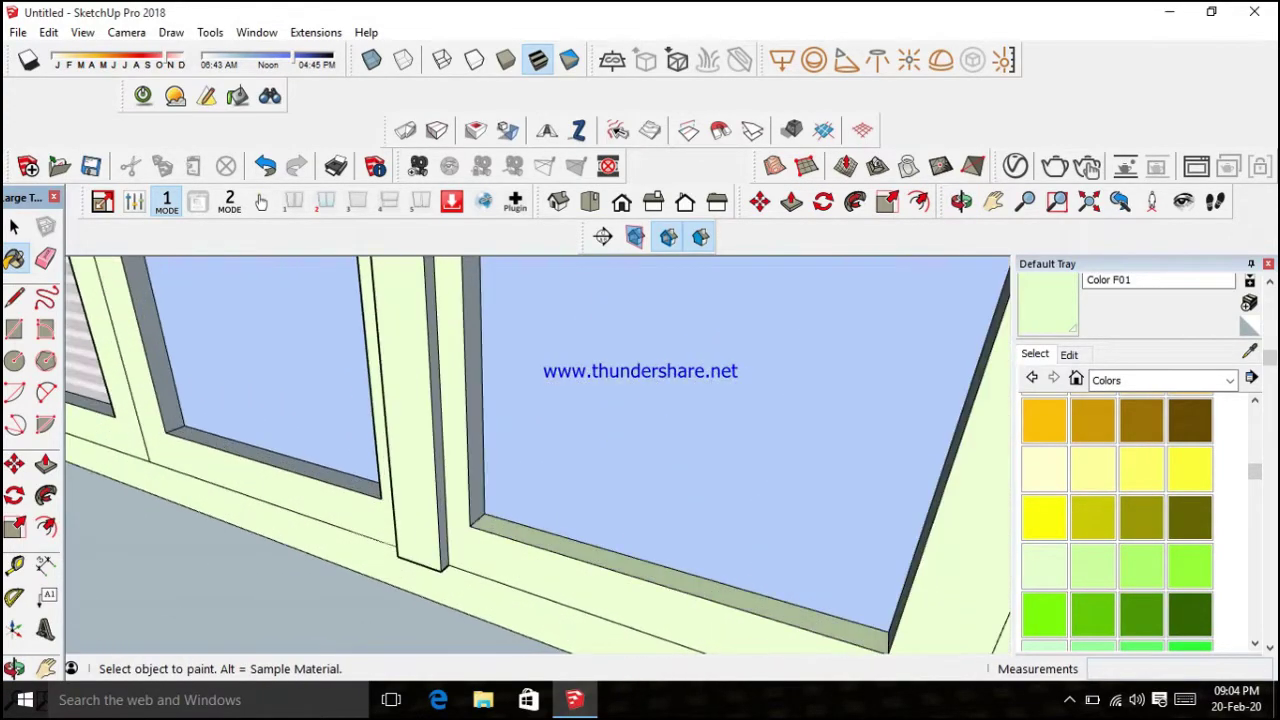
mouse_move(540, 450)
middle_mouse_down()
mouse_move(600, 440)
mouse_move(500, 450)
mouse_move(580, 440)
mouse_move(520, 440)
middle_mouse_up()
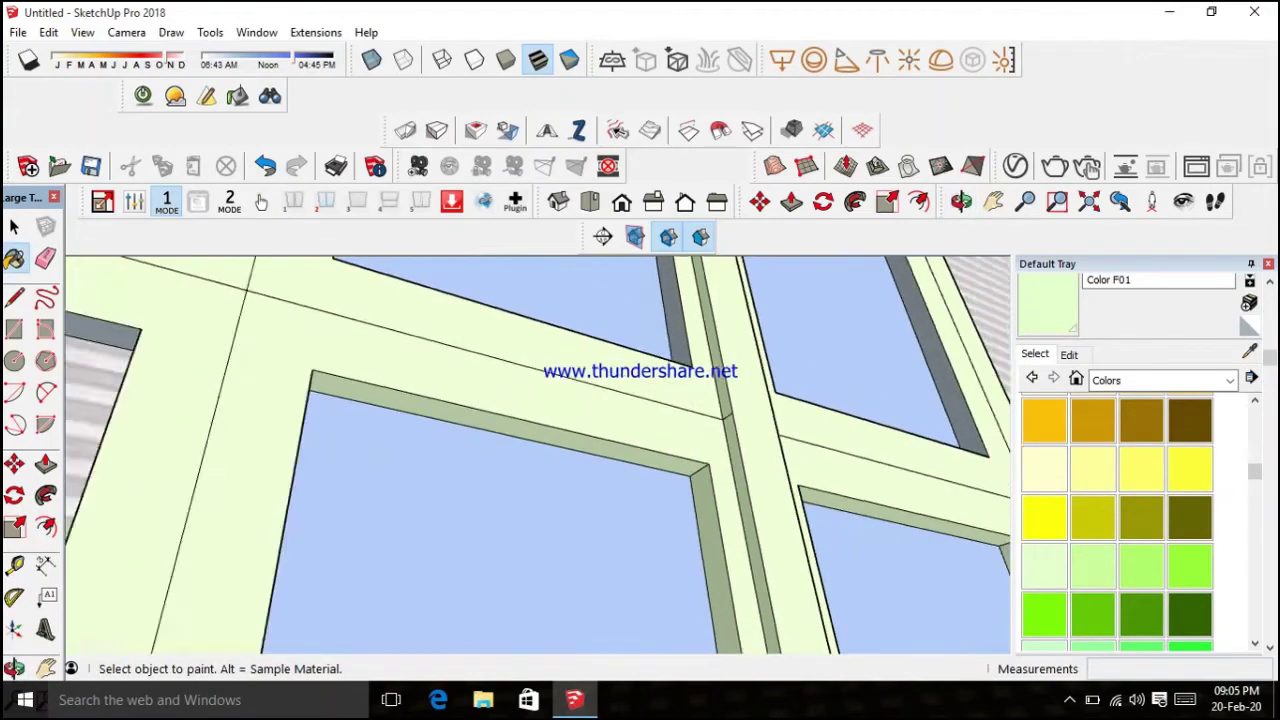
mouse_move(520, 440)
middle_mouse_down()
mouse_move(560, 400)
mouse_move(560, 380)
mouse_move(540, 400)
mouse_move(560, 420)
mouse_move(620, 380)
mouse_move(580, 420)
mouse_move(580, 460)
mouse_move(560, 420)
mouse_move(520, 400)
middle_mouse_up()
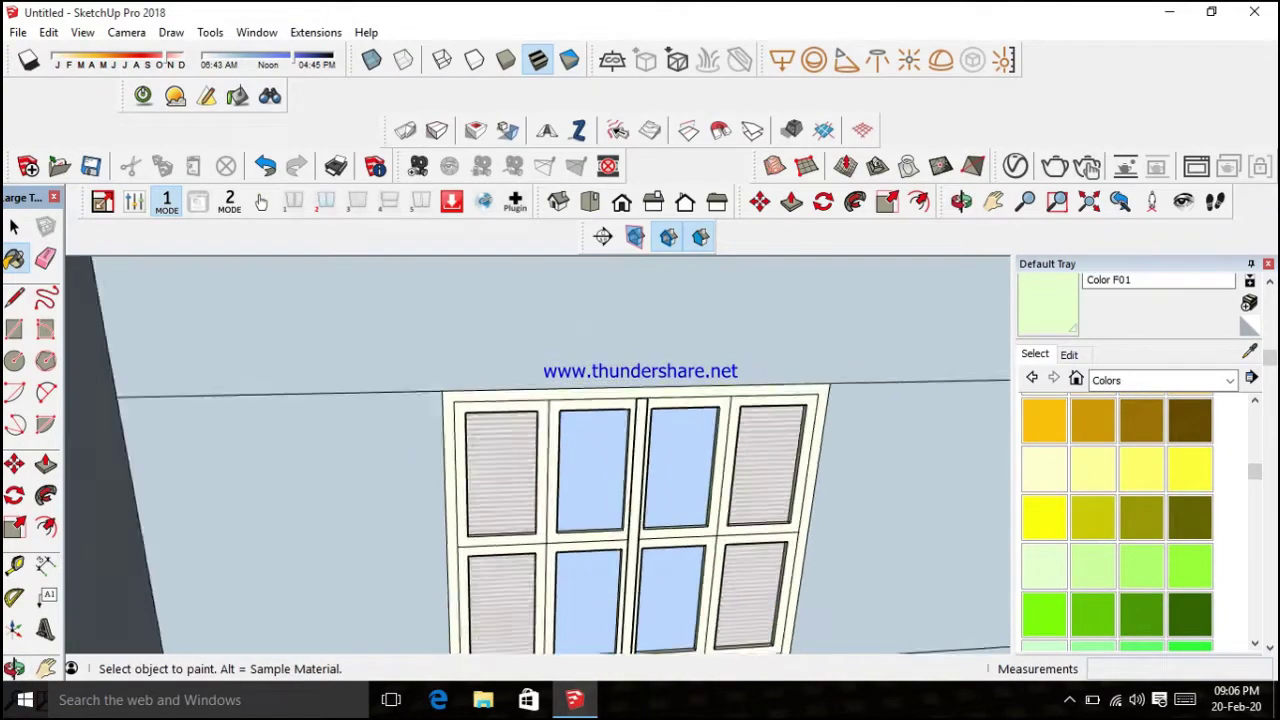
middle_click_drag(540, 450, 555, 425)
Import the 'window covering' SketchUp (*.skp) model from the blocks folder
left_click(18, 32)
left_click(40, 297)
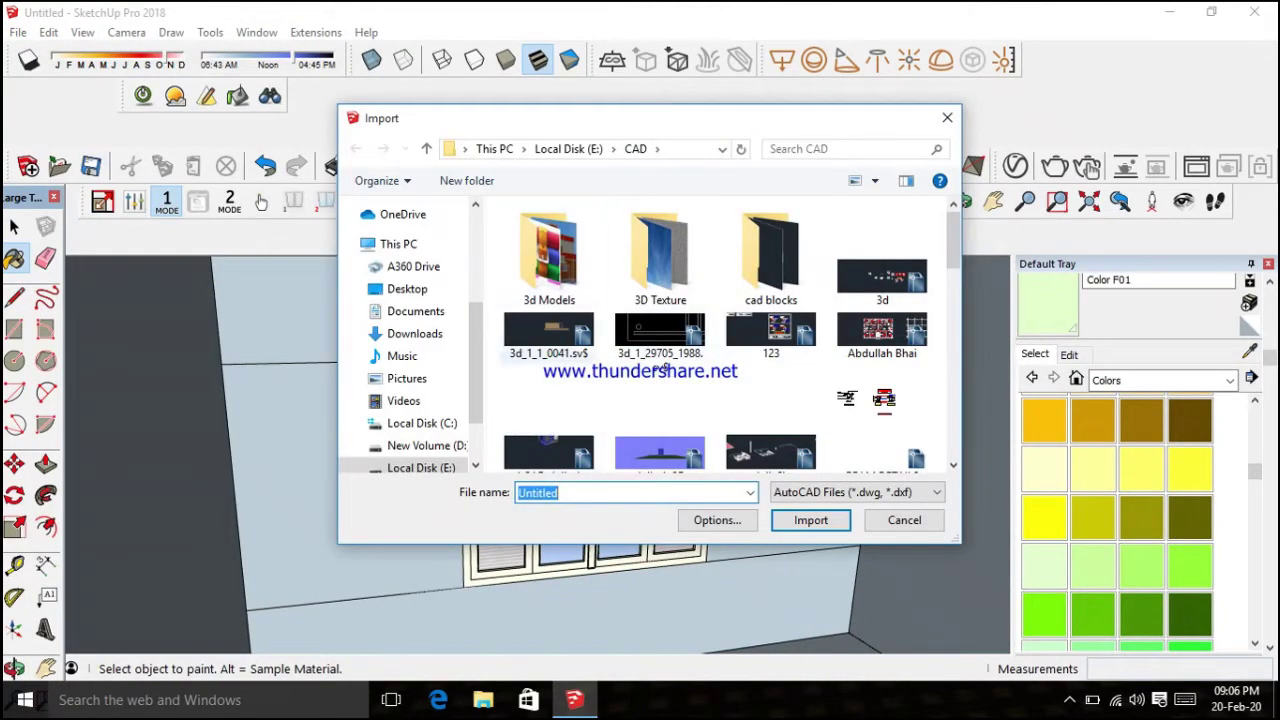
left_click(856, 492)
left_click(825, 511)
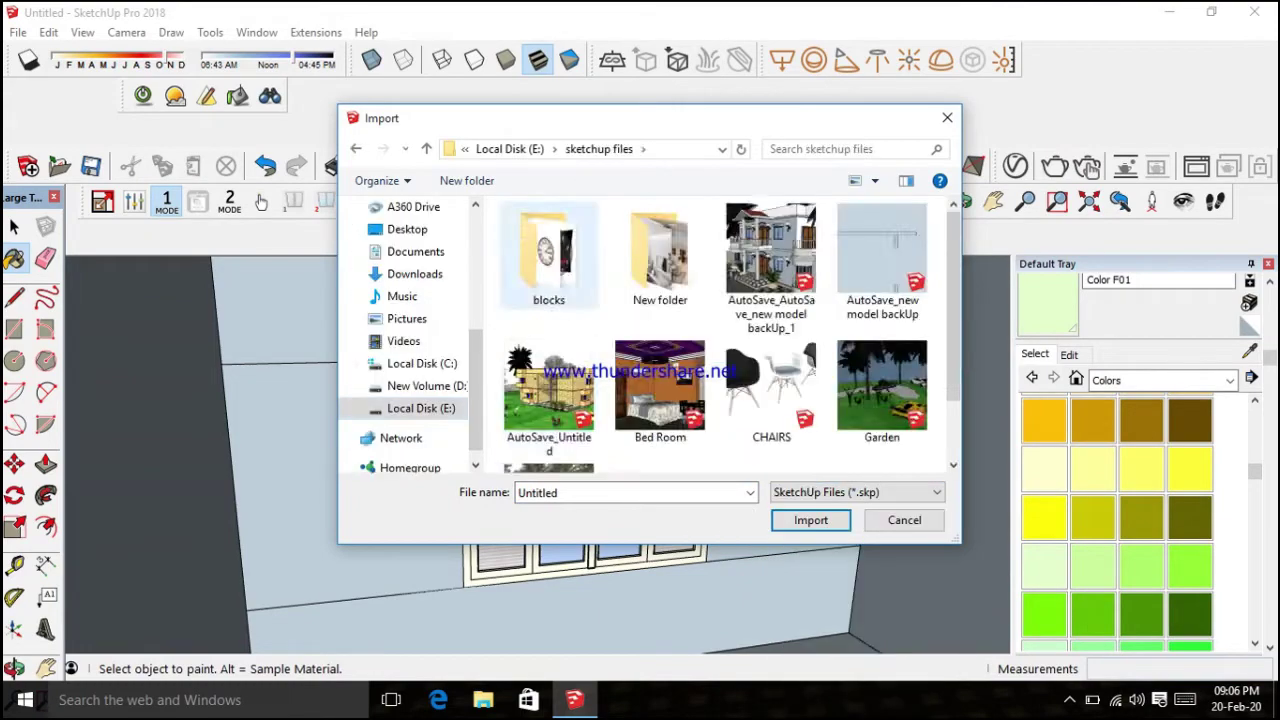
double_click(537, 245)
scroll(752, 380, "down", 2)
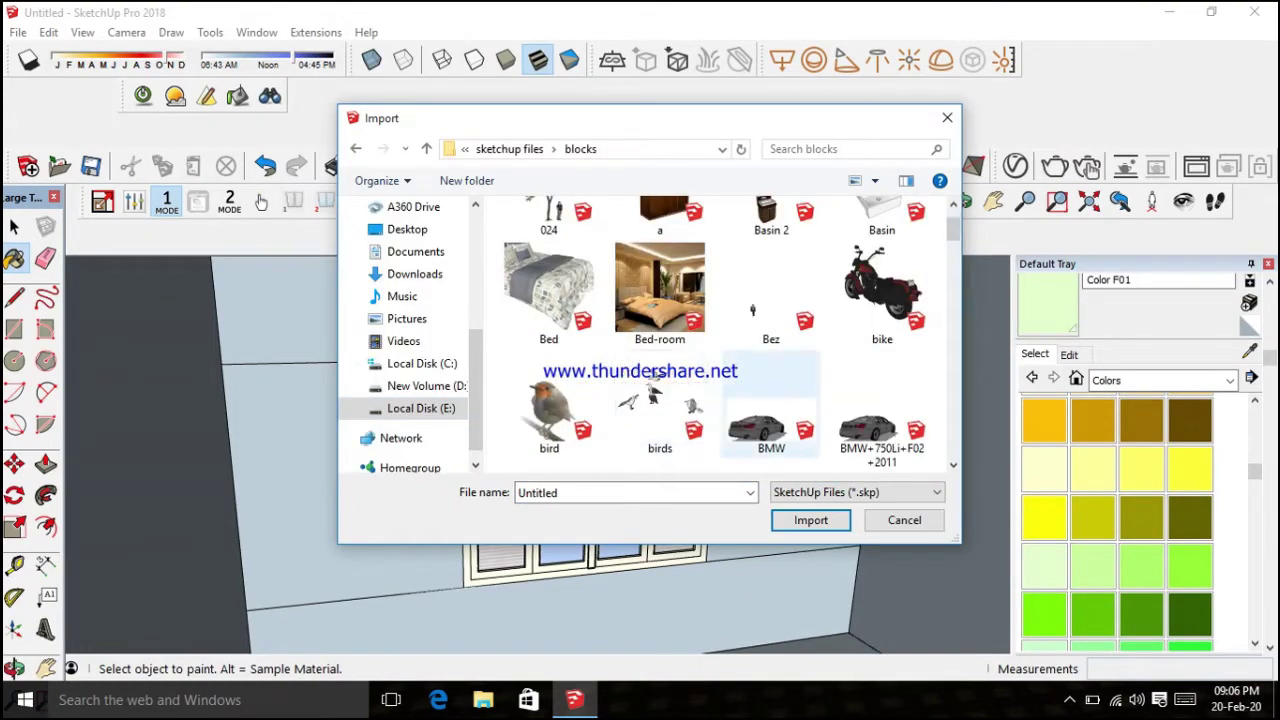
scroll(752, 380, "down", 3)
scroll(750, 380, "down", 3)
scroll(747, 381, "down", 3)
scroll(747, 381, "down", 3)
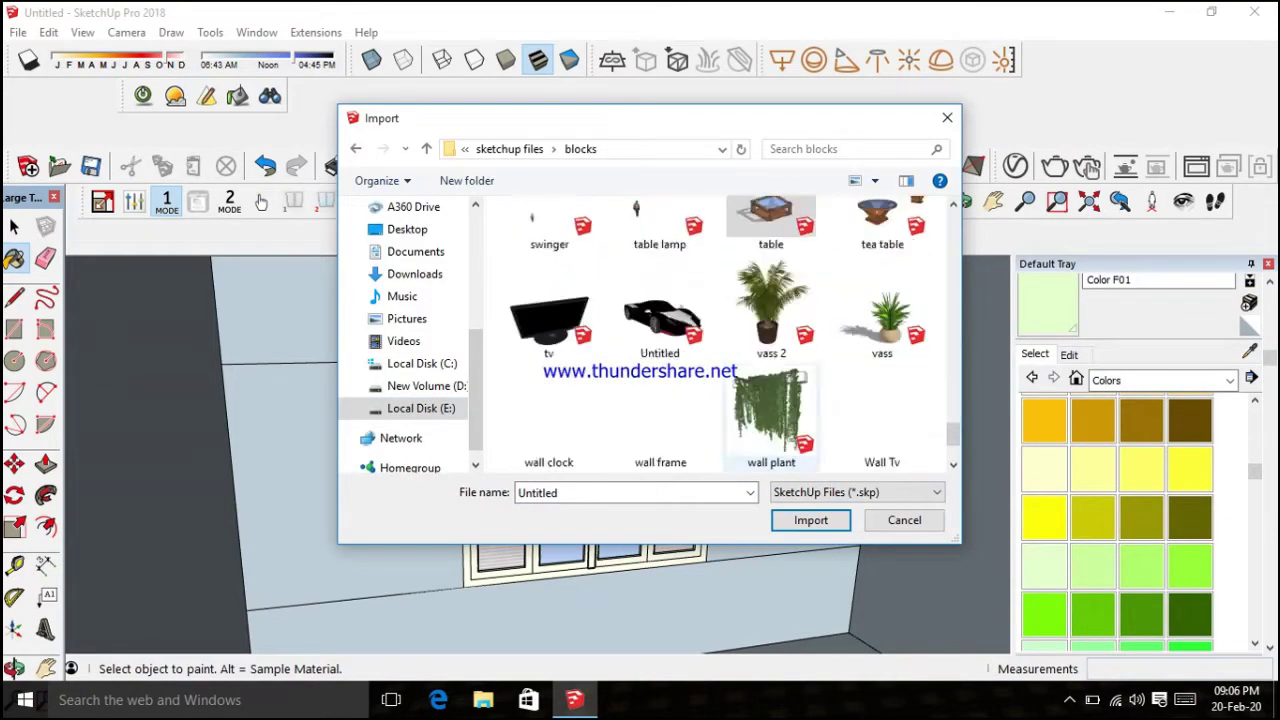
scroll(747, 381, "down", 3)
double_click(548, 405)
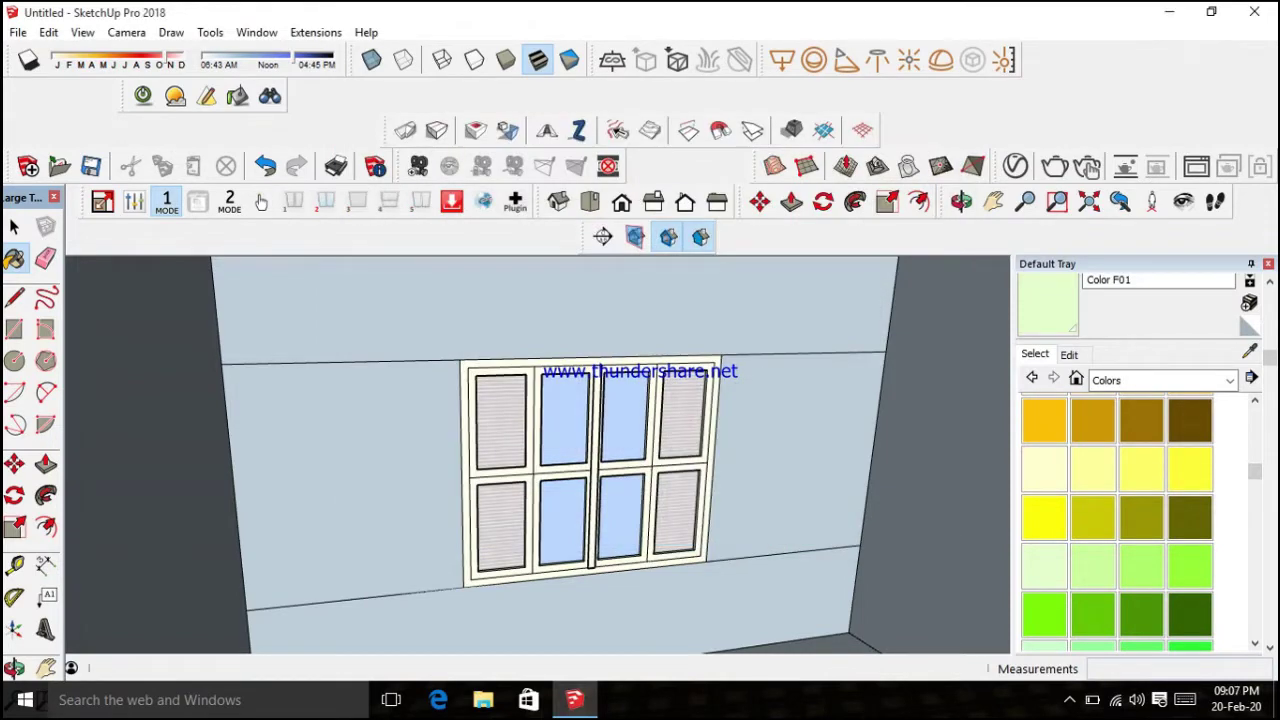
Place the imported curtain beside the room and rotate it 90°
scroll(318, 560, "down", 3)
scroll(318, 560, "down", 3)
left_click(318, 578)
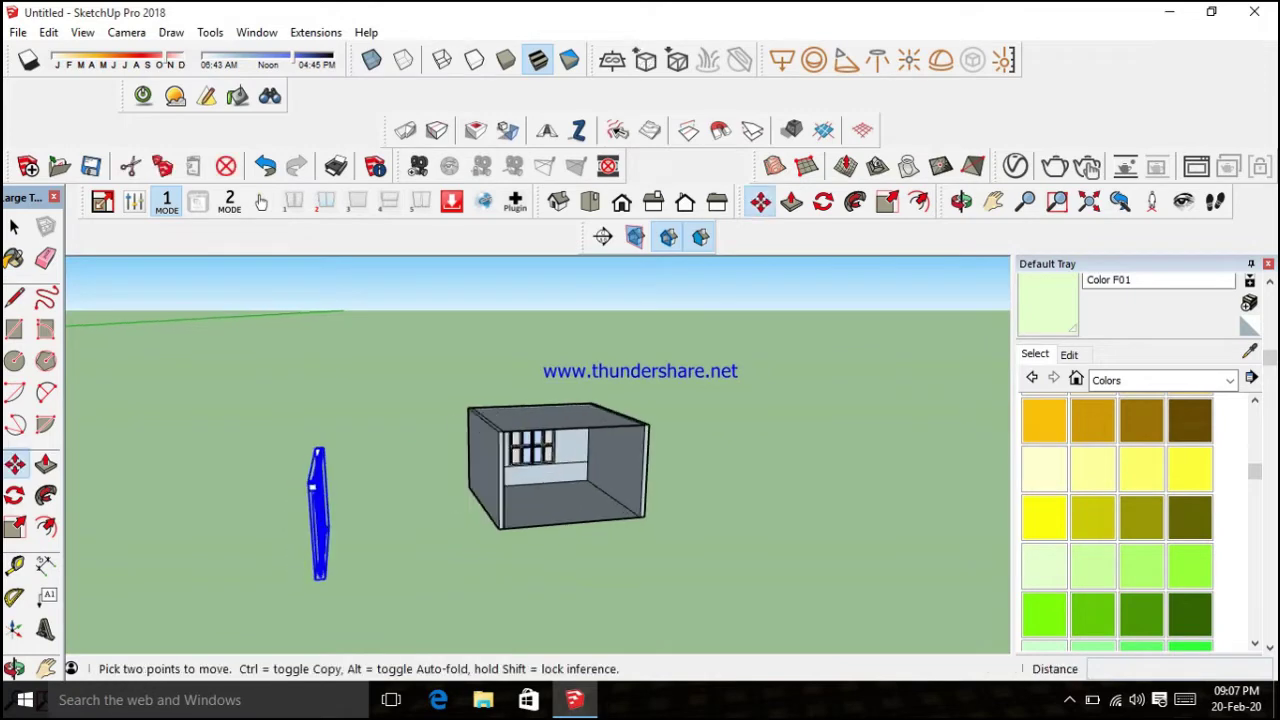
key("q")
left_click(318, 578)
scroll(470, 500, "up", 2)
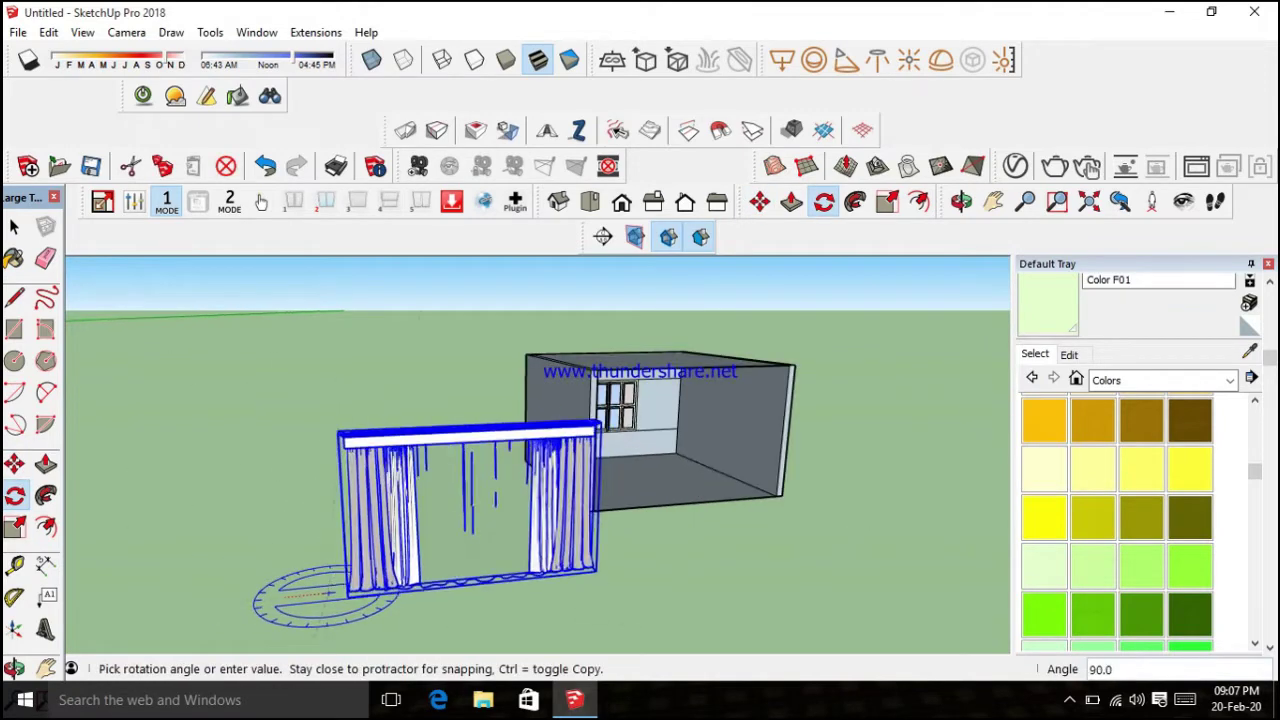
left_click(600, 440)
key("space")
right_click(466, 480)
left_click(520, 154)
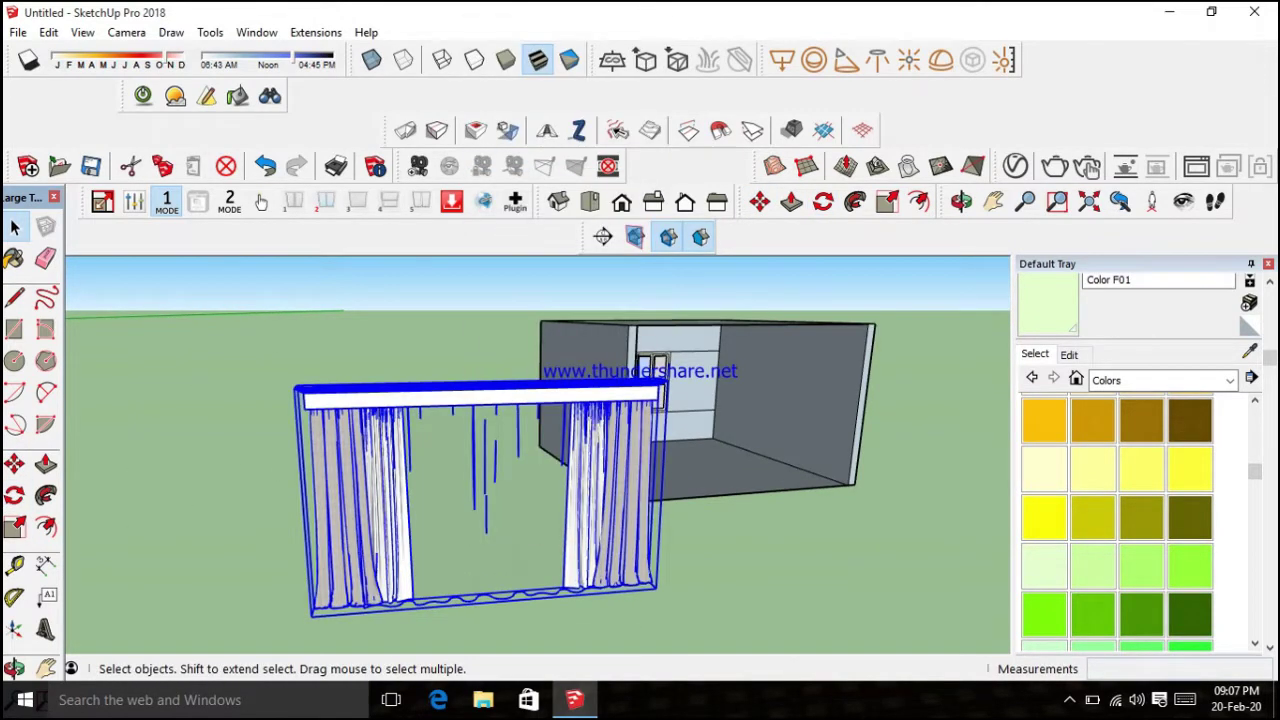
Measure the curtain rod from one end to the other with the Dimension tool
left_click(45, 565)
scroll(480, 400, "up", 3)
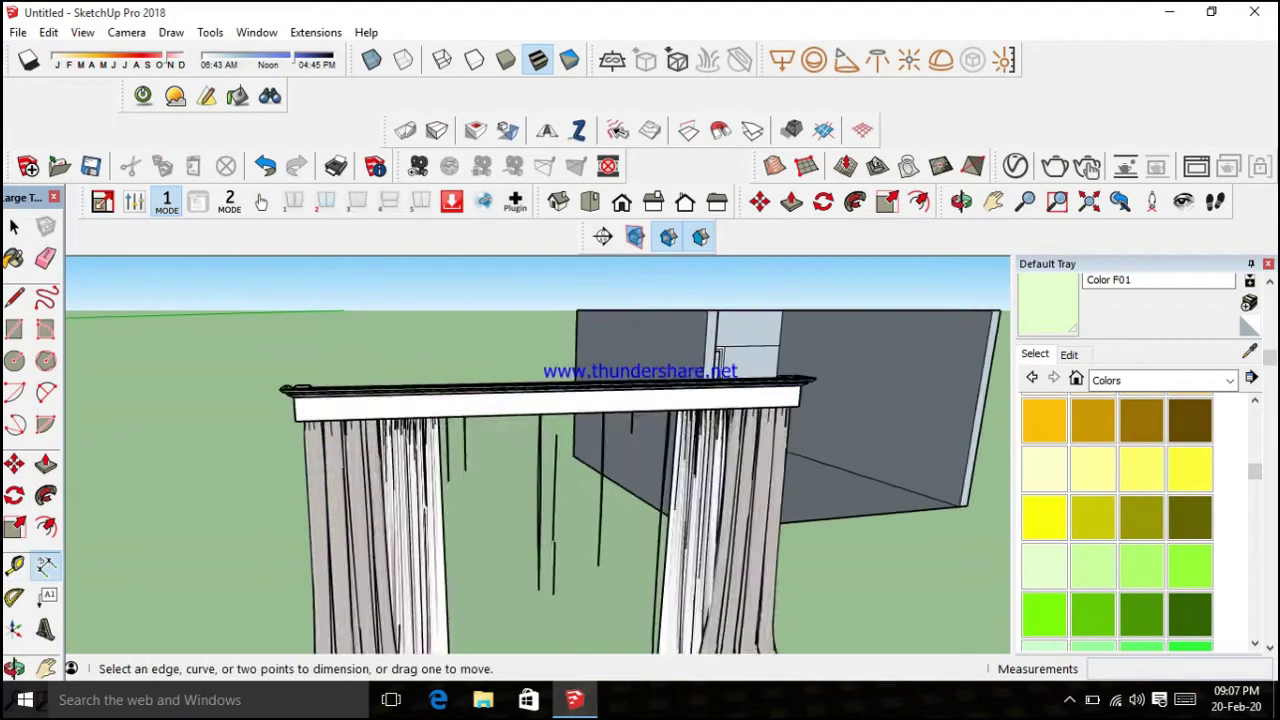
left_click(310, 530)
left_click(558, 459)
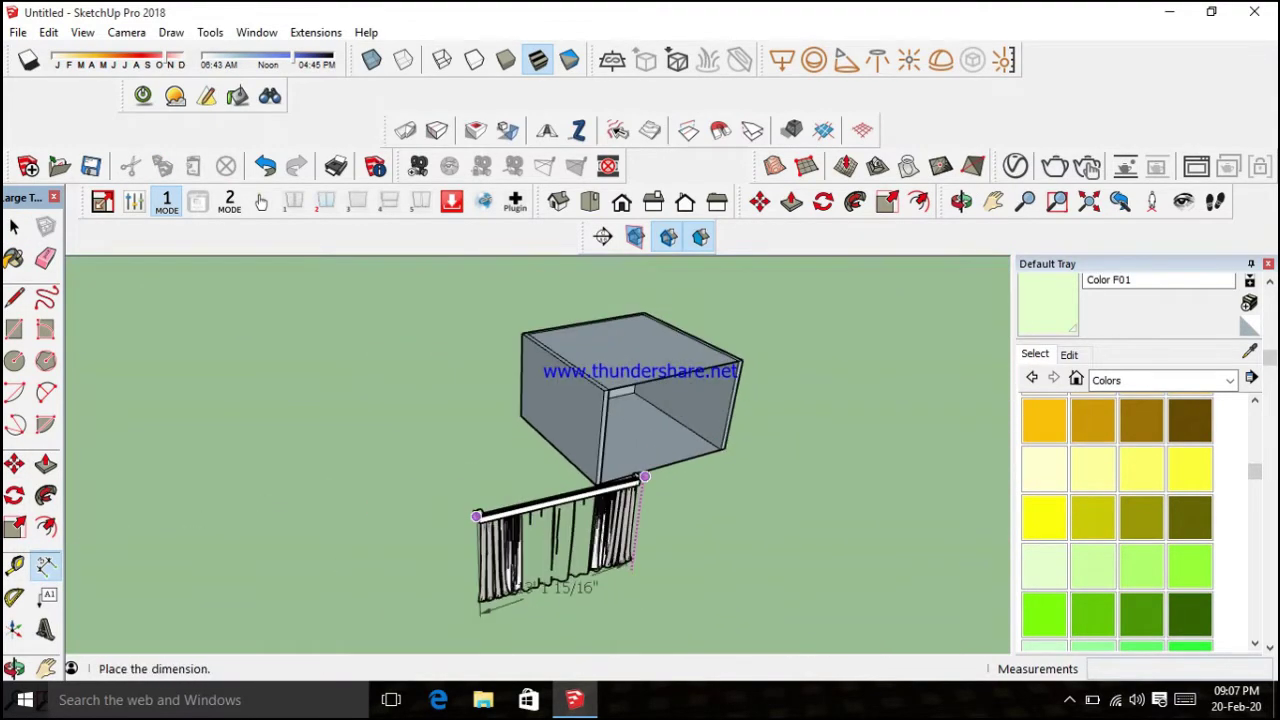
Place the rod-length dimension and scale the curtain's width to 0.69
middle_click_drag(596, 585, 845, 443)
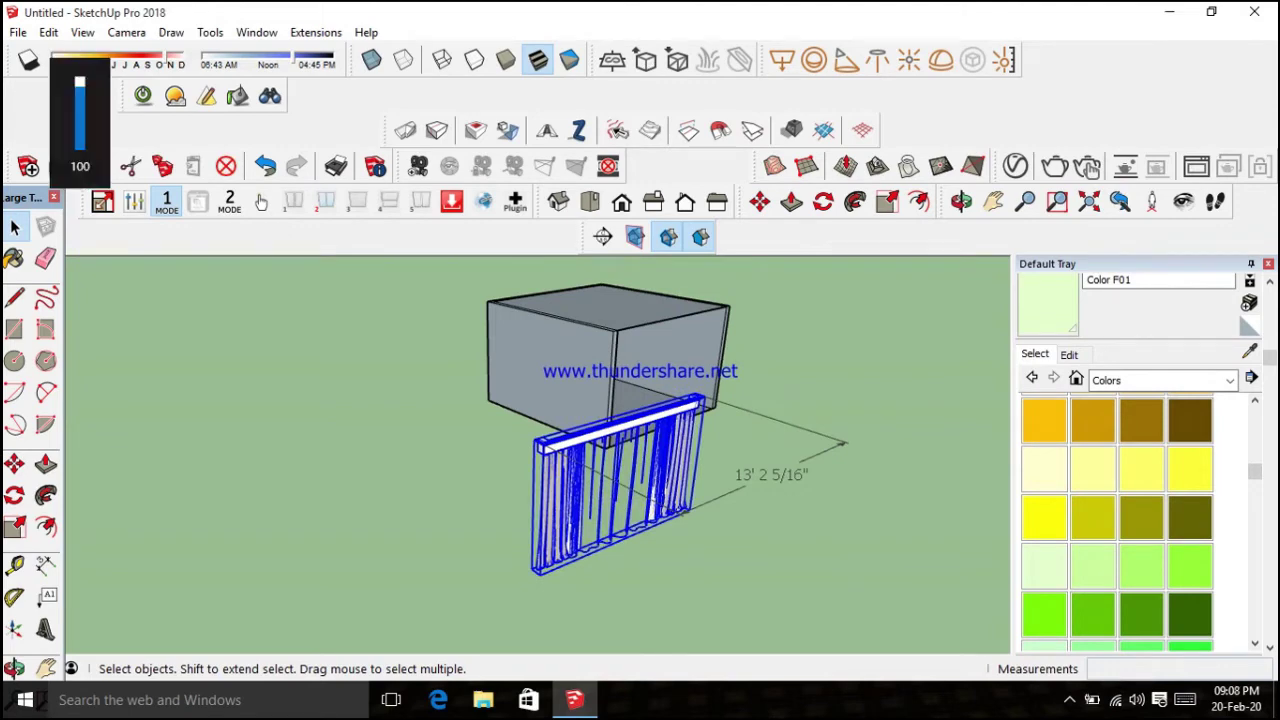
middle_click_drag(845, 443, 850, 465)
key("s")
left_click_drag(525, 492, 607, 467)
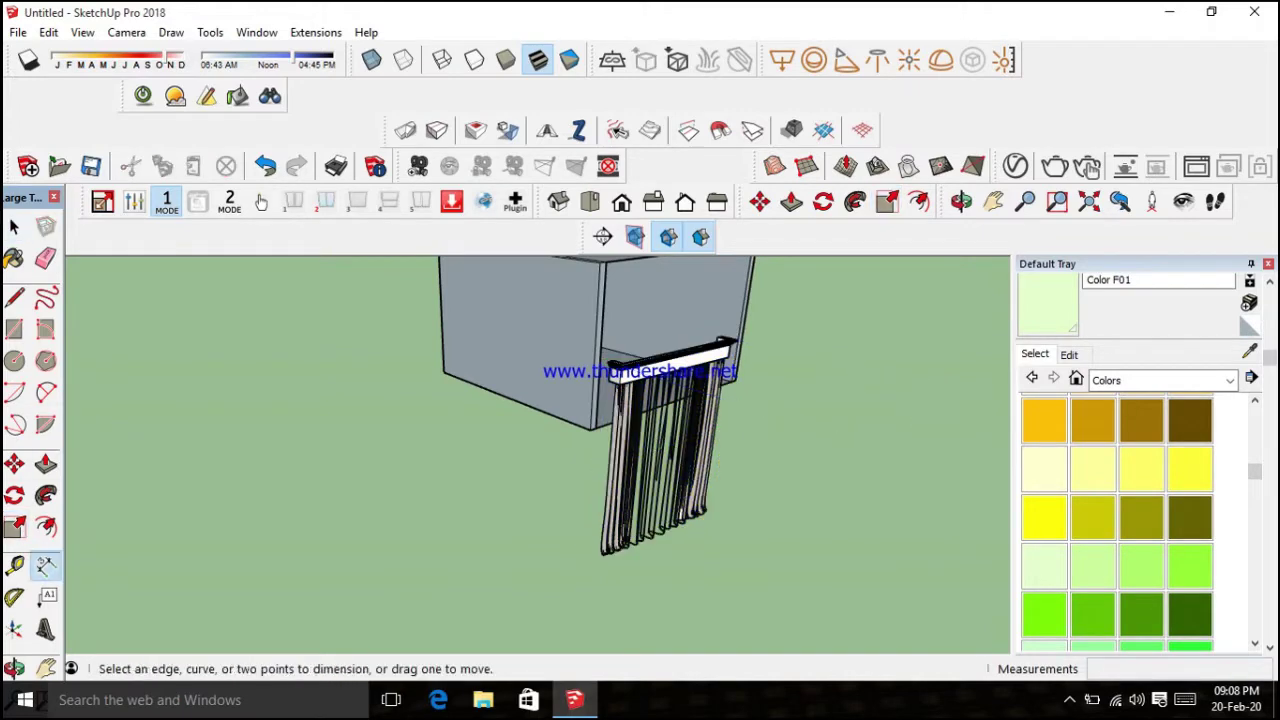
scroll(673, 382, "up", 5)
Dimension the curtain's 8' 5/16" drop
left_click(478, 318)
scroll(478, 318, "down", 5)
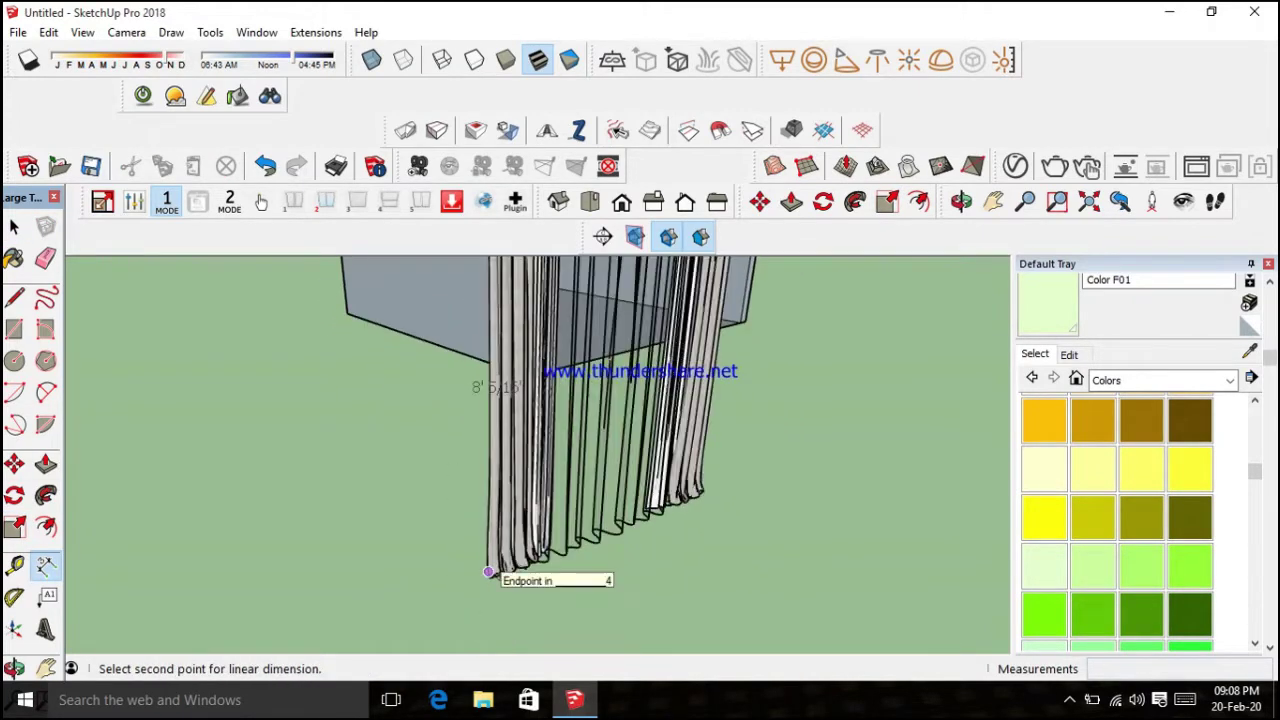
left_click(505, 580)
left_click(445, 520)
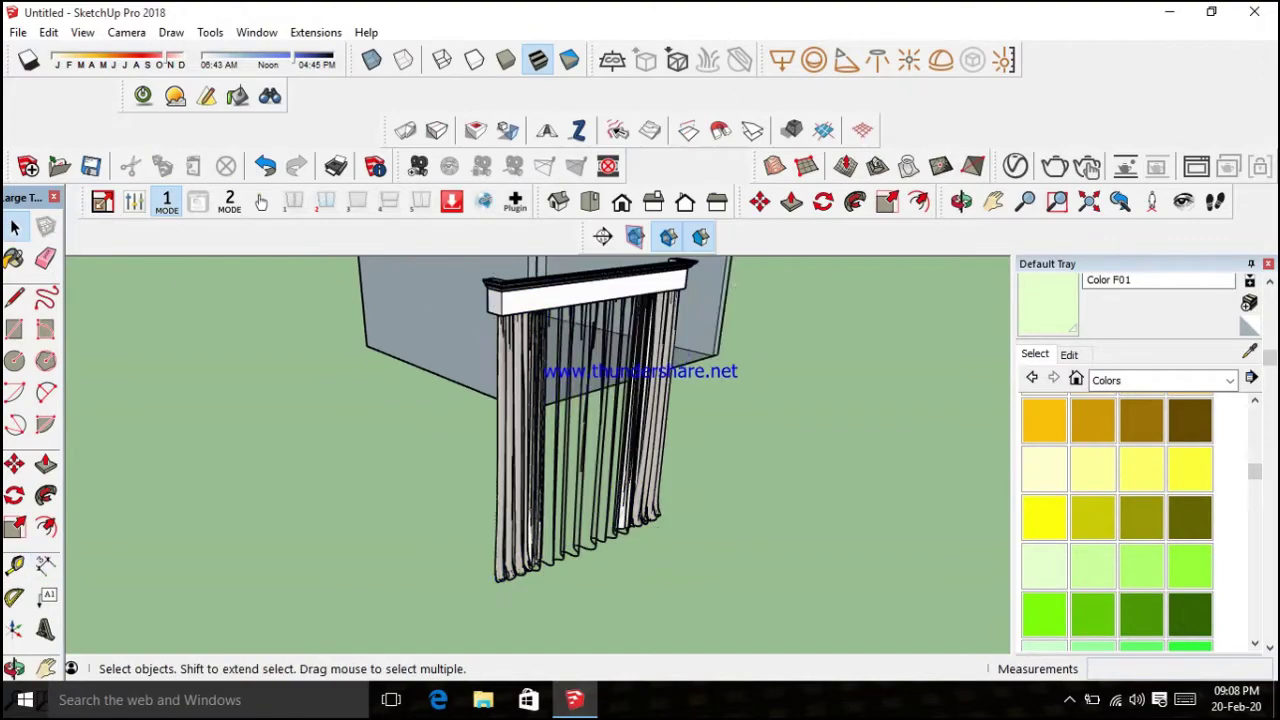
scroll(560, 340, "up", 3)
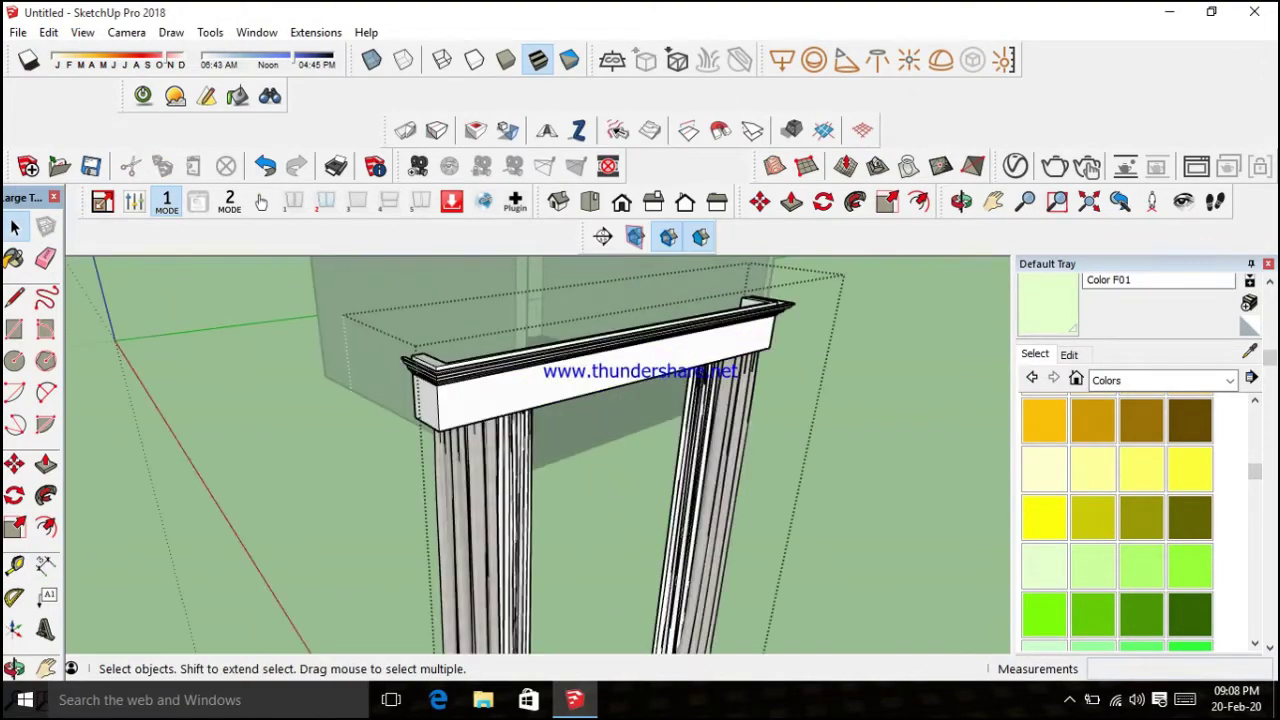
Start a rectangle at the rail's left end, then cancel it
key("r")
left_click(246, 579)
scroll(595, 479, "up", 3)
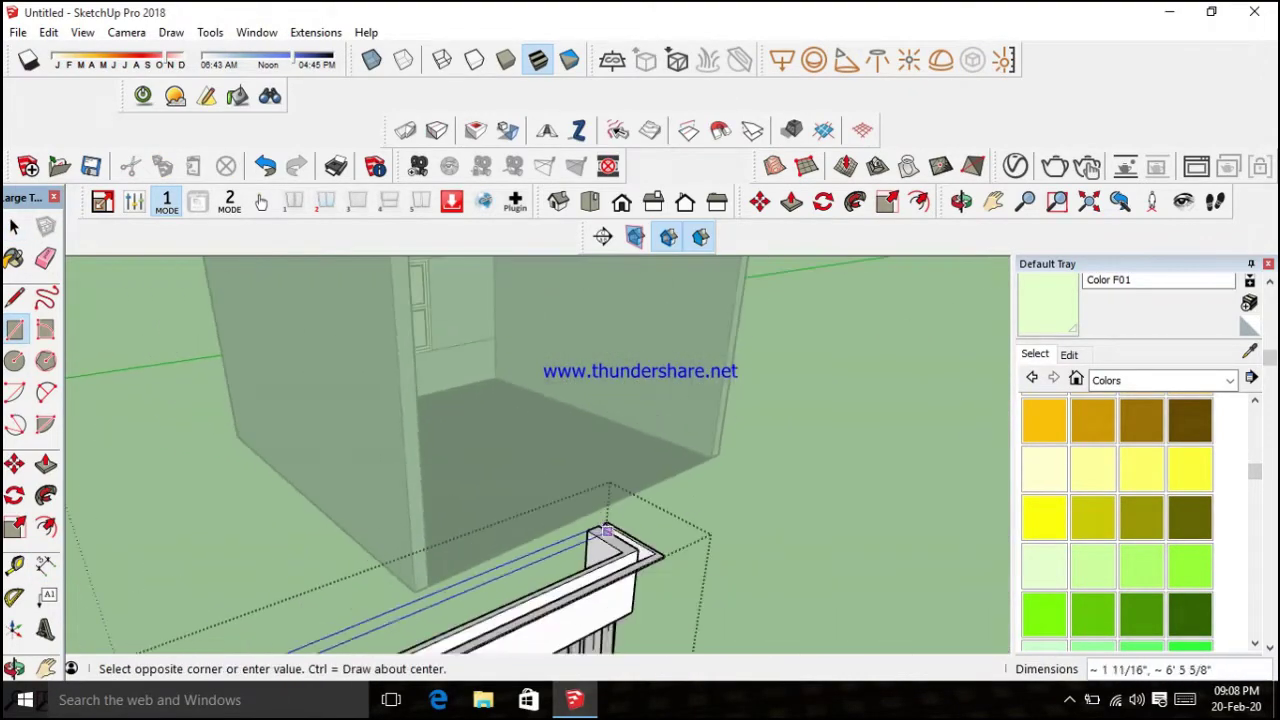
scroll(595, 479, "up", 2)
key("Escape")
scroll(560, 450, "down", 5)
key("space")
Move the curtain set over beside the room
key("m")
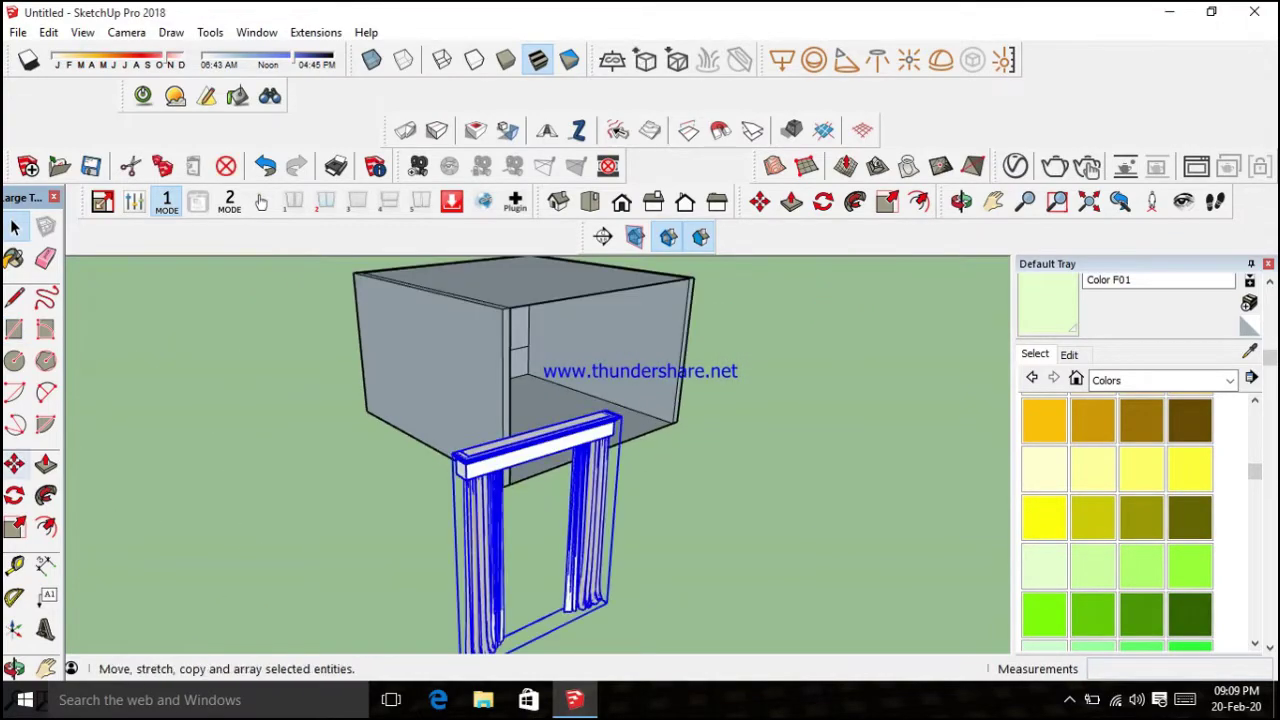
middle_click_drag(540, 450, 600, 480)
scroll(540, 450, "up", 3)
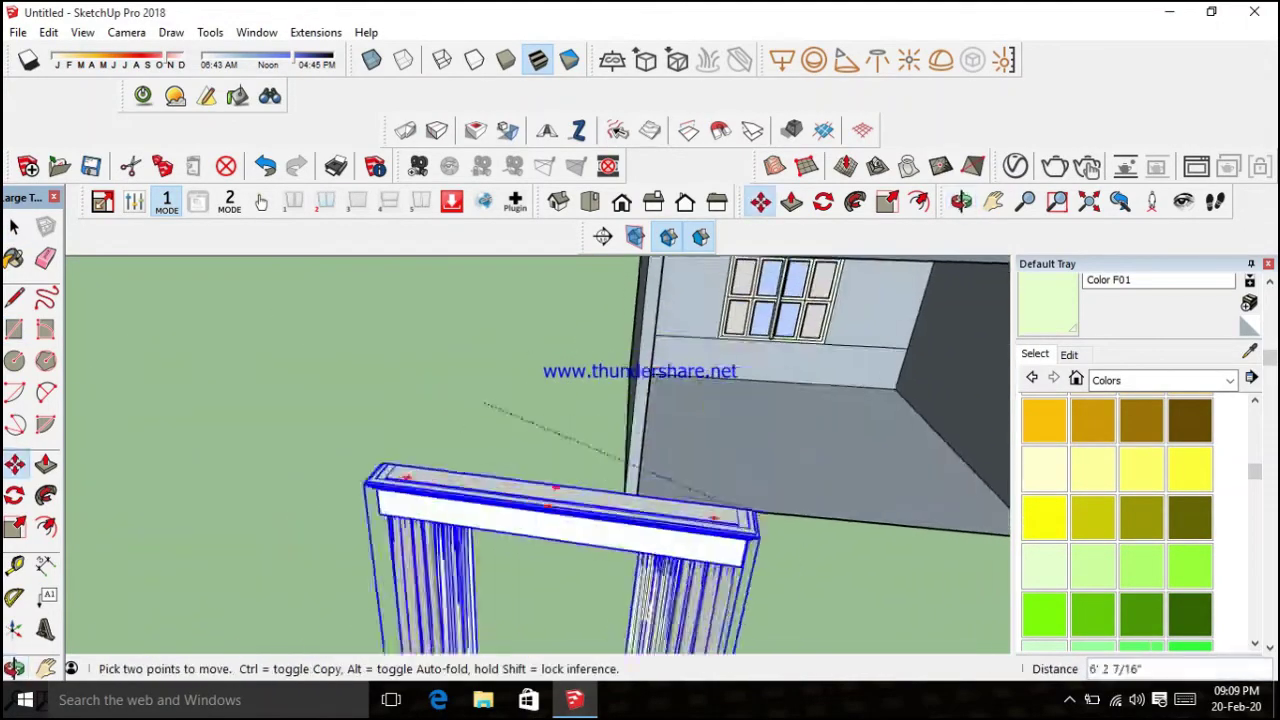
scroll(540, 450, "up", 2)
middle_click_drag(540, 450, 600, 430)
scroll(640, 450, "down", 3)
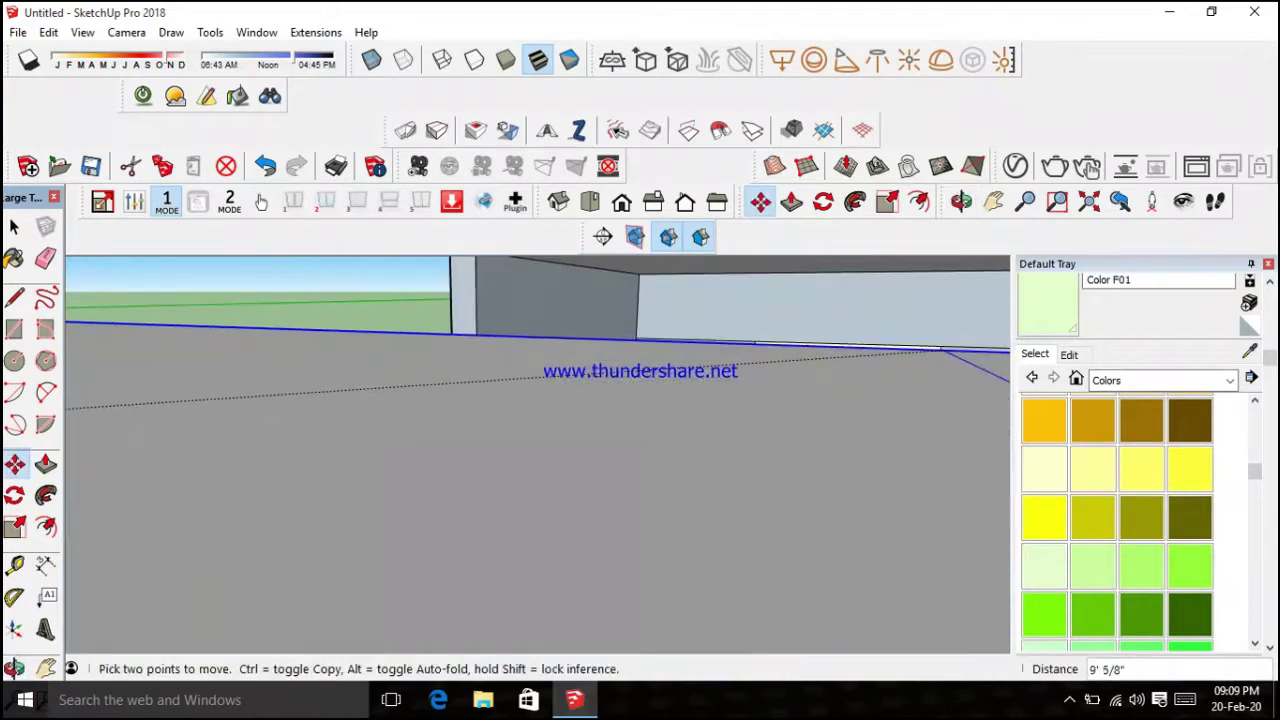
scroll(700, 440, "down", 3)
key("space")
scroll(700, 440, "down", 2)
Hide the room's top face and front wall to see inside
right_click(671, 380)
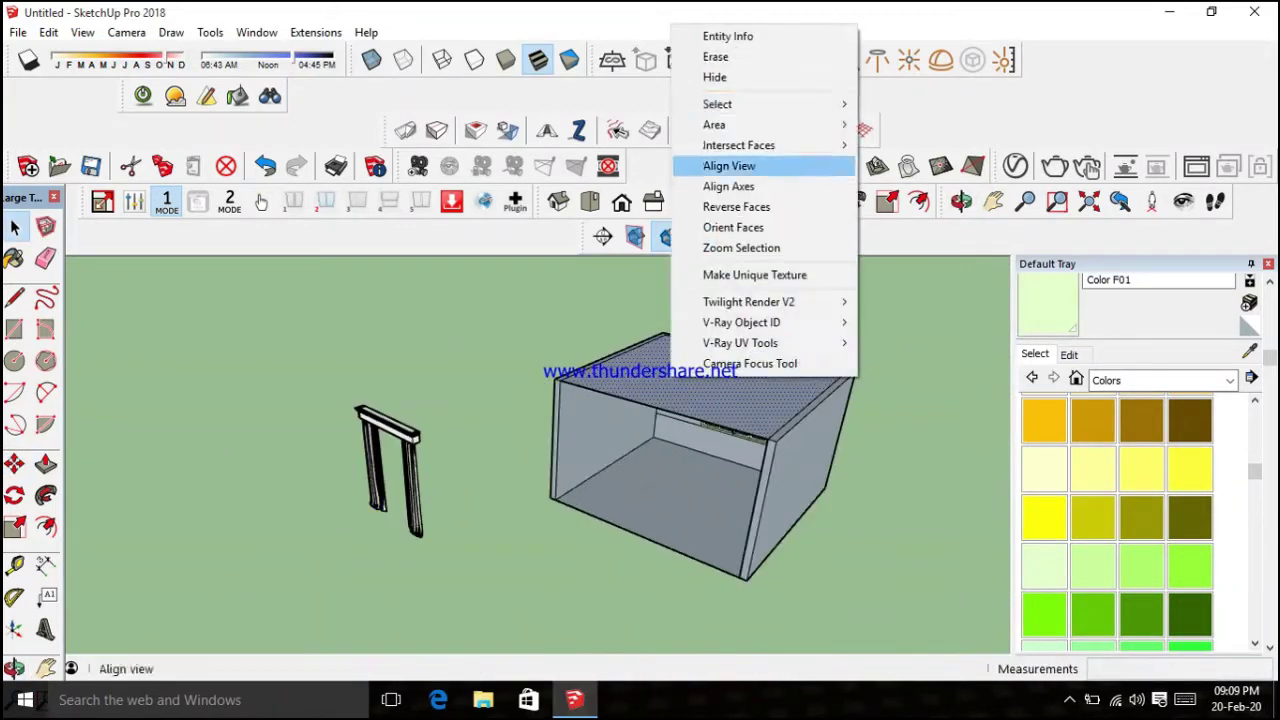
left_click(714, 77)
right_click(665, 372)
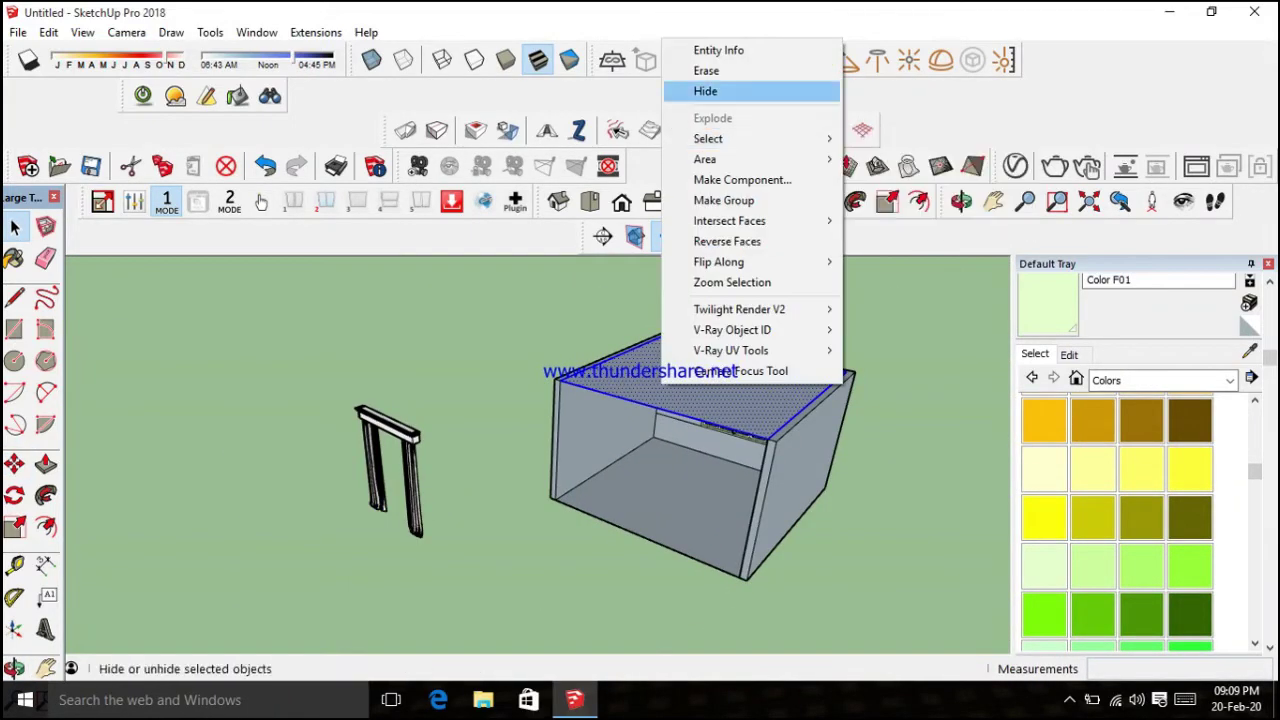
left_click(715, 88)
scroll(715, 400, "up", 3)
scroll(345, 380, "up", 3)
Move the curtain group onto the window wall, snapping it to the wall corner endpoint
left_click(280, 423)
scroll(420, 460, "down", 4)
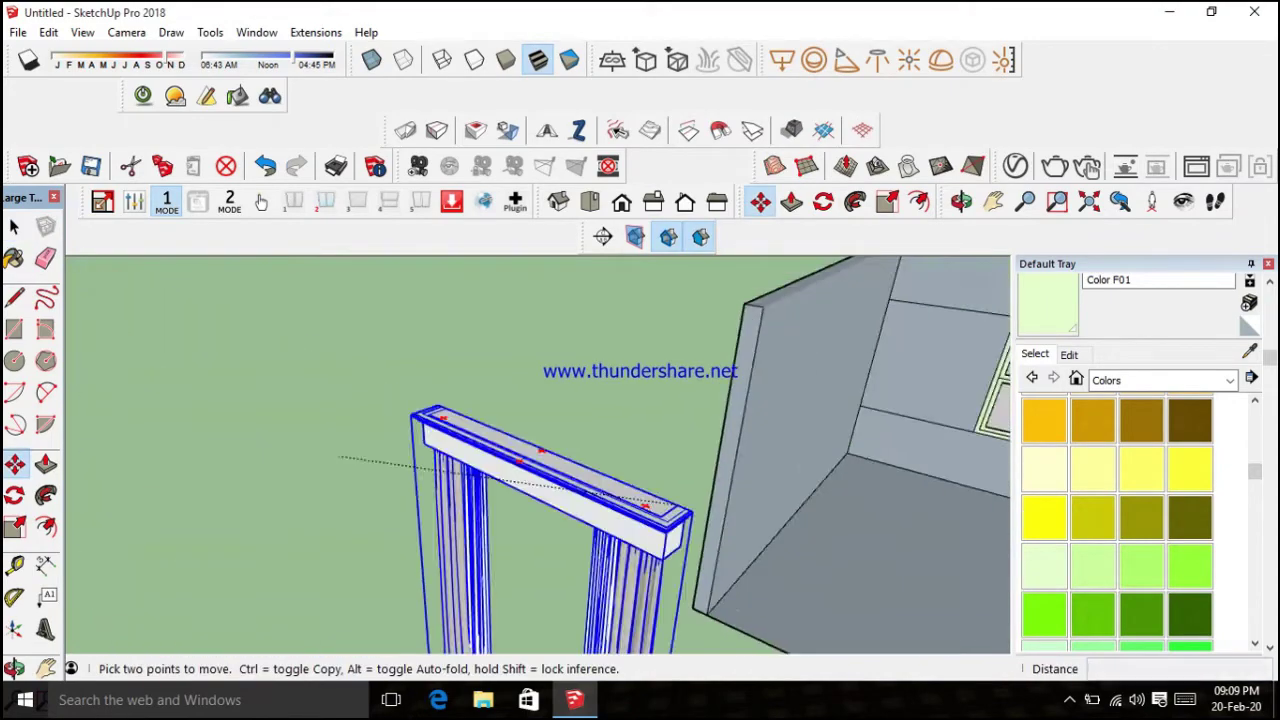
scroll(640, 450, "up", 3)
middle_click_drag(735, 430, 505, 410)
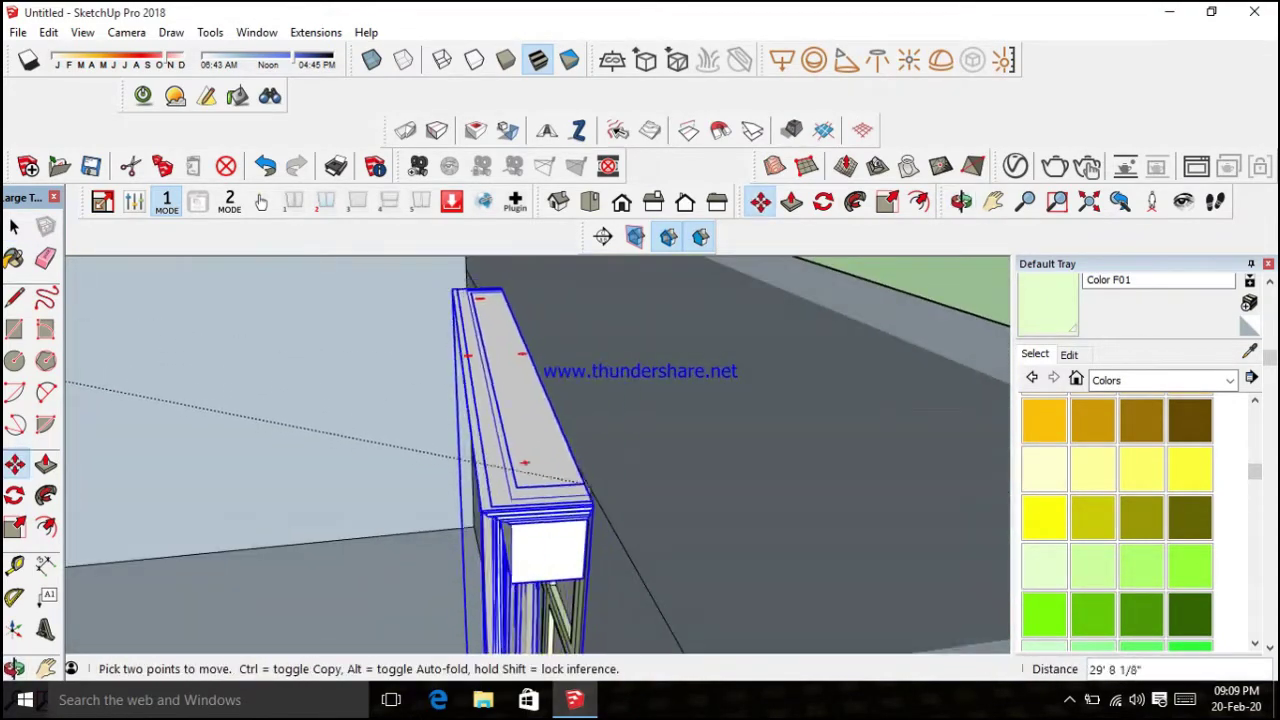
mouse_move(588, 485)
middle_mouse_down()
mouse_move(728, 480)
mouse_move(600, 470)
middle_mouse_up()
left_click(600, 487)
Rotate the curtain about its base so it faces the window wall
key("space")
left_click(290, 540)
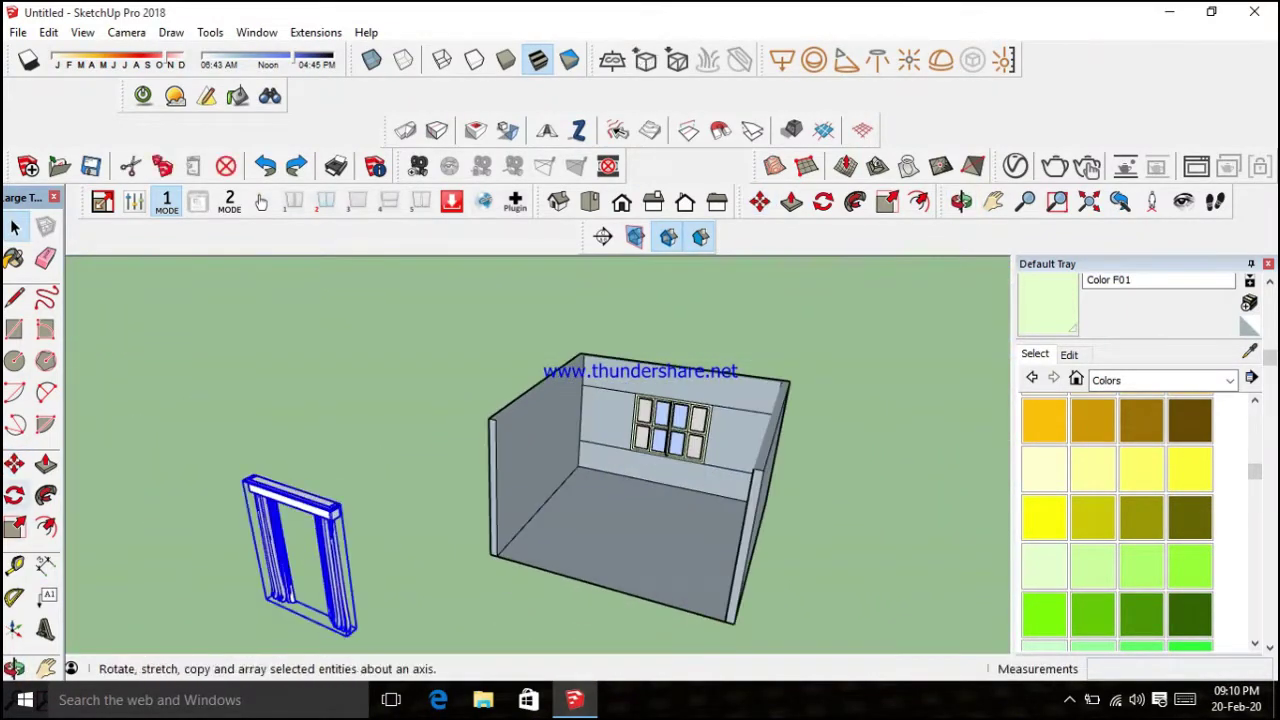
left_click(14, 495)
scroll(383, 572, "up", 3)
scroll(383, 572, "up", 3)
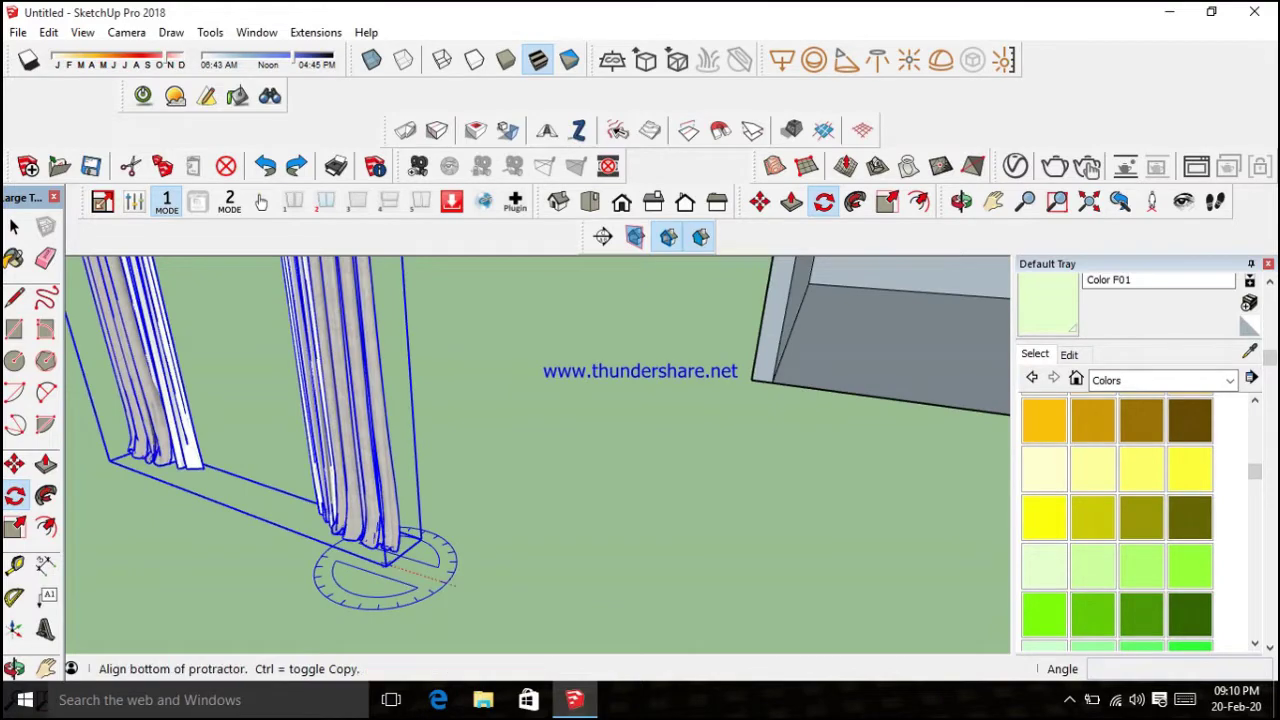
scroll(383, 568, "down", 2)
scroll(428, 571, "down", 3)
middle_click_drag(571, 586, 430, 560)
scroll(420, 600, "up", 2)
scroll(420, 600, "up", 3)
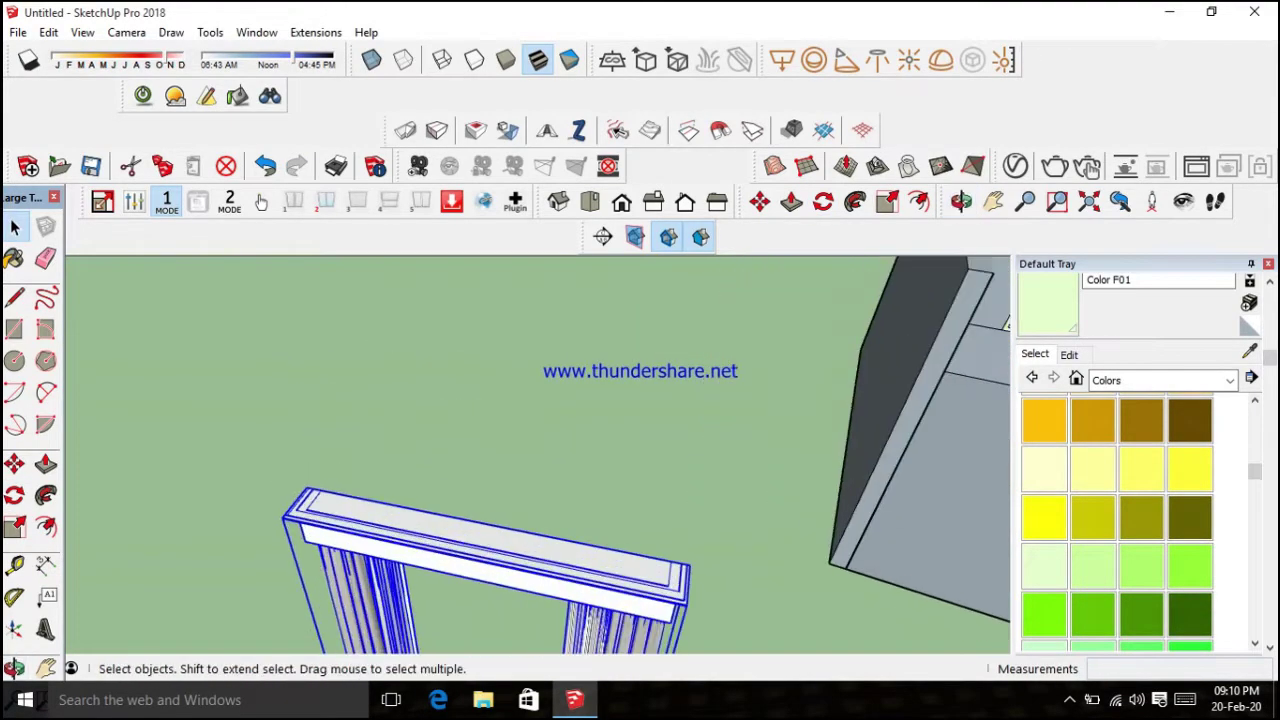
Carry the curtain along the guide line toward the window
key("space")
scroll(308, 489, "down", 3)
middle_click_drag(300, 520, 240, 500)
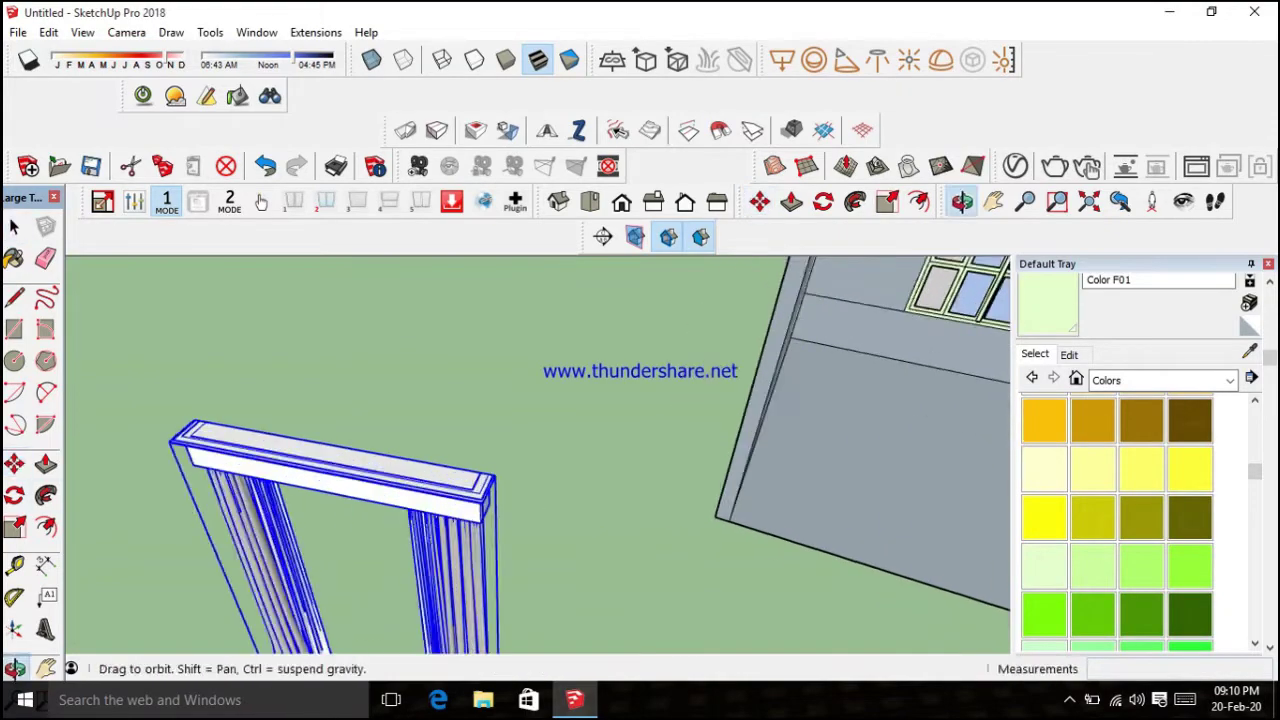
scroll(184, 491, "up", 3)
key("m")
scroll(184, 491, "up", 1)
scroll(184, 491, "down", 4)
scroll(470, 508, "up", 4)
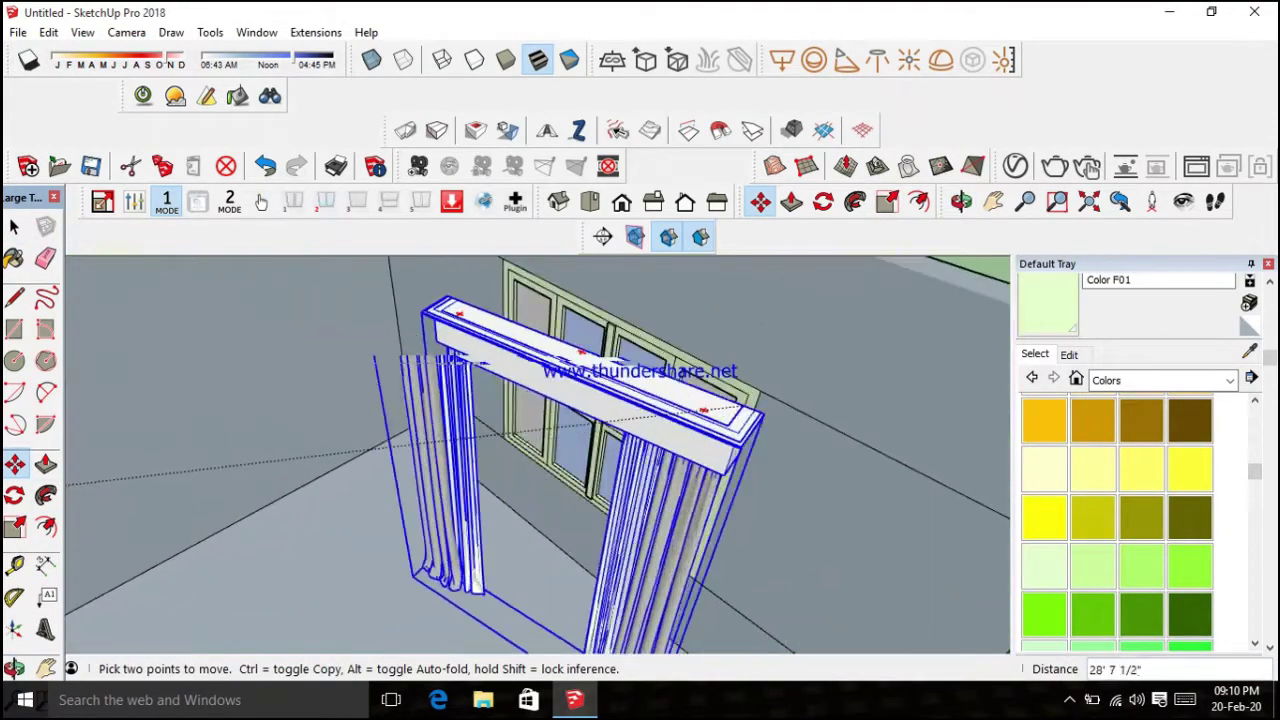
mouse_move(470, 508)
middle_mouse_down()
mouse_move(520, 480)
mouse_move(480, 500)
middle_mouse_up()
scroll(520, 480, "down", 4)
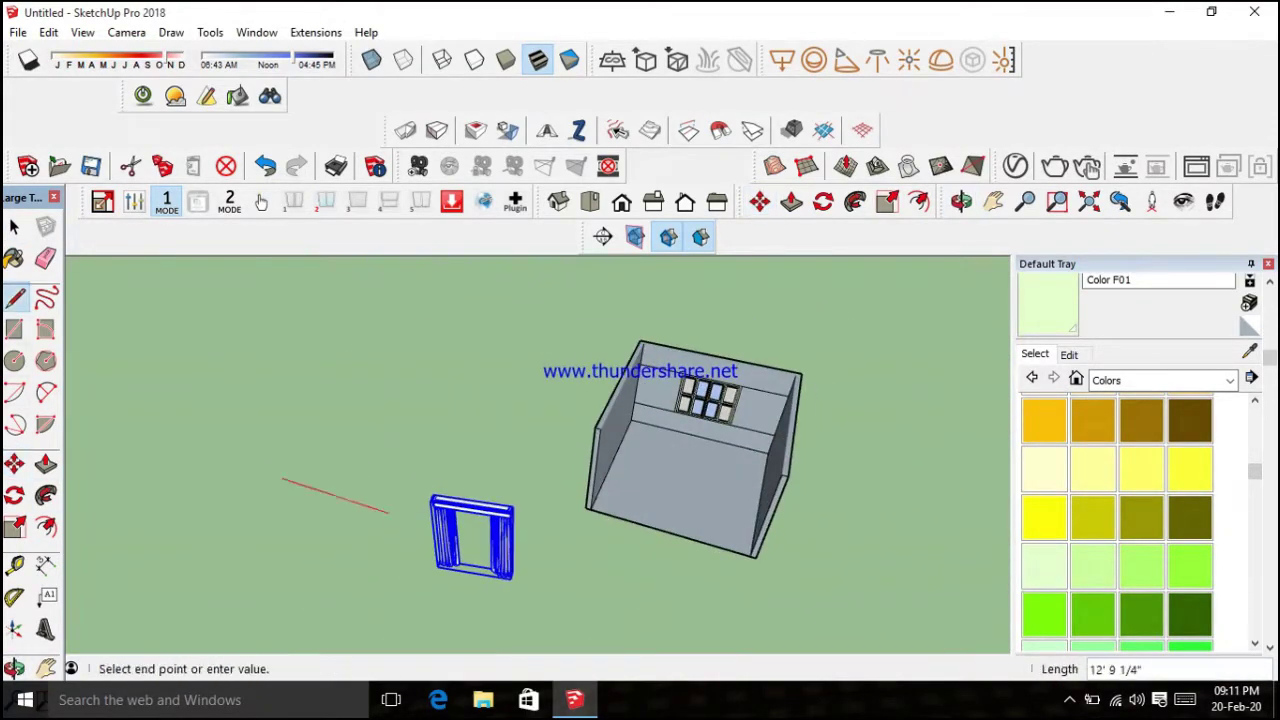
middle_click_drag(300, 510, 290, 520)
scroll(280, 520, "up", 3)
key("m")
scroll(300, 510, "up", 3)
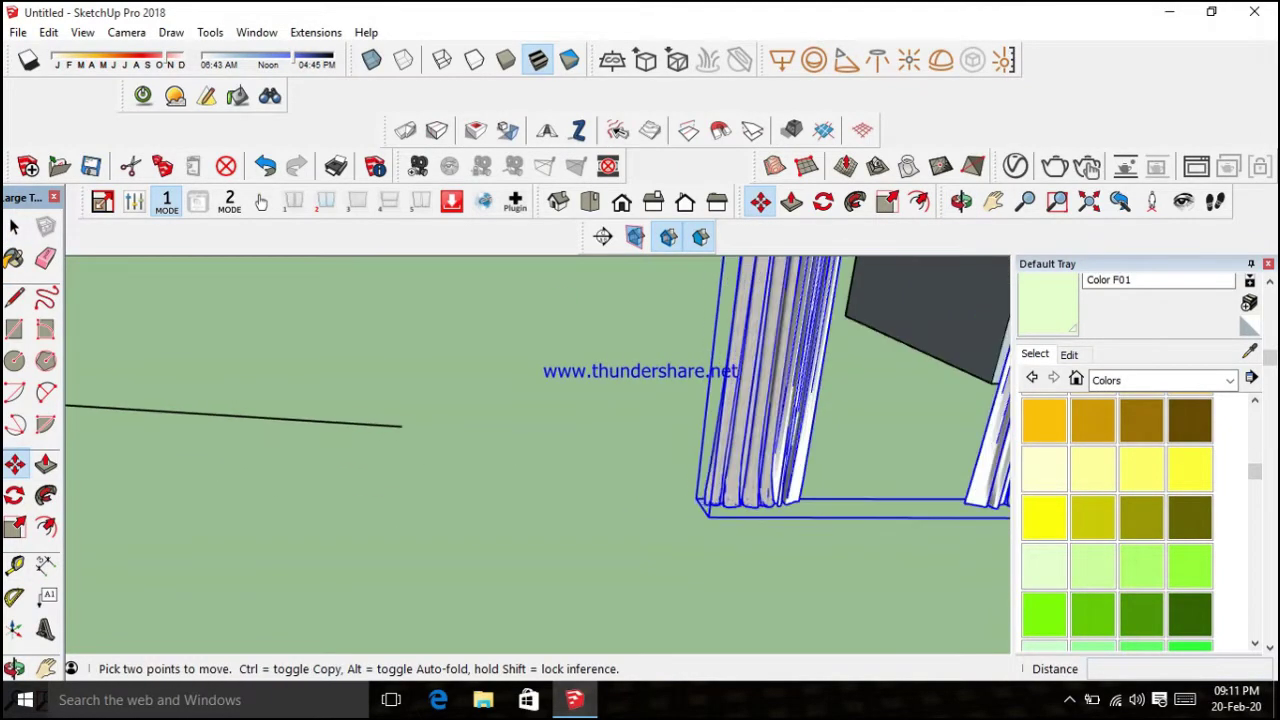
scroll(540, 450, "down", 3)
middle_click_drag(540, 450, 500, 480)
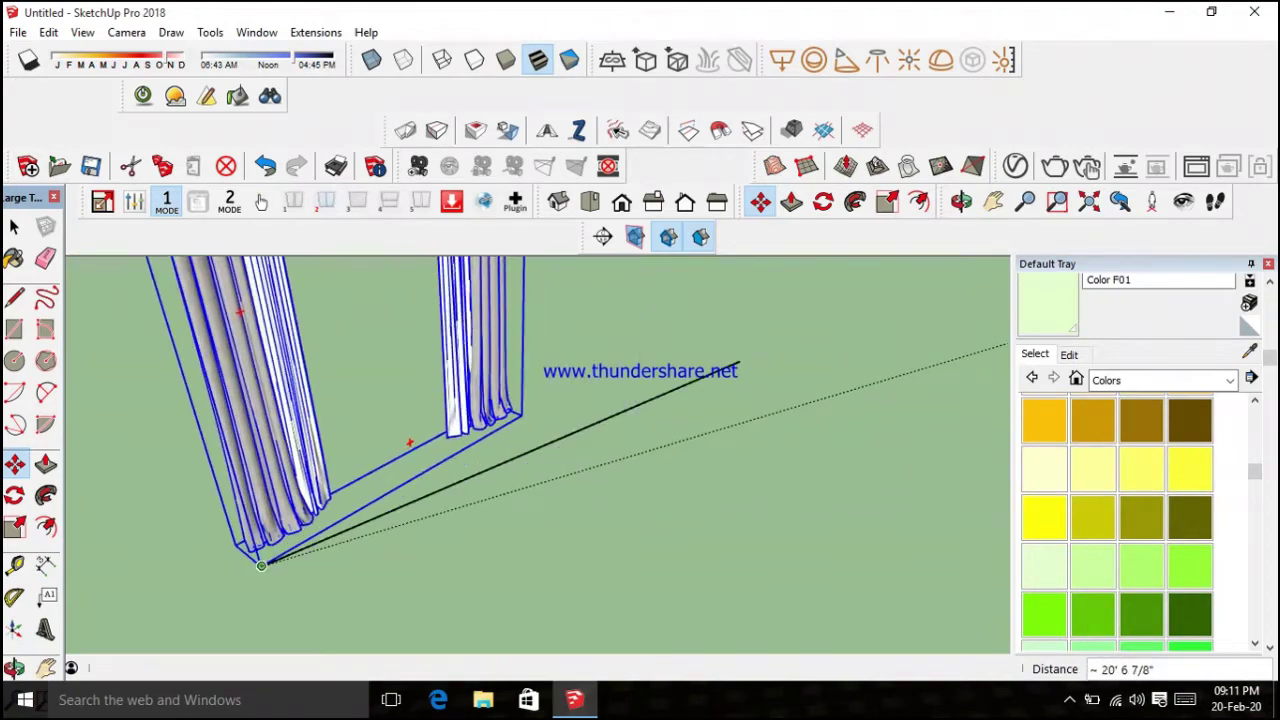
Move the curtain set onto the window wall so it sits over the window
key("s")
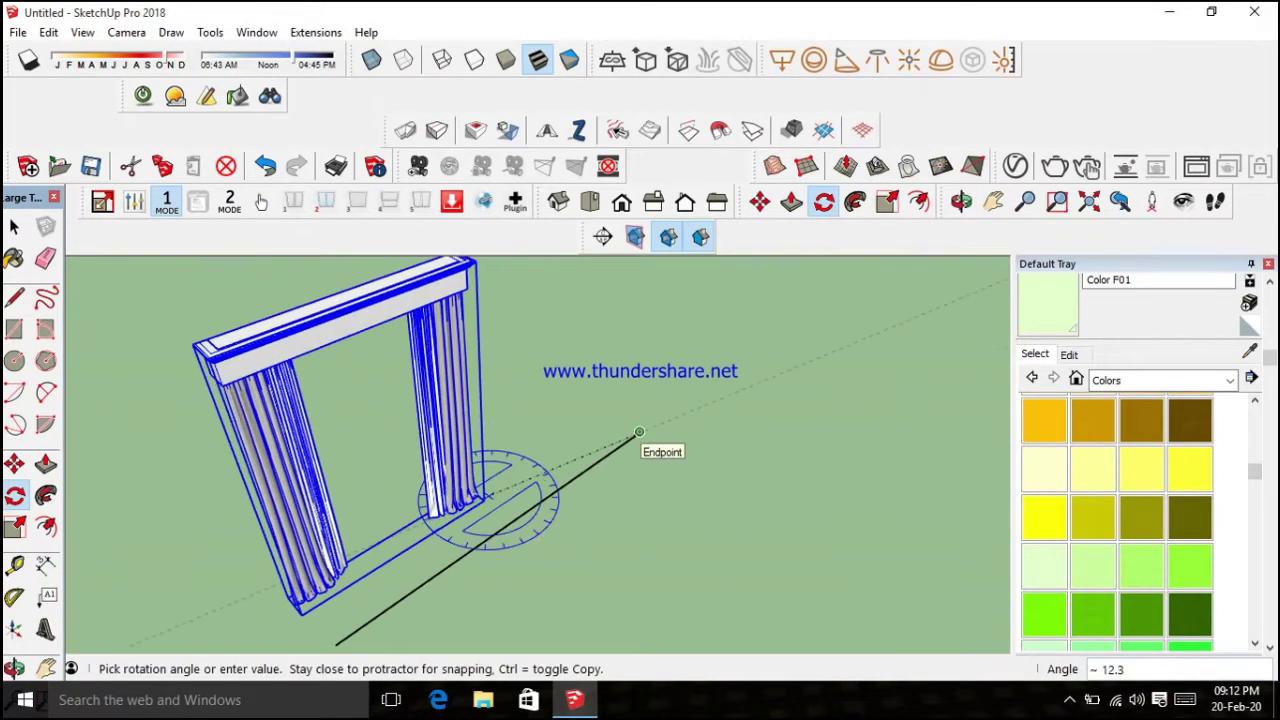
key("space")
key("m")
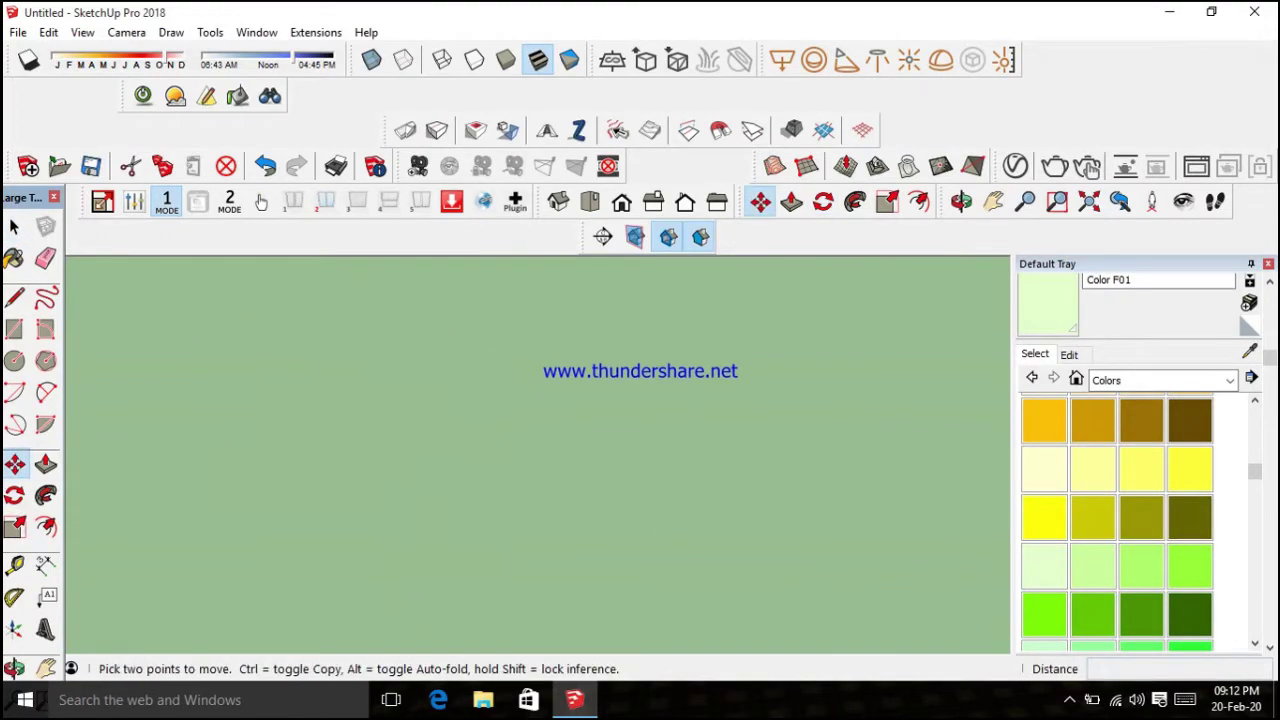
scroll(500, 450, "down", 5)
left_click(14, 668)
key("m")
mouse_move(480, 420)
middle_mouse_down()
mouse_move(560, 360)
mouse_move(500, 380)
mouse_move(600, 330)
middle_mouse_up()
scroll(509, 348, "up", 5)
scroll(560, 360, "down", 4)
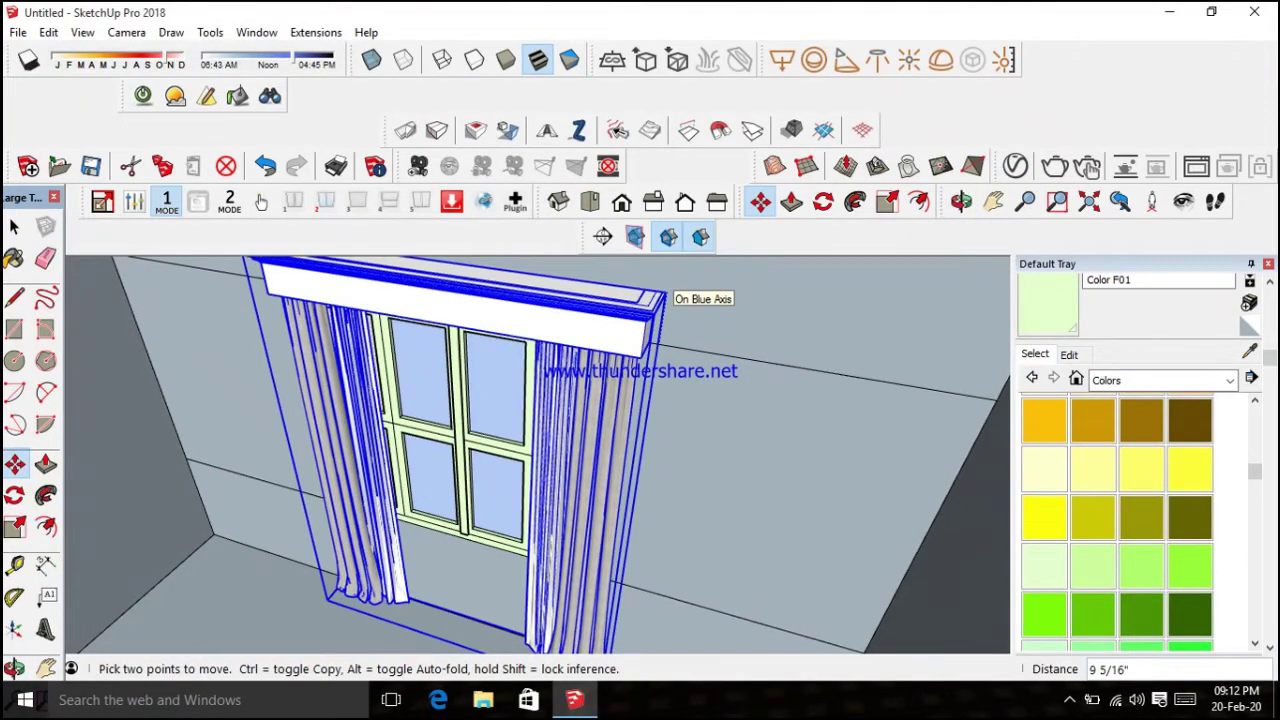
Orbit to a straight front view and then the whole room to check the curtain placement
middle_click_drag(660, 298, 600, 320)
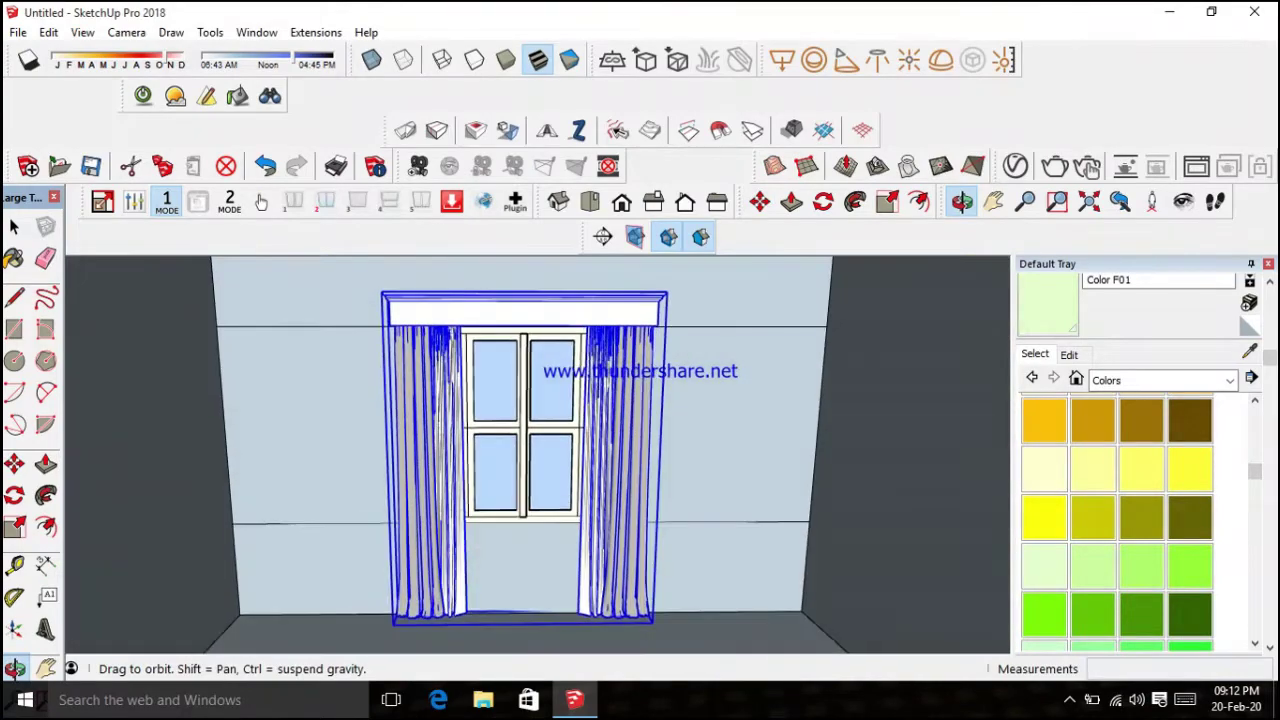
scroll(540, 450, "down", 3)
key("space")
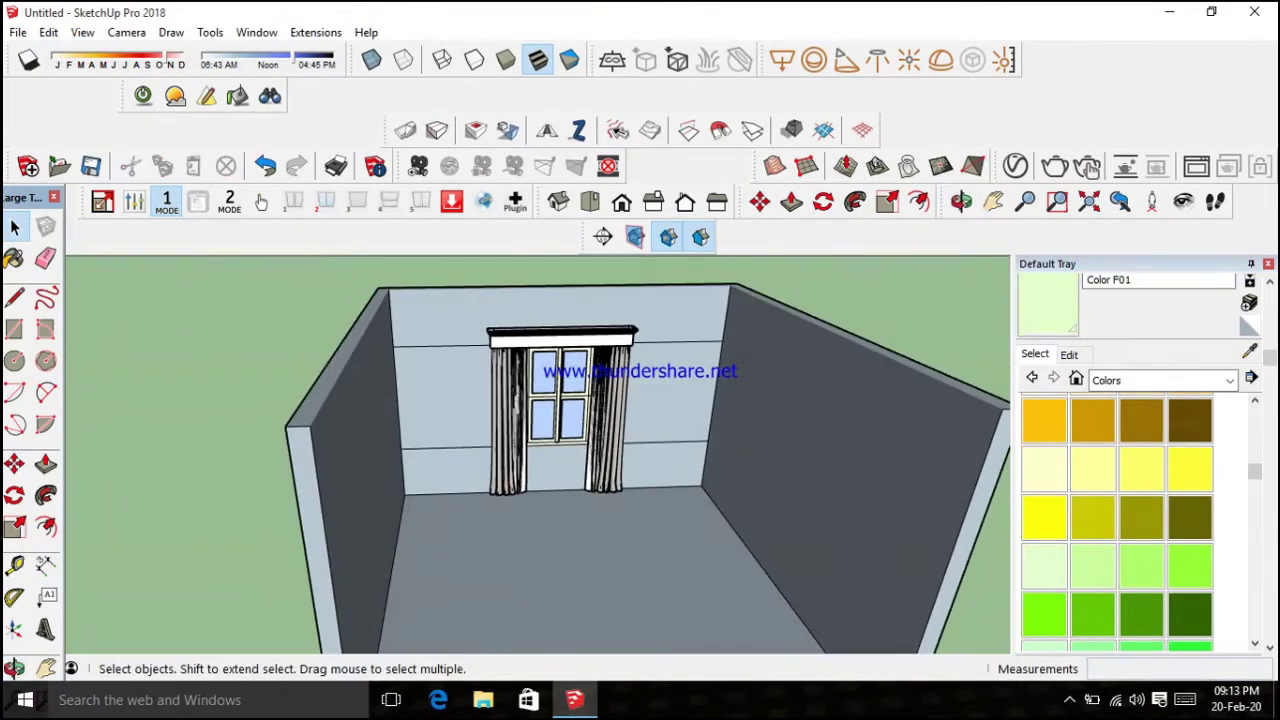
middle_click_drag(500, 400, 540, 380)
scroll(540, 380, "up", 3)
key("space")
scroll(540, 450, "down", 3)
scroll(540, 450, "up", 3)
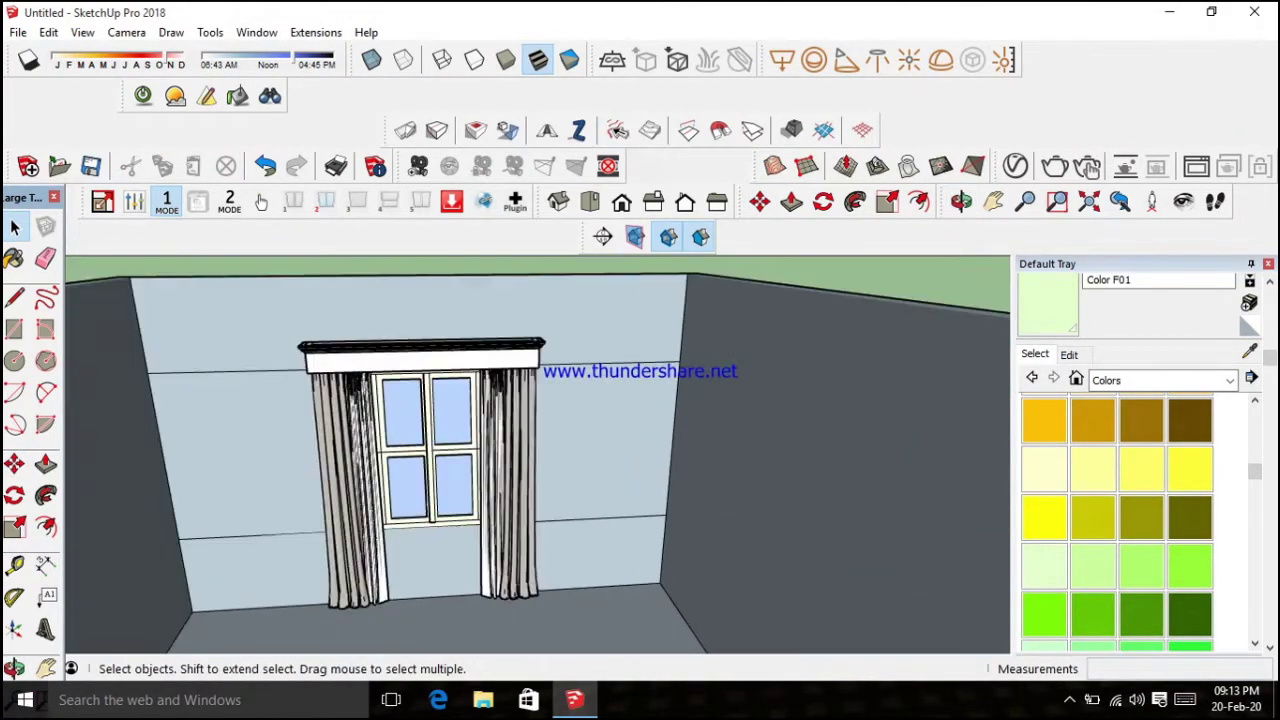
left_click(18, 32)
Import the Clock(1).skp model and place it in the scene
left_click(55, 299)
scroll(660, 320, "down", 1)
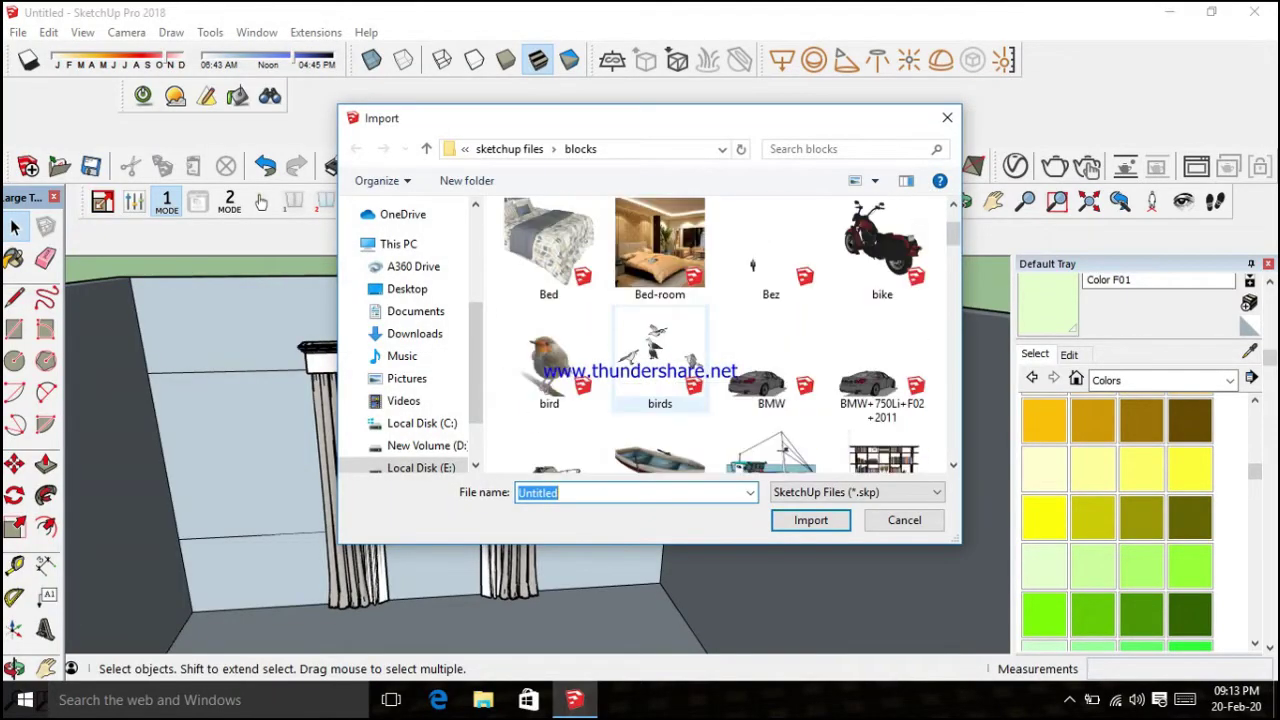
scroll(660, 320, "down", 2)
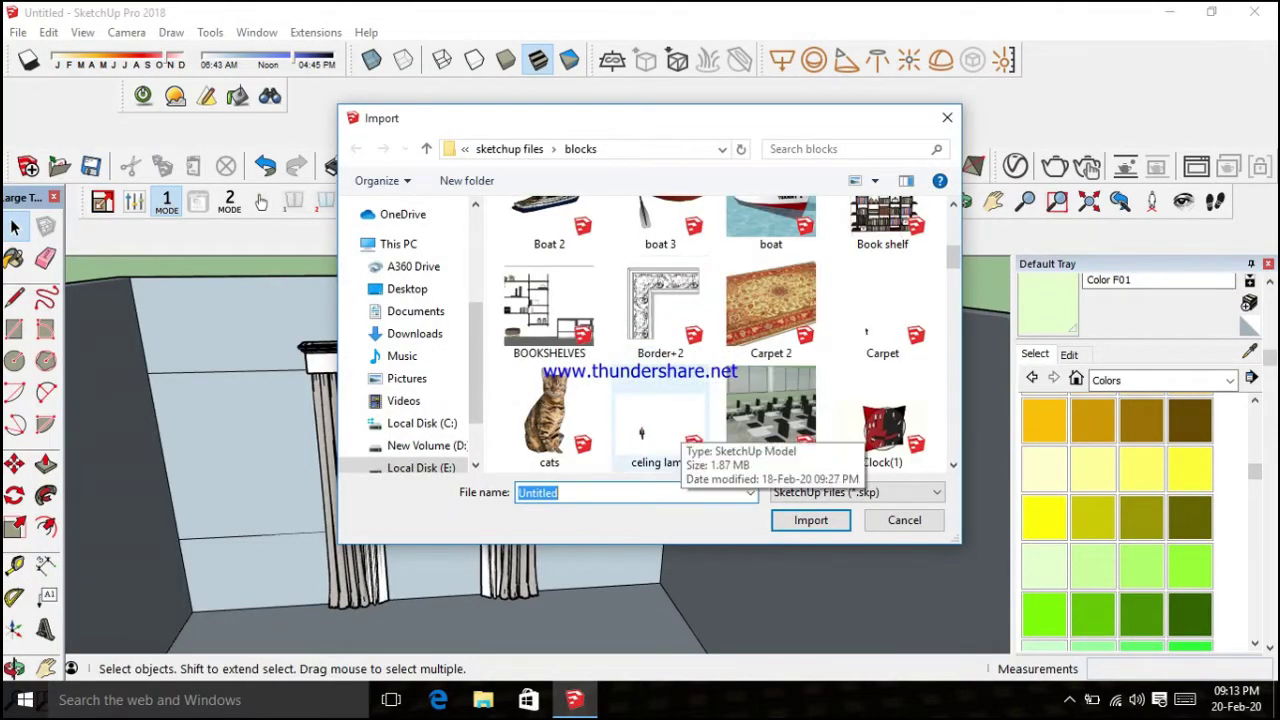
left_click(810, 520)
scroll(540, 450, "down", 3)
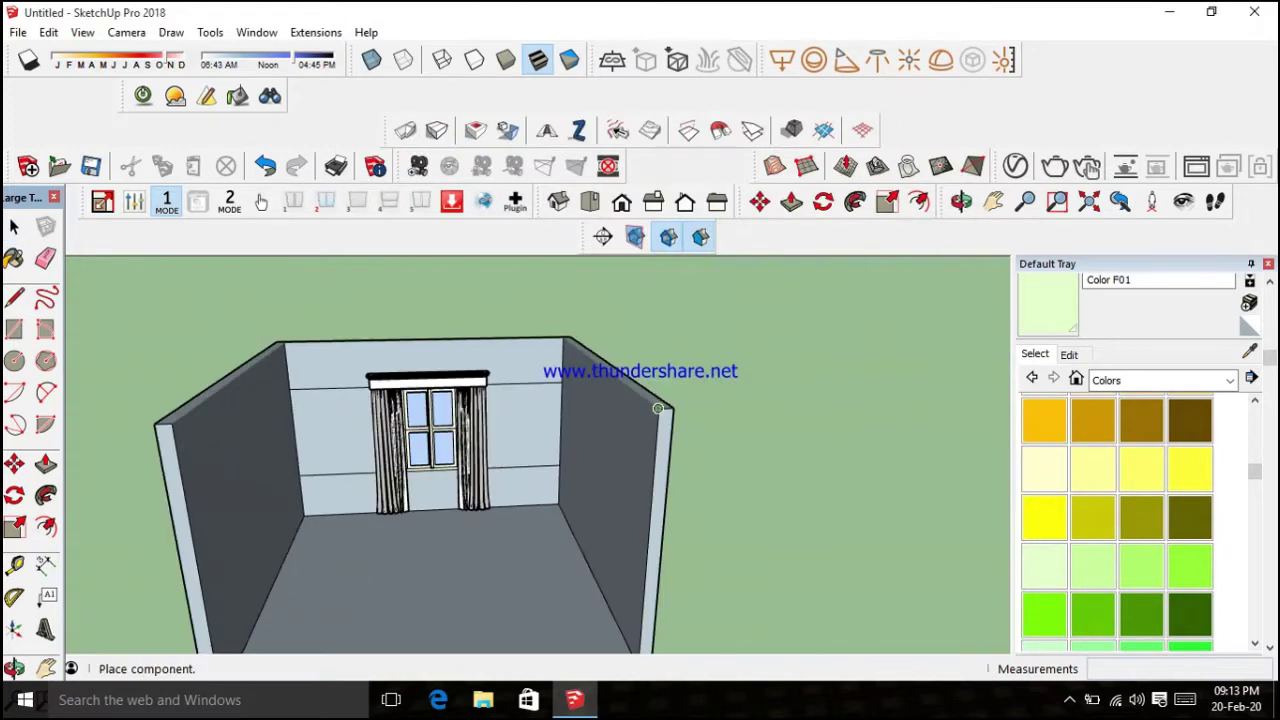
scroll(540, 450, "down", 3)
scroll(540, 450, "up", 5)
middle_click_drag(540, 400, 553, 338)
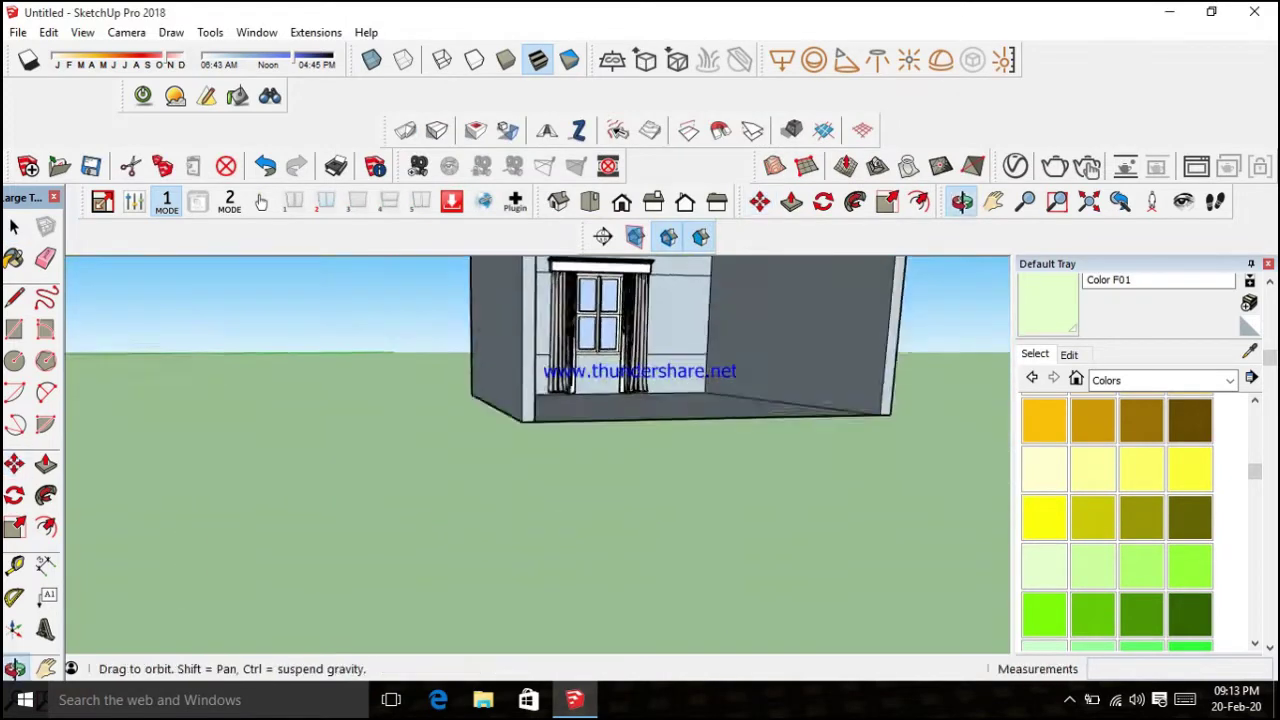
scroll(553, 338, "down", 3)
scroll(513, 389, "up", 3)
left_click(425, 510)
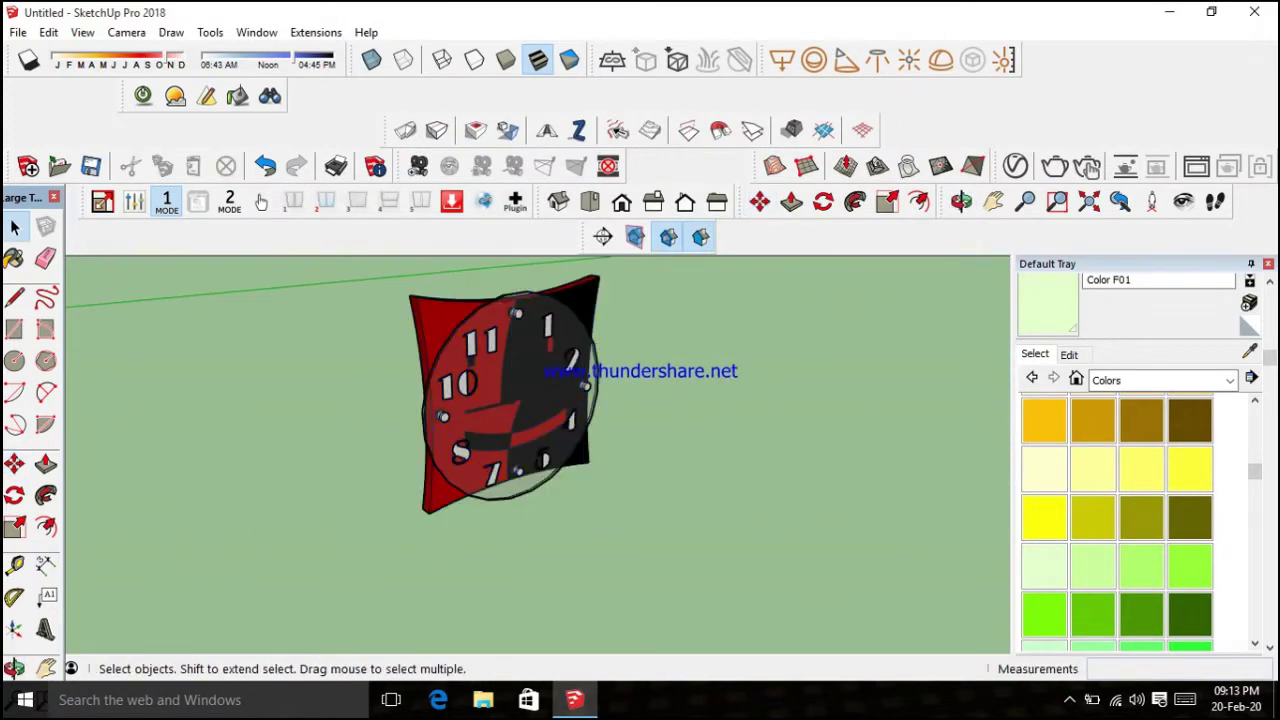
Rotate the clock 90 degrees so it stands upright
left_click(438, 522)
left_click(333, 482)
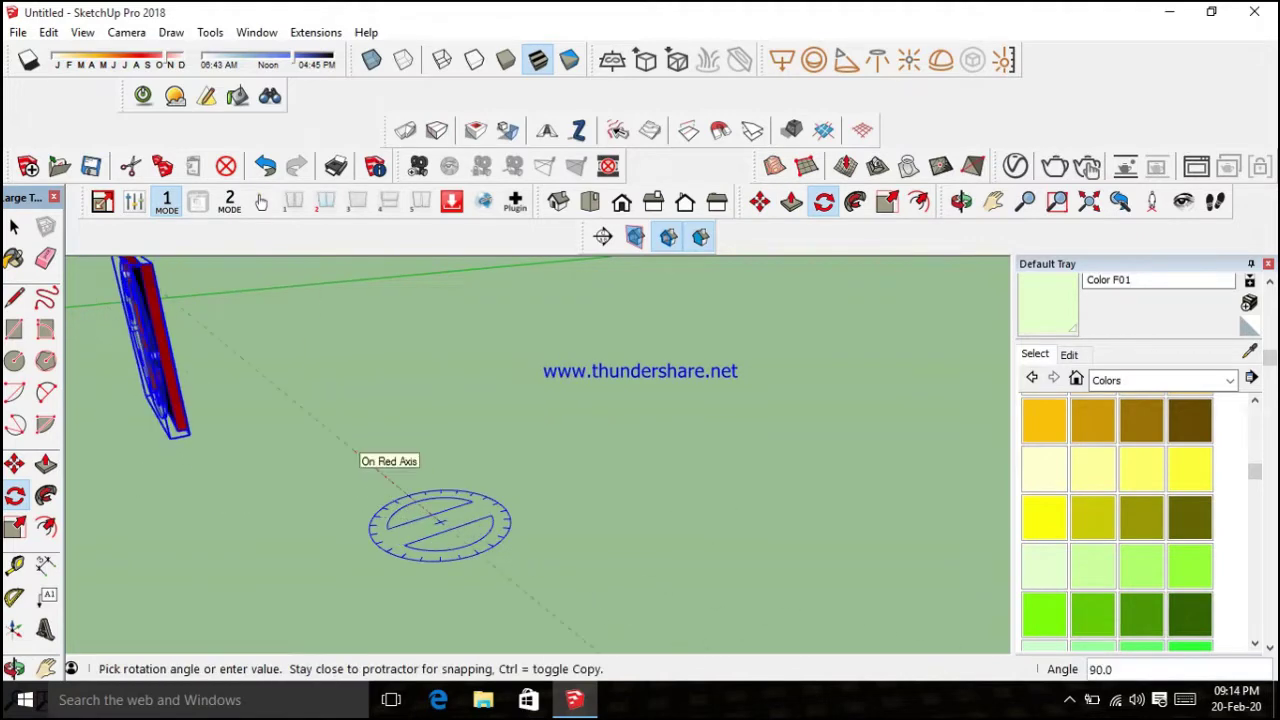
key("Return")
key("space")
middle_click_drag(330, 608, 540, 480)
scroll(540, 480, "up", 3)
Scale the clock down to a small fraction of its size
key("s")
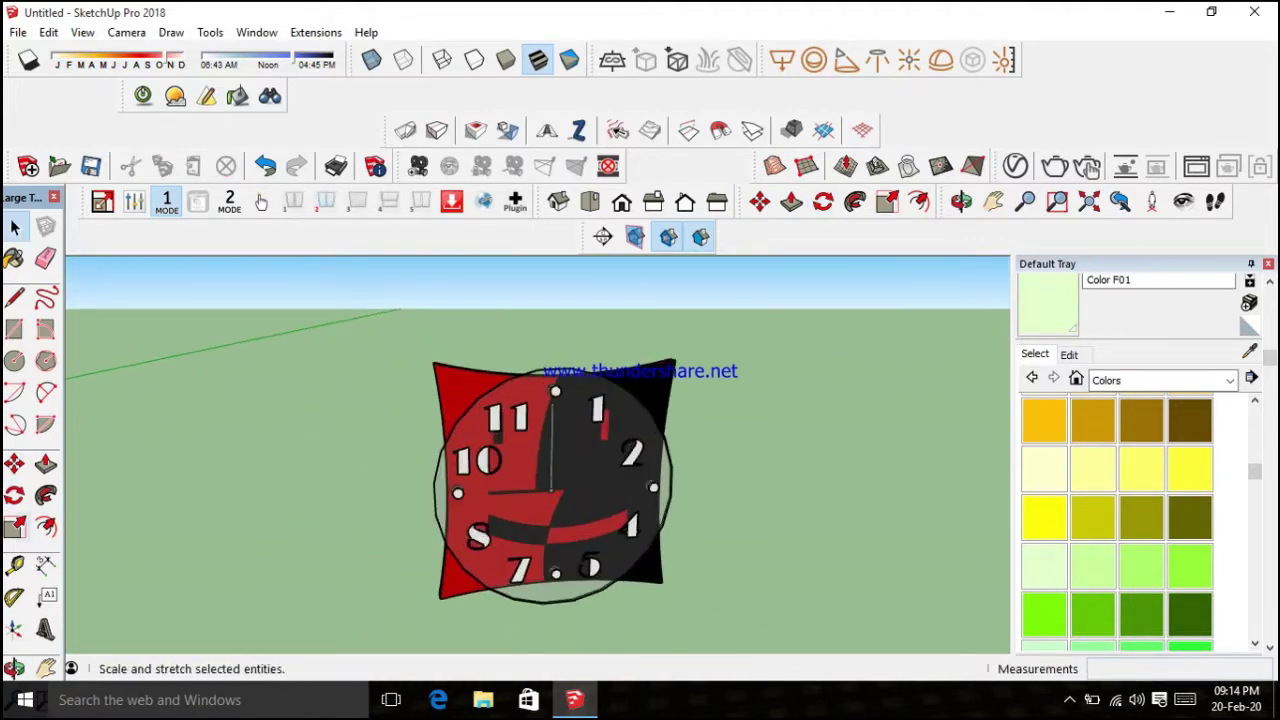
left_click(440, 598)
scroll(440, 598, "down", 2)
left_click(348, 525)
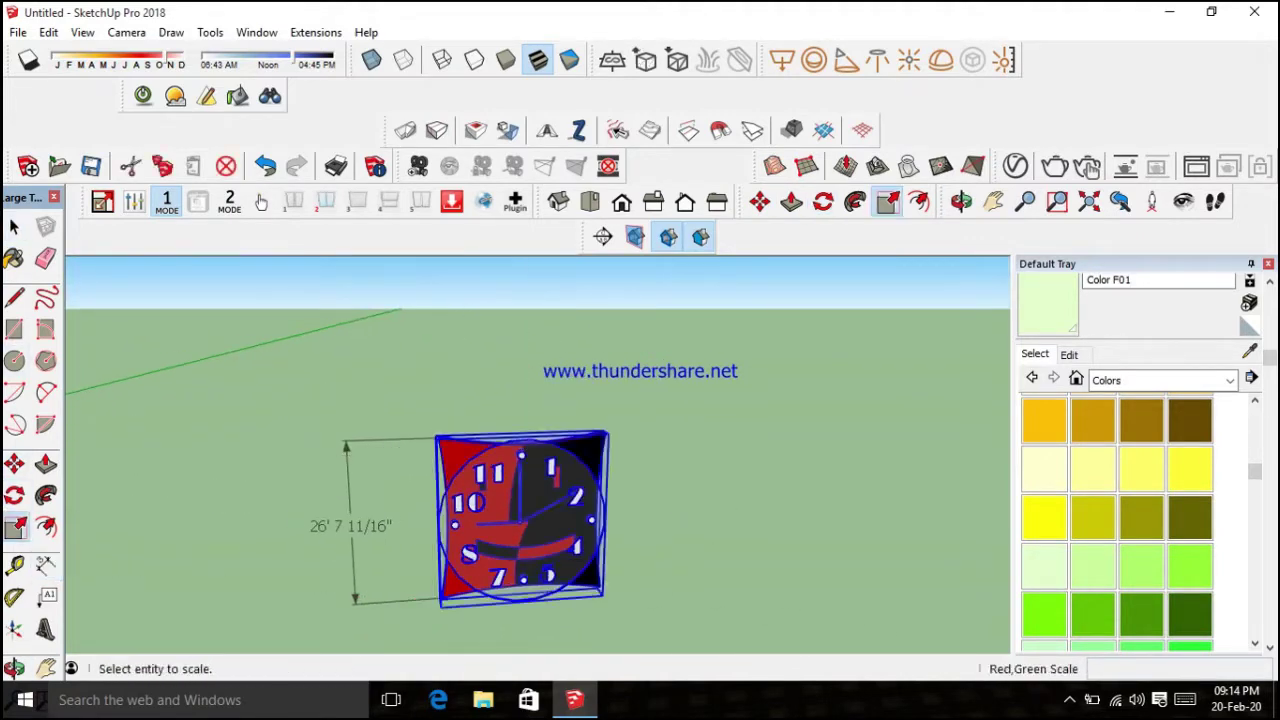
left_click_drag(603, 440, 461, 580)
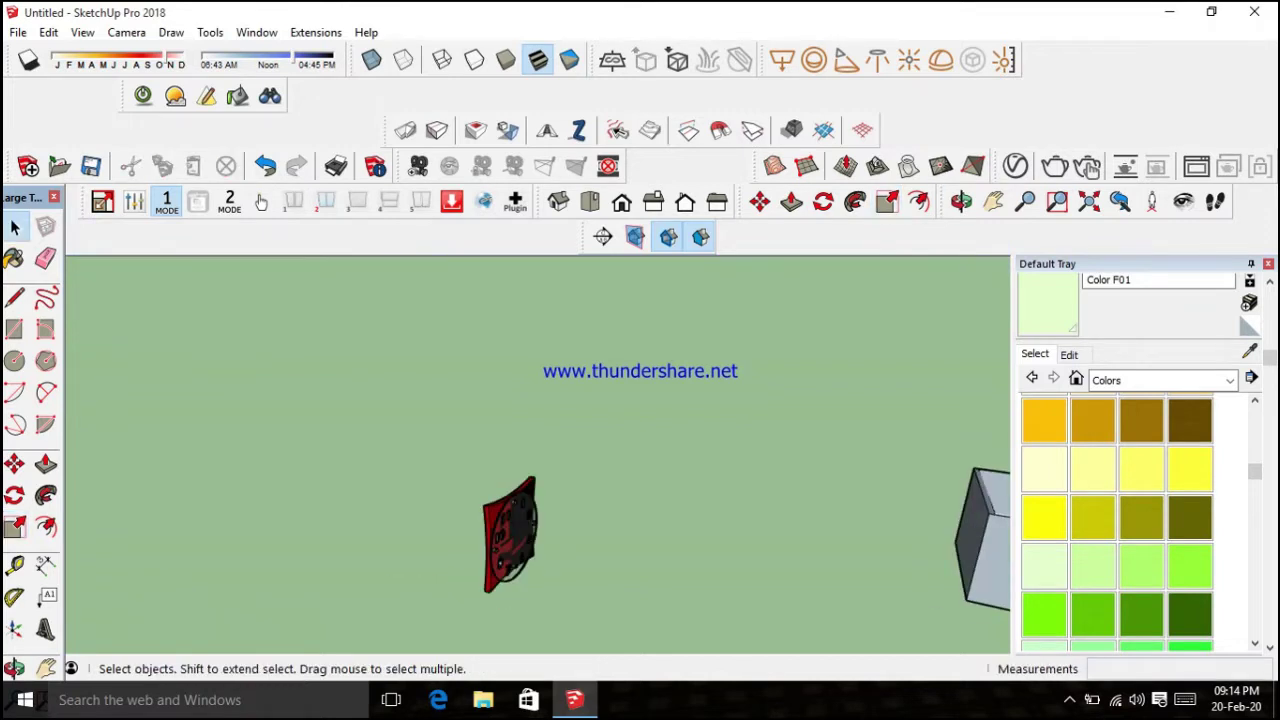
Move the clock onto the wall just above the curtain valance
key("m")
left_click(438, 558)
mouse_move(438, 558)
middle_mouse_down()
mouse_move(545, 490)
mouse_move(730, 514)
middle_mouse_up()
scroll(545, 490, "up", 5)
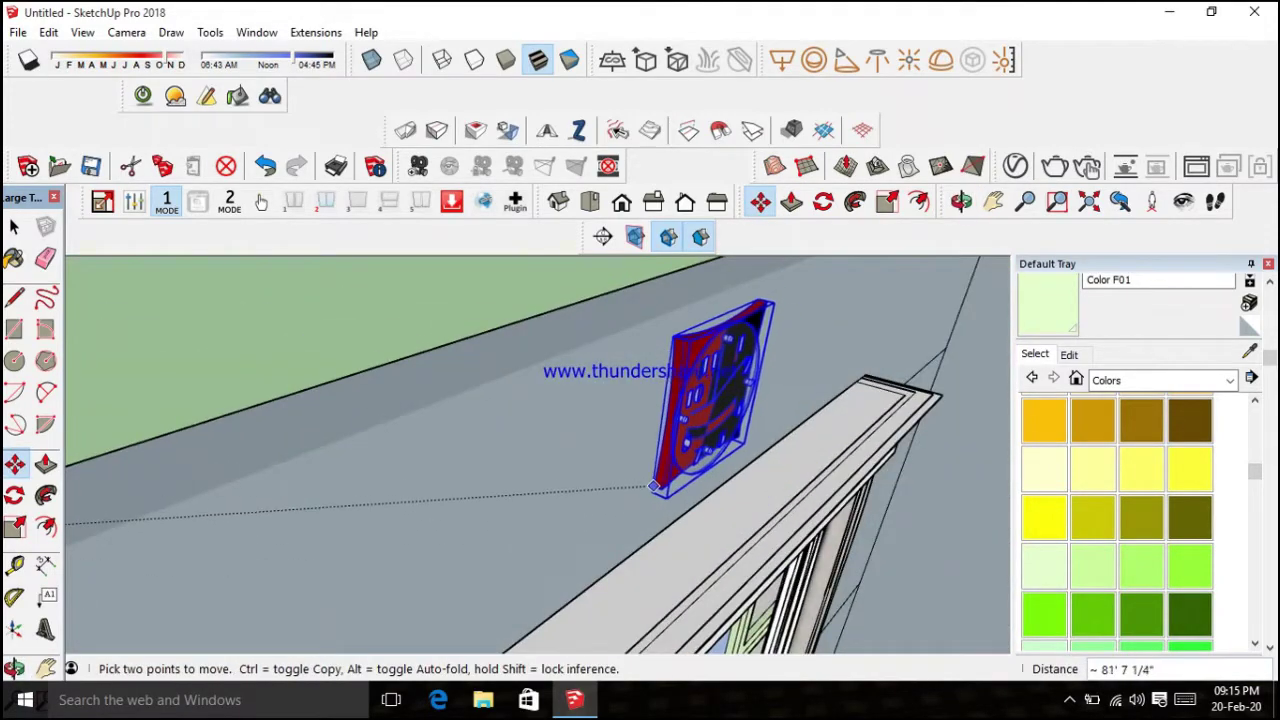
left_click(637, 496)
scroll(637, 496, "down", 5)
Orbit to face the window wall, then reopen the File > Import browser
key("space")
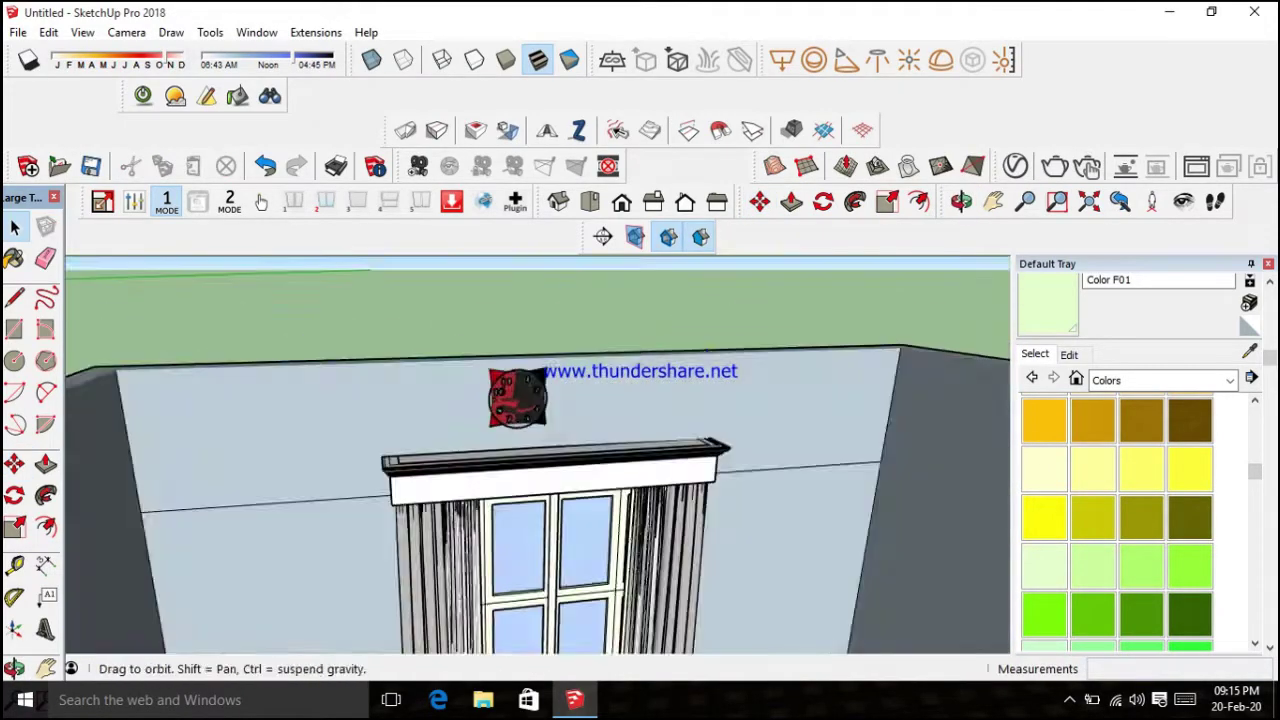
middle_click_drag(637, 496, 560, 480)
scroll(555, 420, "up", 3)
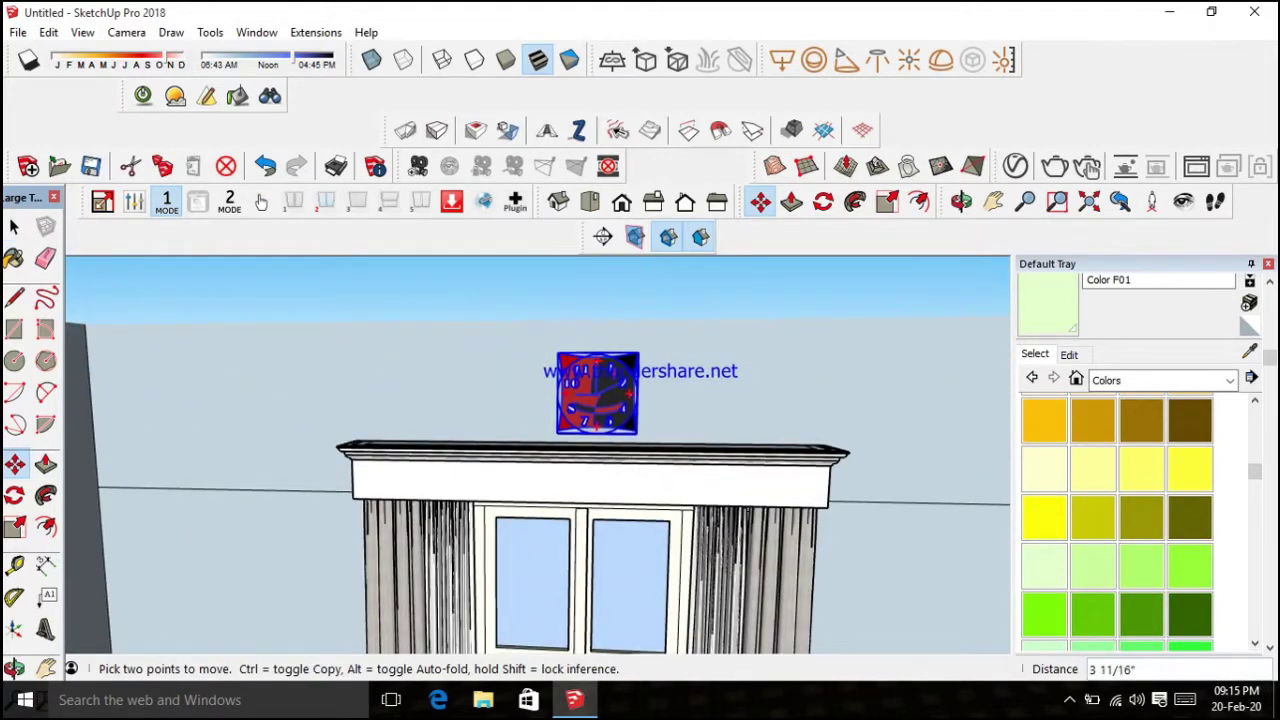
key("space")
scroll(555, 430, "down", 4)
scroll(555, 430, "down", 2)
scroll(555, 430, "down", 2)
scroll(555, 430, "up", 3)
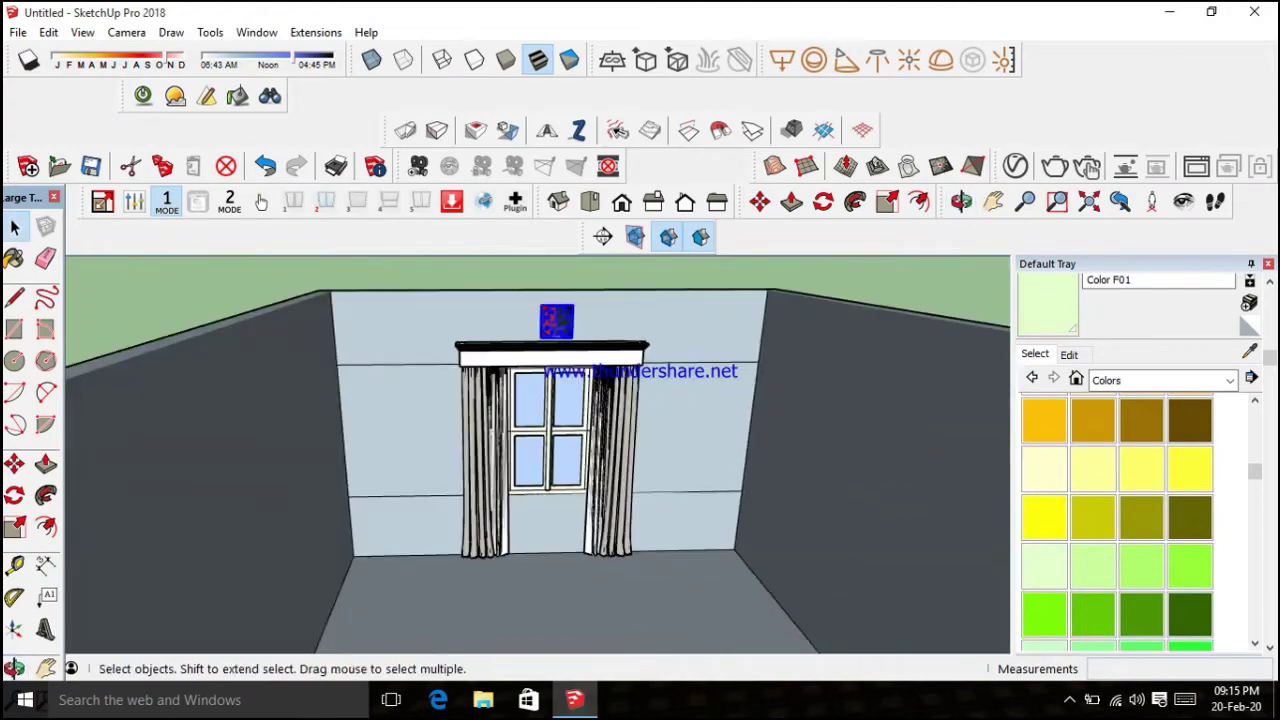
scroll(555, 430, "down", 2)
scroll(555, 430, "up", 3)
left_click(18, 32)
left_click(60, 330)
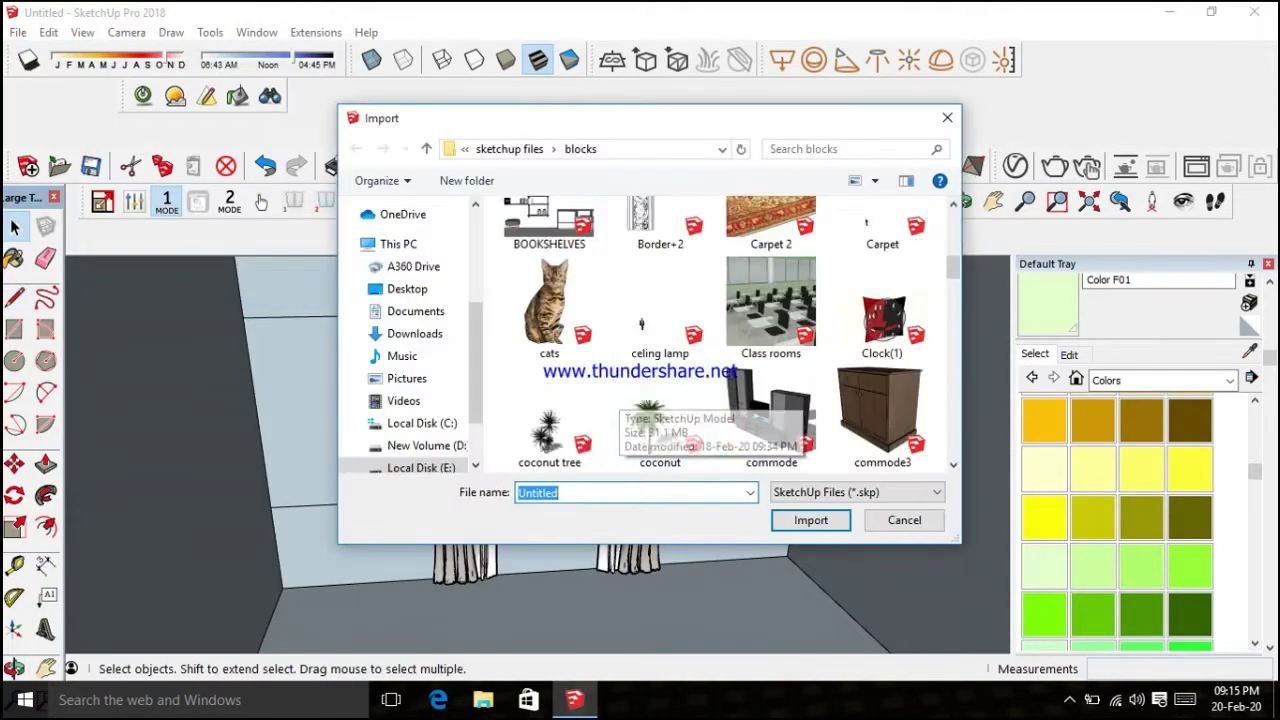
Place the imported shelf component beside the room
scroll(640, 415, "down", 3)
scroll(640, 415, "up", 3)
key("Escape")
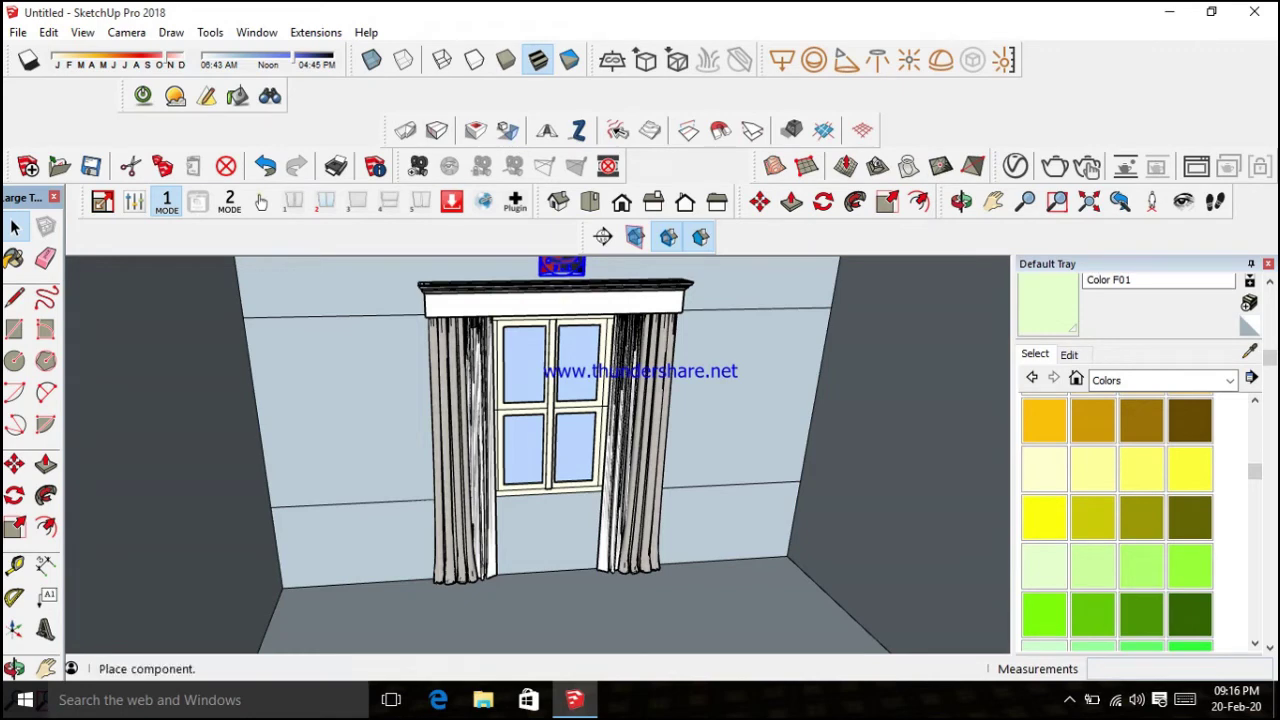
scroll(565, 470, "down", 3)
scroll(565, 470, "down", 2)
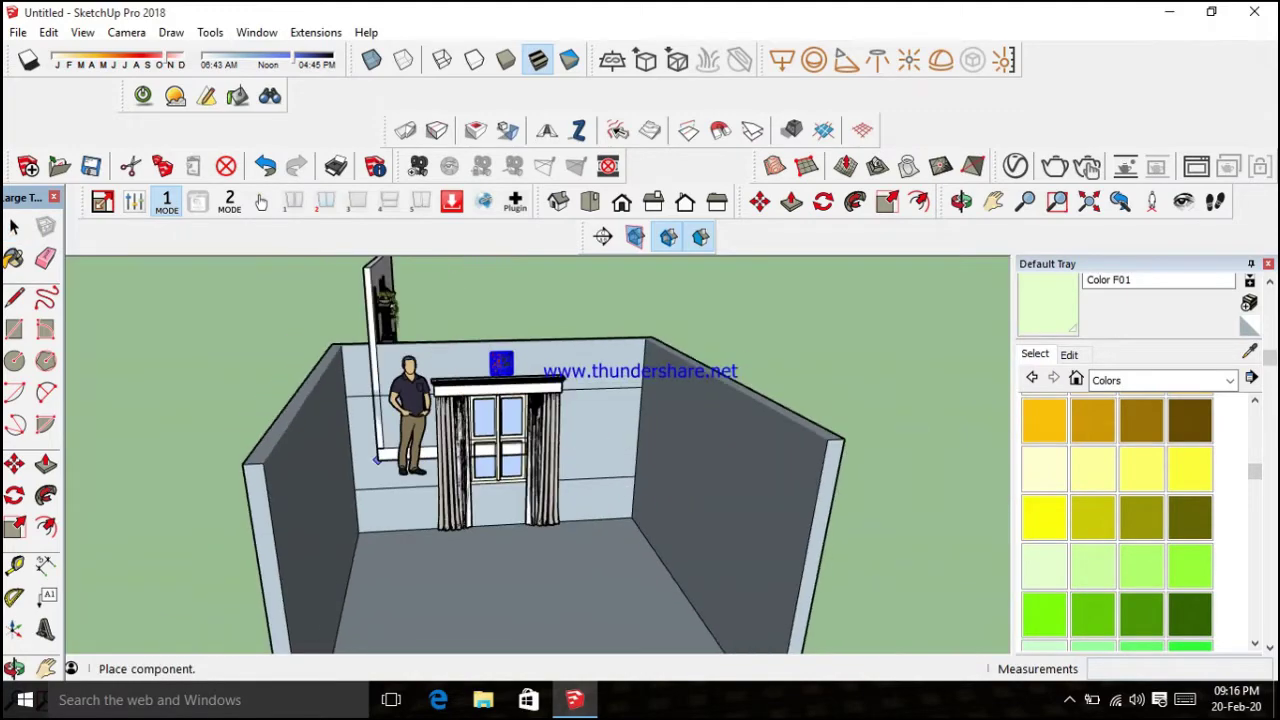
scroll(565, 470, "down", 2)
left_click(258, 548)
Delete the shelf component's backing wall and floor panels
middle_click_drag(258, 548, 250, 500)
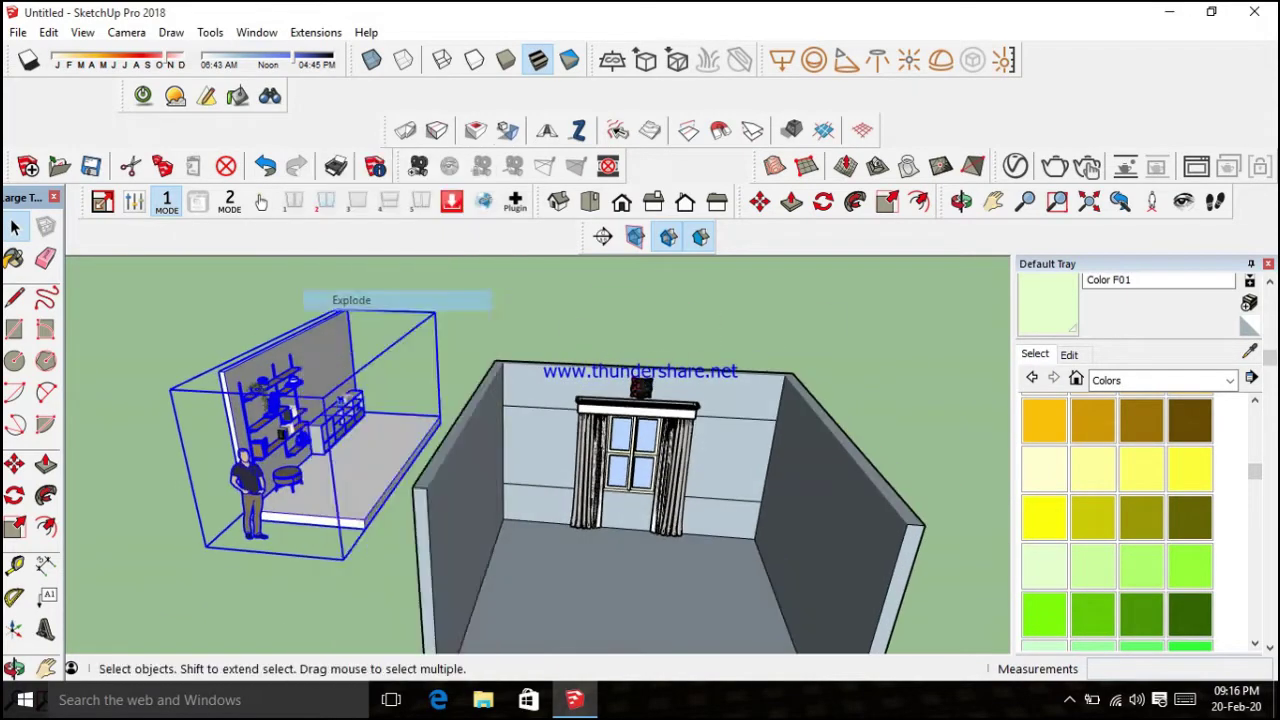
scroll(250, 500, "up", 2)
scroll(250, 500, "up", 2)
left_click(245, 500)
key("Delete")
left_click(220, 400)
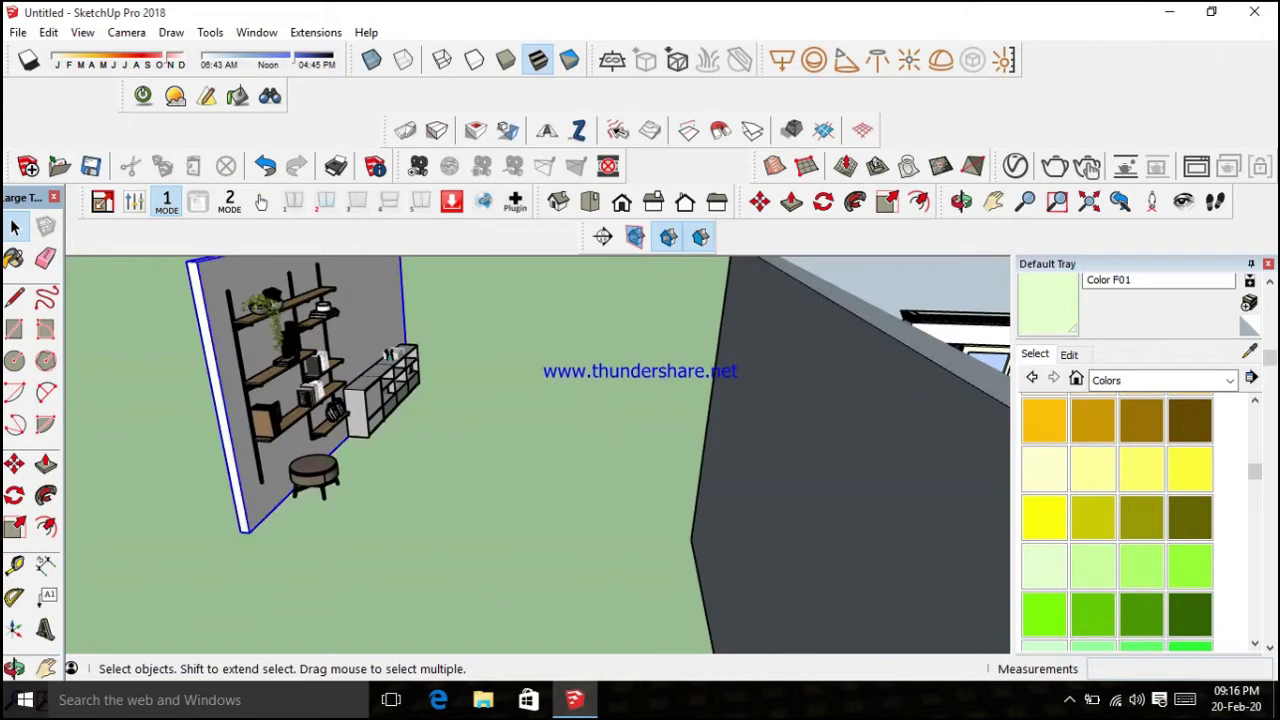
key("Delete")
Orbit around the loose shelves to inspect them, abandoning an early move
mouse_move(500, 450)
middle_mouse_down()
mouse_move(400, 460)
mouse_move(470, 450)
middle_mouse_up()
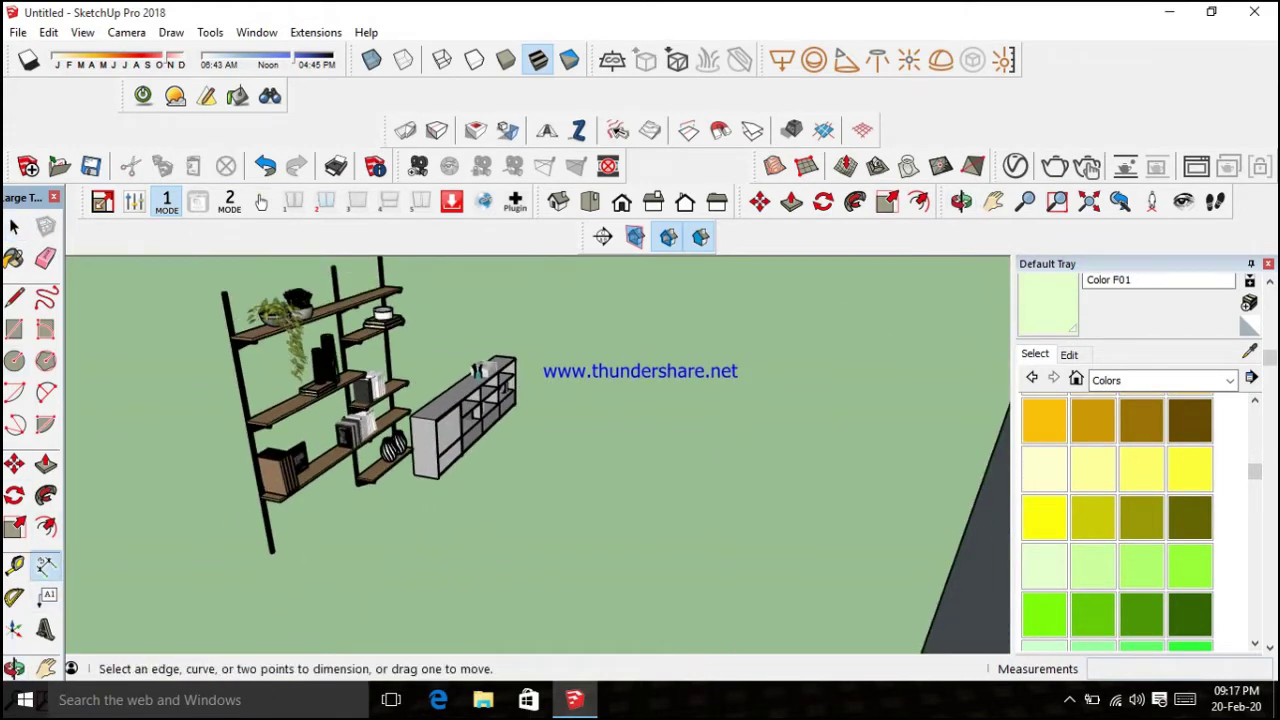
key("Escape")
middle_click_drag(268, 553, 250, 550)
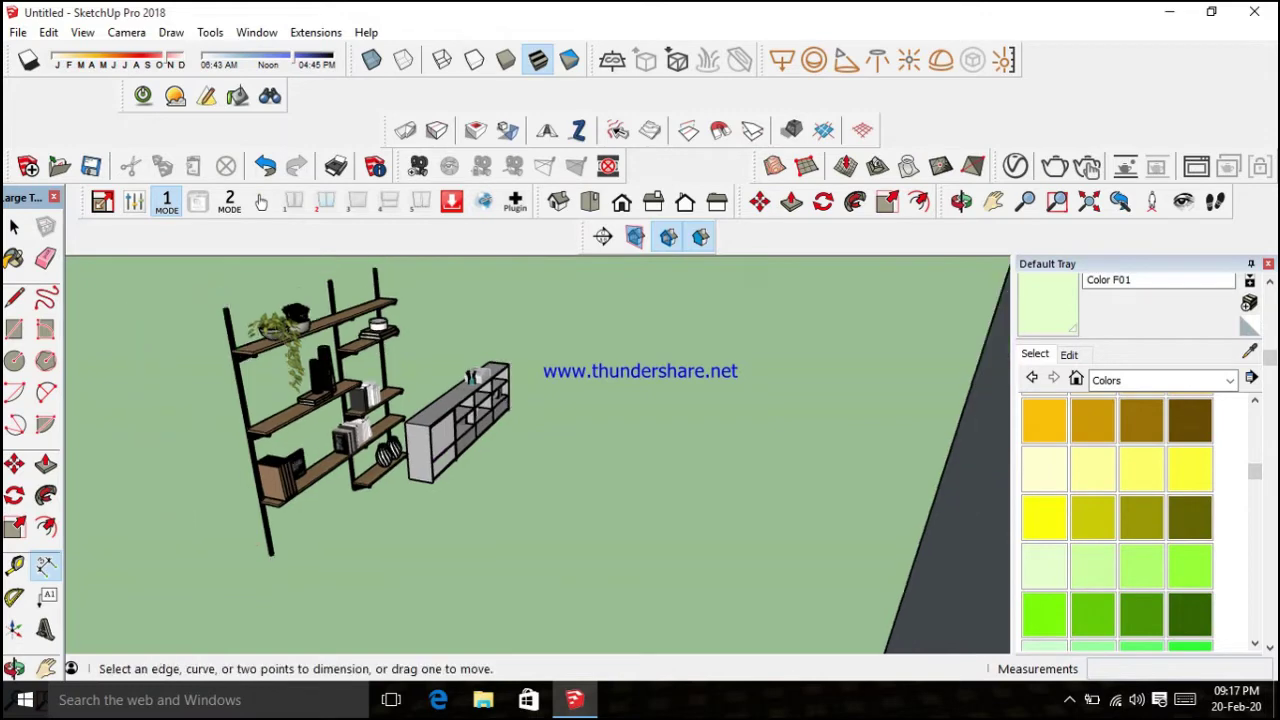
scroll(268, 555, "down", 2)
scroll(297, 560, "down", 3)
scroll(290, 505, "down", 2)
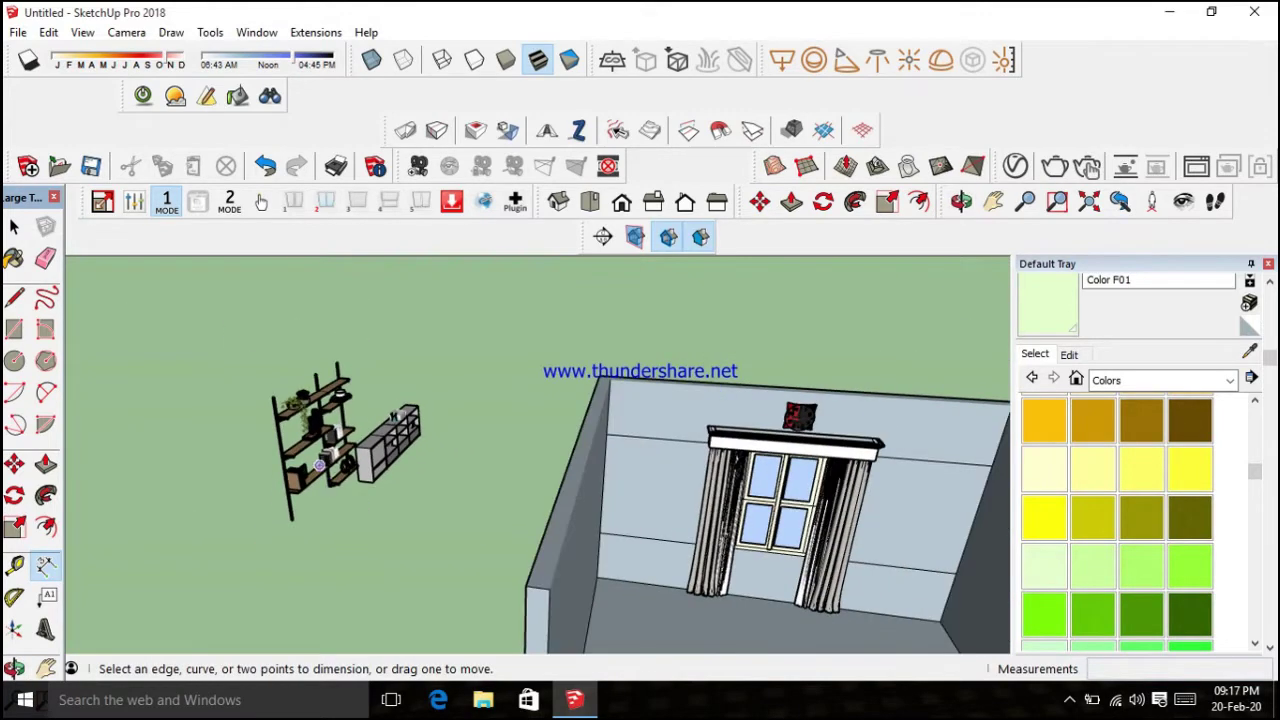
scroll(292, 457, "down", 2)
scroll(292, 452, "down", 2)
scroll(285, 397, "up", 4)
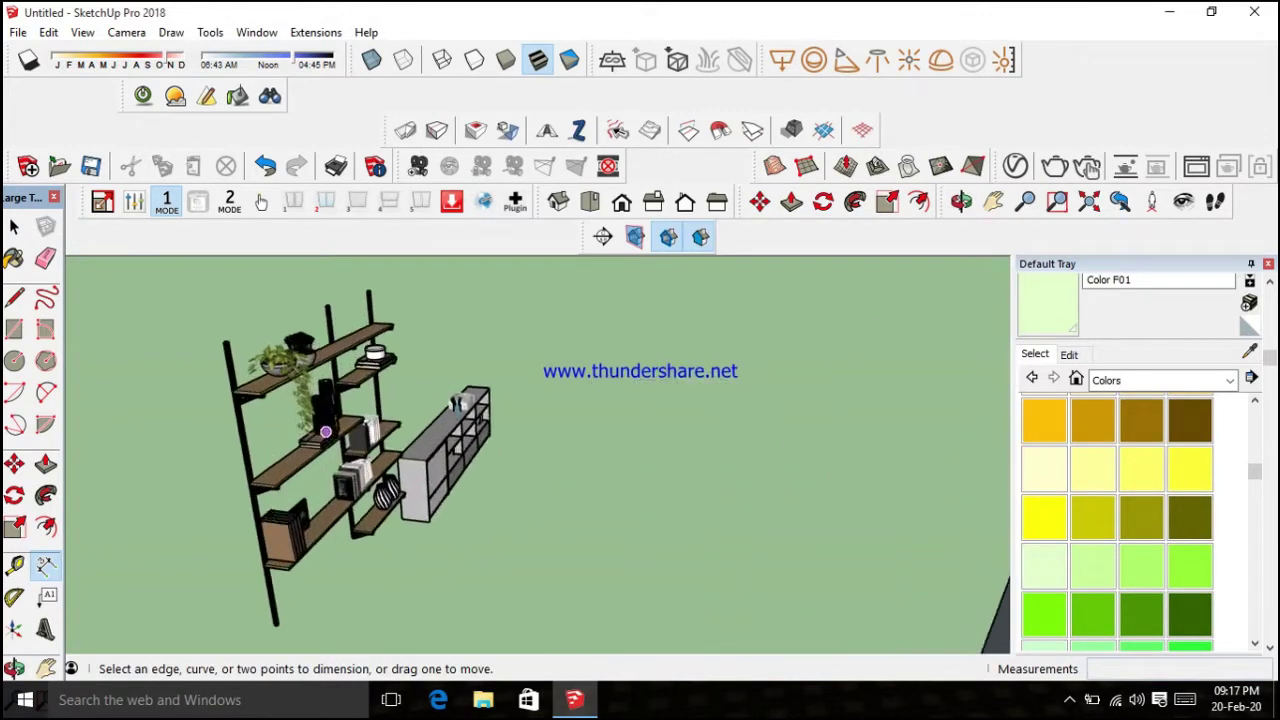
key("m")
left_click(268, 612)
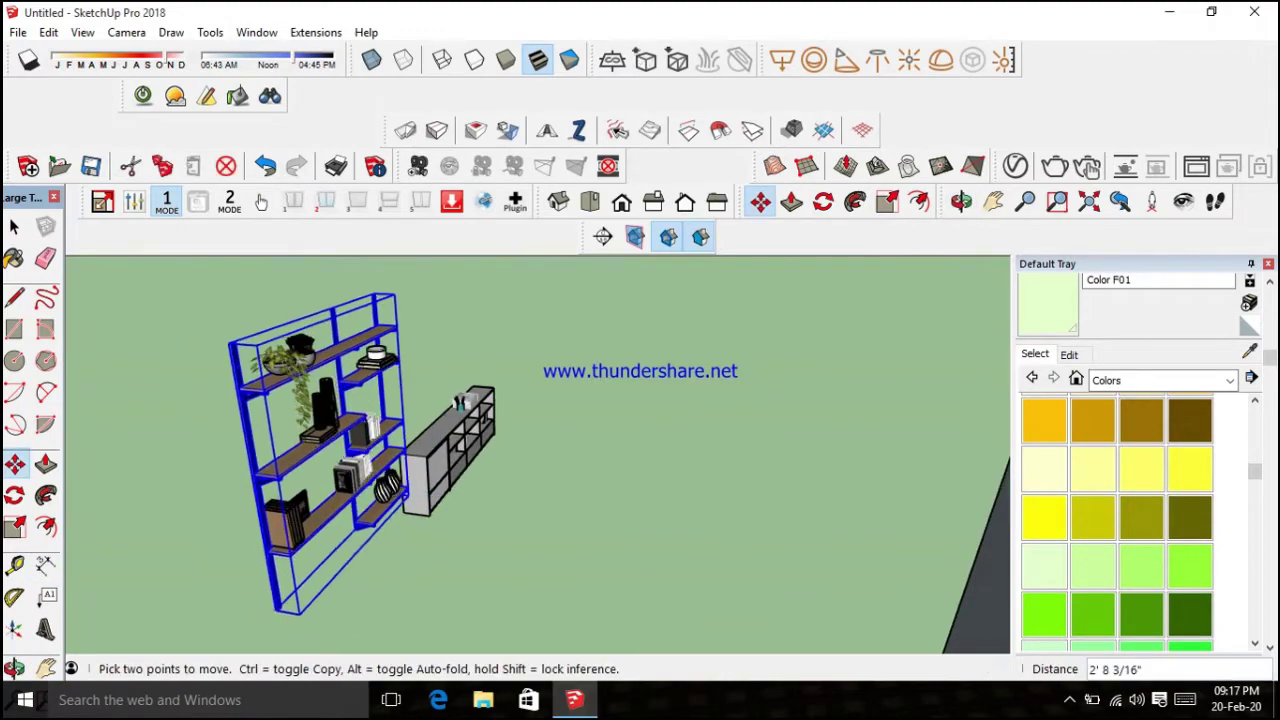
scroll(300, 560, "down", 3)
key("Escape")
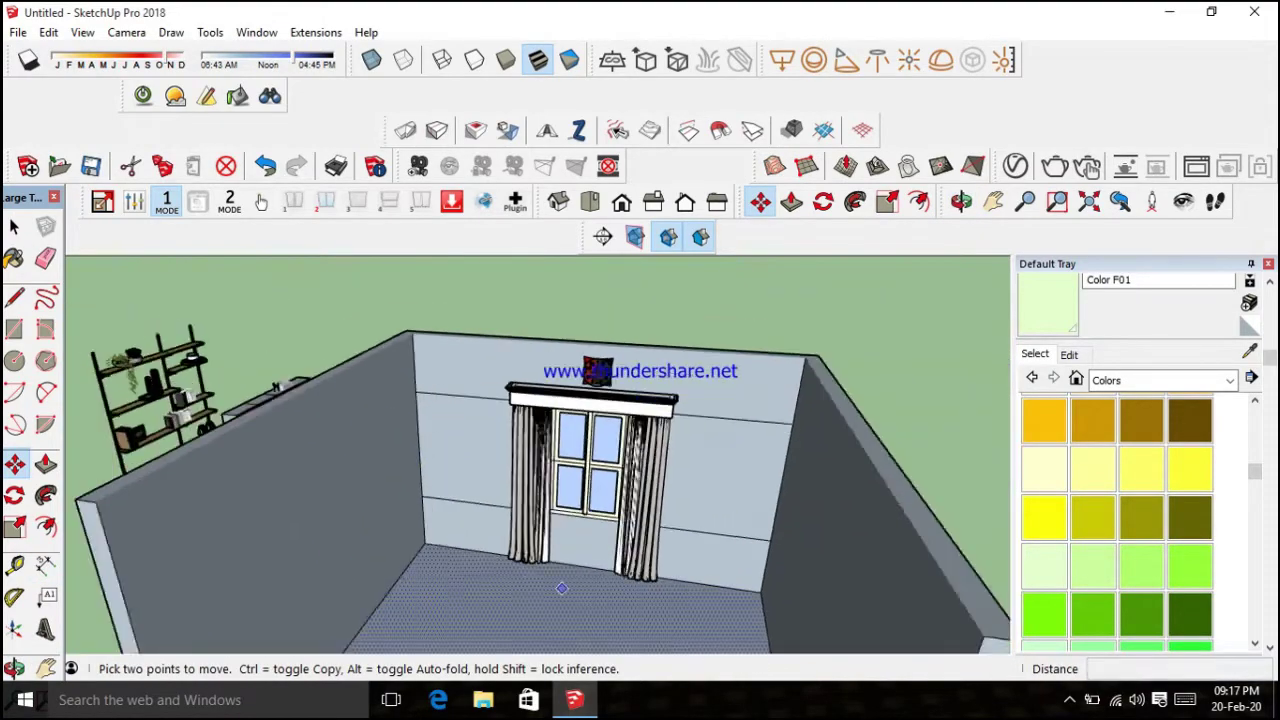
scroll(300, 450, "up", 2)
key("space")
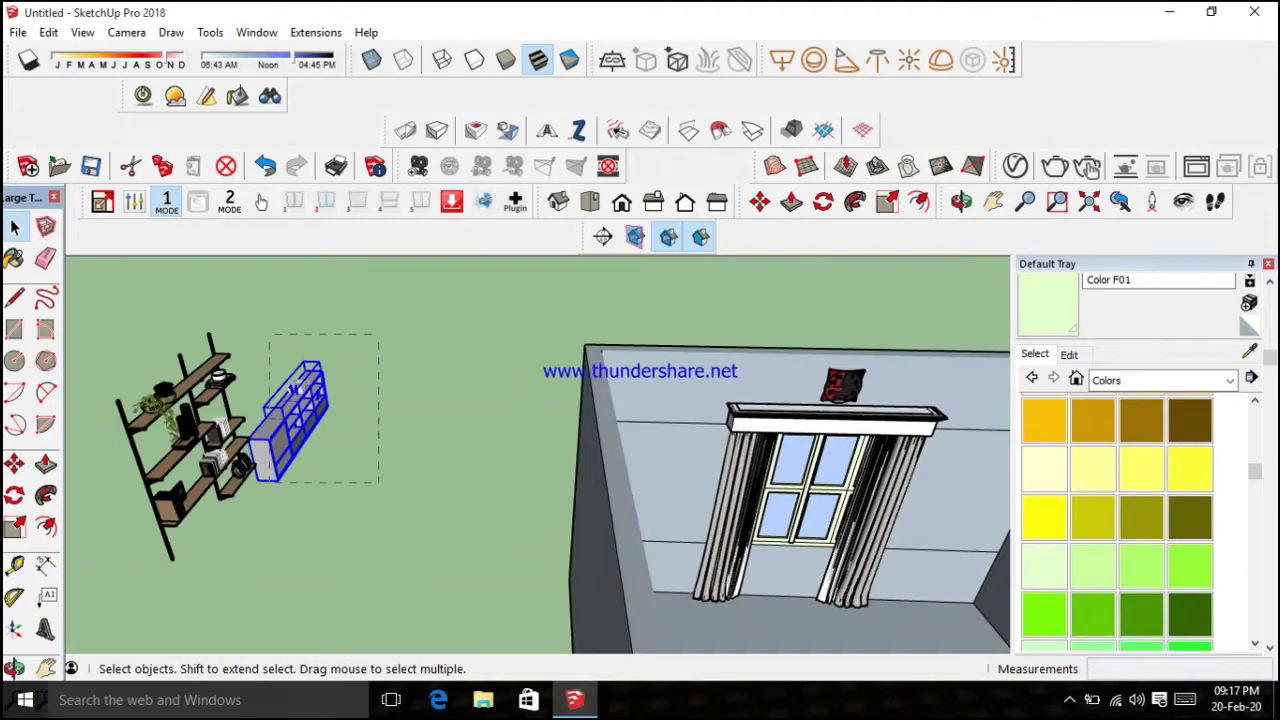
Explode the shelf component and regroup the shelf parts into one group
right_click(285, 430)
left_click(330, 143)
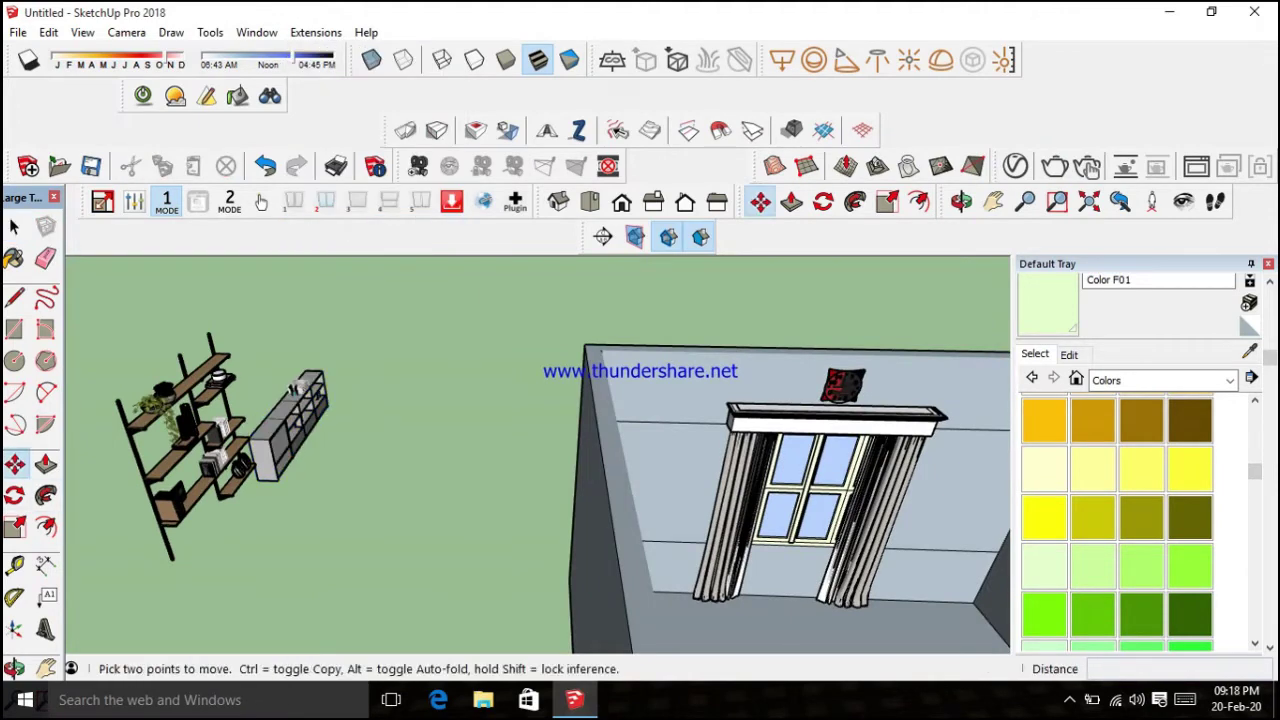
right_click(194, 463)
left_click(240, 332)
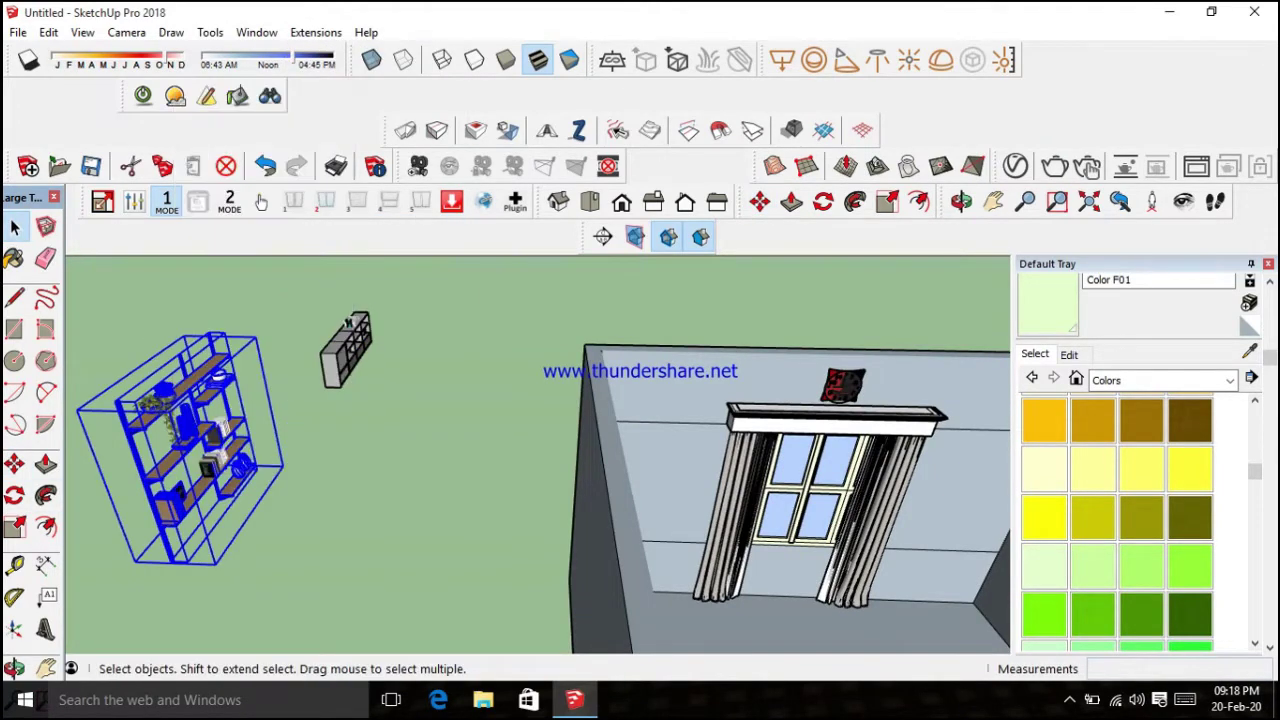
Move the shelf group into the room against the back wall beside the window
right_click(240, 467)
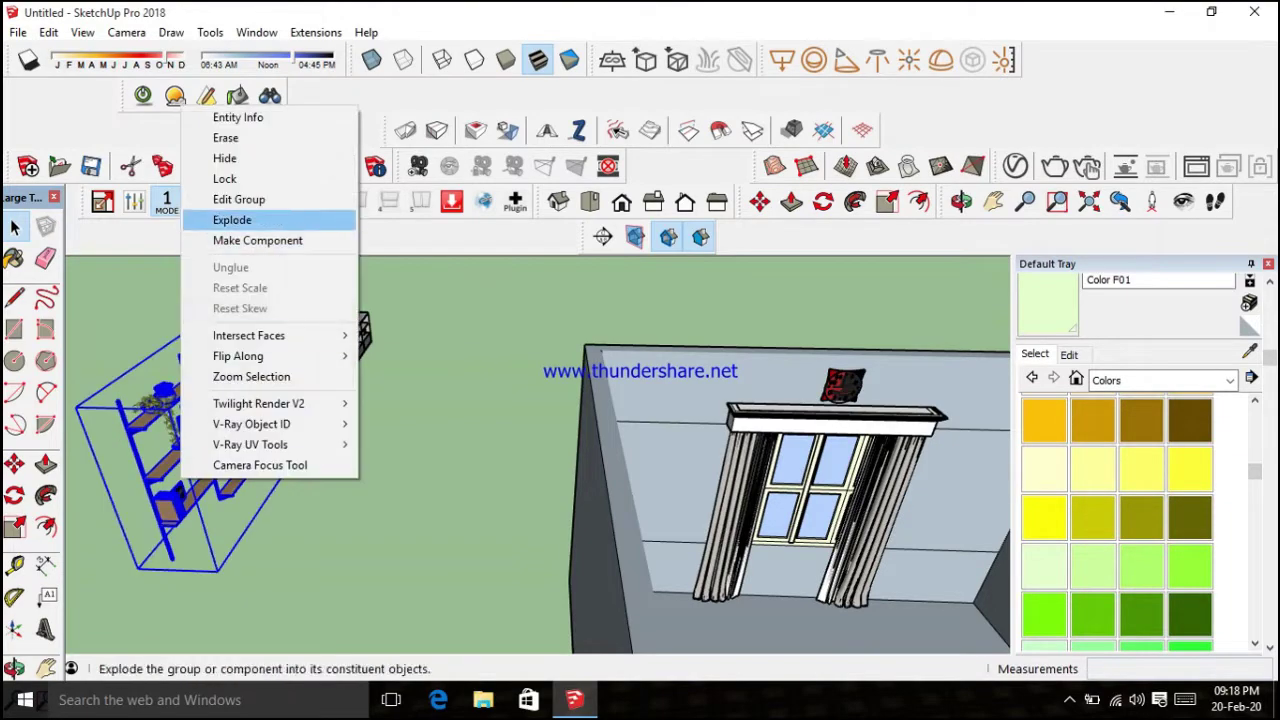
left_click(760, 202)
scroll(200, 420, "up", 3)
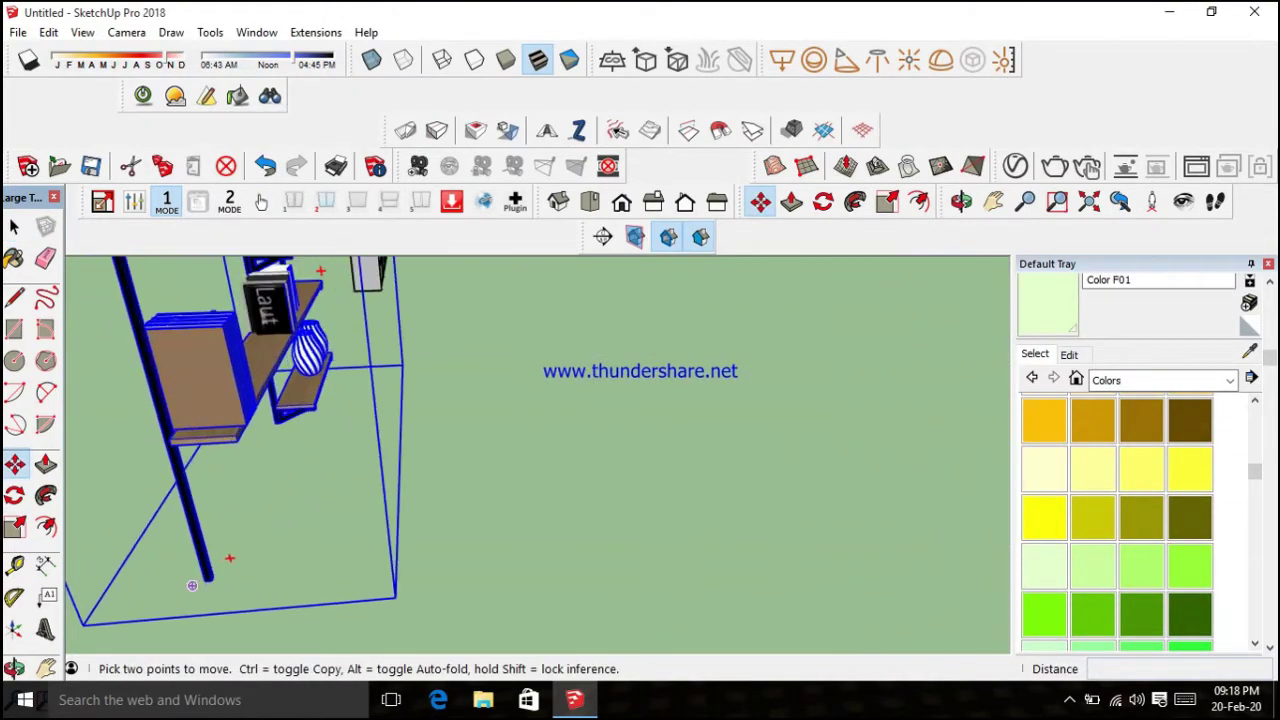
left_click(200, 586)
scroll(200, 586, "down", 5)
middle_click_drag(499, 572, 514, 610)
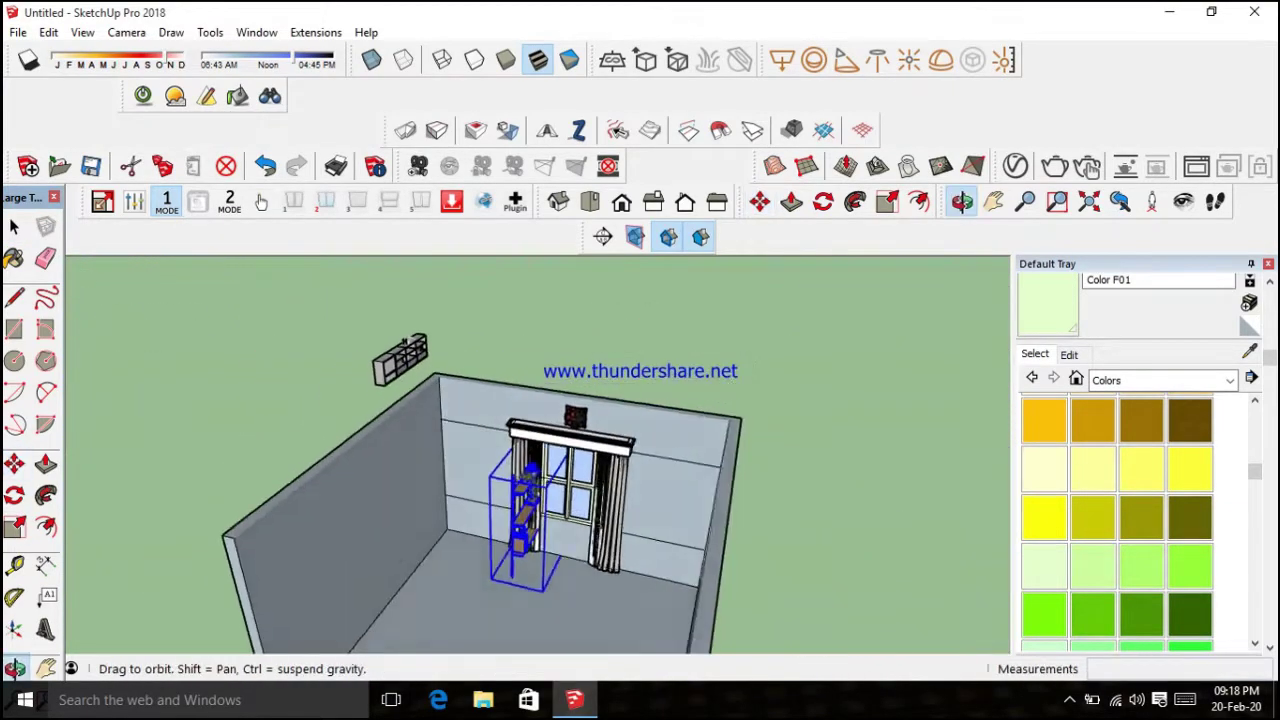
scroll(400, 600, "up", 3)
mouse_move(360, 618)
middle_mouse_down()
mouse_move(365, 580)
mouse_move(470, 540)
middle_mouse_up()
left_click(361, 561)
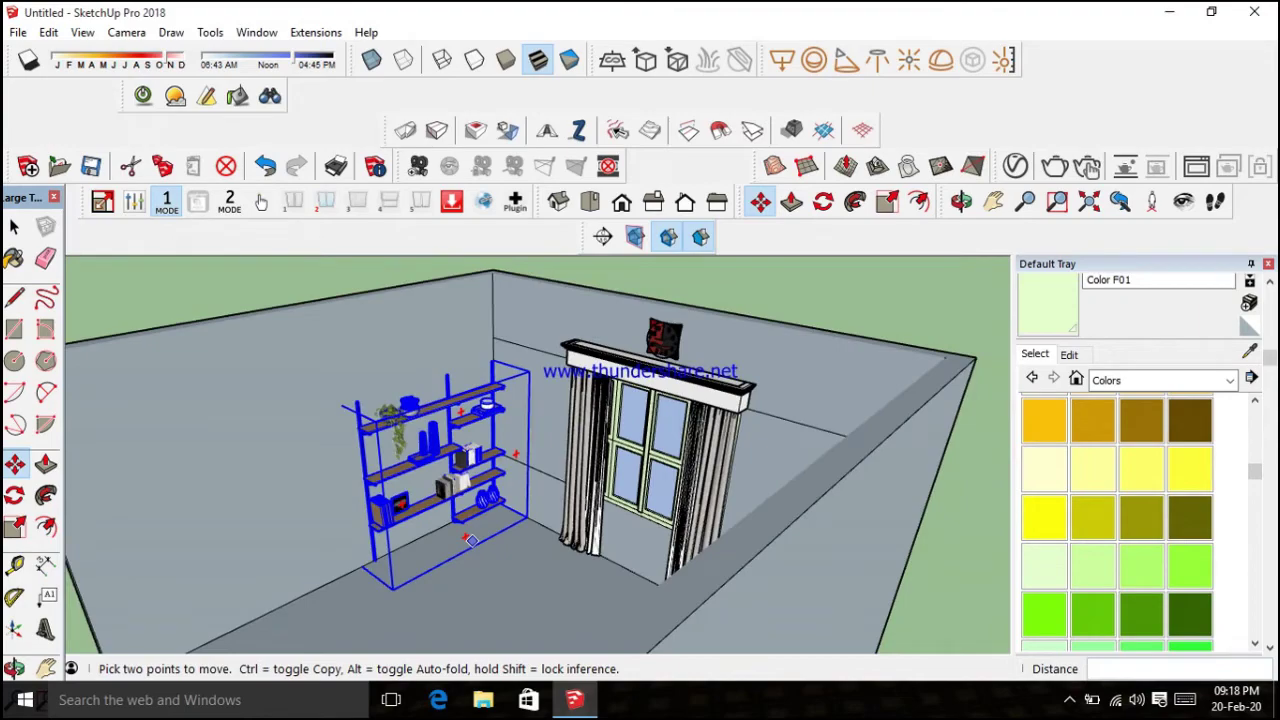
key("space")
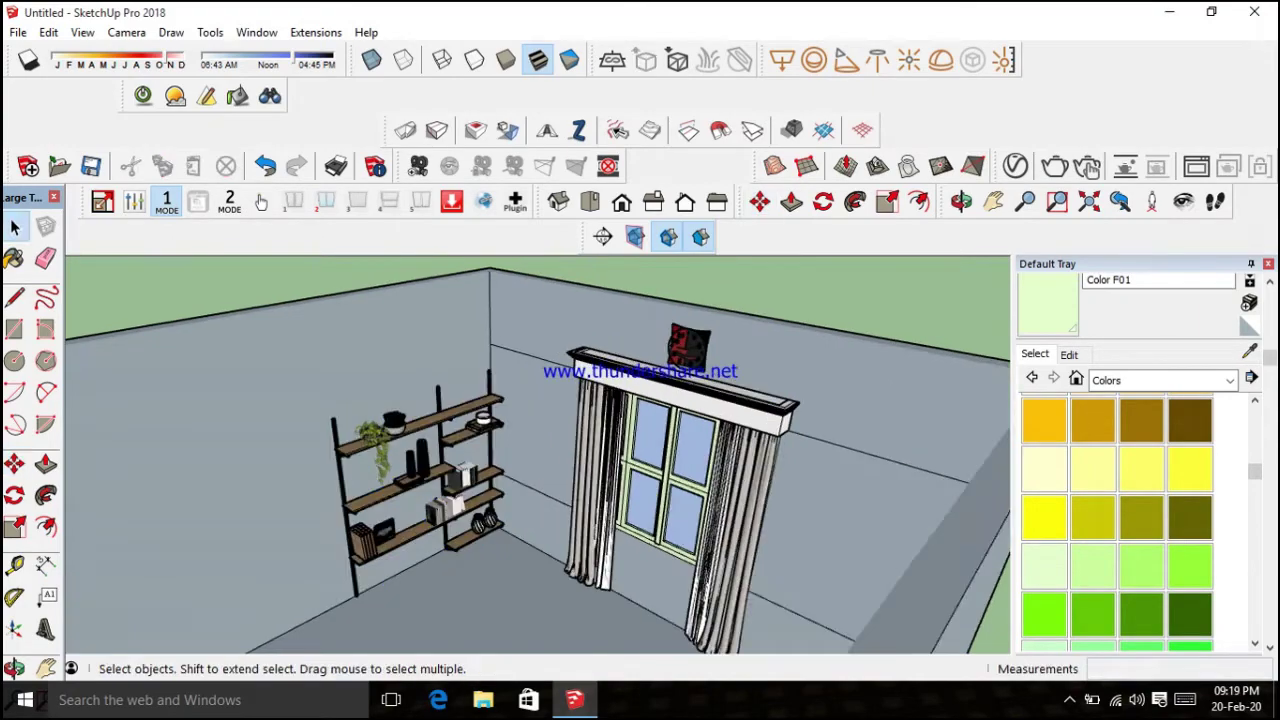
mouse_move(470, 540)
middle_mouse_down()
mouse_move(400, 500)
mouse_move(420, 480)
middle_mouse_up()
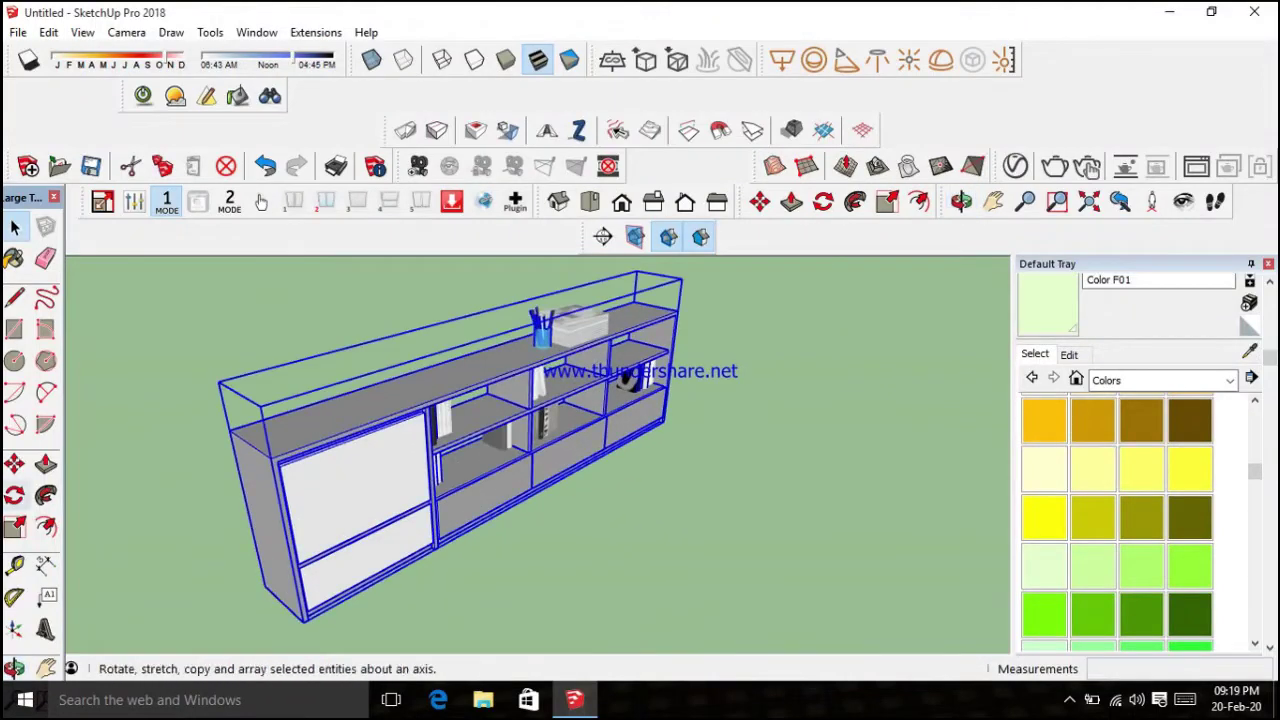
Measure the low storage cabinet and scale it to 0.85 along the green axis
key("m")
left_click(46, 565)
left_click(306, 604)
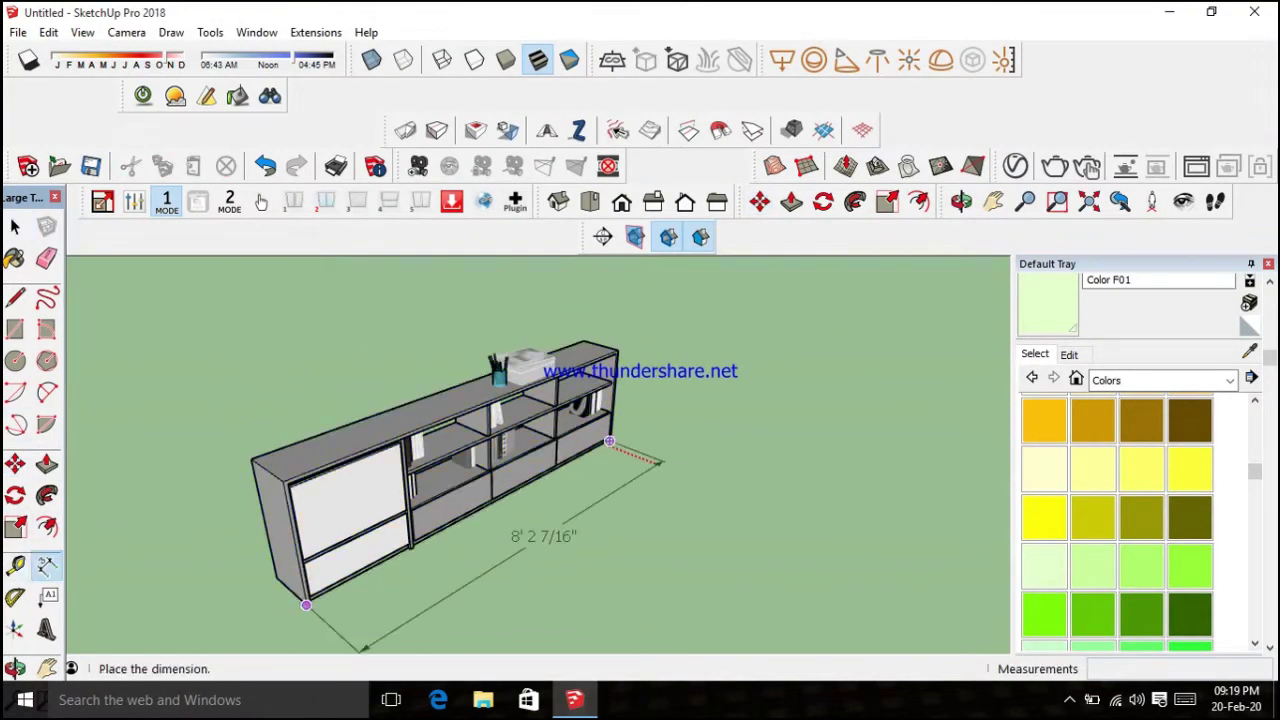
left_click(15, 527)
left_click(450, 450)
left_click_drag(281, 528, 300, 507)
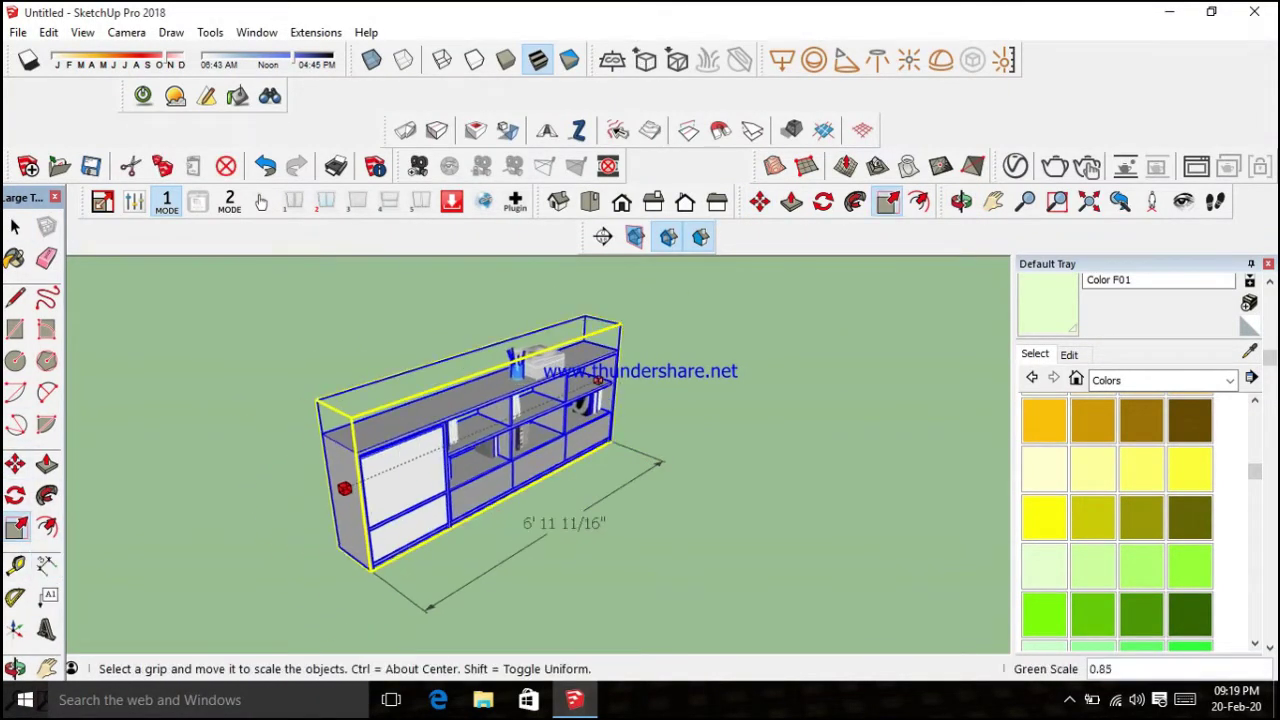
key("space")
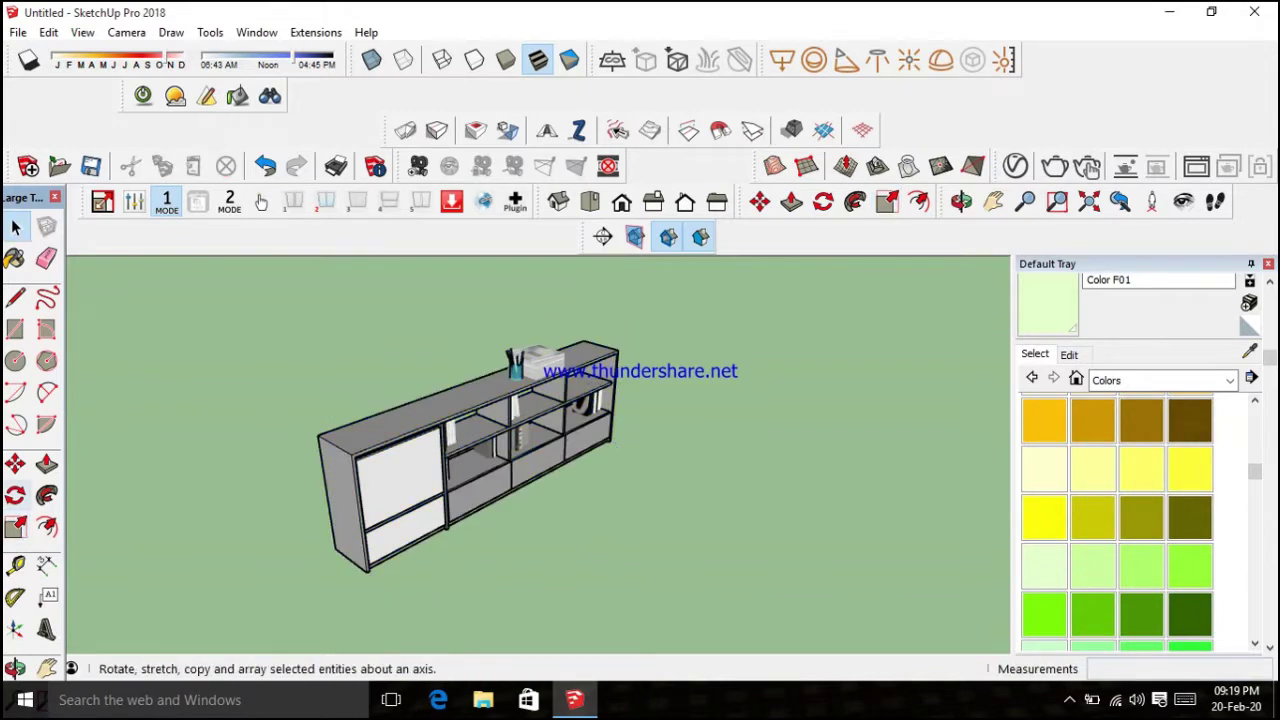
Move the shortened cabinet into the room against the left wall beside the shelf
left_click(15, 464)
left_click(368, 568)
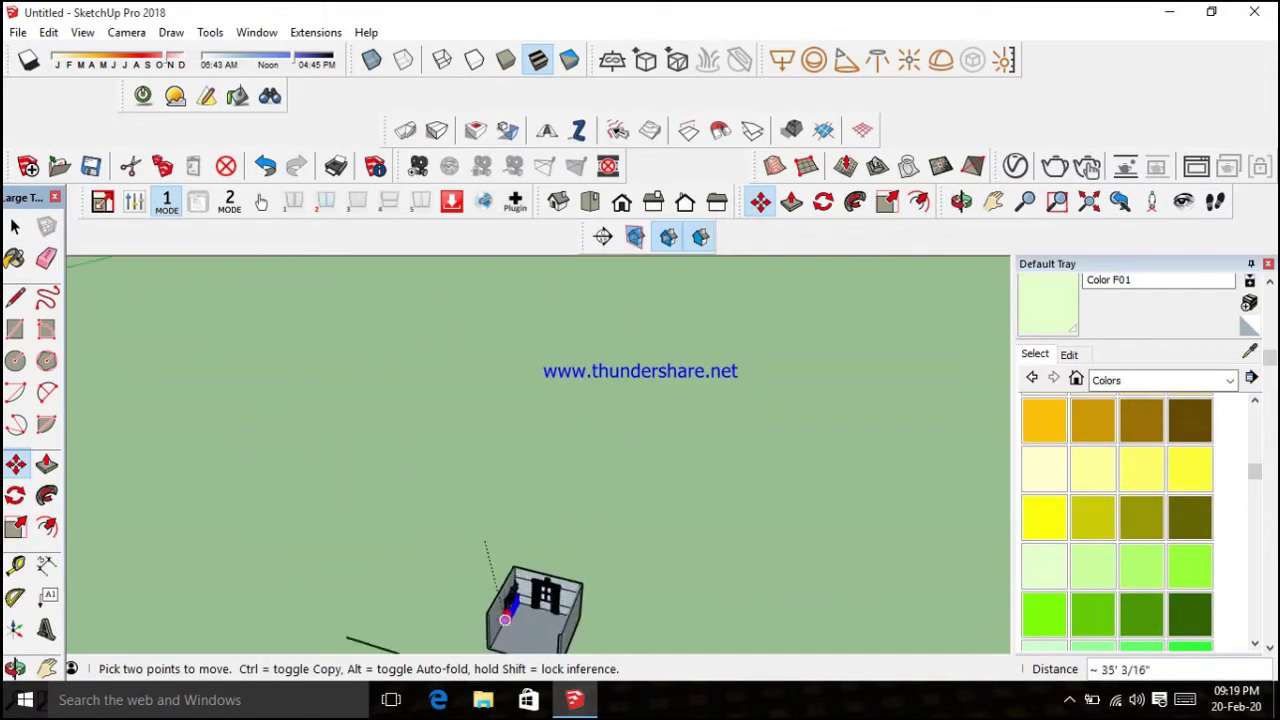
middle_click_drag(505, 620, 480, 640)
scroll(430, 615, "up", 3)
scroll(405, 640, "up", 3)
scroll(398, 627, "up", 2)
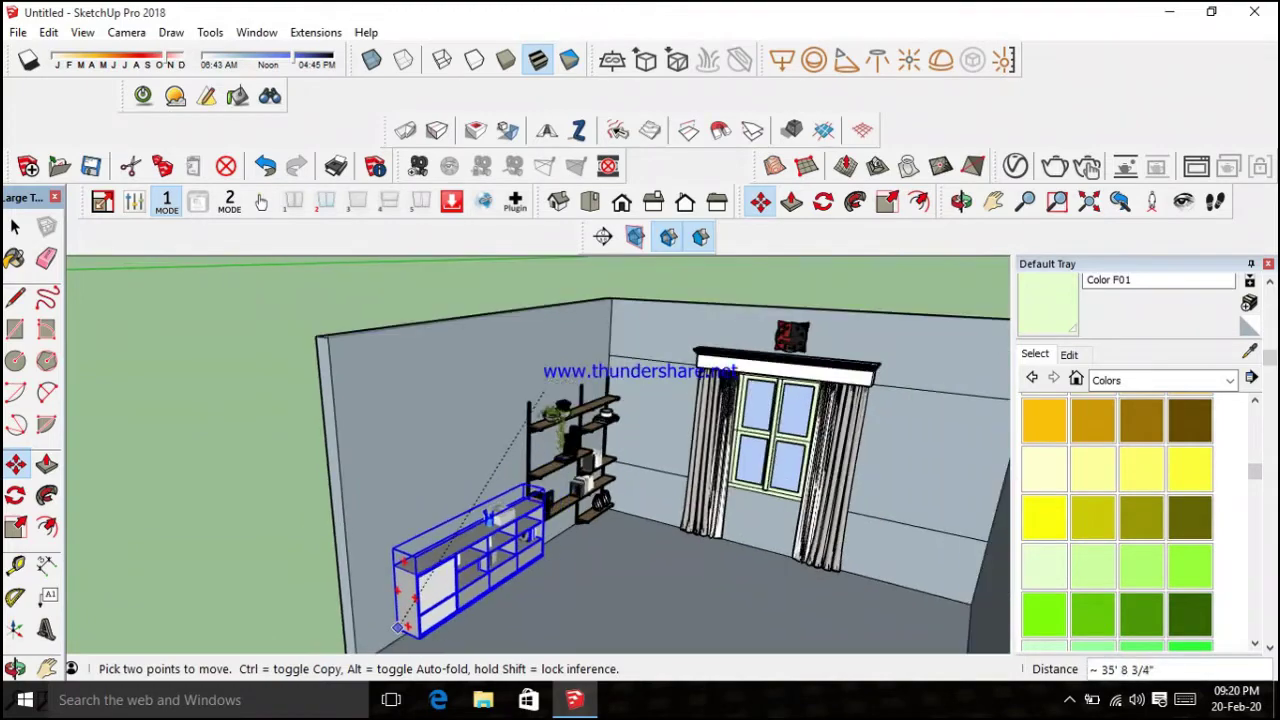
scroll(398, 627, "up", 2)
mouse_move(398, 627)
middle_mouse_down()
mouse_move(350, 580)
mouse_move(372, 584)
middle_mouse_up()
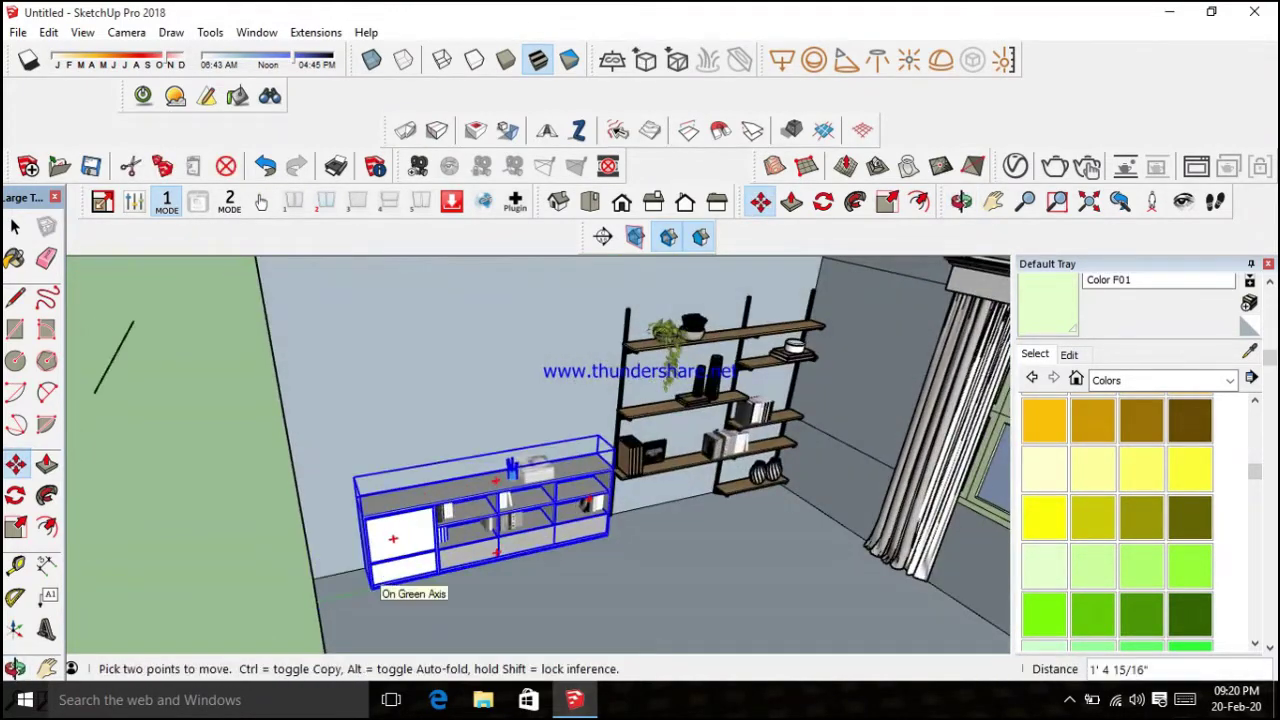
scroll(512, 468, "down", 3)
scroll(512, 468, "down", 3)
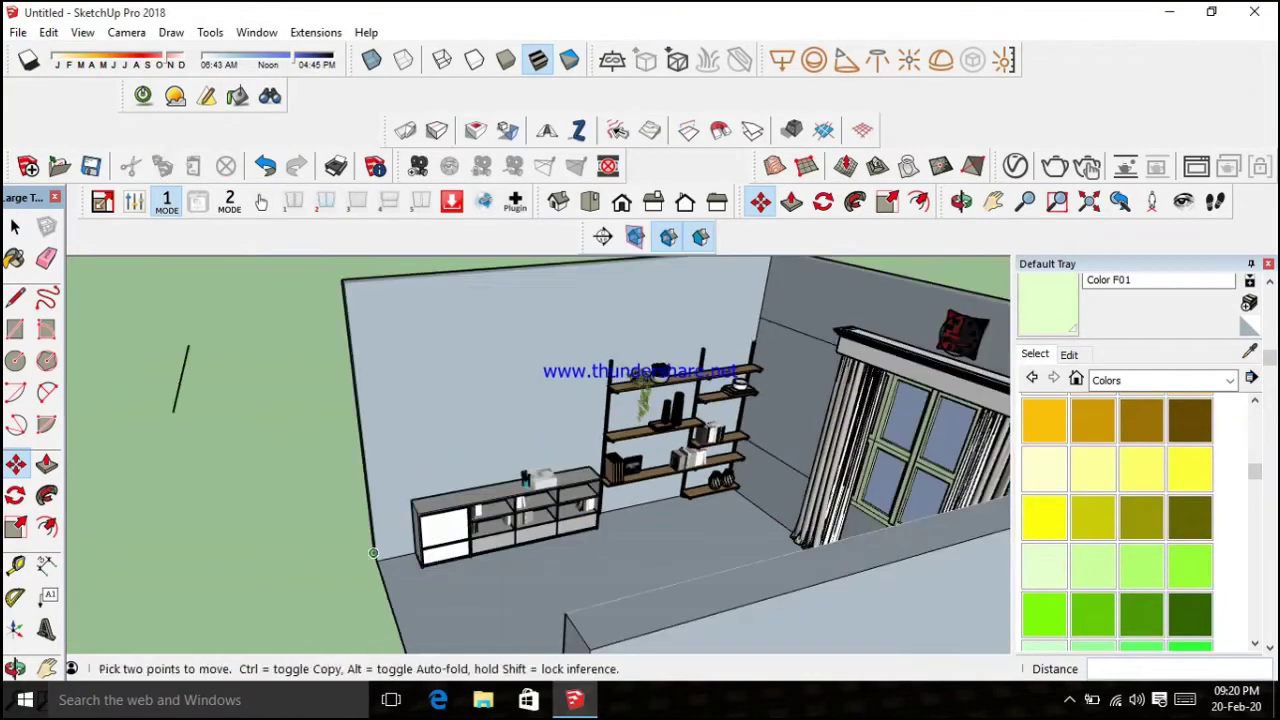
middle_click_drag(512, 468, 406, 550)
Import the scenery model from the file browser into the scene
left_click(18, 32)
left_click(60, 298)
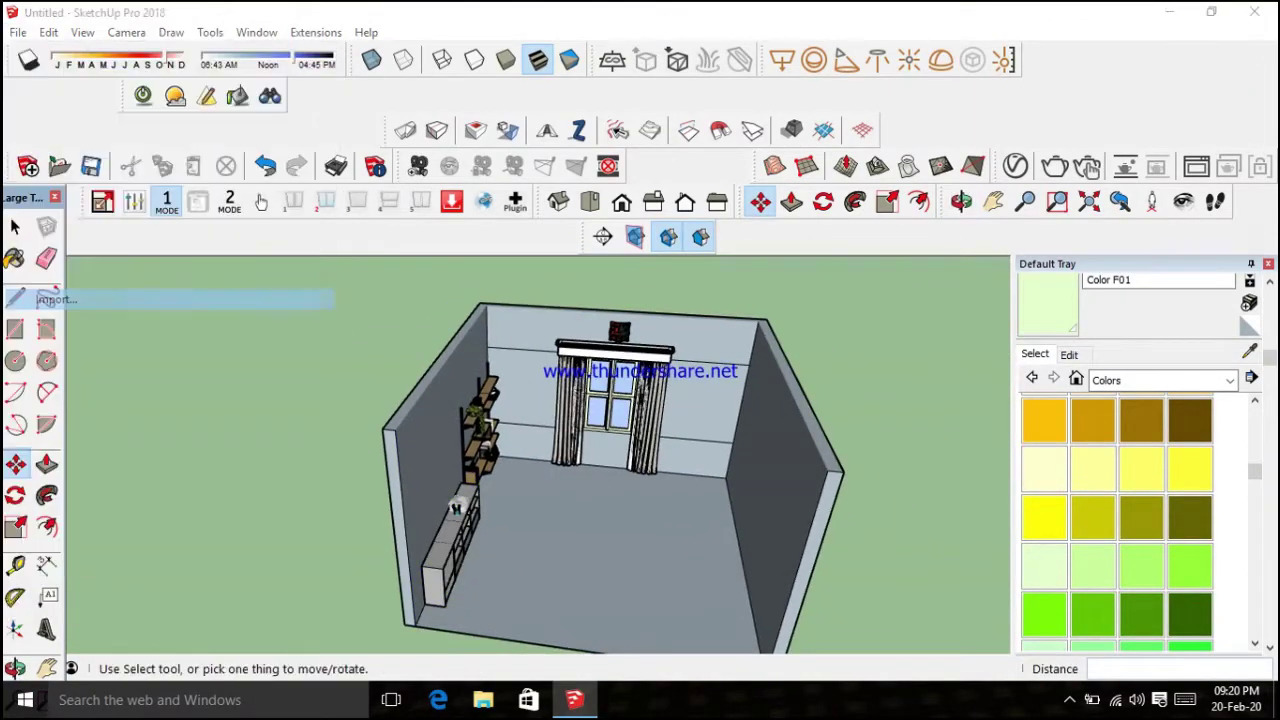
scroll(783, 272, "down", 2)
scroll(783, 272, "down", 2)
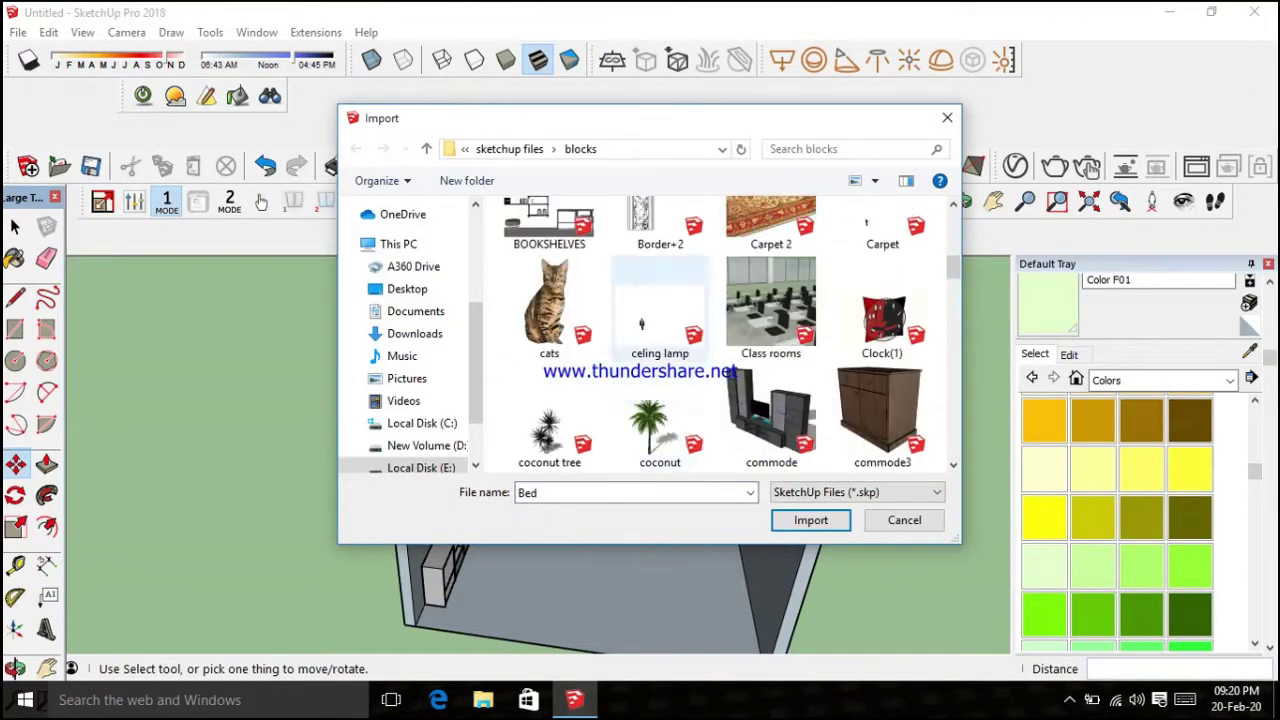
scroll(783, 272, "down", 2)
scroll(783, 272, "down", 2)
scroll(783, 272, "down", 1)
scroll(548, 420, "down", 5)
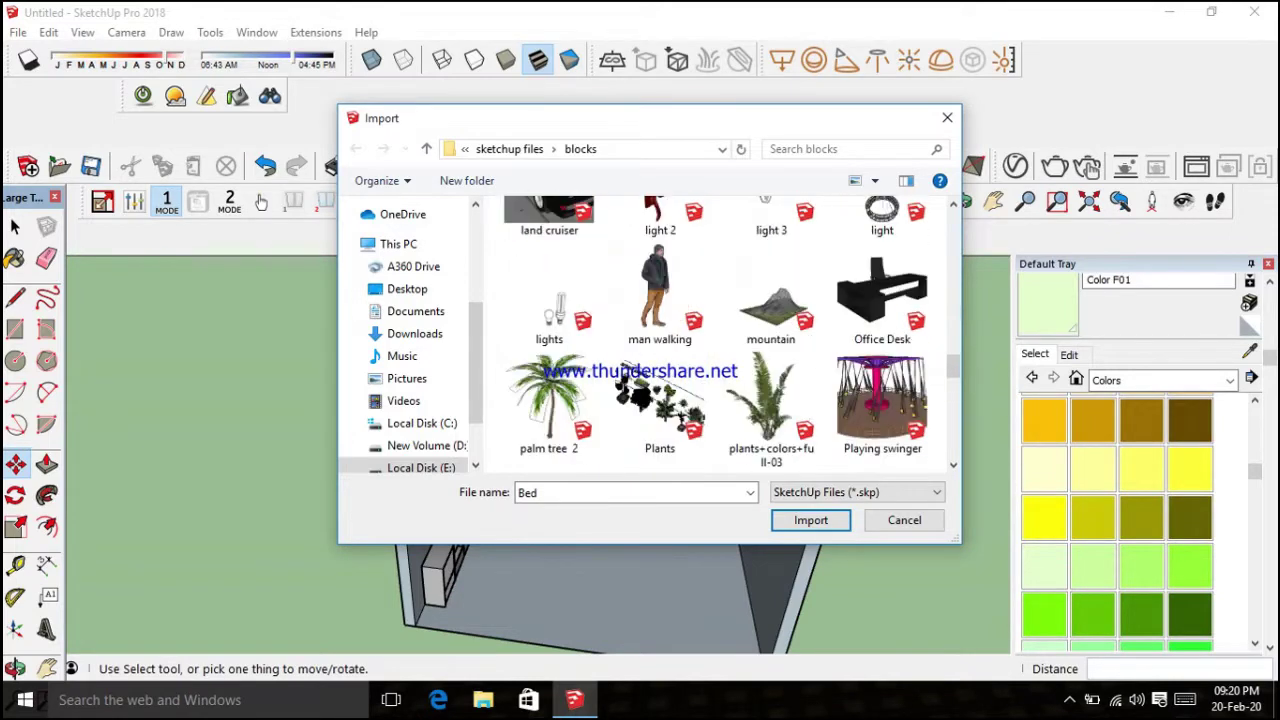
scroll(548, 420, "down", 2)
double_click(660, 310)
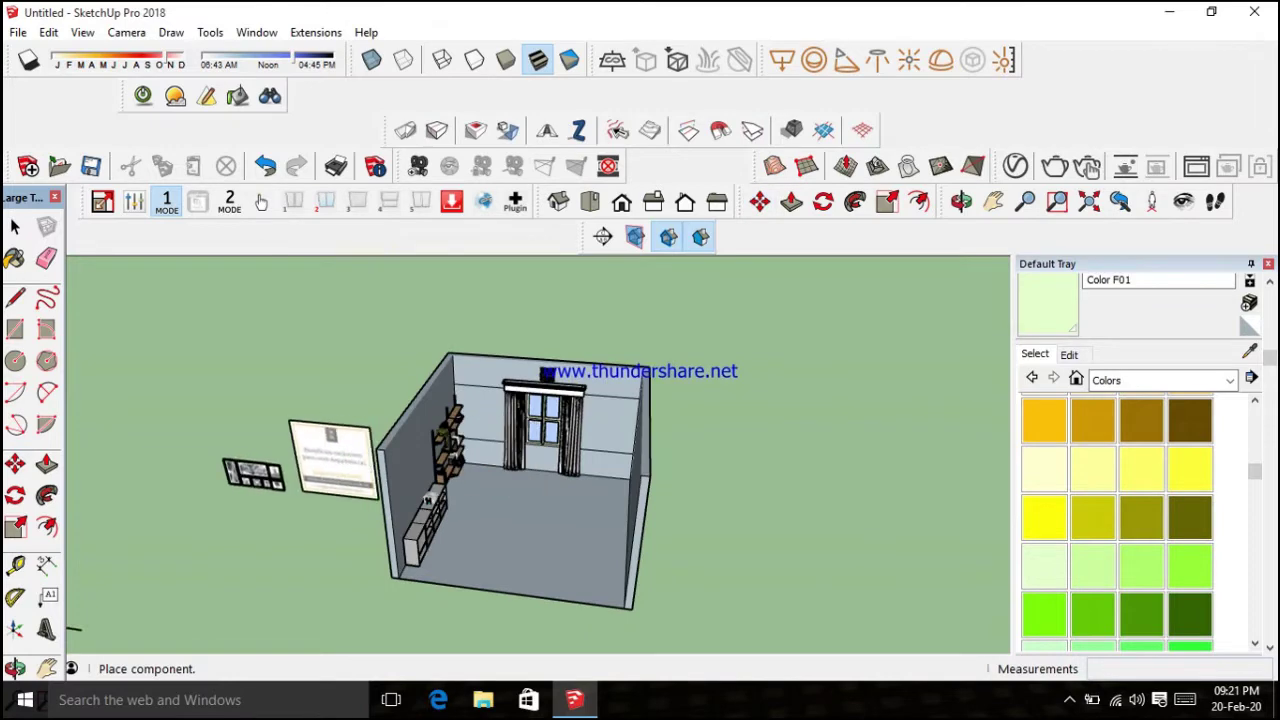
scroll(560, 460, "up", 5)
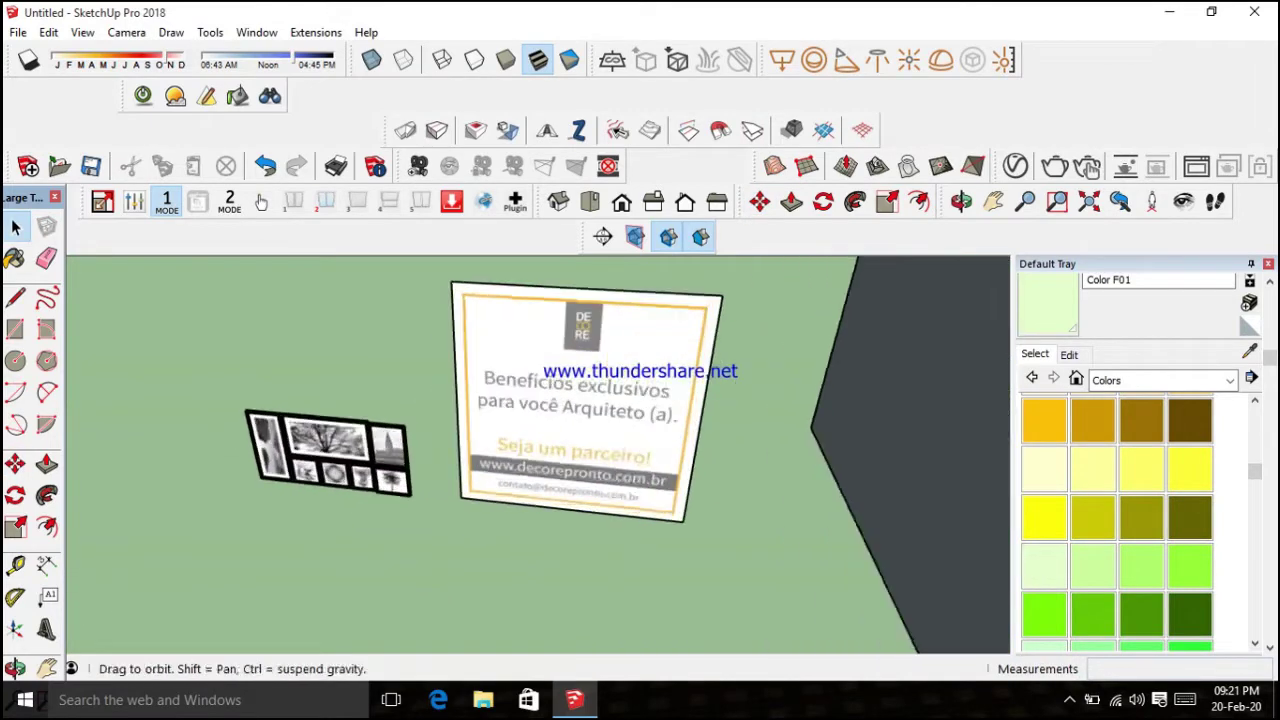
Erase the advertisement board from the scene
right_click(572, 455)
key("Escape")
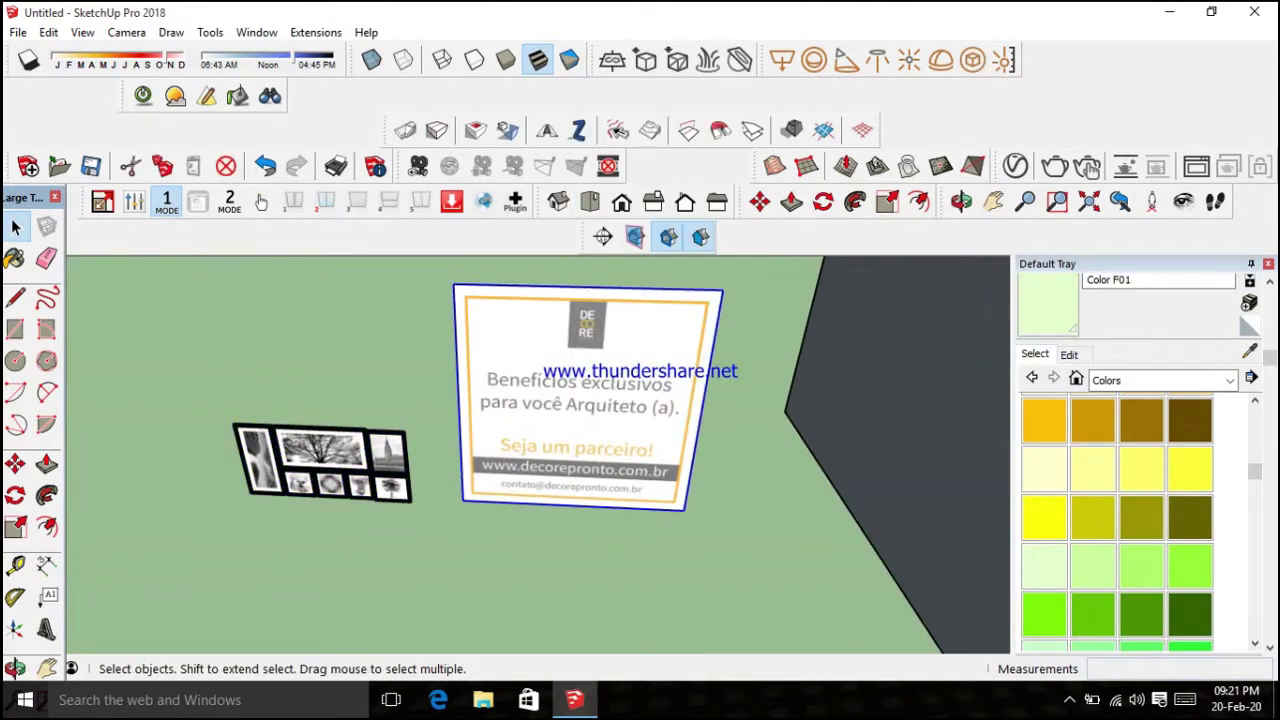
right_click(600, 490)
right_click(574, 480)
left_click(620, 140)
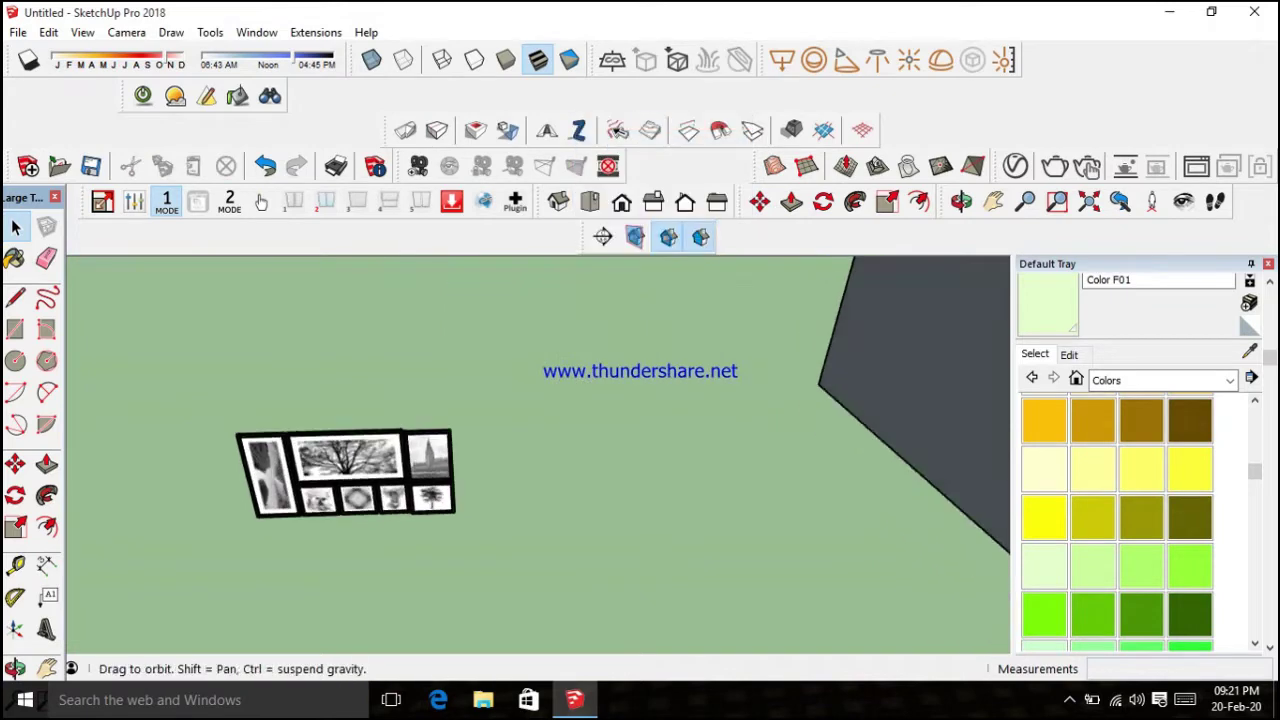
Dimension the picture-frame collage's height and its 5' 5/8" width
middle_click_drag(400, 450, 460, 430)
left_click(267, 566)
left_click(180, 490)
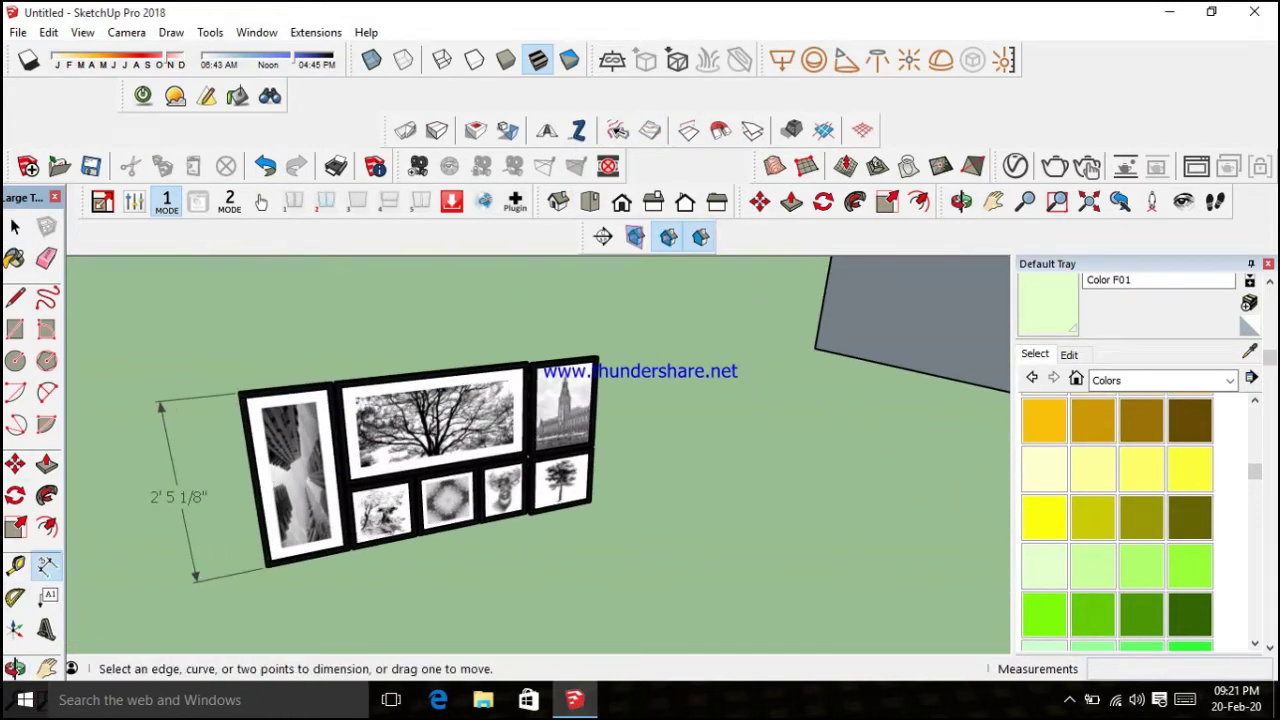
left_click(268, 567)
left_click(590, 511)
left_click(430, 580)
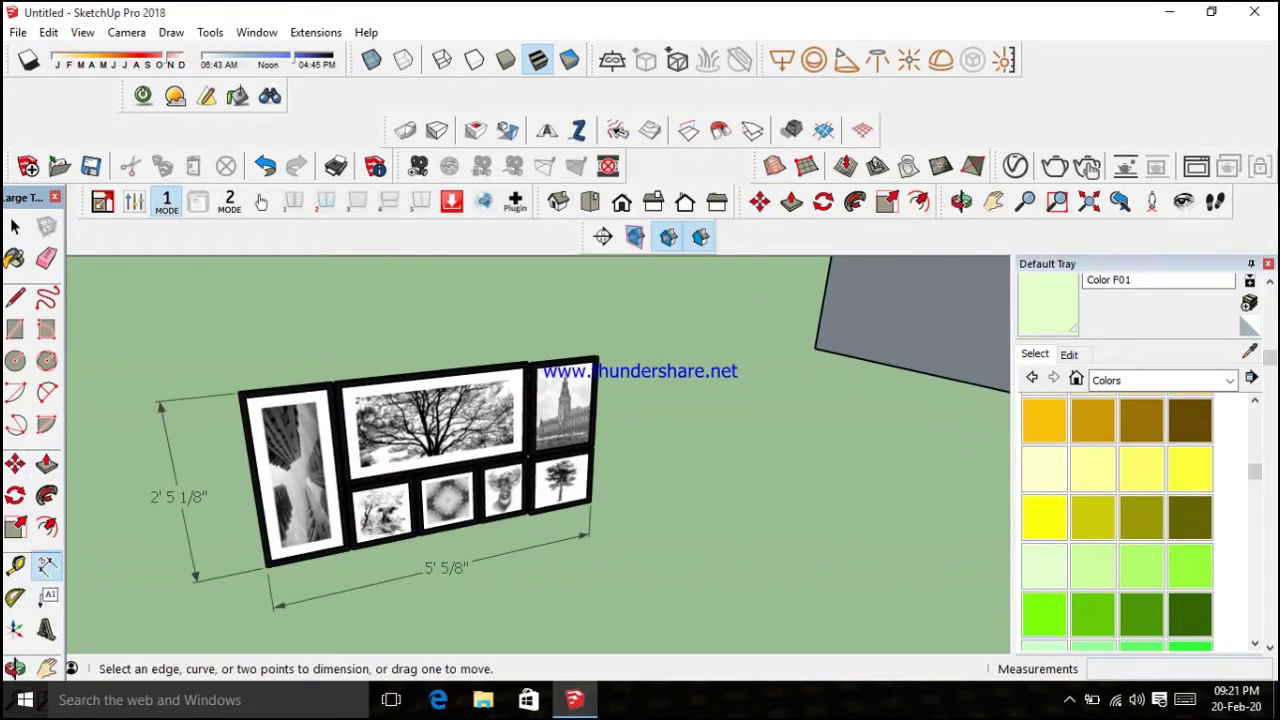
Scale the collage down proportionally to about 4' 1/2" wide
left_click(15, 527)
mouse_move(260, 491)
middle_mouse_down()
mouse_move(620, 413)
mouse_move(480, 440)
mouse_move(412, 487)
mouse_move(480, 420)
middle_mouse_up()
left_click(15, 668)
left_click(15, 527)
scroll(450, 450, "down", 2)
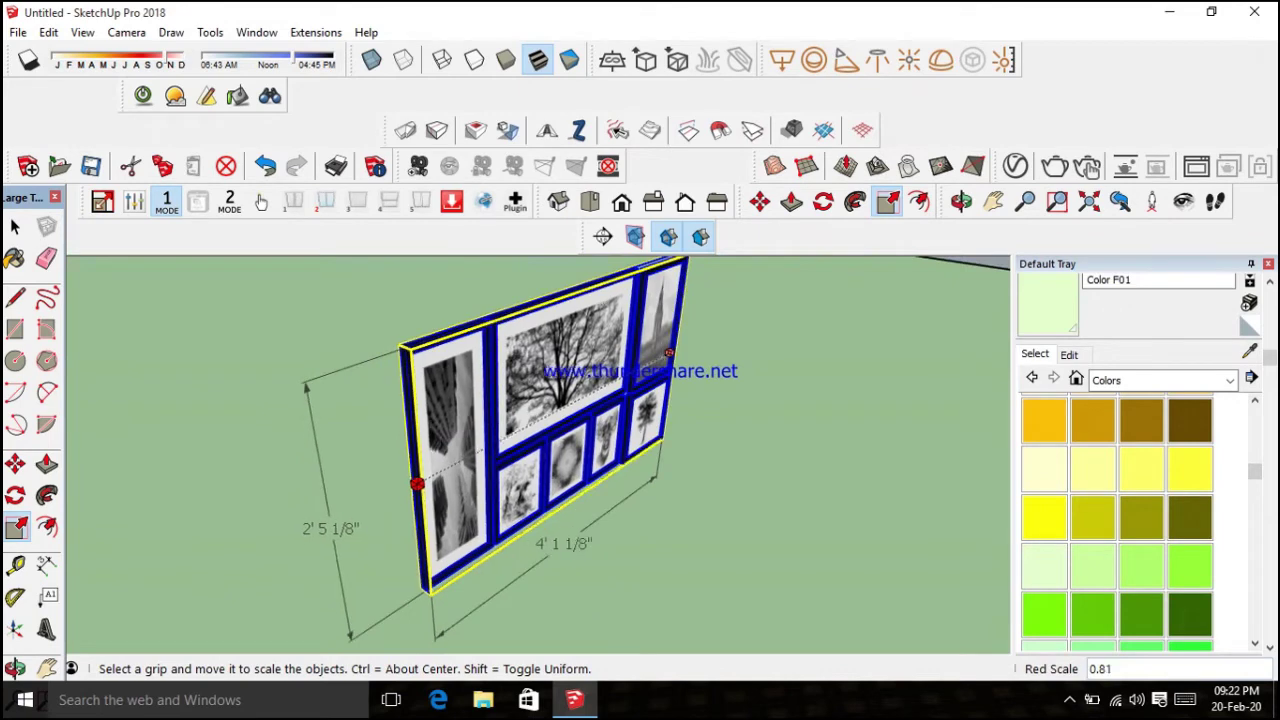
scroll(560, 320, "up", 3)
scroll(553, 541, "down", 3)
middle_click_drag(553, 541, 600, 520)
left_click(553, 541)
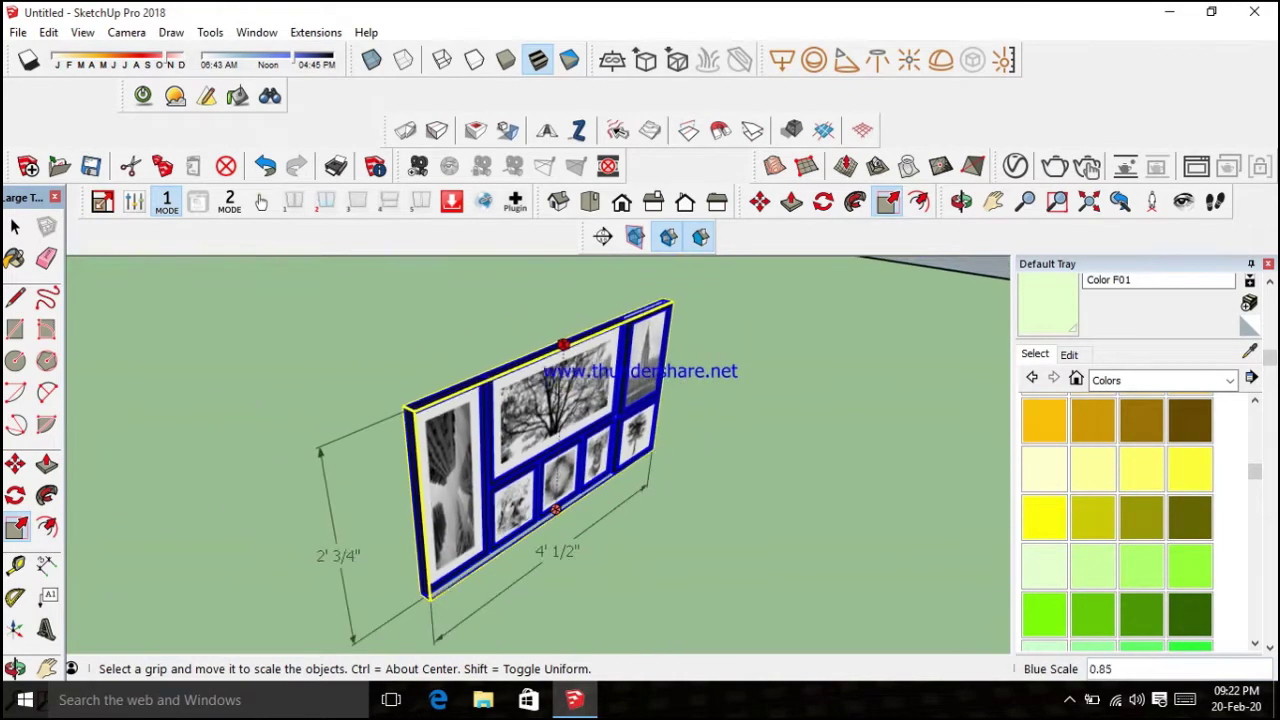
key("Escape")
left_click(670, 570)
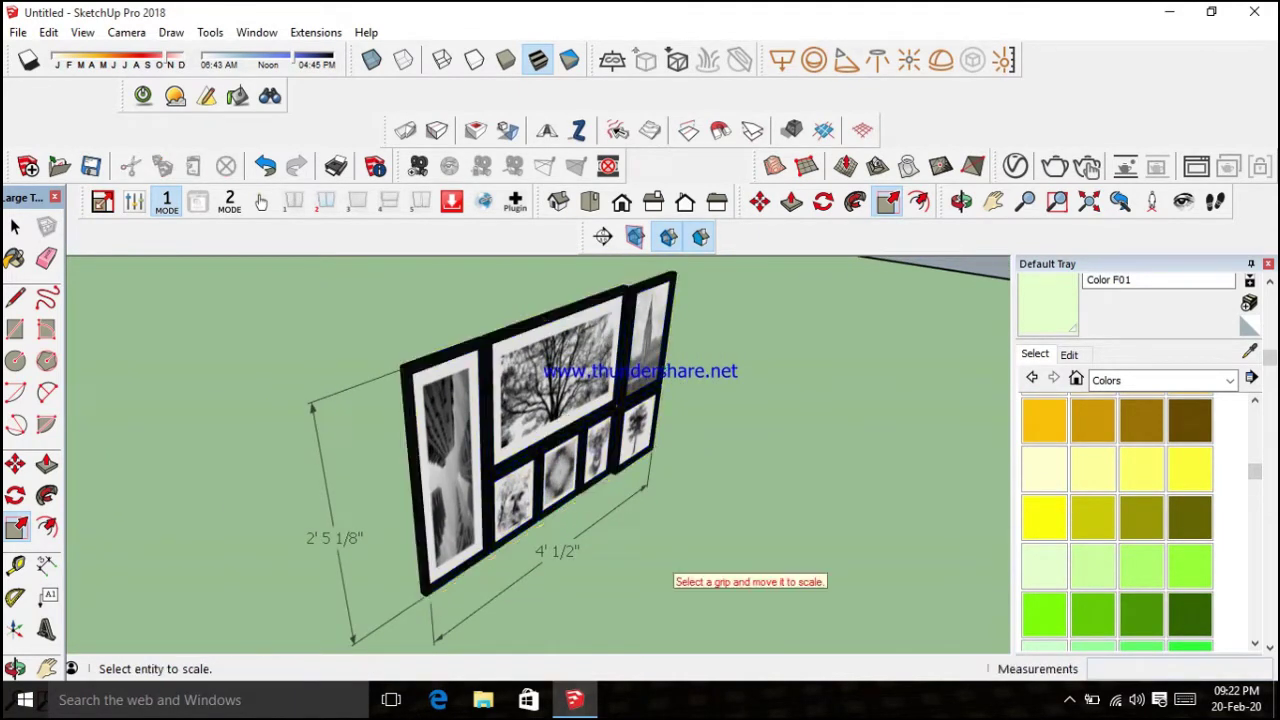
scroll(670, 570, "down", 2)
Move the picture-frame collage over next to the room model
key("space")
key("m")
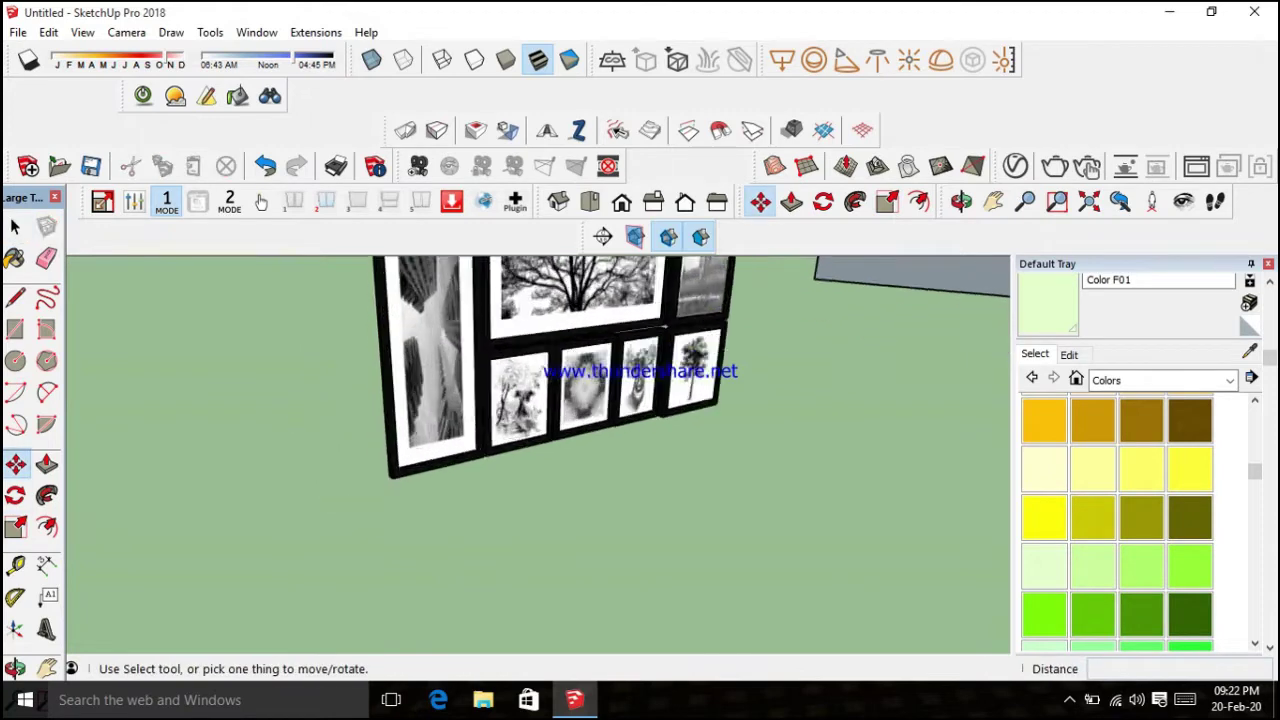
left_click(560, 330)
scroll(237, 590, "down", 3)
scroll(237, 592, "down", 3)
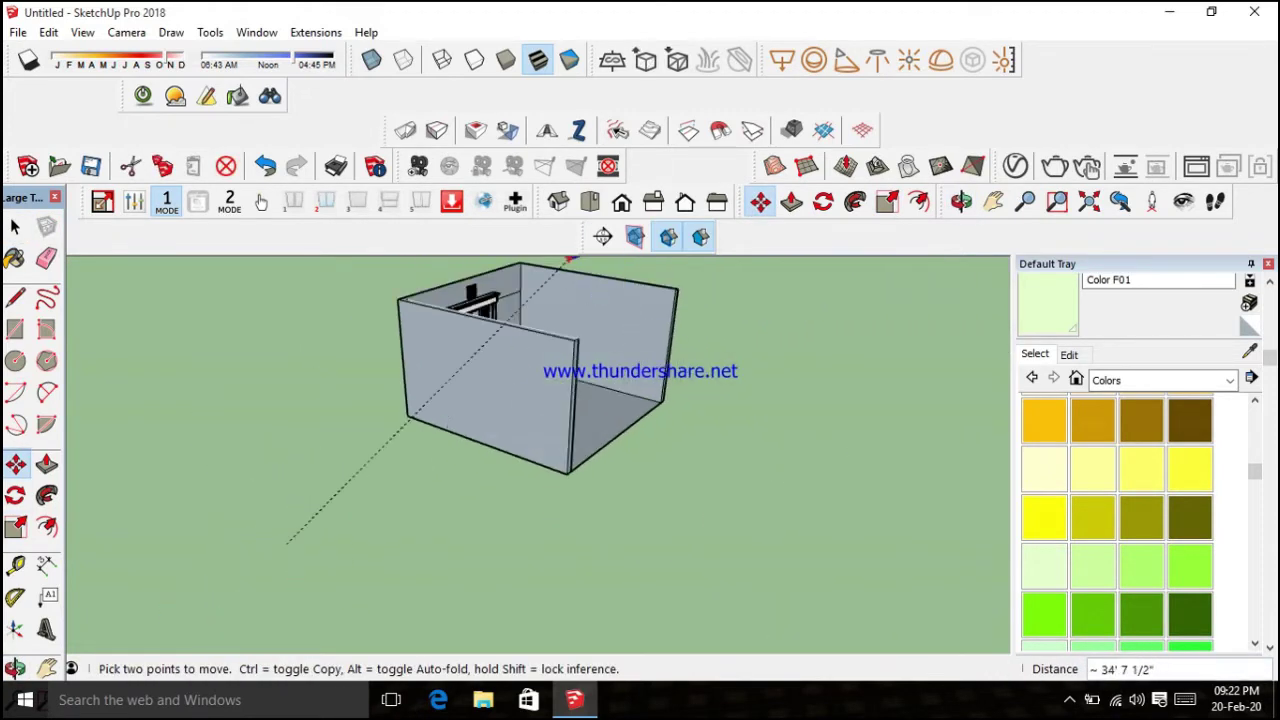
mouse_move(300, 540)
middle_mouse_down()
mouse_move(534, 428)
mouse_move(688, 453)
middle_mouse_up()
scroll(534, 428, "up", 2)
scroll(414, 518, "down", 2)
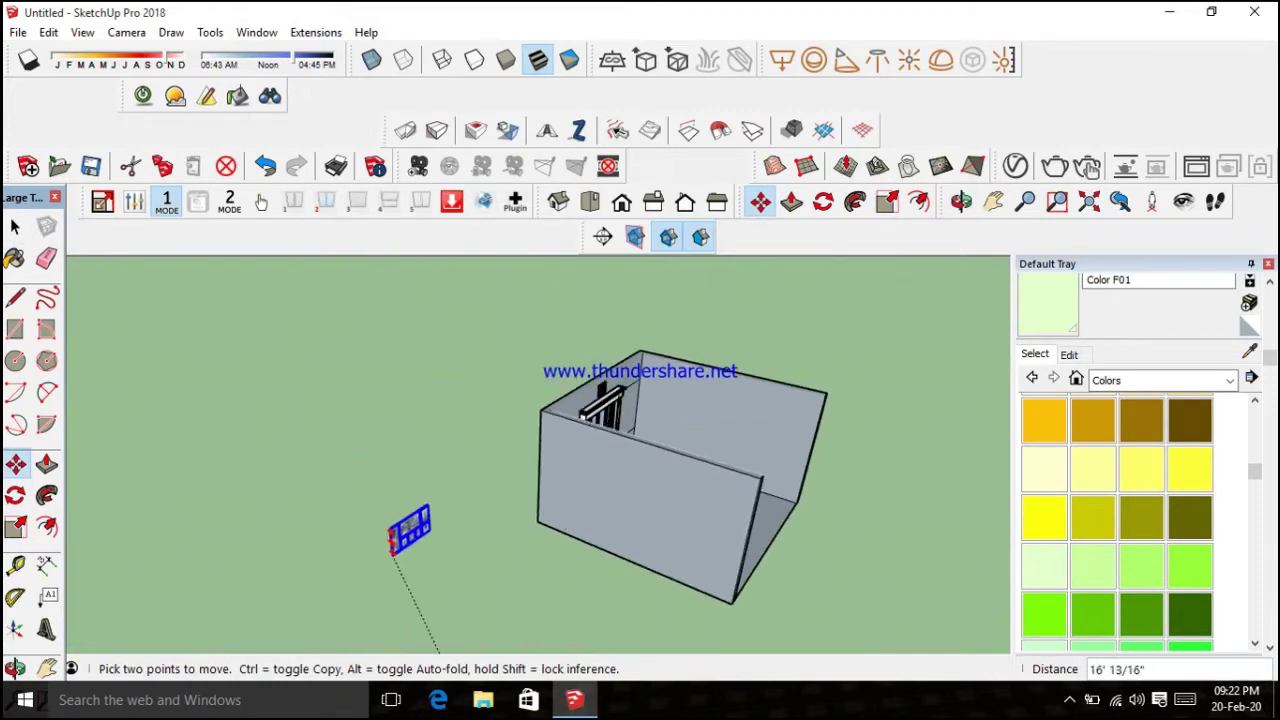
left_click(457, 600)
scroll(455, 580, "up", 2)
Rotate the collage 90° about its base corner so it stands upright
left_click(15, 495)
scroll(450, 567, "up", 3)
middle_click_drag(450, 567, 490, 560)
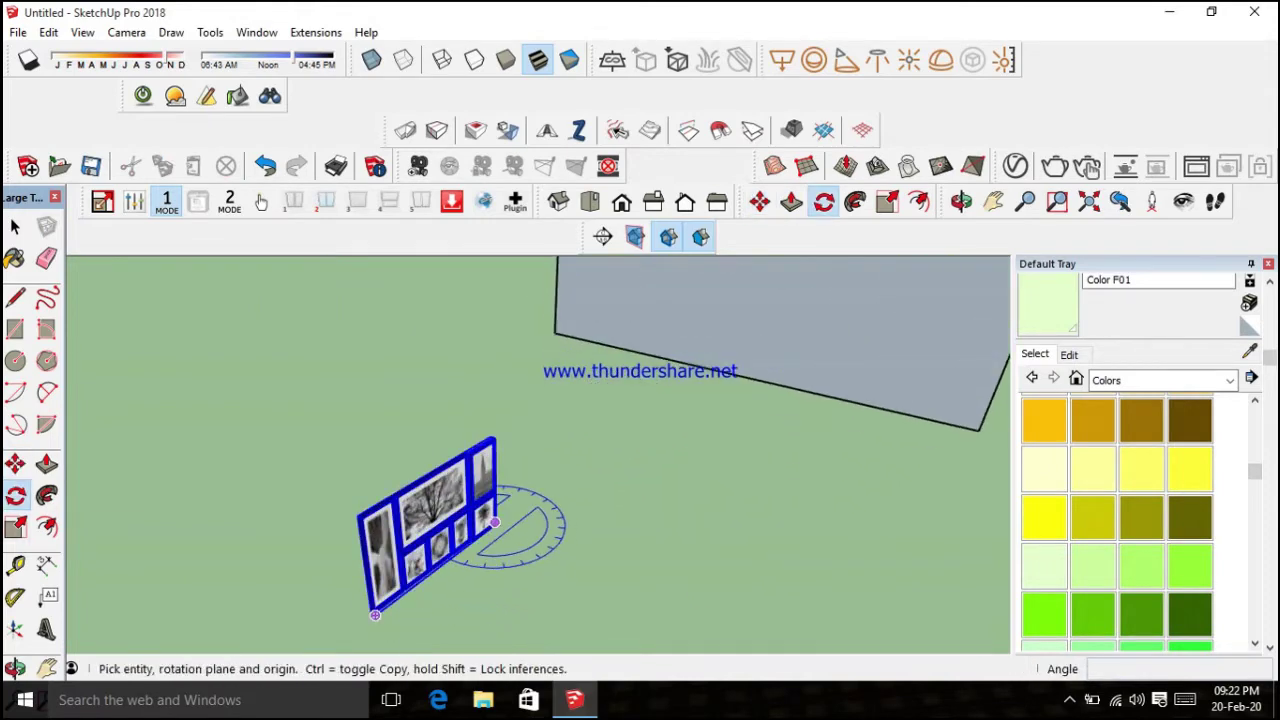
left_click(490, 560)
left_click(575, 455)
left_click(490, 470)
Hang the upright collage on the room's inner side wall
middle_click_drag(440, 460, 640, 450)
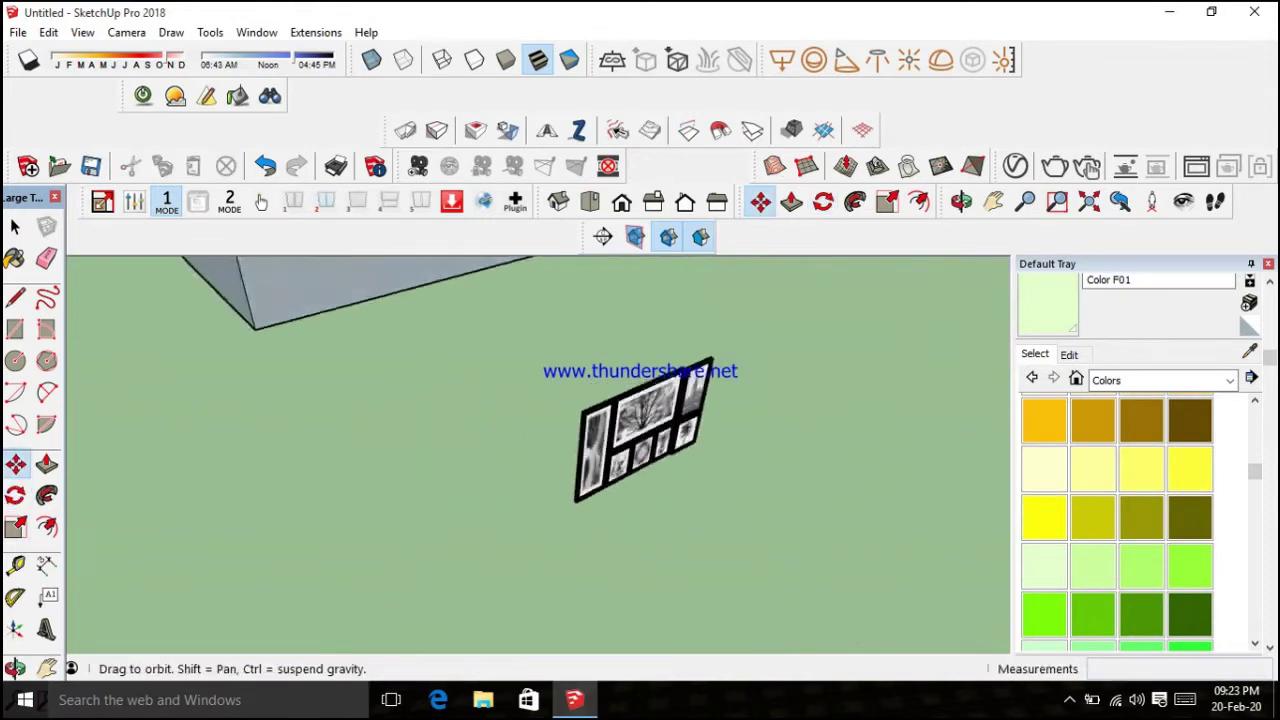
key("m")
left_click(640, 450)
scroll(624, 560, "down", 3)
middle_click_drag(624, 560, 643, 366)
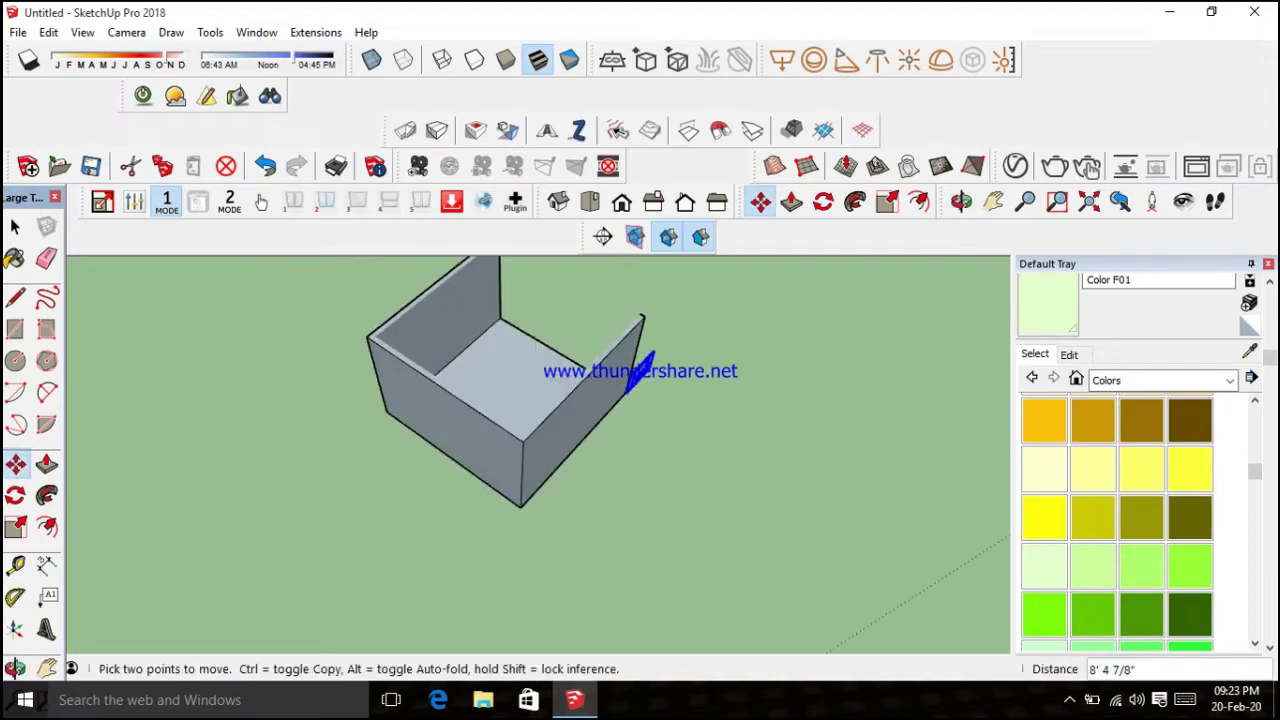
scroll(514, 414, "up", 2)
middle_click_drag(514, 414, 443, 357)
scroll(472, 418, "up", 4)
scroll(472, 418, "up", 2)
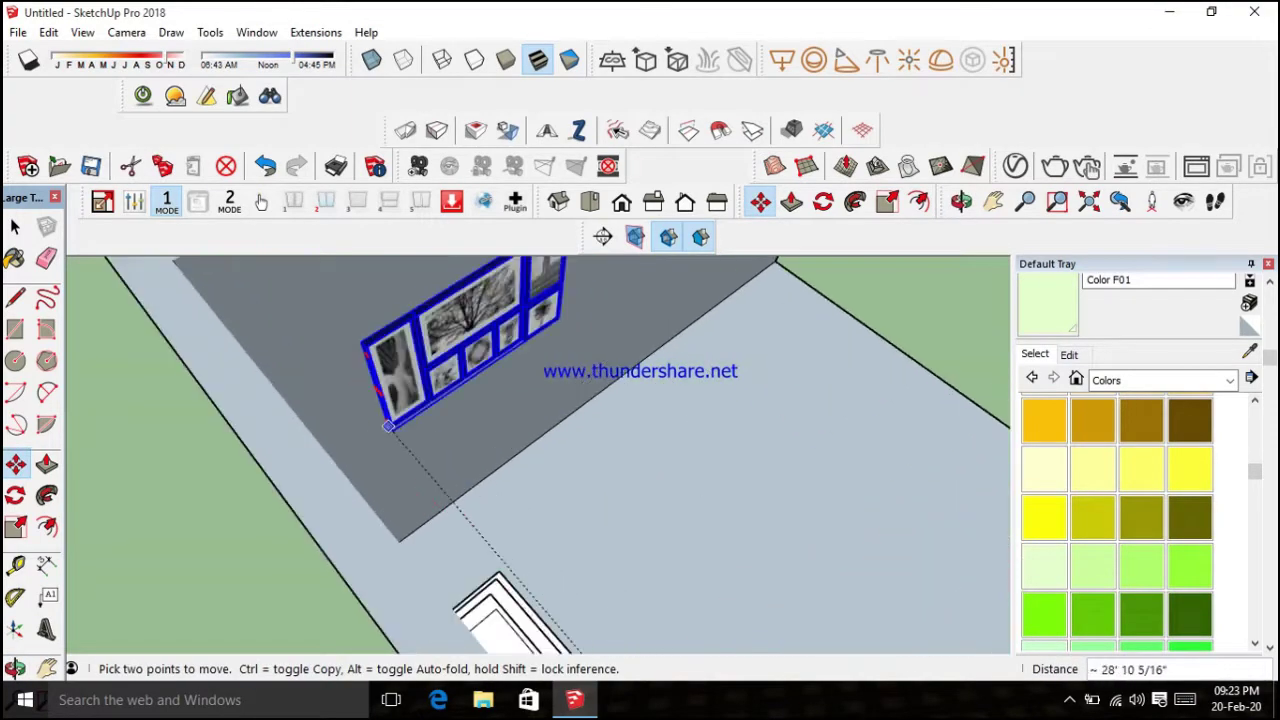
scroll(460, 420, "down", 2)
middle_click_drag(400, 430, 430, 445)
mouse_move(460, 400)
middle_mouse_down()
mouse_move(500, 380)
mouse_move(545, 385)
middle_mouse_up()
scroll(534, 420, "down", 3)
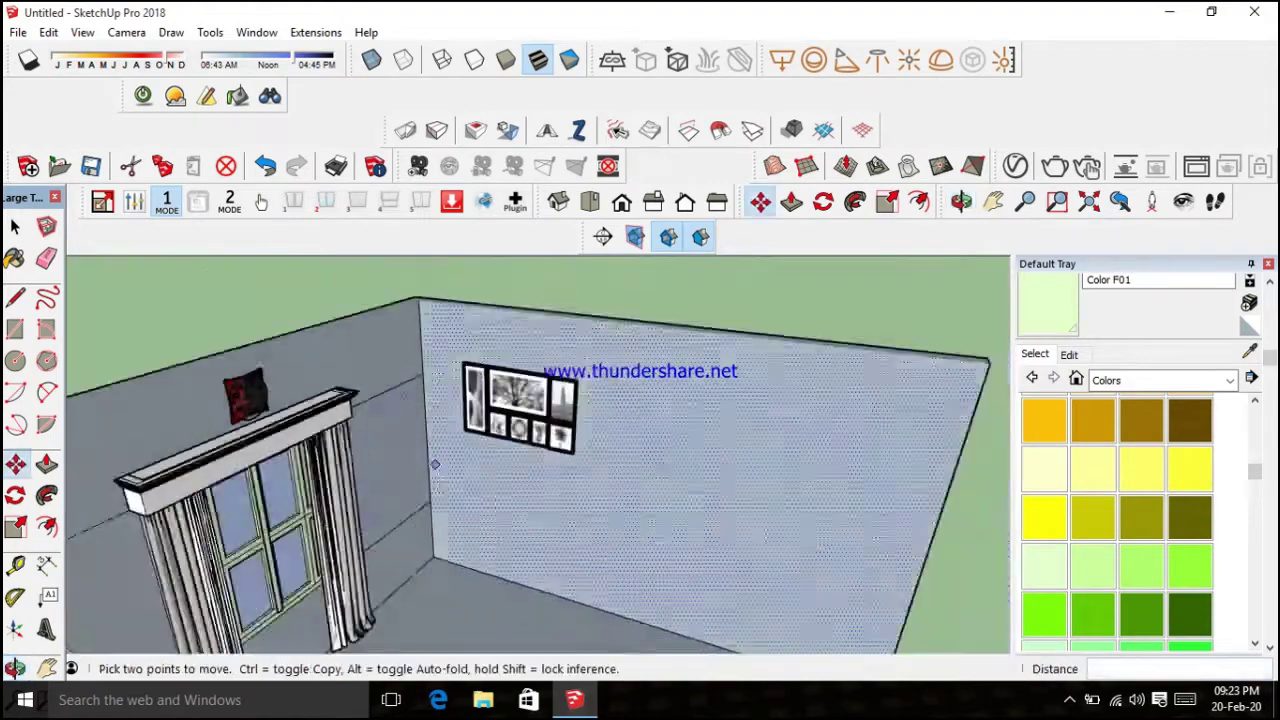
scroll(534, 420, "up", 2)
key("space")
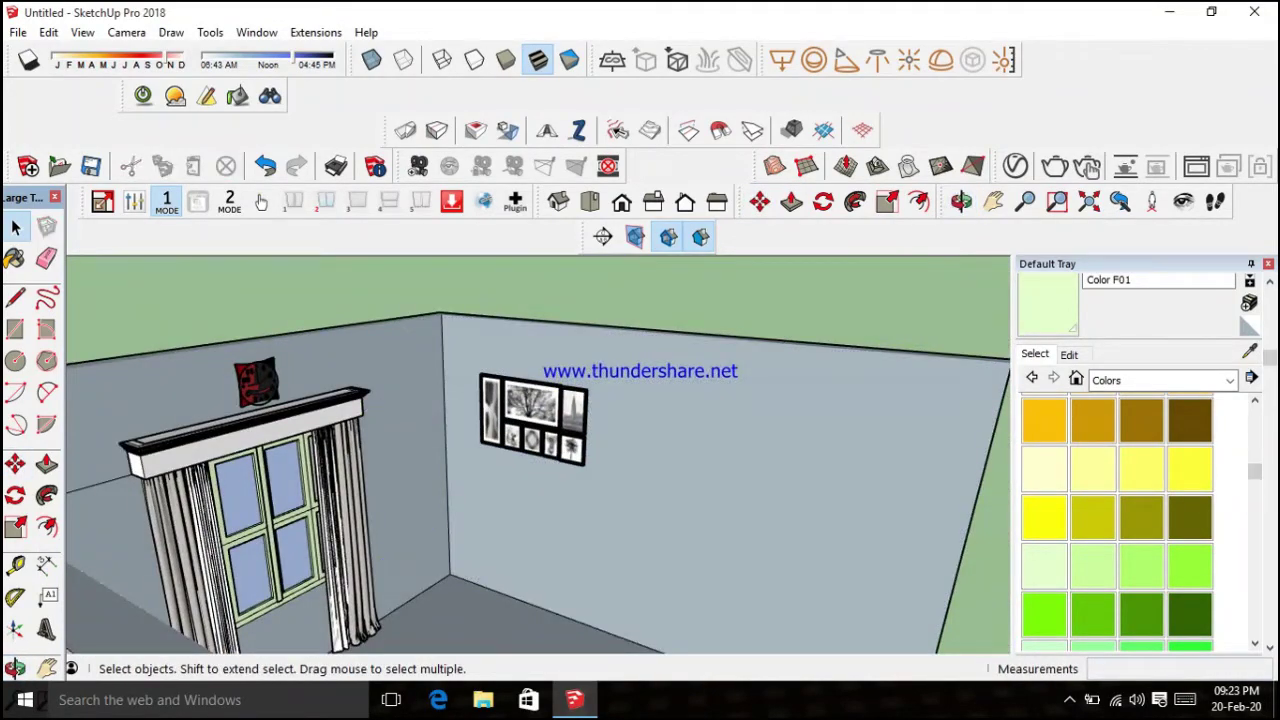
middle_click_drag(540, 450, 580, 450)
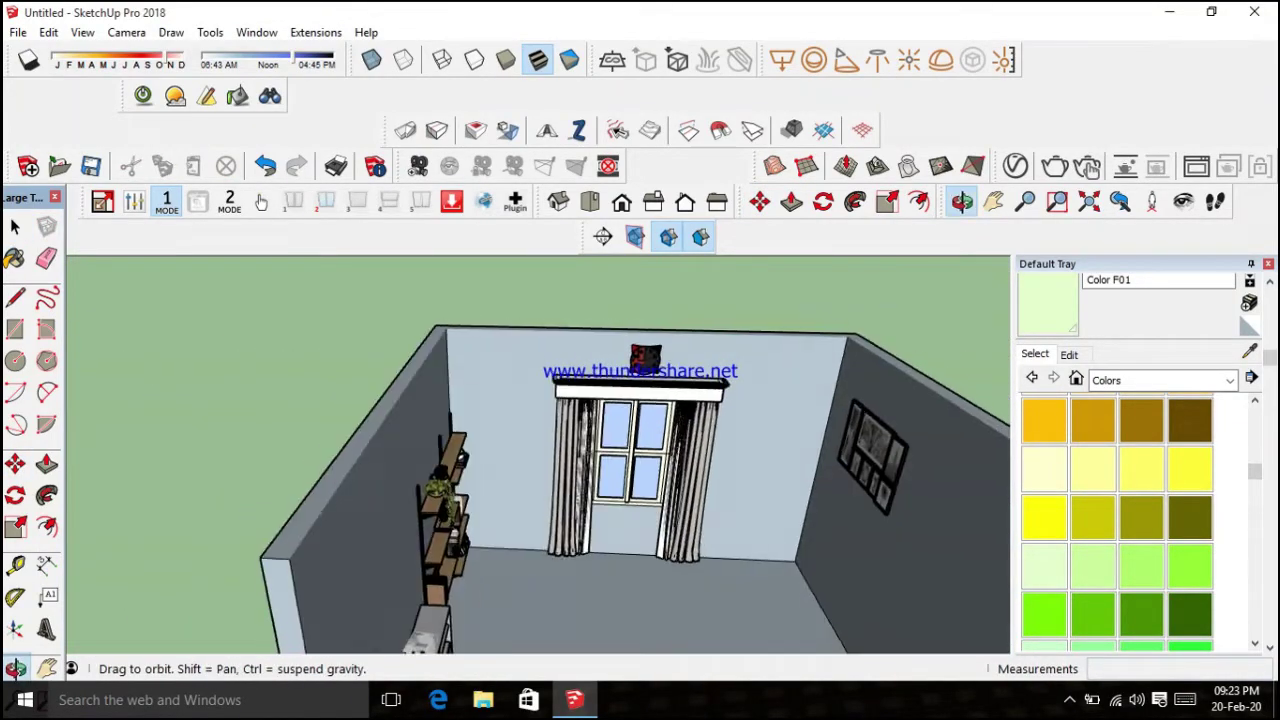
left_click(18, 32)
Import the commode3 model and set it down beside the room
left_click(40, 299)
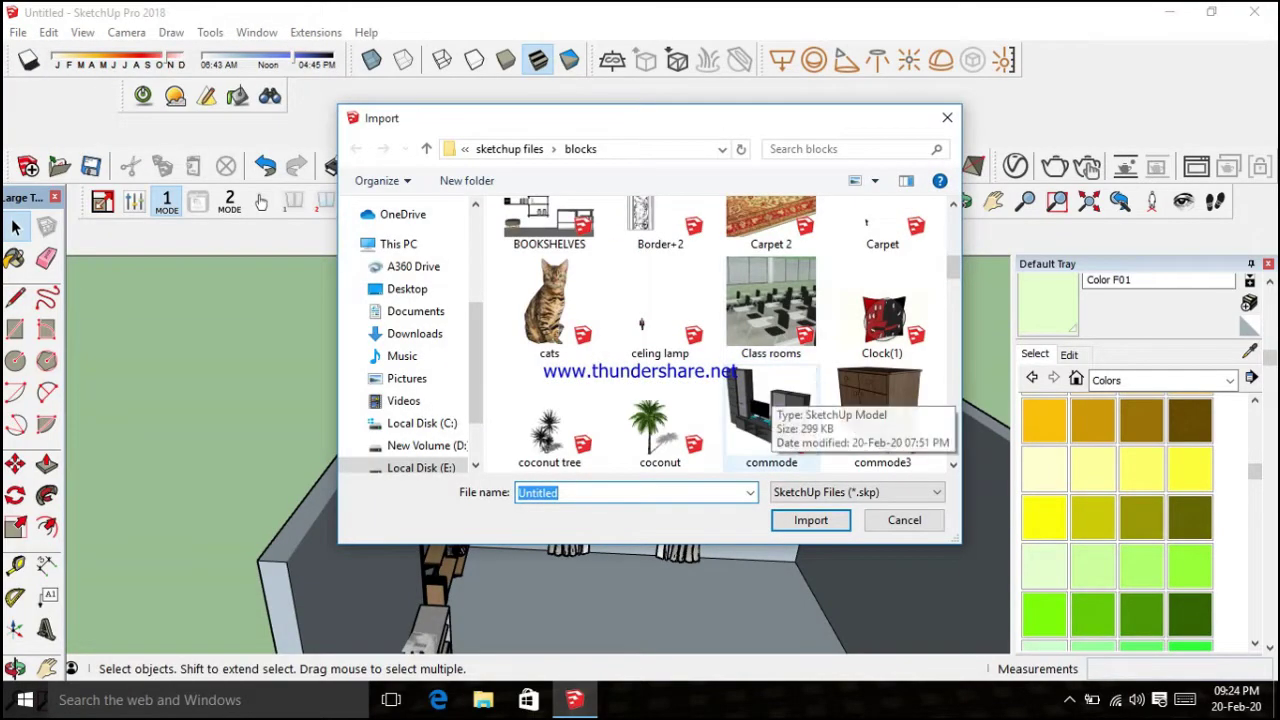
scroll(765, 385, "down", 1)
left_click(880, 350)
left_click(811, 520)
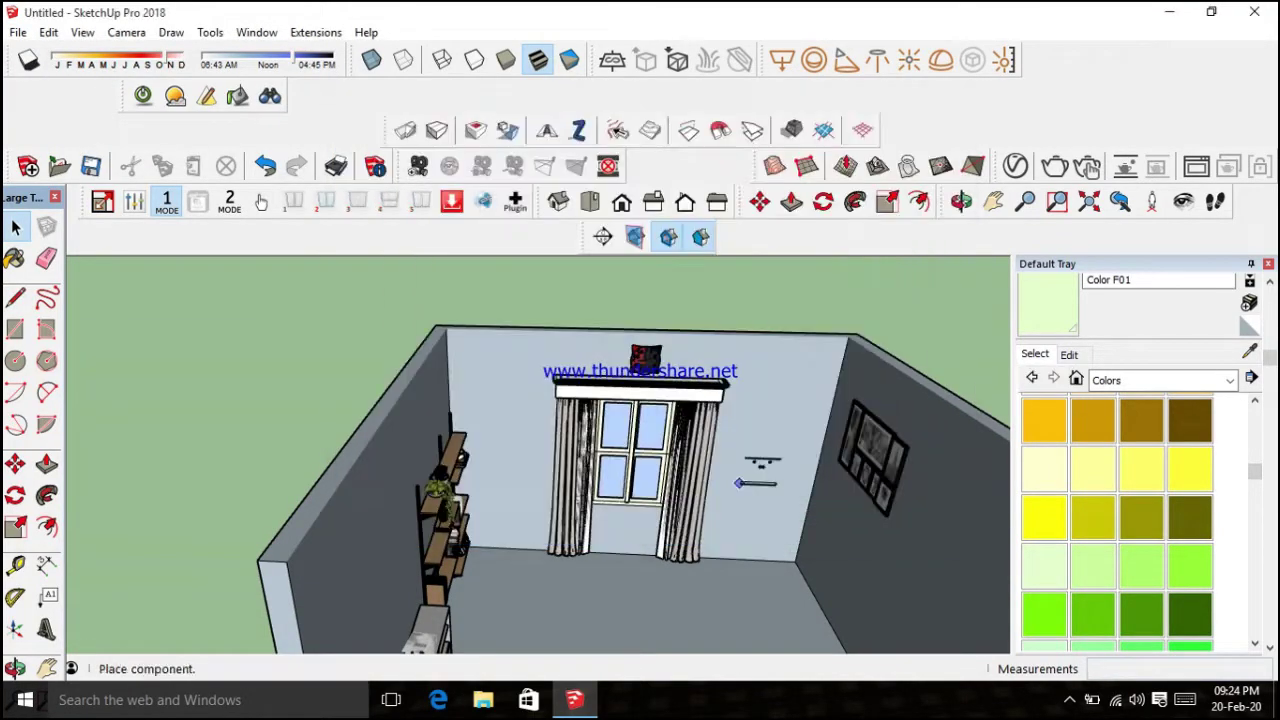
scroll(285, 460, "up", 2)
scroll(290, 540, "up", 3)
scroll(280, 556, "up", 3)
middle_click_drag(280, 556, 340, 550)
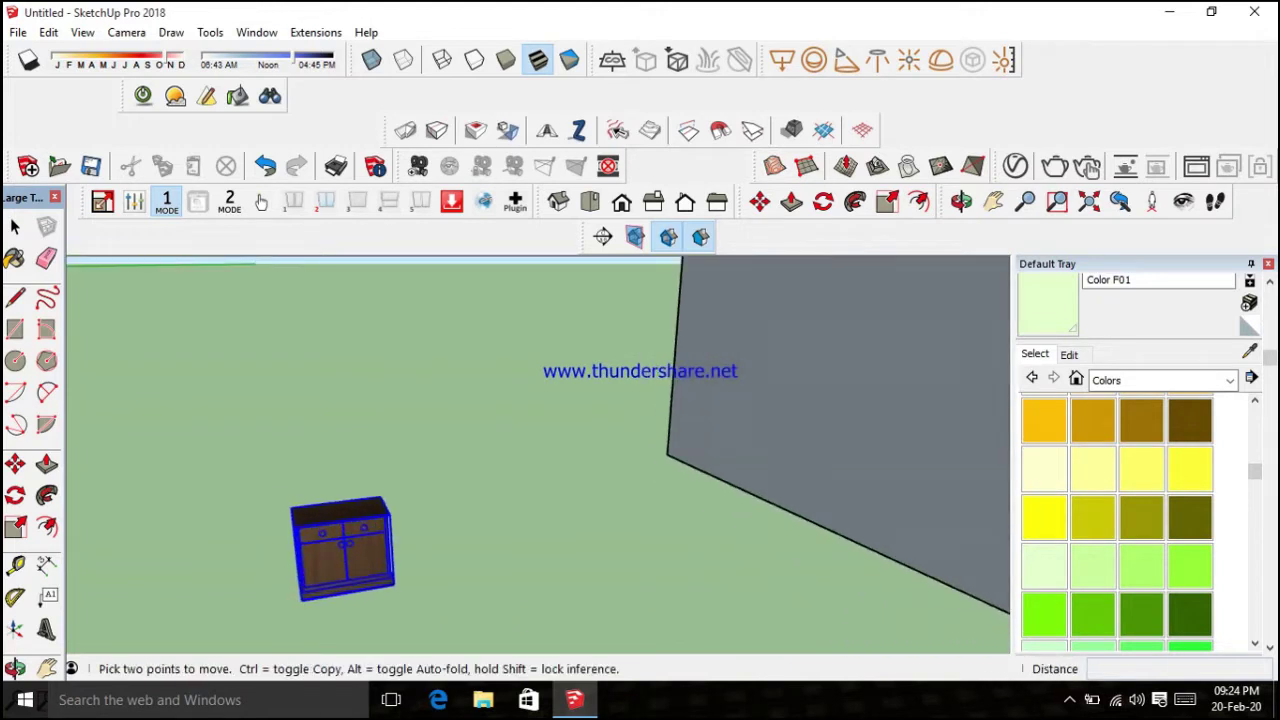
Dimension the commode's height
left_click(305, 598)
left_click(46, 565)
left_click(301, 502)
left_click(308, 600)
left_click(238, 604)
scroll(540, 420, "down", 1)
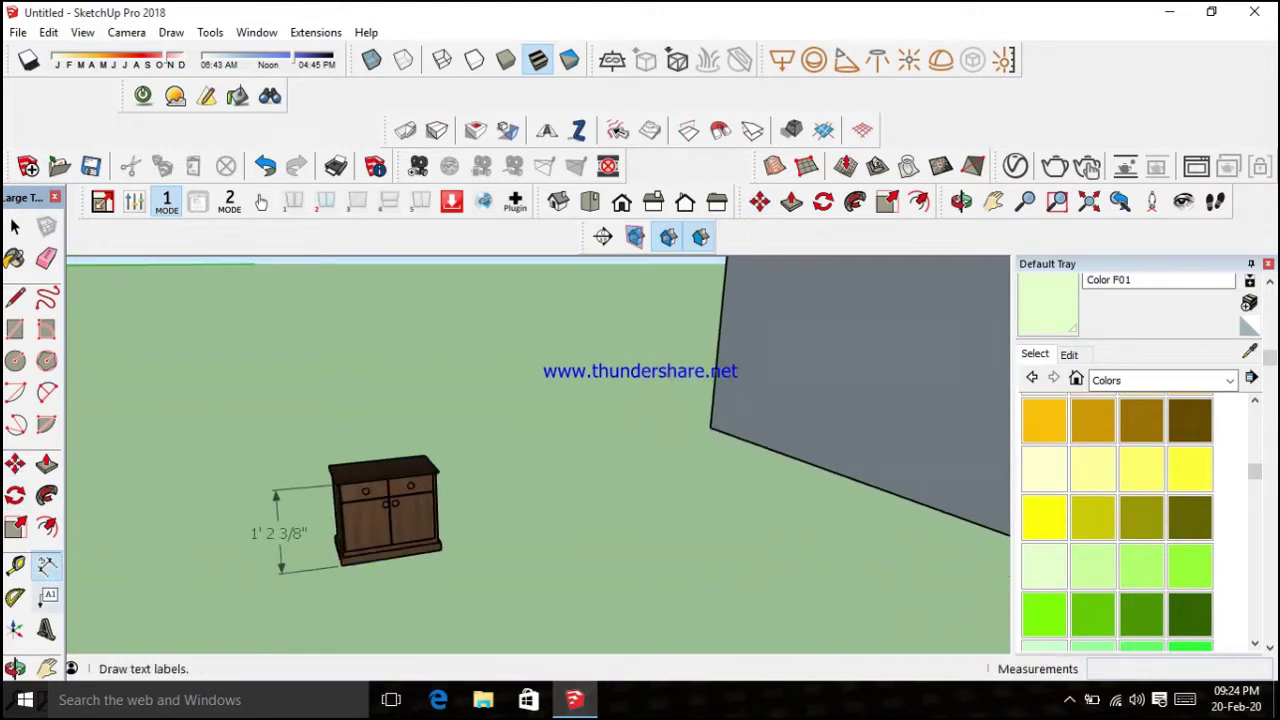
Scale the commode up to about twice its size
left_click(15, 527)
left_click(385, 510)
left_click_drag(333, 476, 193, 404)
left_click(15, 227)
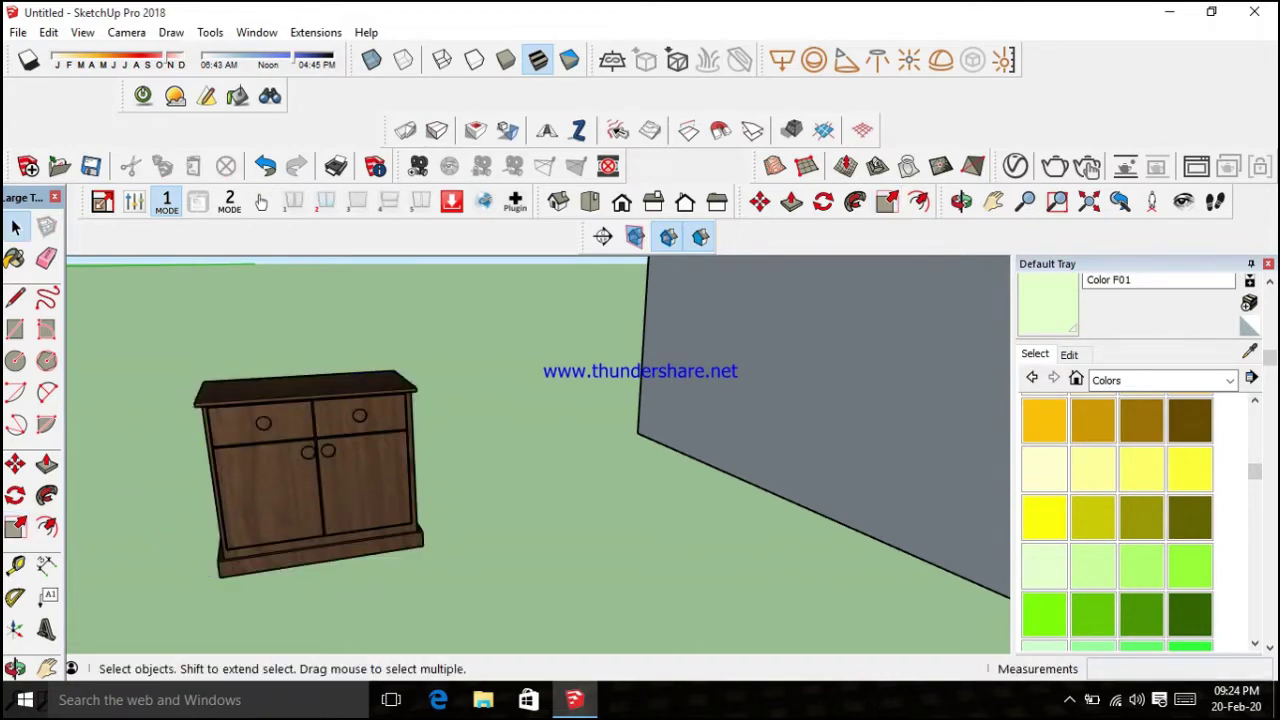
scroll(560, 450, "down", 2)
Move the enlarged commode into the bedroom beside the window
mouse_move(560, 450)
middle_mouse_down()
mouse_move(640, 450)
mouse_move(600, 450)
middle_mouse_up()
left_click(300, 497)
scroll(560, 450, "up", 2)
scroll(300, 470, "up", 3)
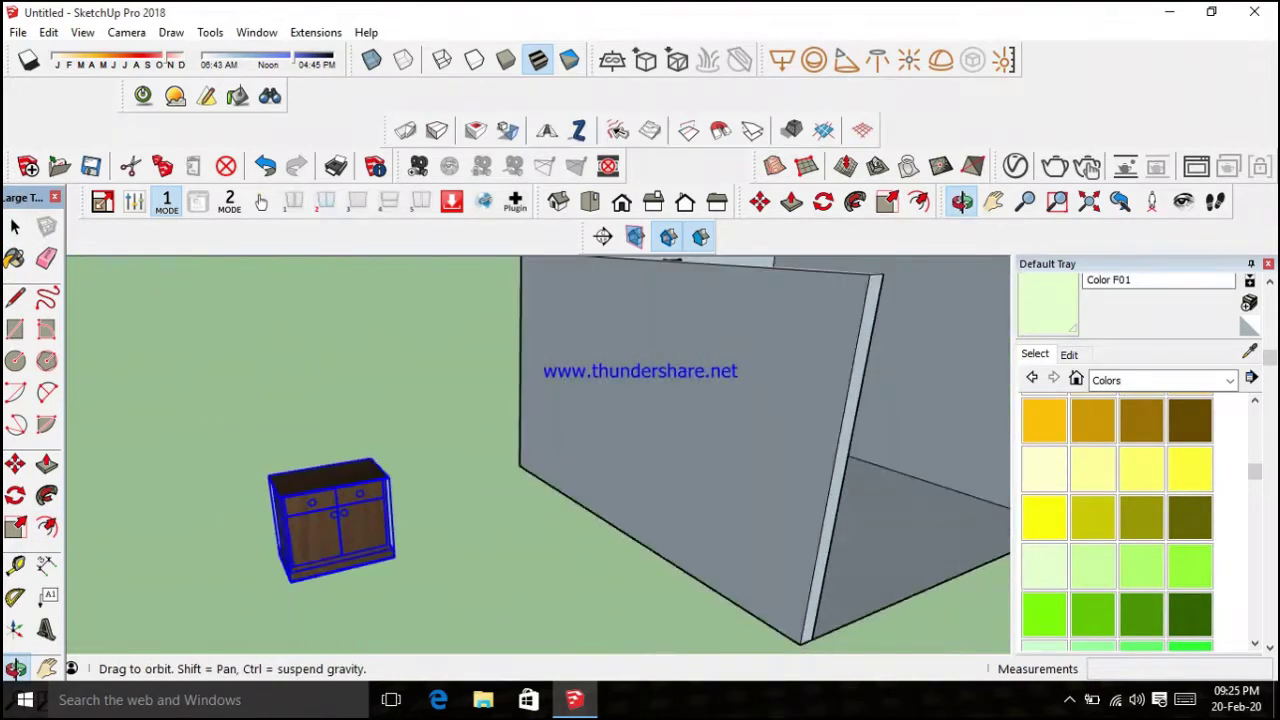
scroll(380, 500, "up", 2)
key("m")
left_click(373, 592)
scroll(400, 500, "down", 3)
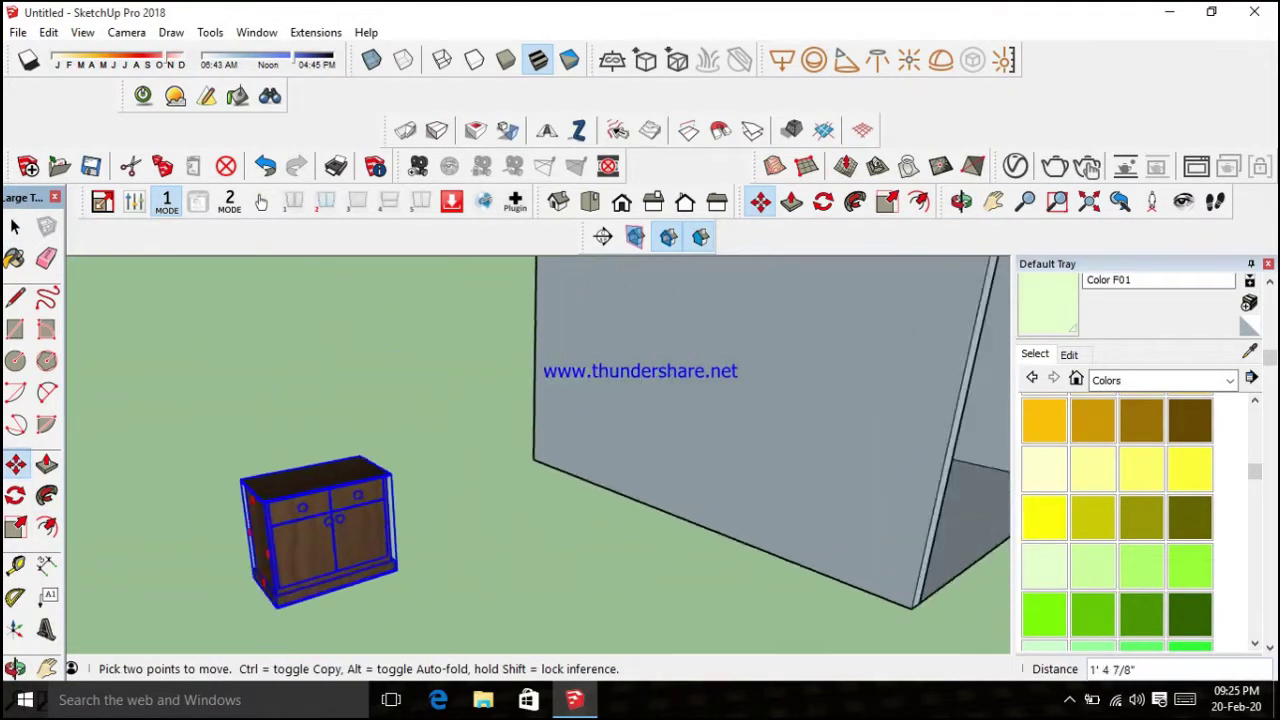
mouse_move(400, 500)
middle_mouse_down()
mouse_move(440, 470)
mouse_move(465, 500)
middle_mouse_up()
scroll(459, 461, "up", 3)
scroll(459, 461, "up", 2)
scroll(460, 465, "down", 2)
scroll(462, 505, "up", 2)
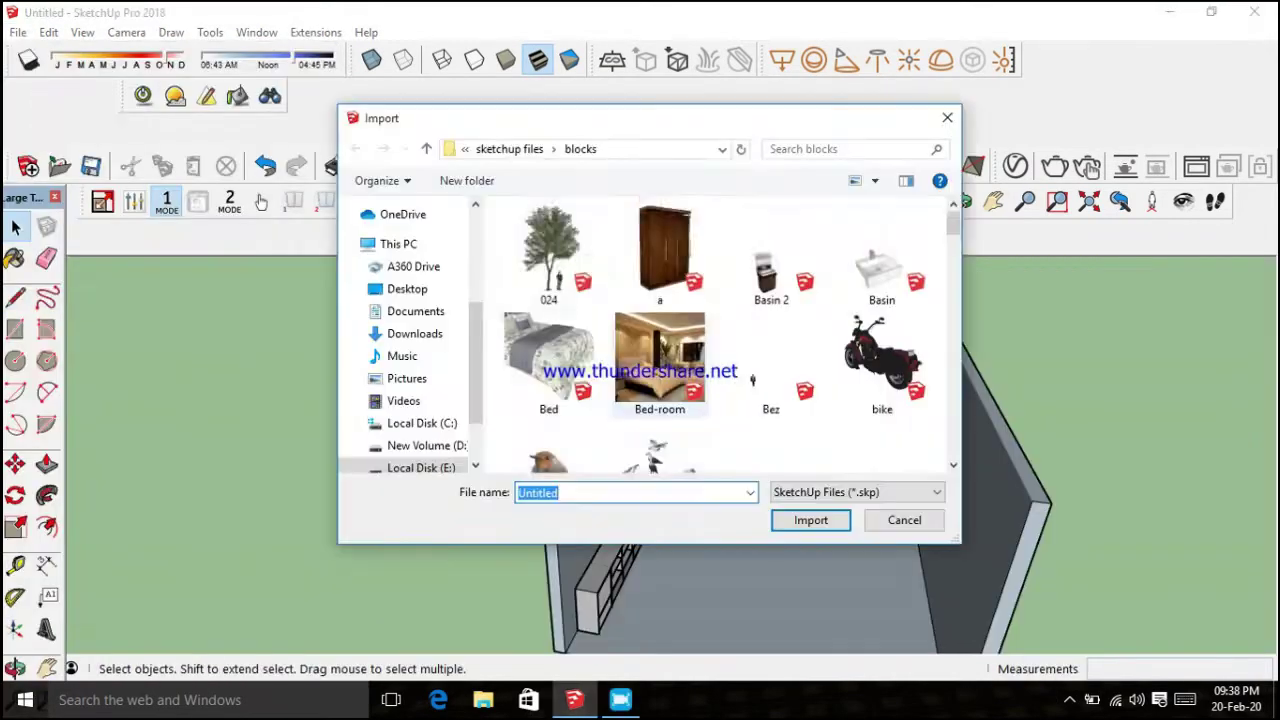
Import the Lamp big model into the scene
scroll(652, 372, "down", 3)
scroll(740, 410, "down", 3)
scroll(800, 350, "down", 3)
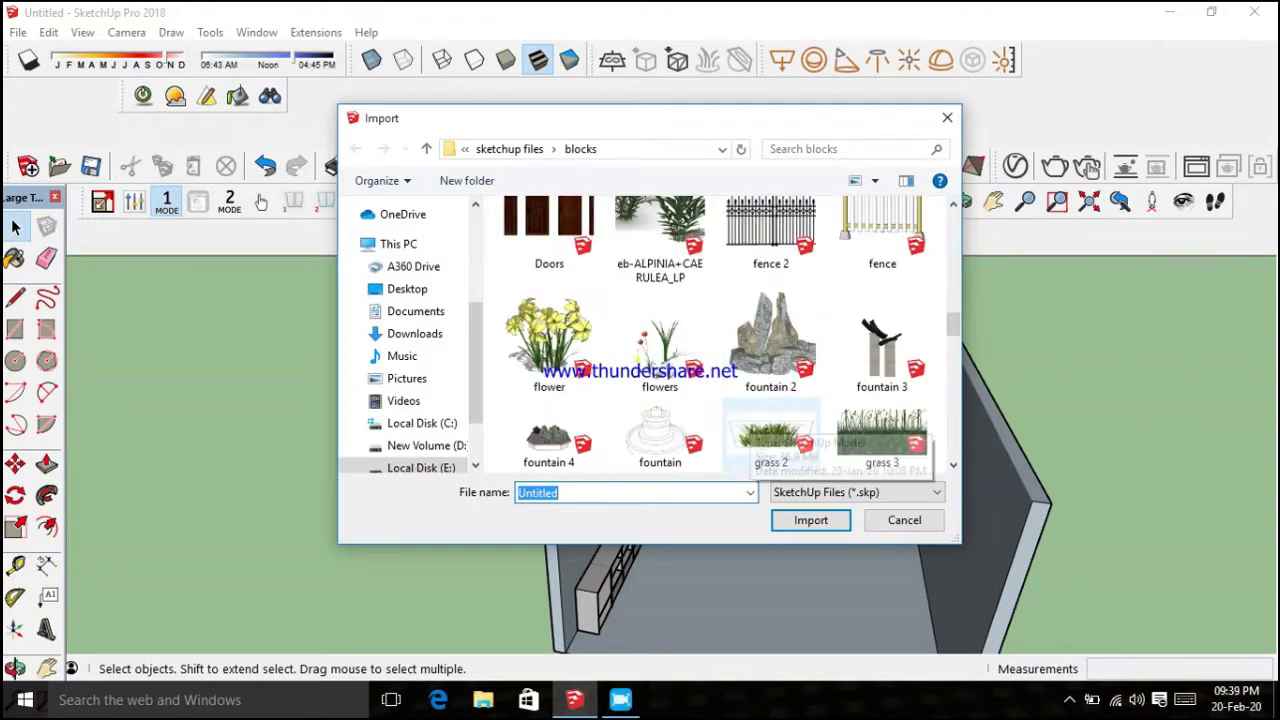
scroll(880, 300, "down", 3)
double_click(882, 300)
scroll(403, 549, "down", 2)
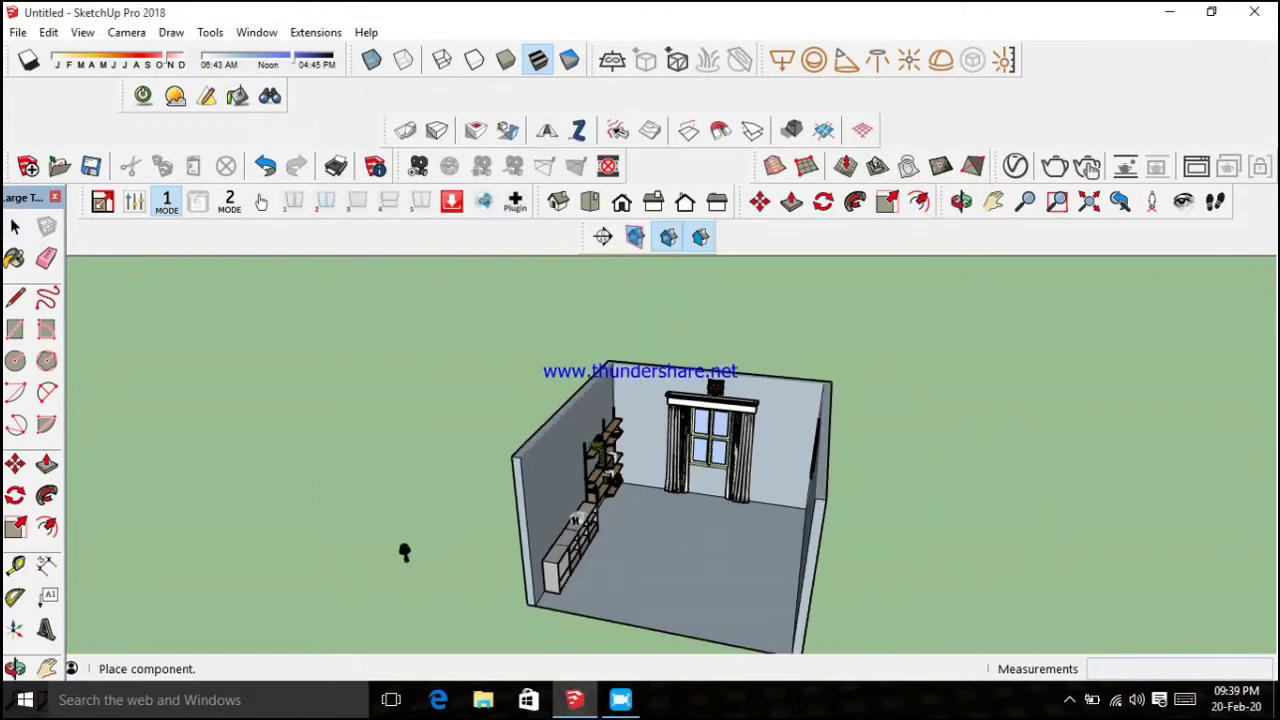
scroll(397, 543, "up", 4)
scroll(400, 530, "up", 3)
scroll(557, 500, "up", 3)
scroll(557, 540, "up", 2)
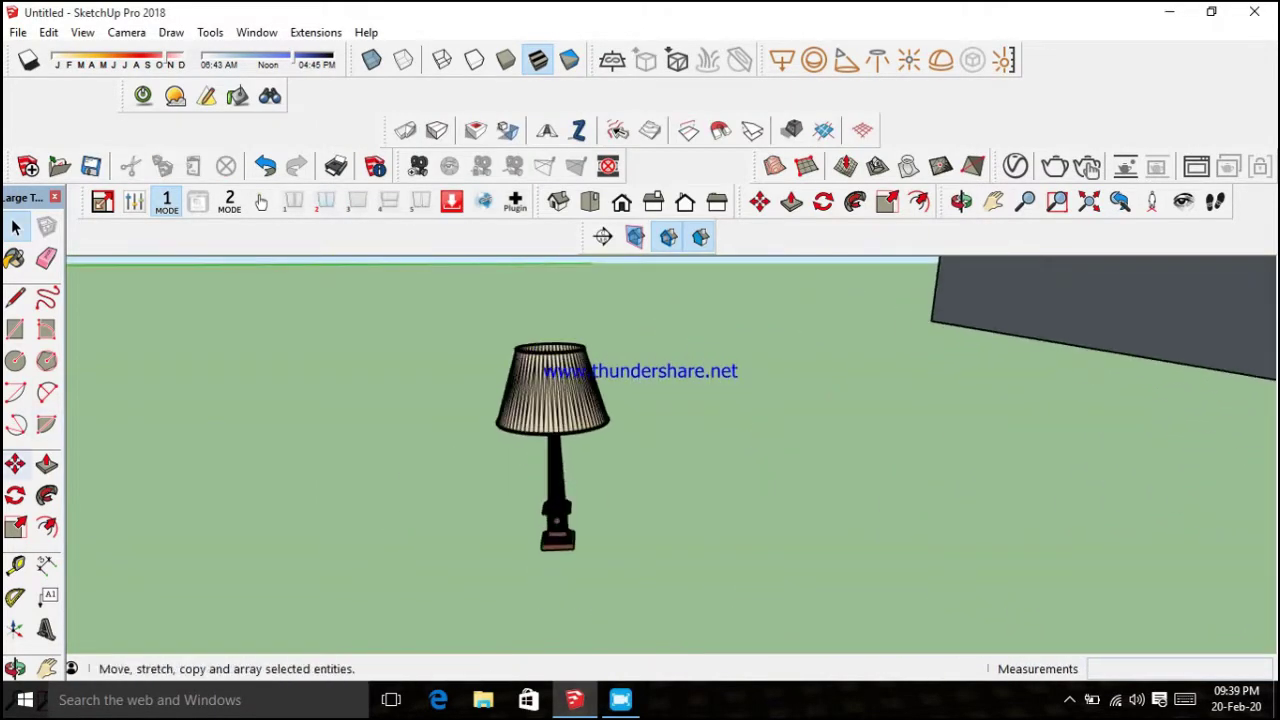
Dimension the lamp's height from its base to its top
left_click(557, 545)
left_click(47, 565)
left_click(535, 353)
left_click(557, 548)
left_click(371, 455)
key("space")
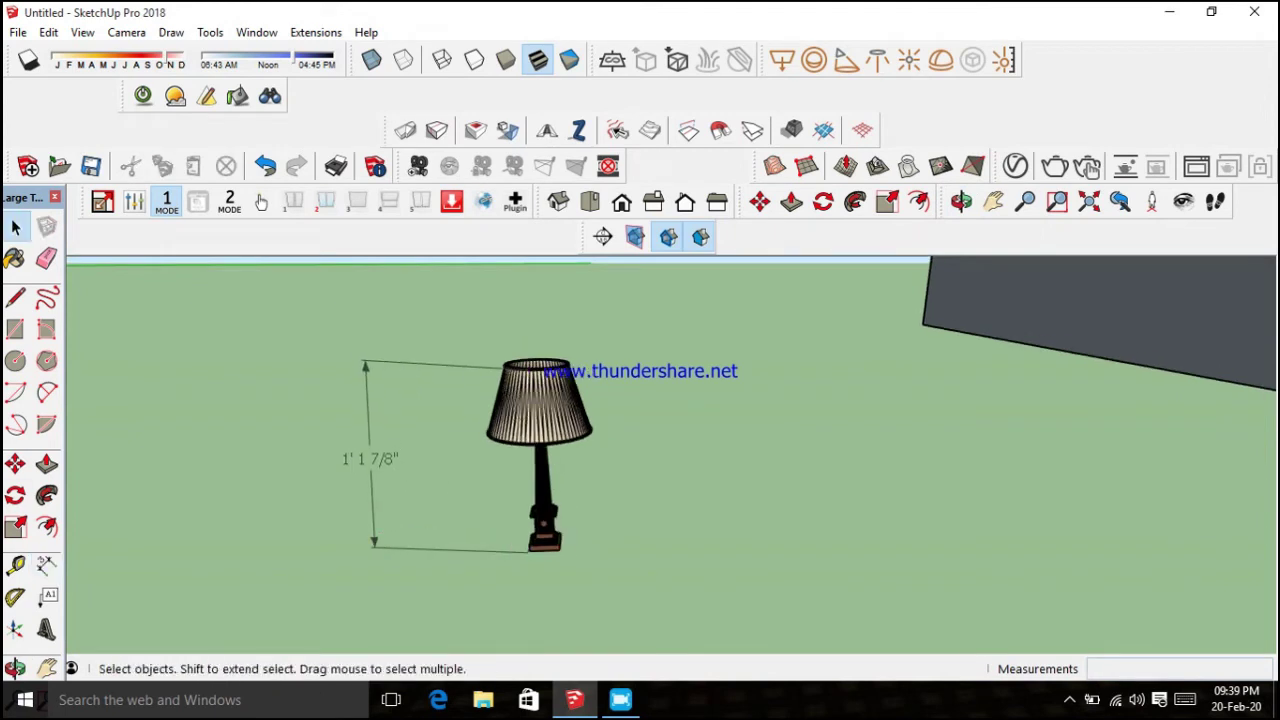
Scale the lamp upward until it stands about 3' tall
left_click(545, 470)
left_click(15, 527)
left_click(535, 358)
scroll(515, 500, "down", 3)
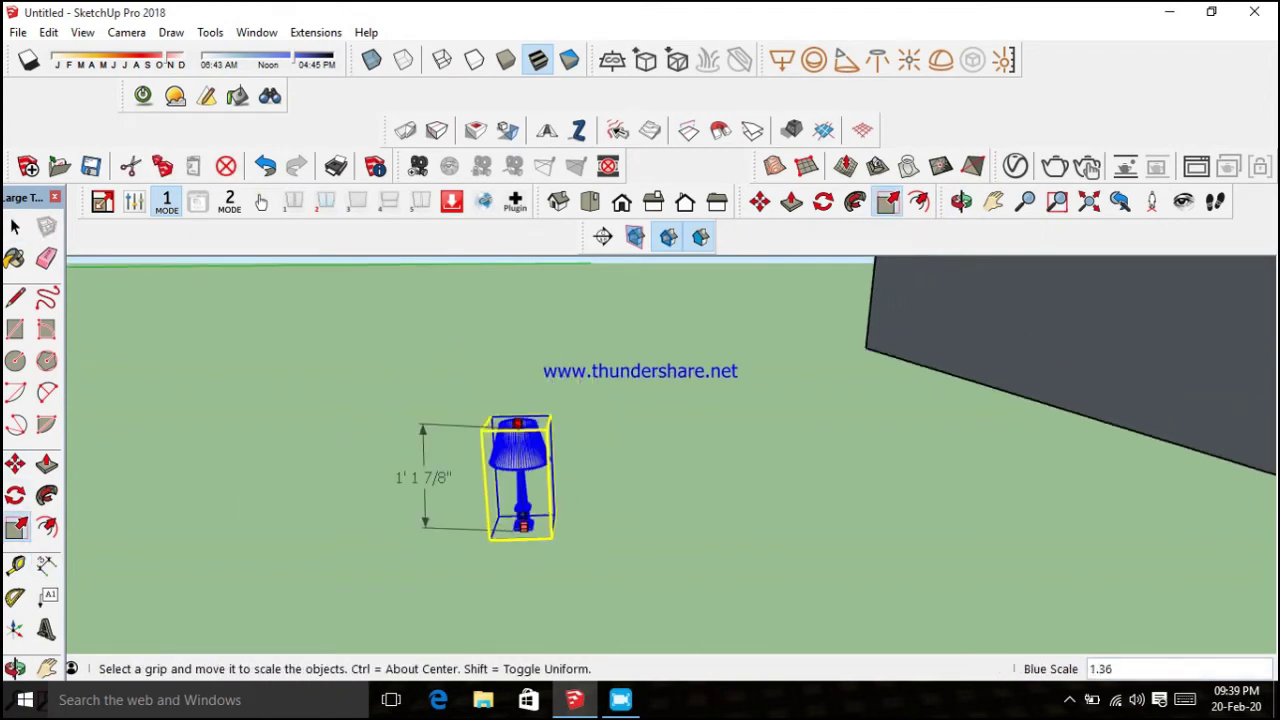
scroll(515, 500, "up", 3)
scroll(512, 360, "down", 1)
scroll(512, 350, "down", 1)
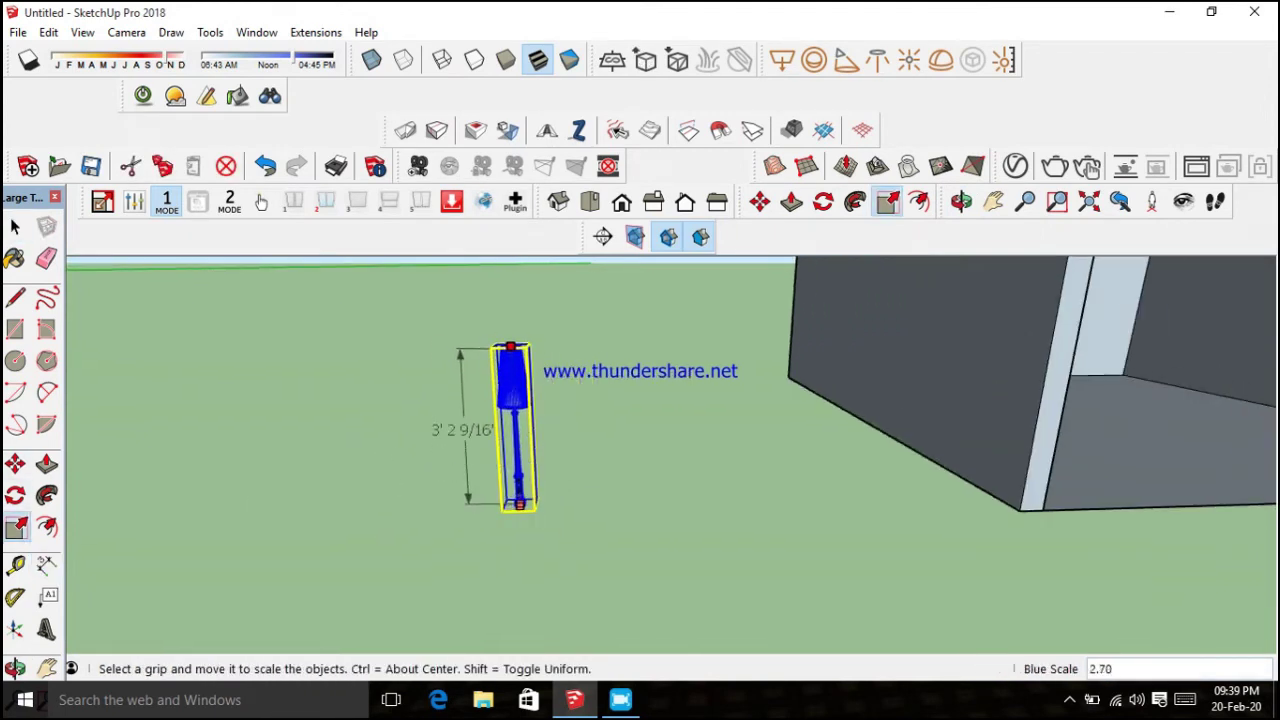
scroll(513, 421, "down", 1)
left_click(513, 414)
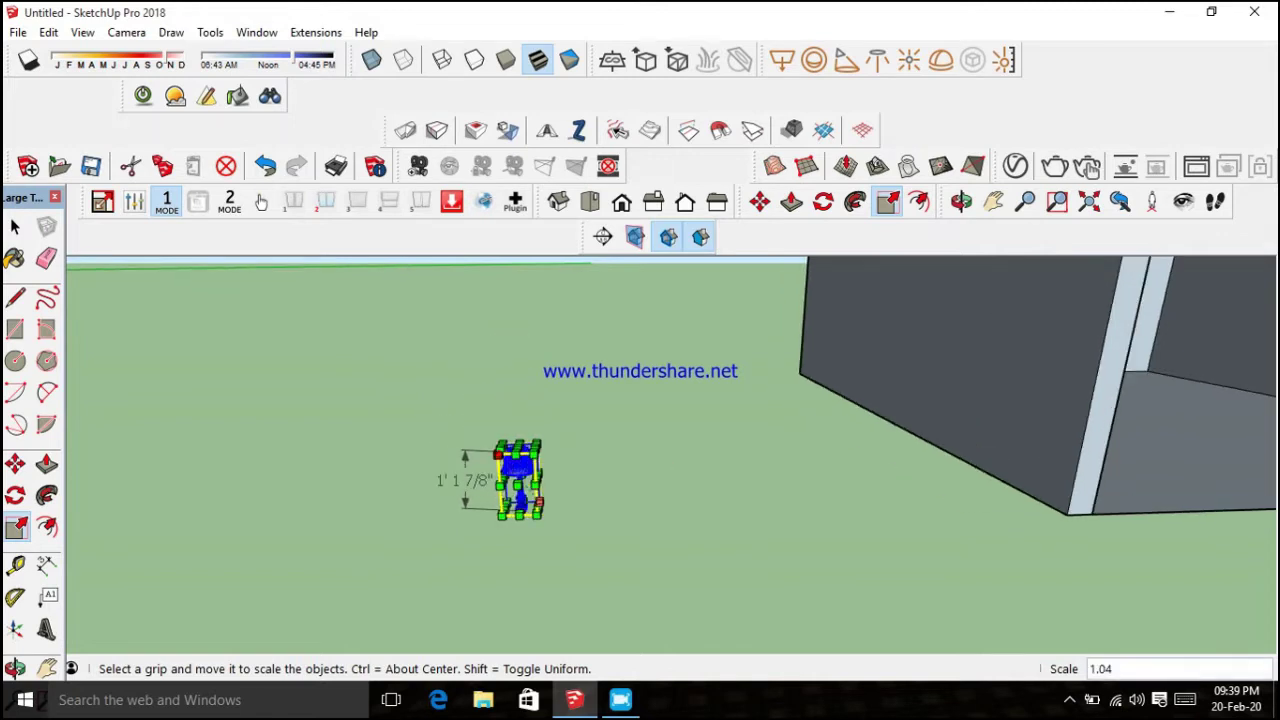
scroll(510, 412, "up", 2)
left_click(505, 411)
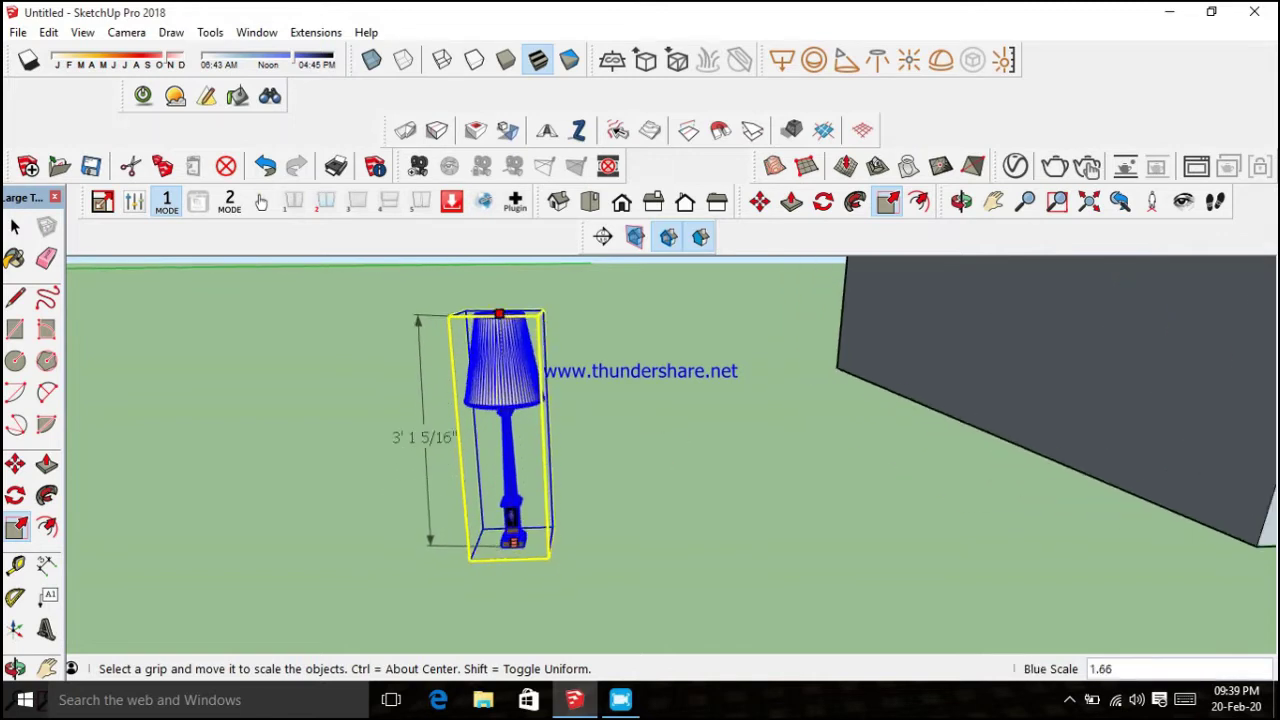
left_click(500, 323)
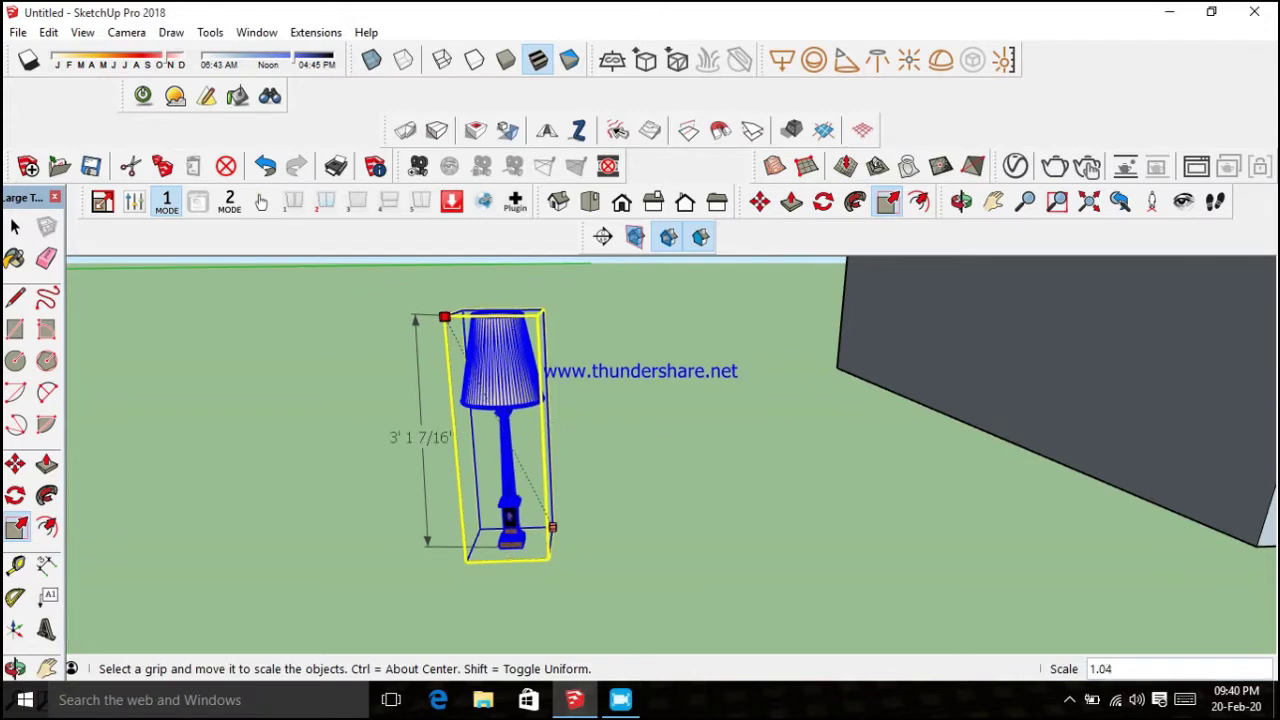
scroll(544, 443, "down", 3)
mouse_move(544, 443)
middle_mouse_down()
mouse_move(600, 470)
mouse_move(600, 380)
middle_mouse_up()
key("space")
Move the lamp into the room beside the shelves near the window
scroll(600, 450, "up", 3)
key("m")
scroll(620, 520, "up", 2)
left_click(894, 566)
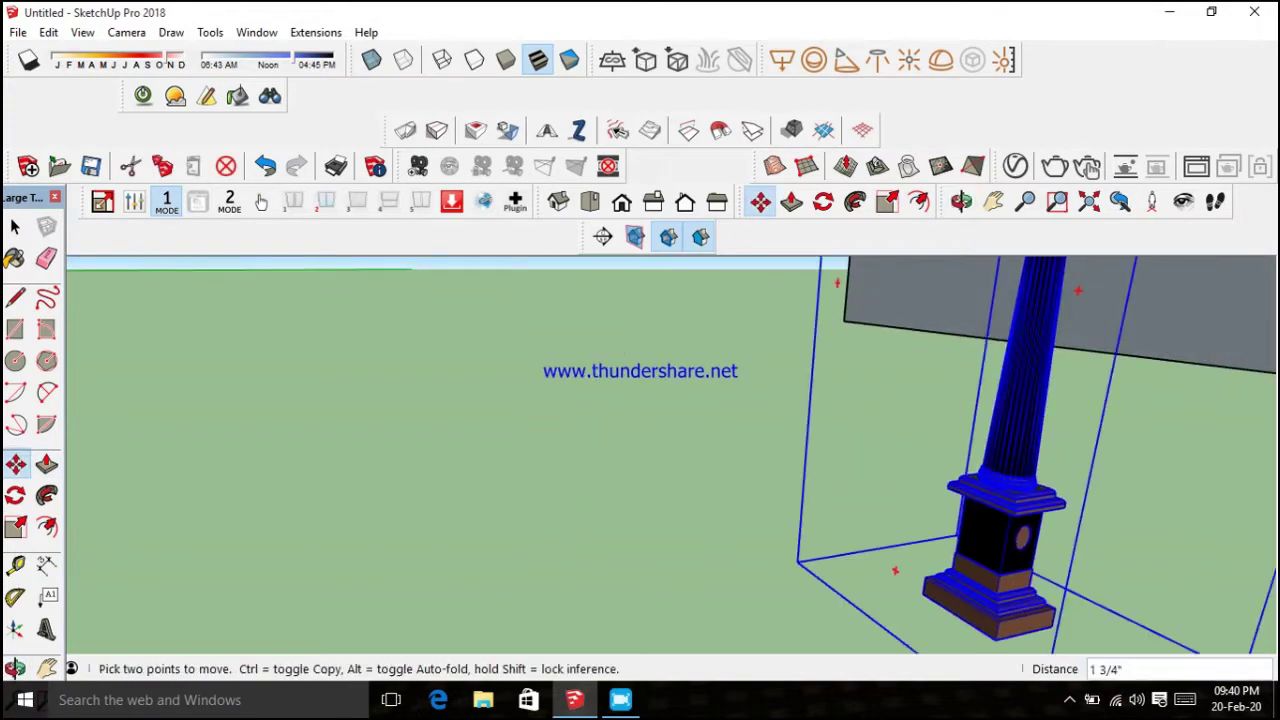
scroll(894, 566, "down", 3)
scroll(740, 528, "down", 3)
scroll(740, 528, "up", 3)
scroll(617, 452, "up", 3)
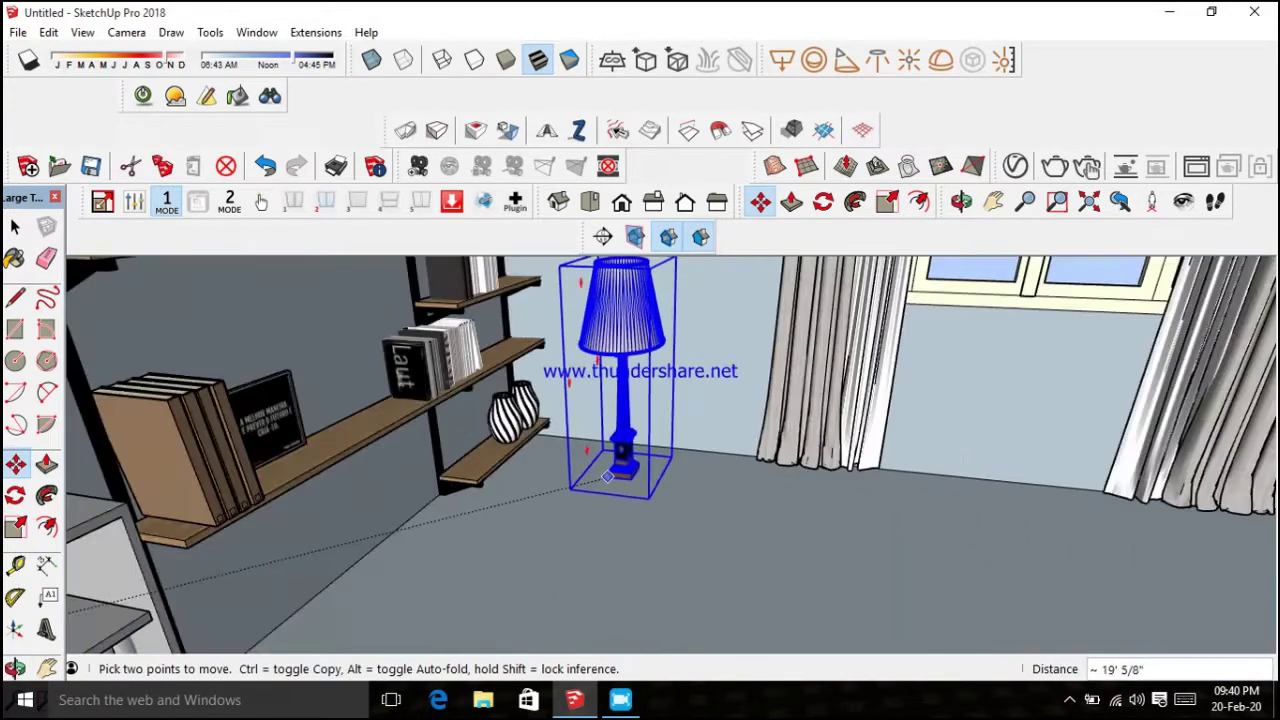
scroll(612, 457, "up", 1)
left_click(626, 483)
middle_click_drag(626, 483, 500, 460)
scroll(640, 450, "down", 3)
Enlarge the lamp slightly taller and wider, then view the room from the front
key("m")
left_click(670, 470)
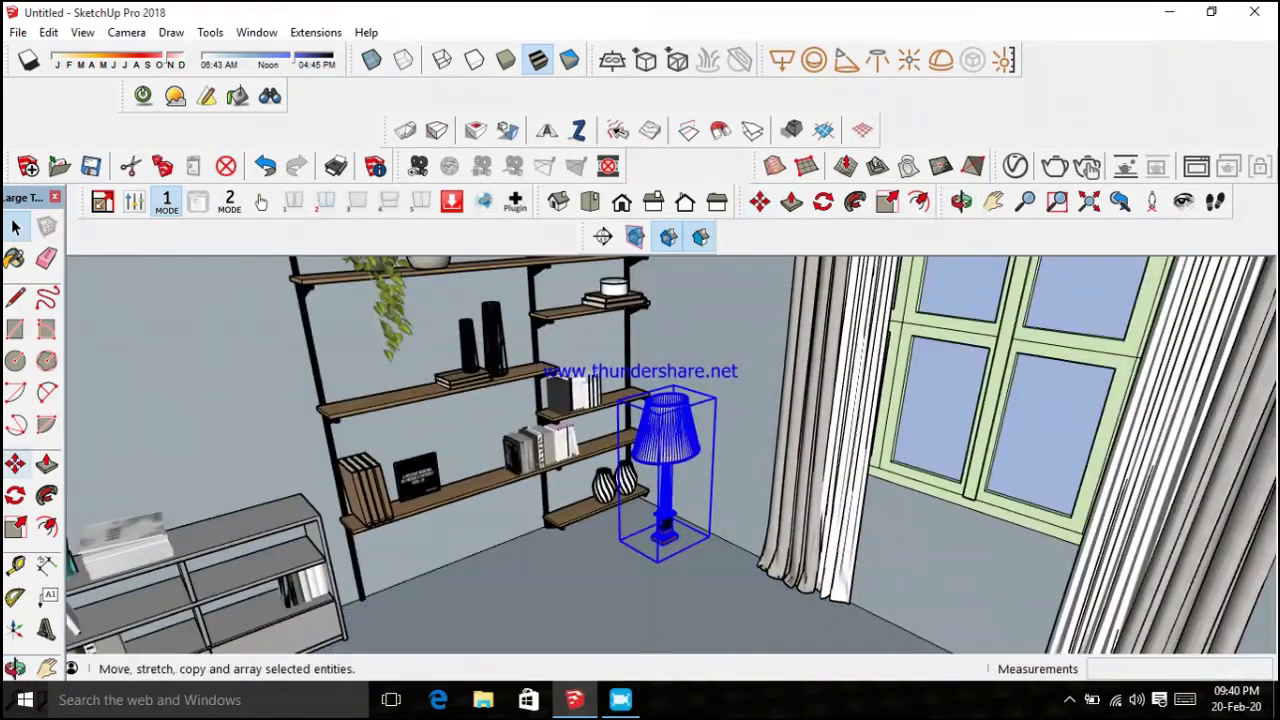
key("s")
left_click_drag(657, 408, 662, 322)
middle_click_drag(662, 322, 690, 440)
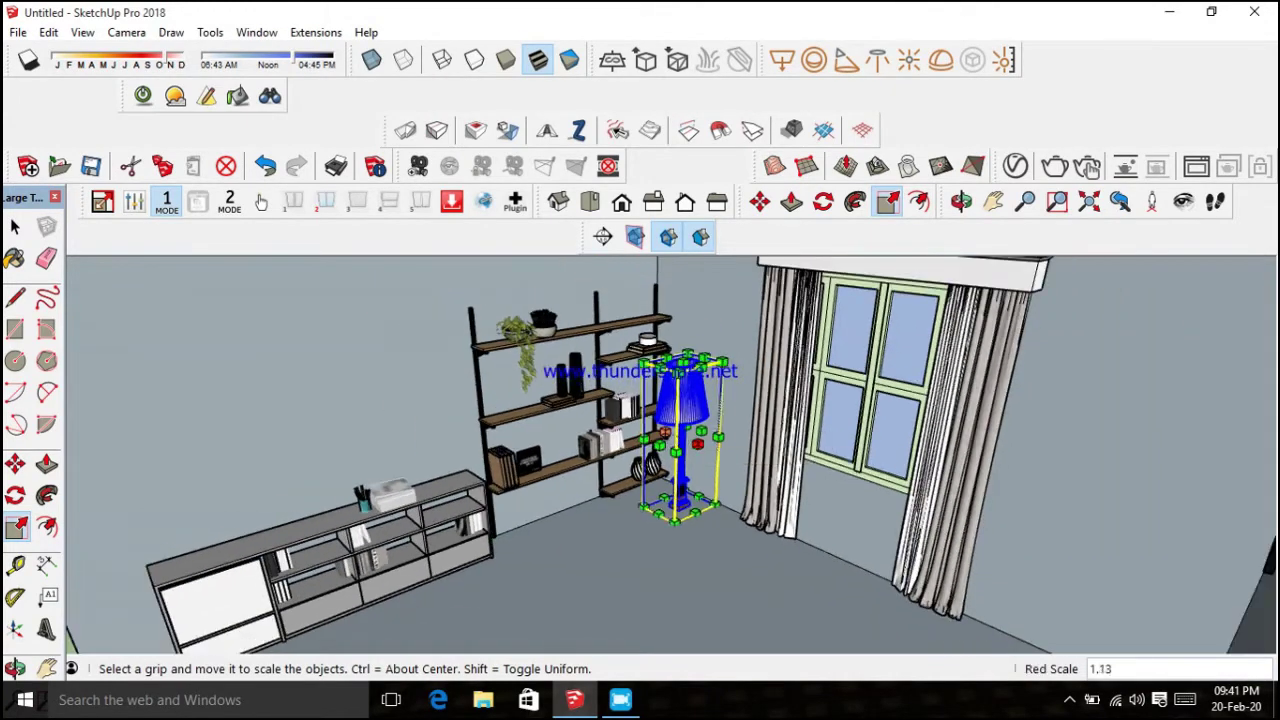
scroll(690, 440, "up", 5)
key("space")
scroll(690, 440, "down", 3)
scroll(690, 440, "down", 3)
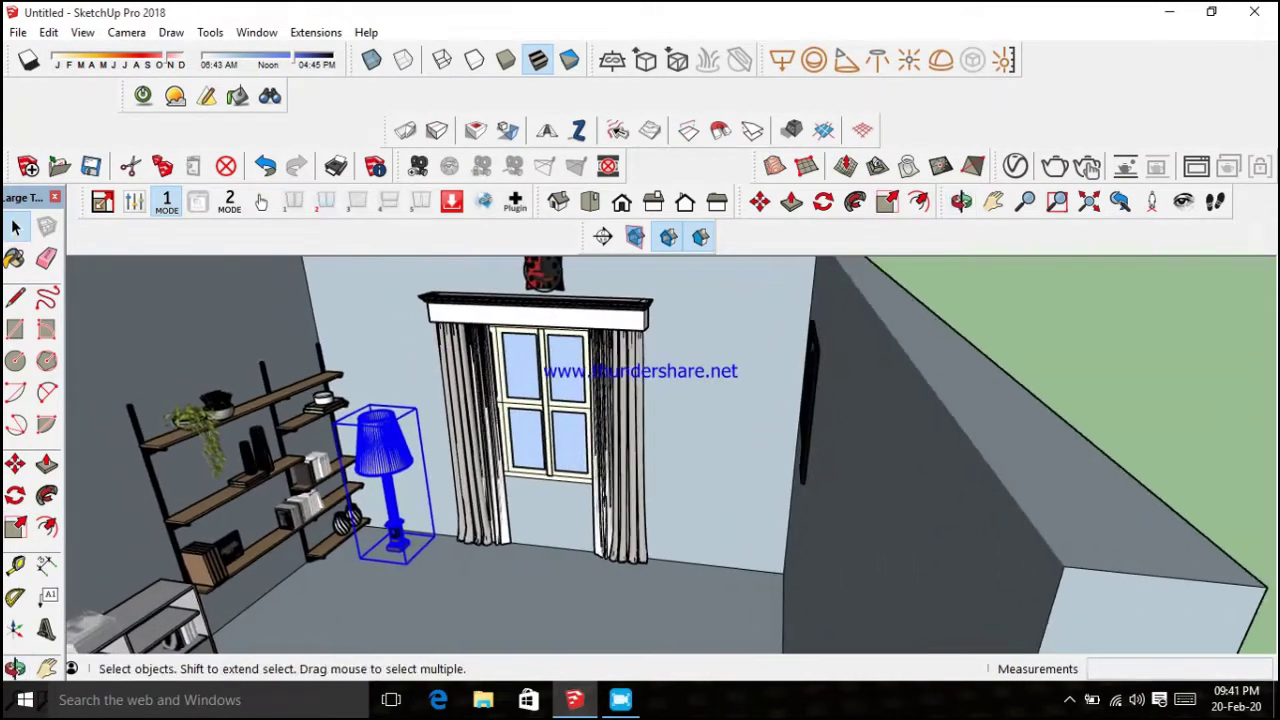
scroll(690, 440, "down", 3)
middle_click_drag(690, 440, 690, 450)
Import a double bed model from the blocks folder
left_click(18, 32)
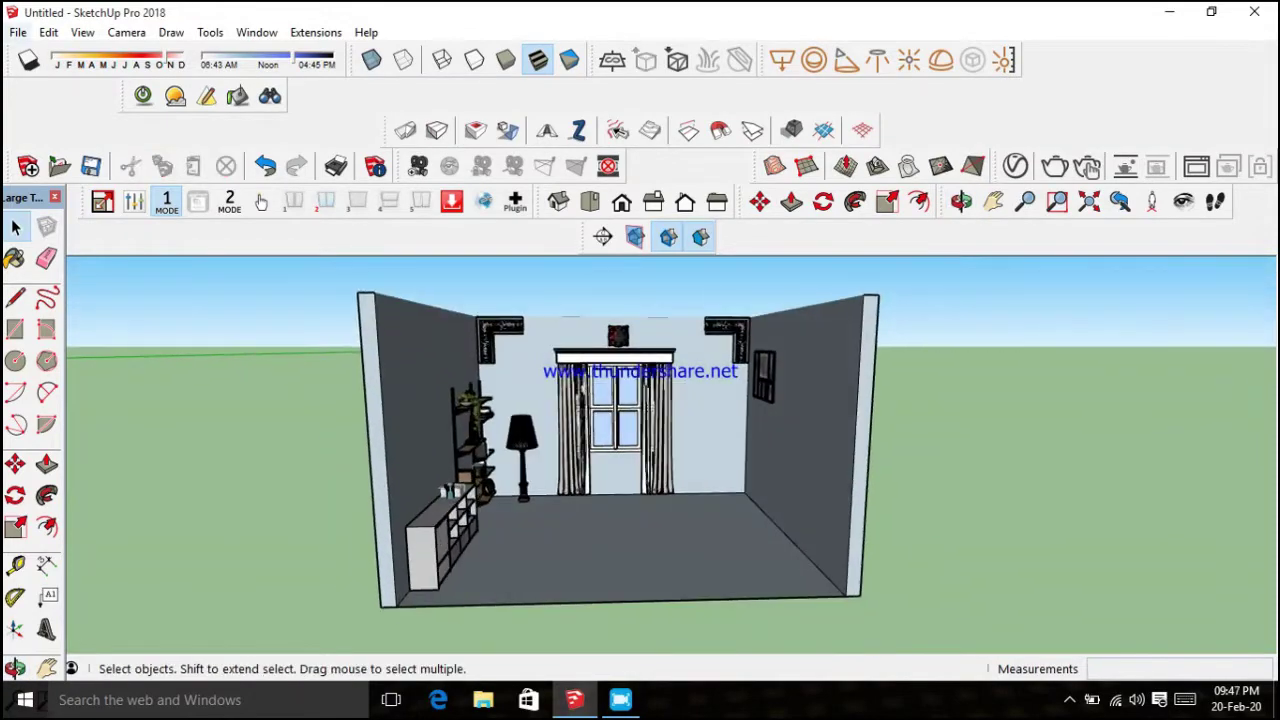
left_click(60, 310)
scroll(660, 410, "down", 2)
scroll(660, 410, "down", 3)
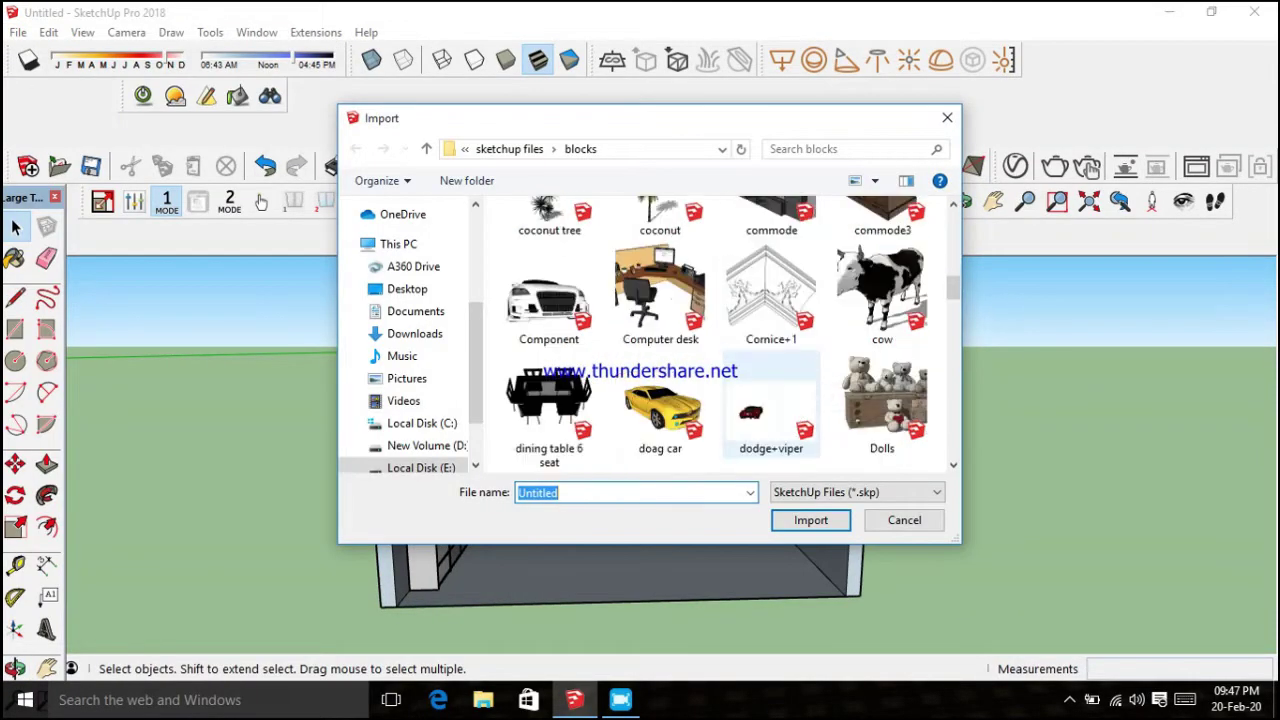
scroll(660, 410, "down", 5)
scroll(660, 410, "up", 6)
scroll(660, 330, "up", 3)
scroll(660, 330, "up", 3)
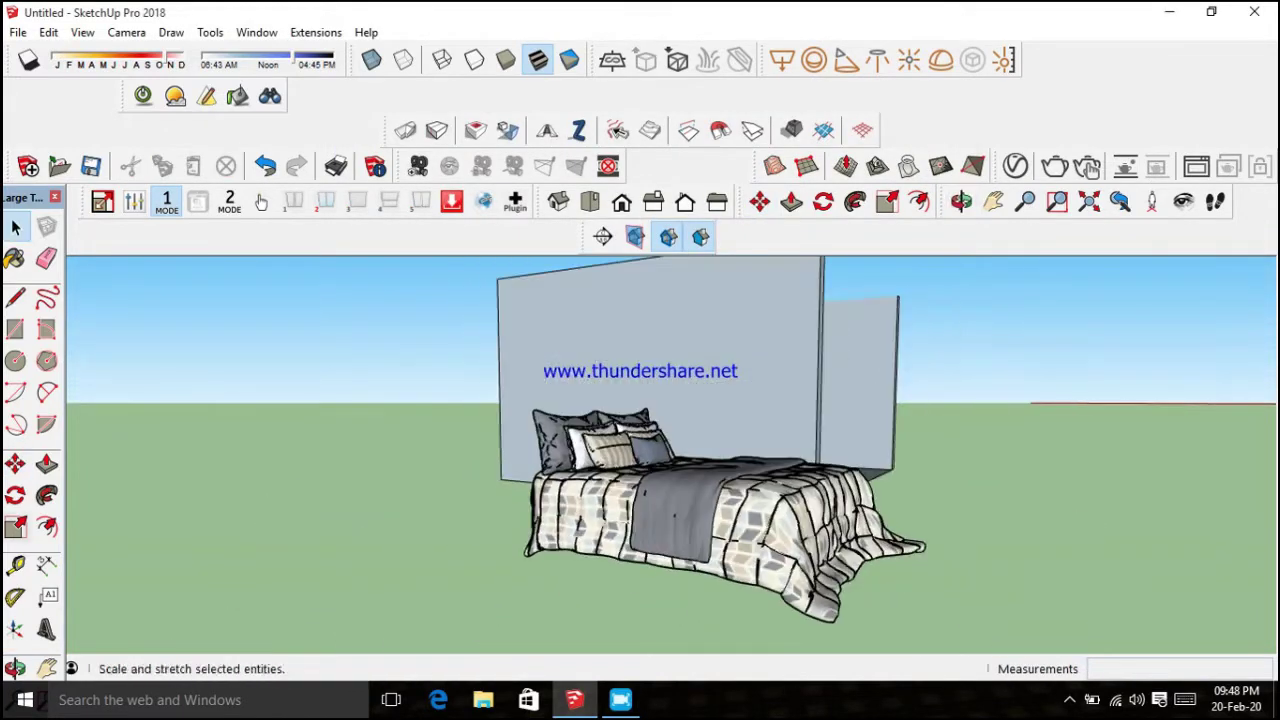
Measure the bed's length end to end
left_click(47, 565)
left_click(524, 552)
left_click(790, 598)
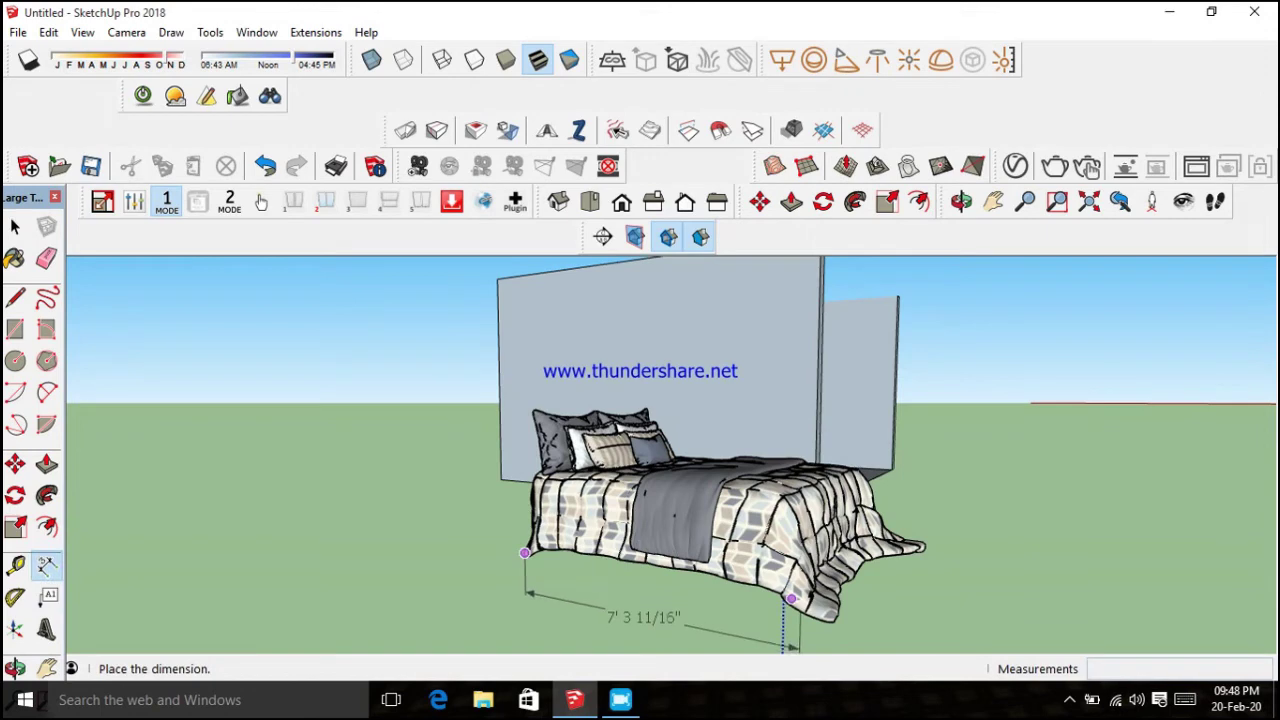
key("space")
Move the bed into the room against the window wall
key("m")
left_click(790, 600)
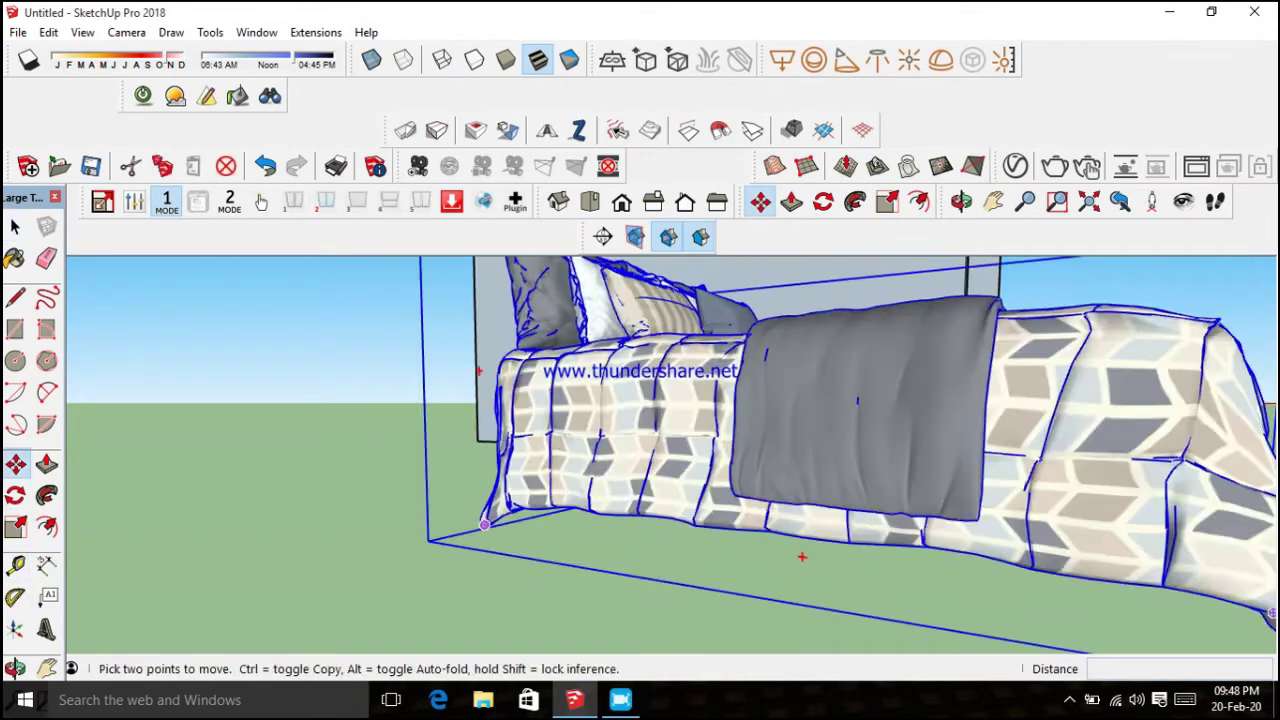
scroll(484, 523, "down", 1)
scroll(484, 525, "down", 3)
scroll(488, 538, "down", 2)
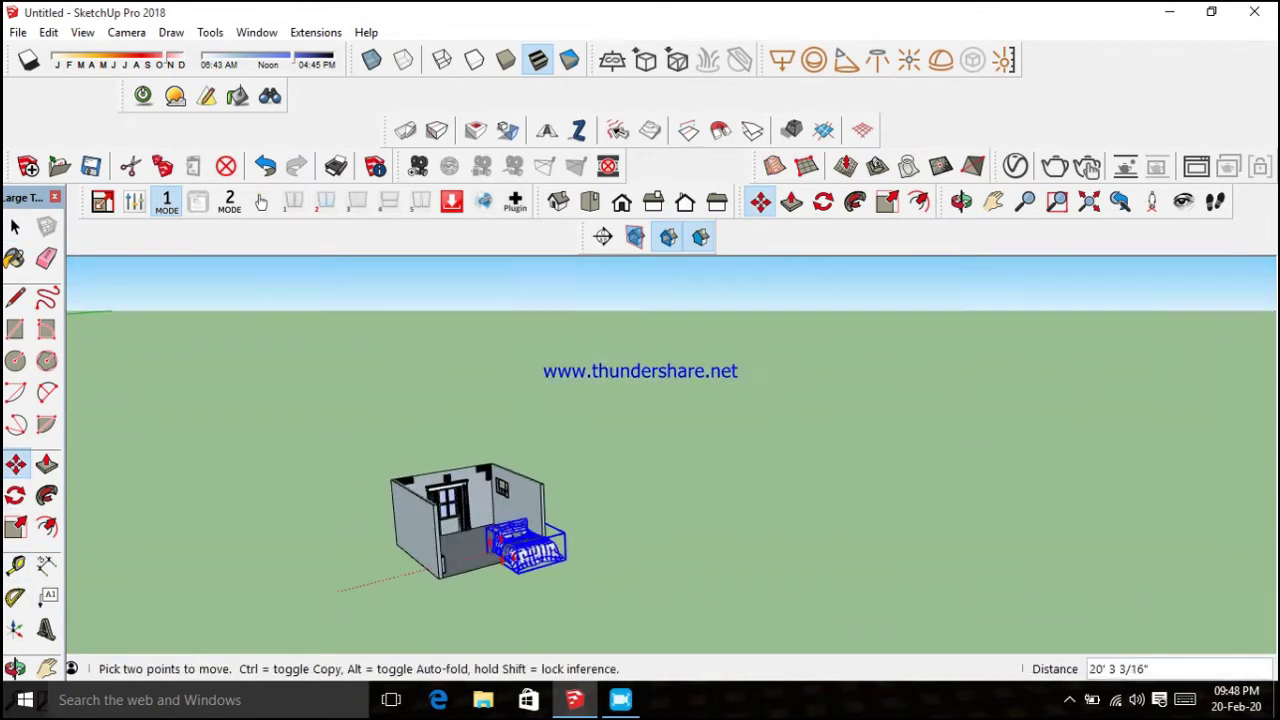
scroll(524, 545, "up", 5)
middle_click_drag(560, 540, 630, 540)
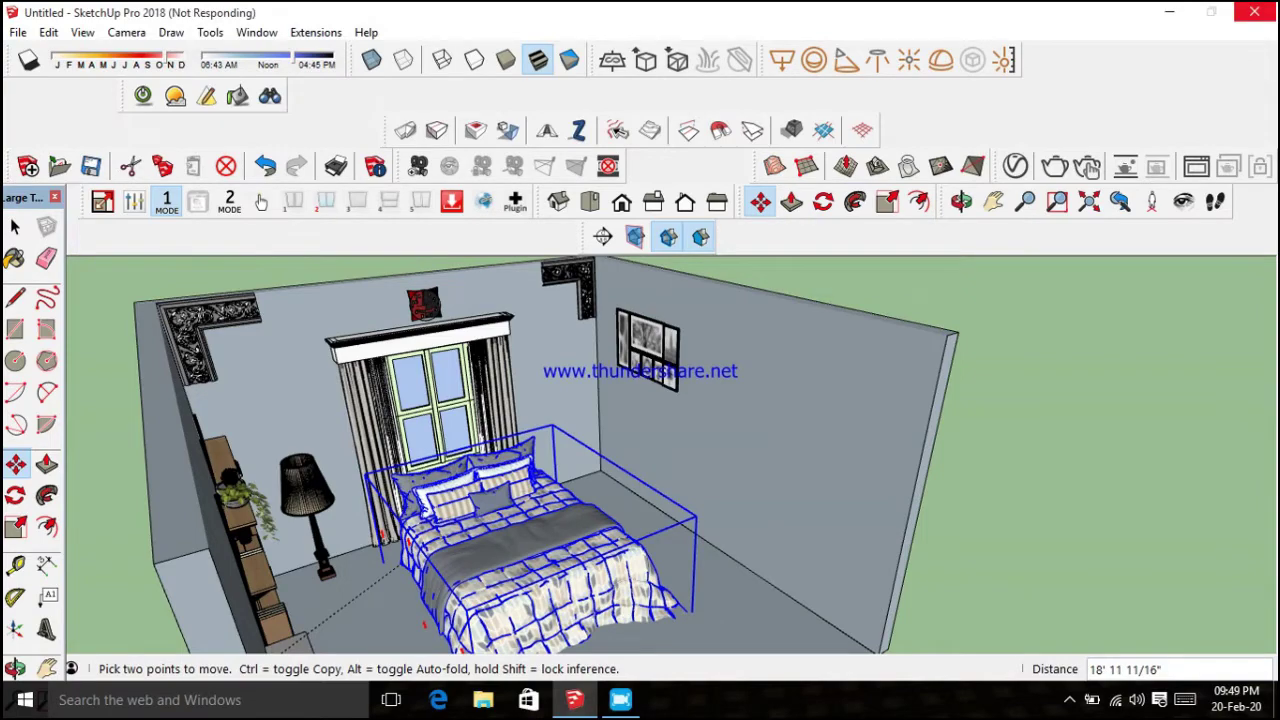
mouse_move(424, 624)
middle_mouse_down()
mouse_move(729, 624)
mouse_move(600, 560)
middle_mouse_up()
scroll(729, 624, "up", 3)
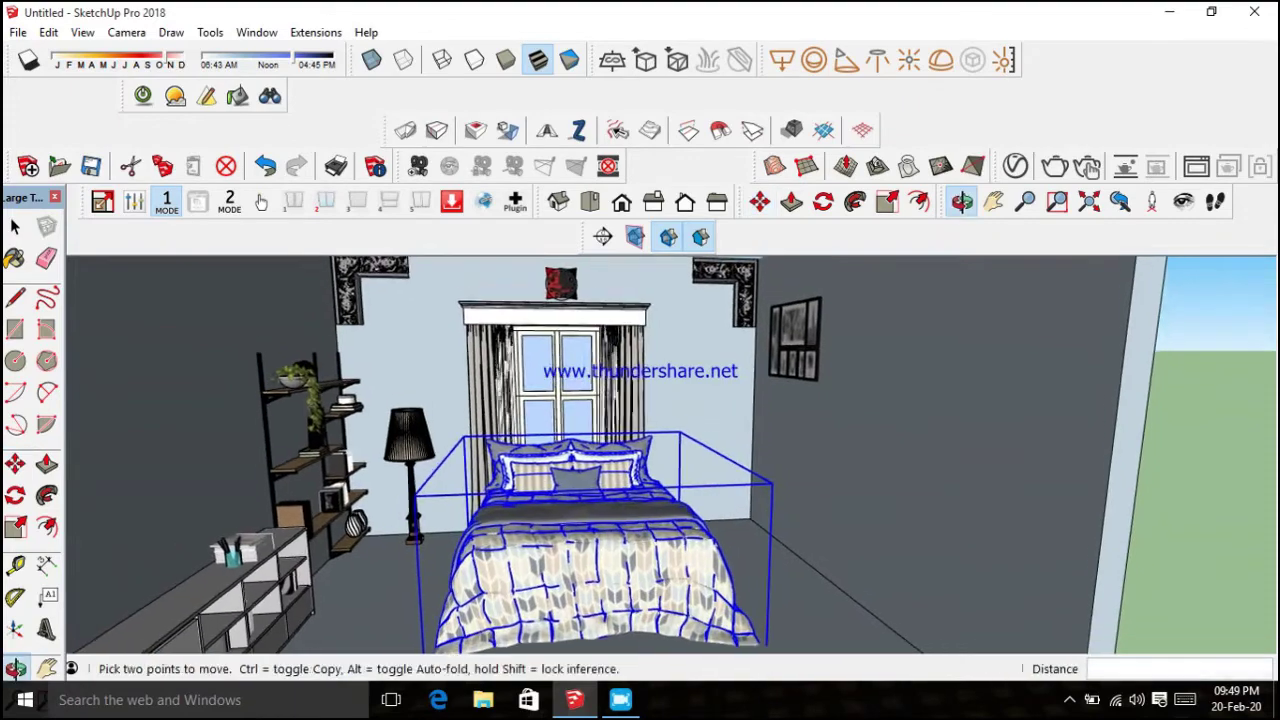
scroll(600, 560, "up", 3)
key("m")
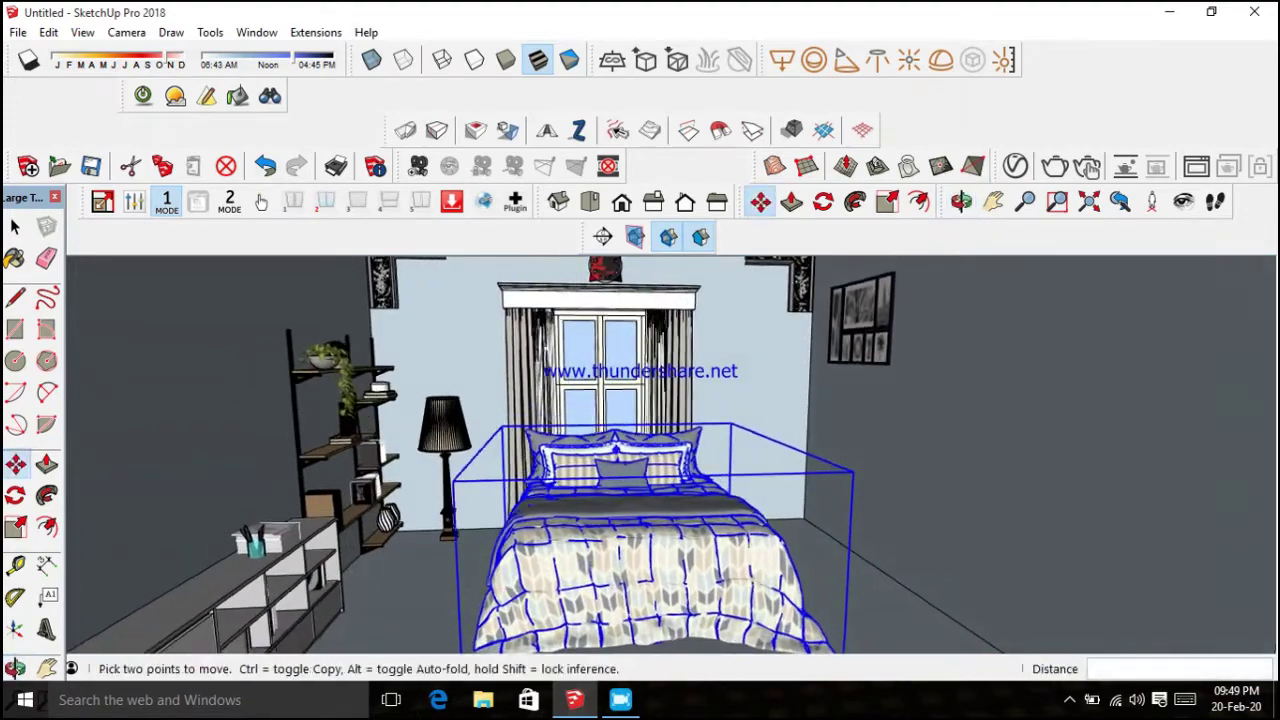
middle_click_drag(600, 560, 640, 550)
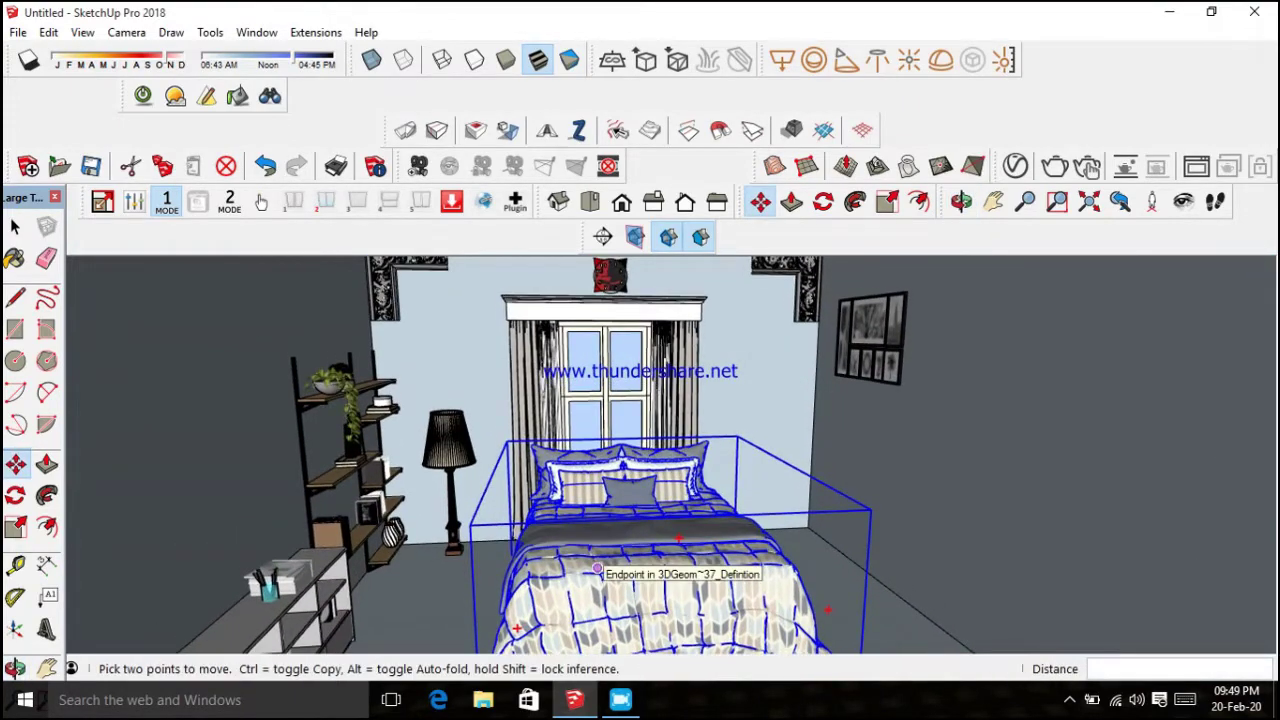
scroll(597, 569, "down", 5)
left_click(15, 227)
Select the bed and shift it out to the left of the room
scroll(620, 480, "down", 3)
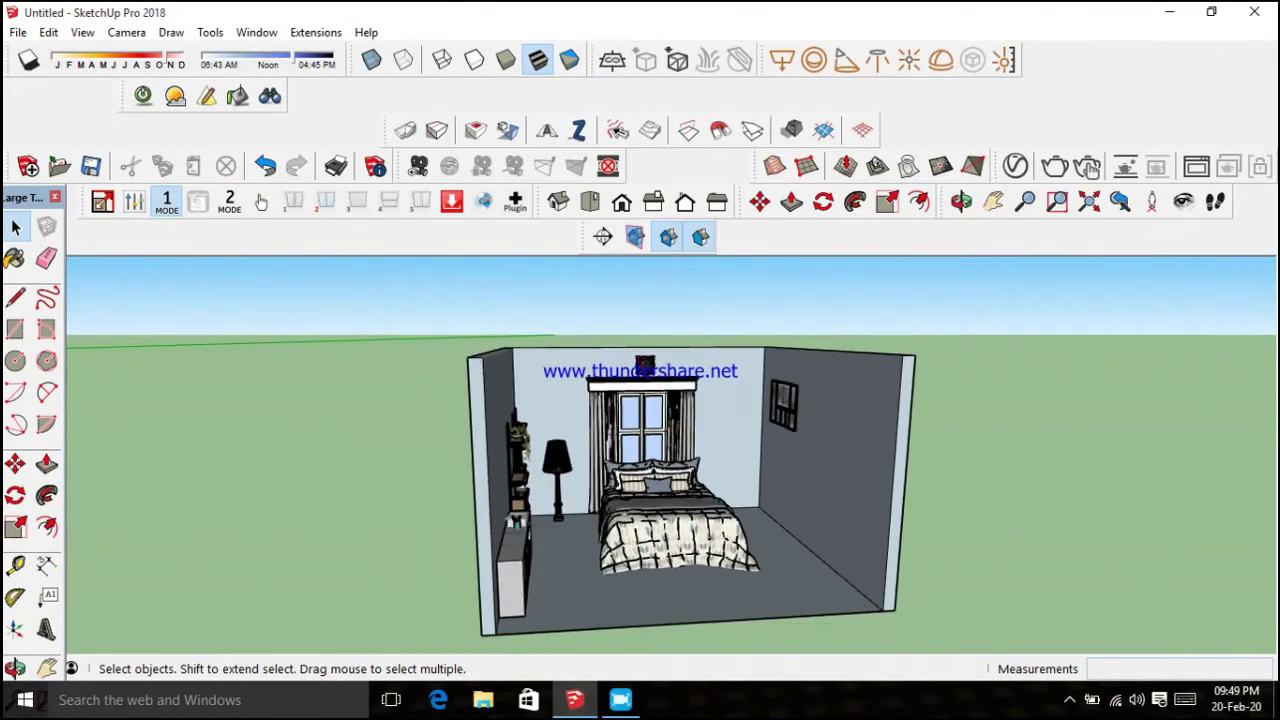
middle_click_drag(620, 500, 640, 540)
left_click(660, 540)
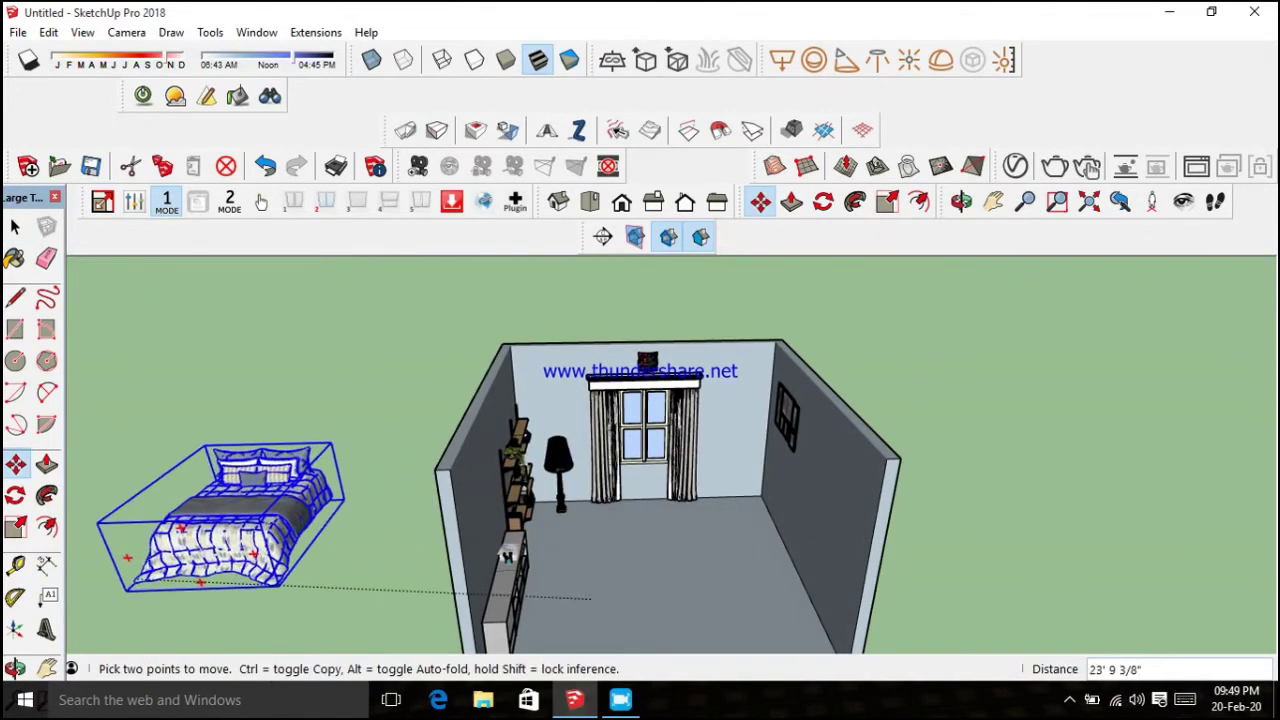
left_click(110, 590)
middle_click_drag(720, 529, 650, 520)
scroll(550, 560, "down", 2)
key("q")
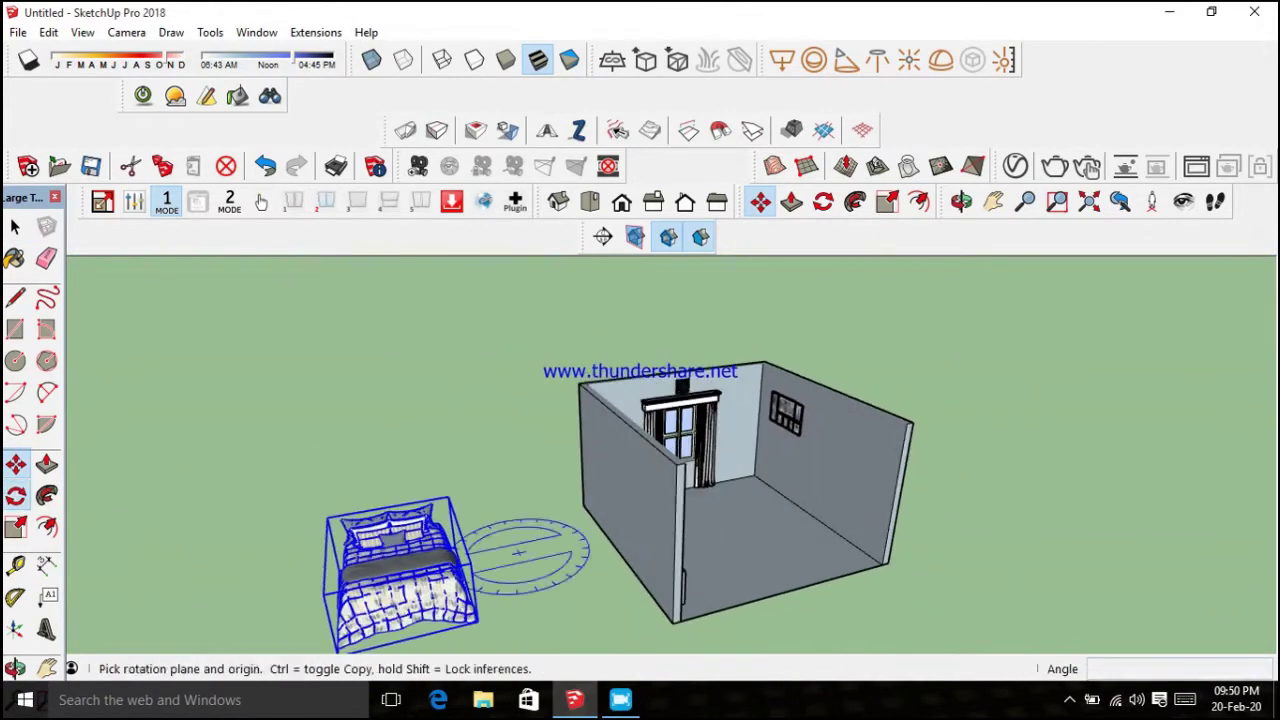
scroll(365, 630, "up", 2)
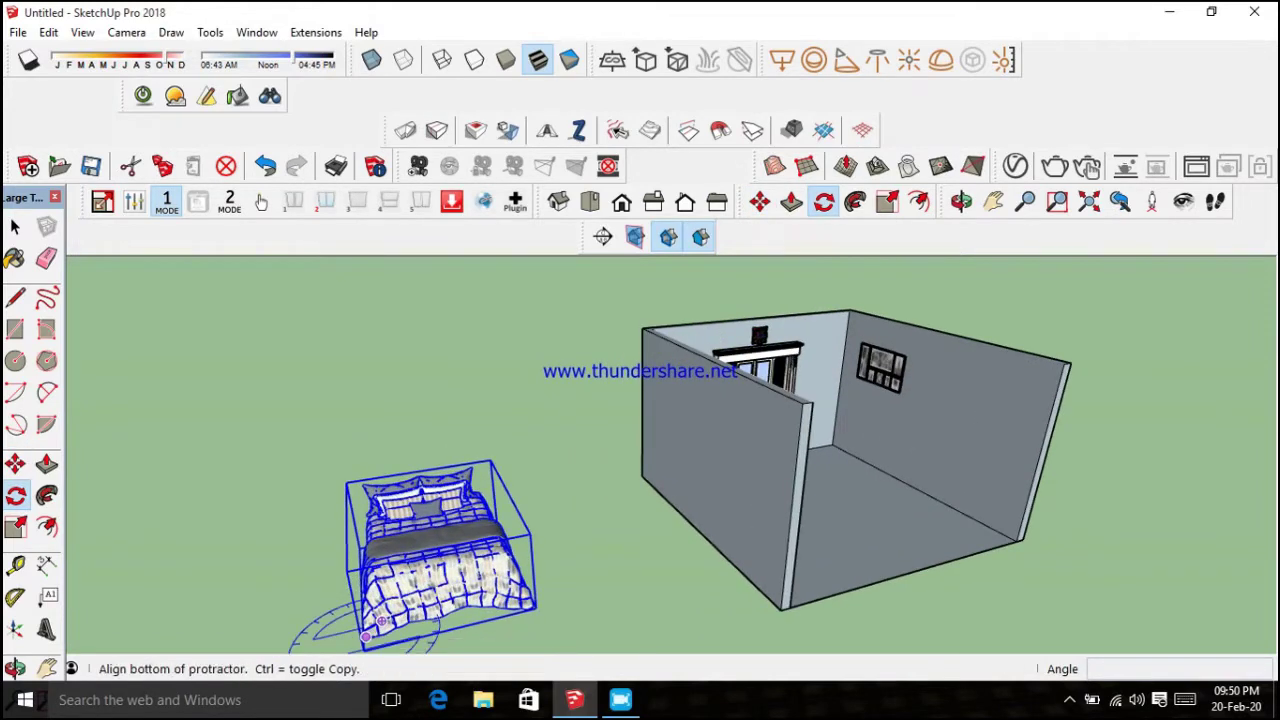
scroll(380, 625, "down", 1)
scroll(390, 605, "down", 2)
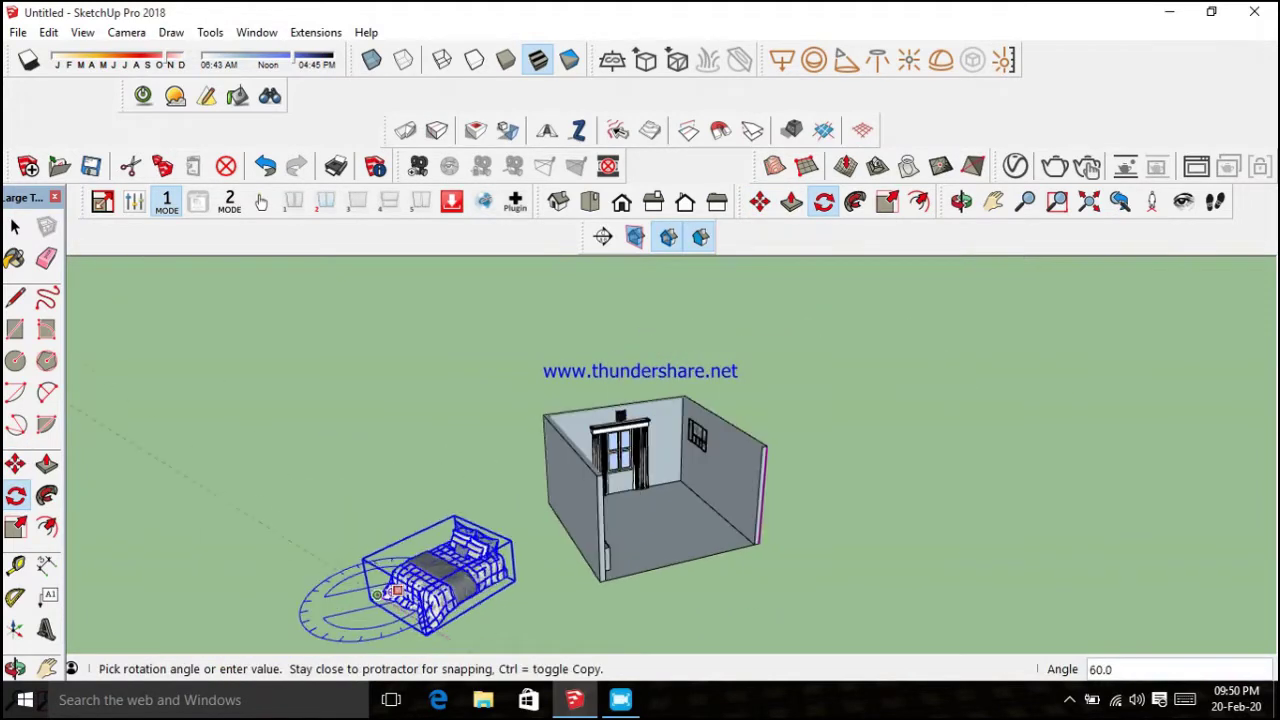
Carry the bed toward the window wall, cancel the stray move, and view the whole room
key("m")
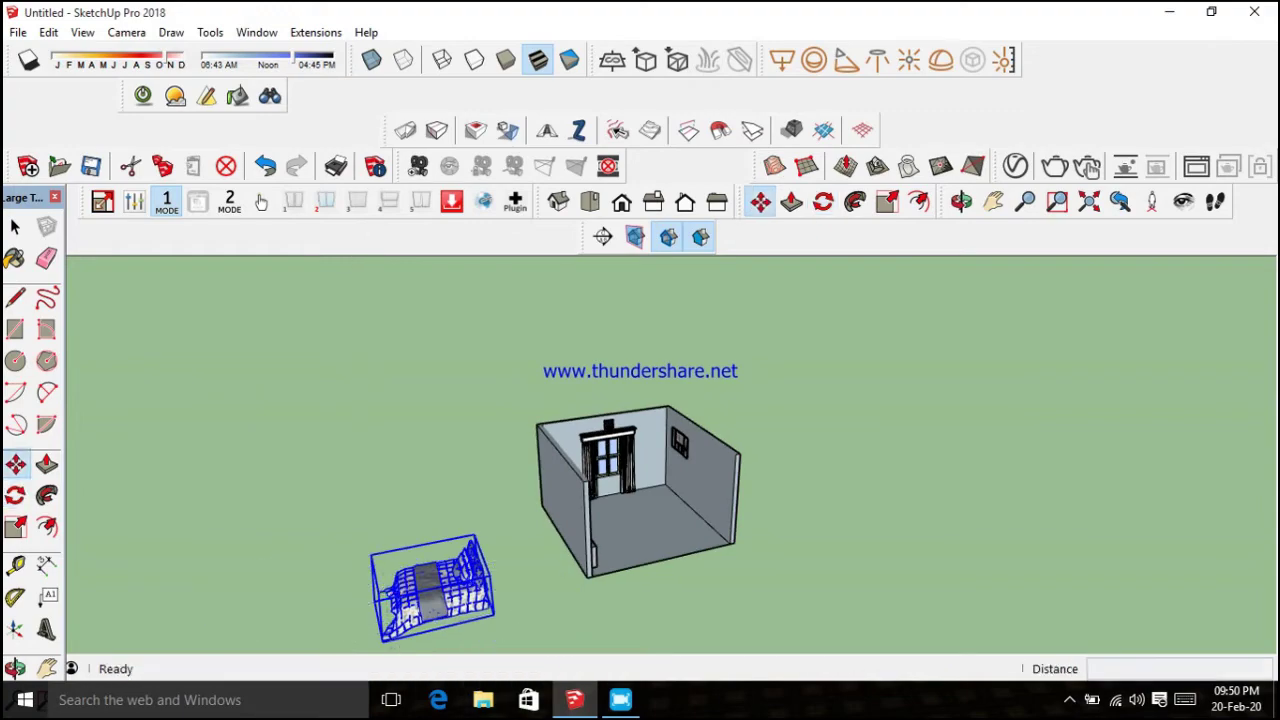
scroll(496, 630, "up", 2)
scroll(496, 630, "down", 2)
left_click(240, 645)
scroll(502, 506, "up", 1)
scroll(510, 495, "up", 2)
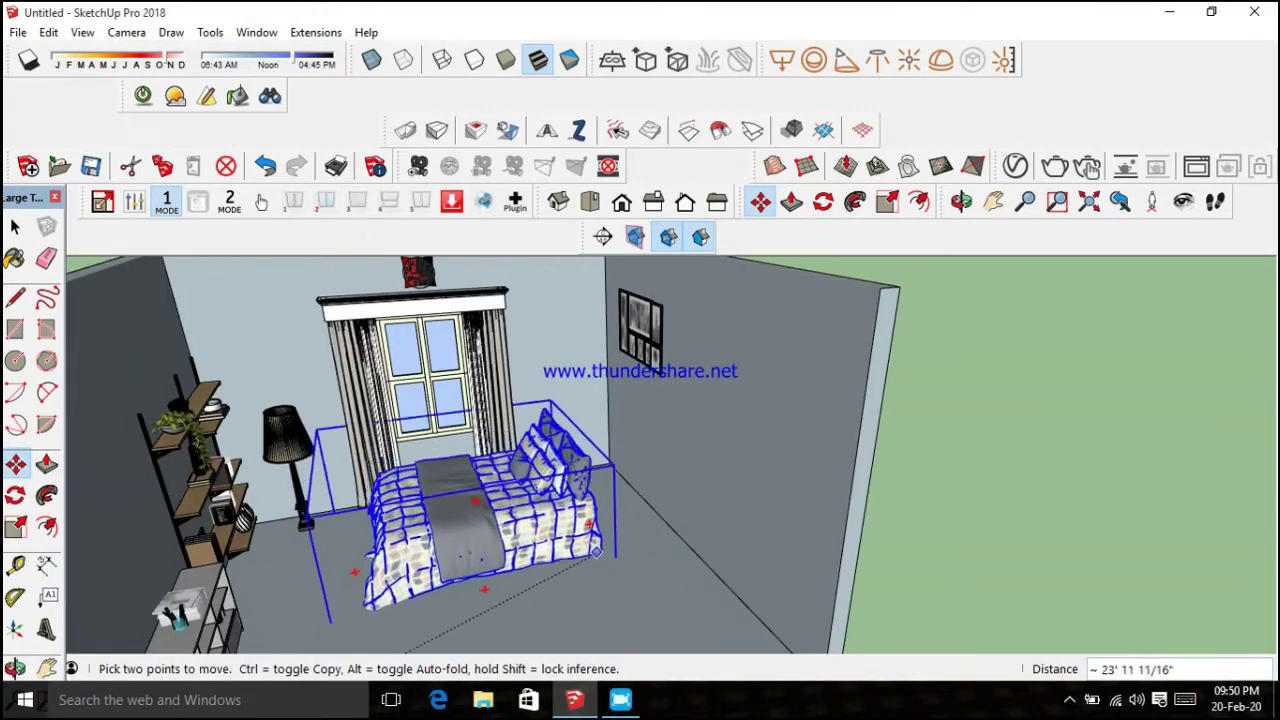
middle_click_drag(555, 568, 650, 441)
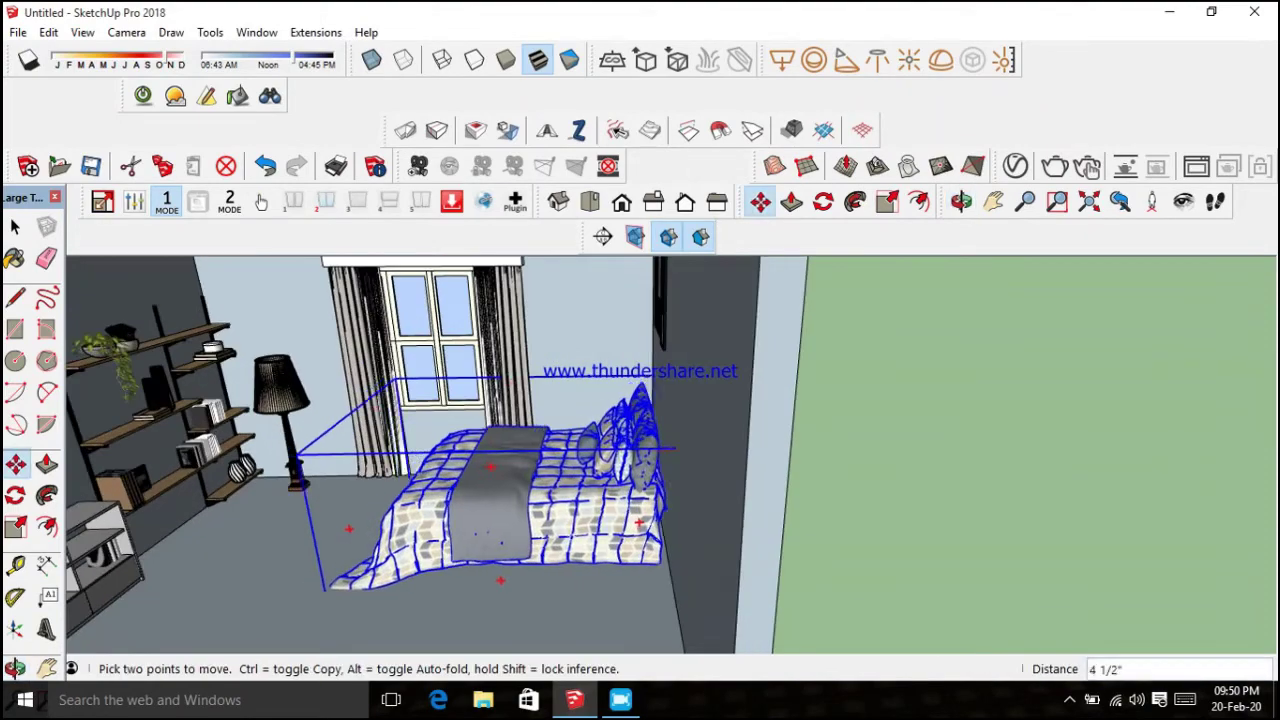
mouse_move(686, 463)
middle_mouse_down()
mouse_move(760, 460)
mouse_move(877, 539)
middle_mouse_up()
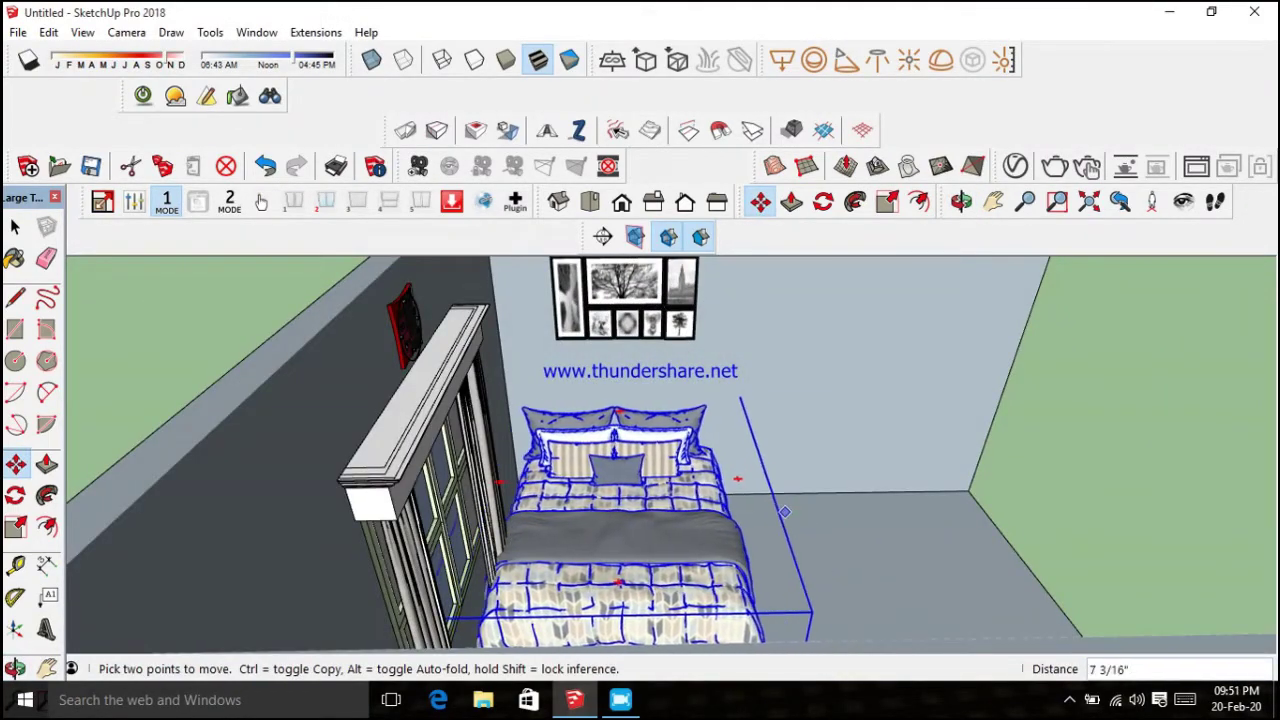
key("Escape")
key("space")
scroll(900, 514, "down", 5)
scroll(730, 500, "down", 2)
middle_click_drag(730, 480, 650, 470)
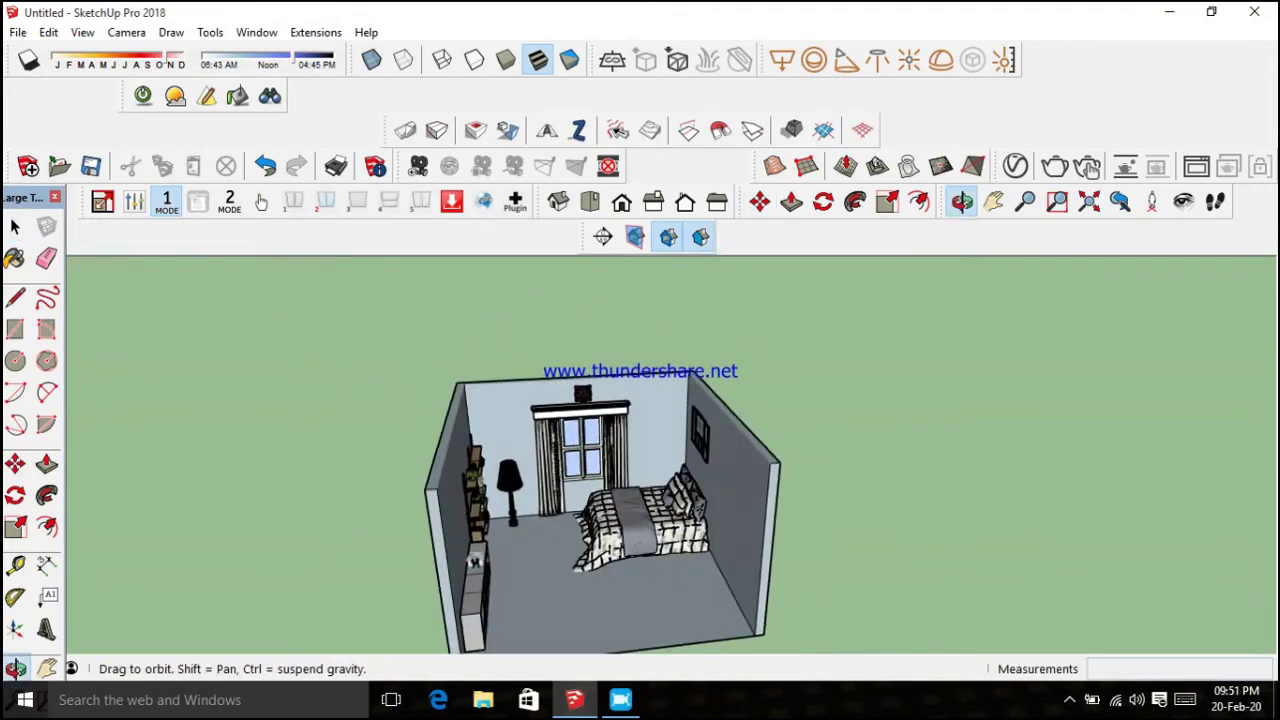
left_click(18, 32)
Import GREE+Aircondition.skp and drop it into the scene
left_click(56, 299)
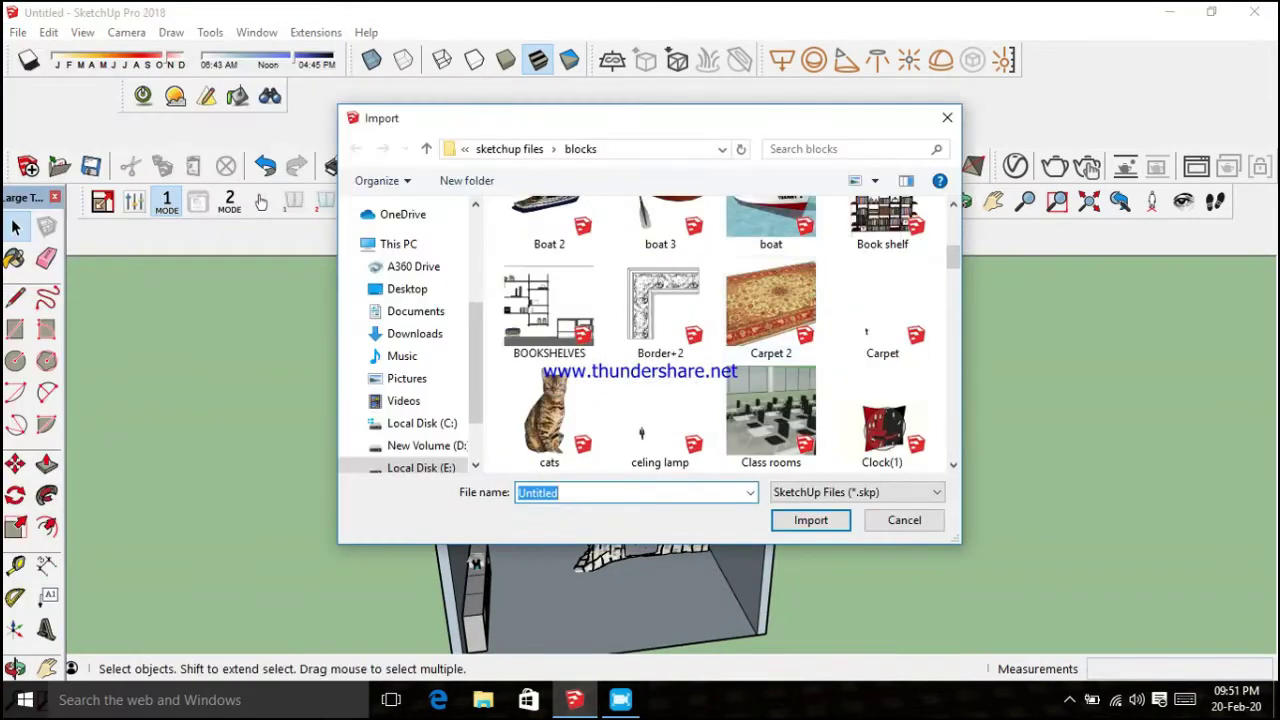
scroll(800, 380, "down", 3)
scroll(800, 380, "down", 3)
scroll(800, 380, "down", 3)
scroll(800, 380, "down", 2)
left_click(549, 255)
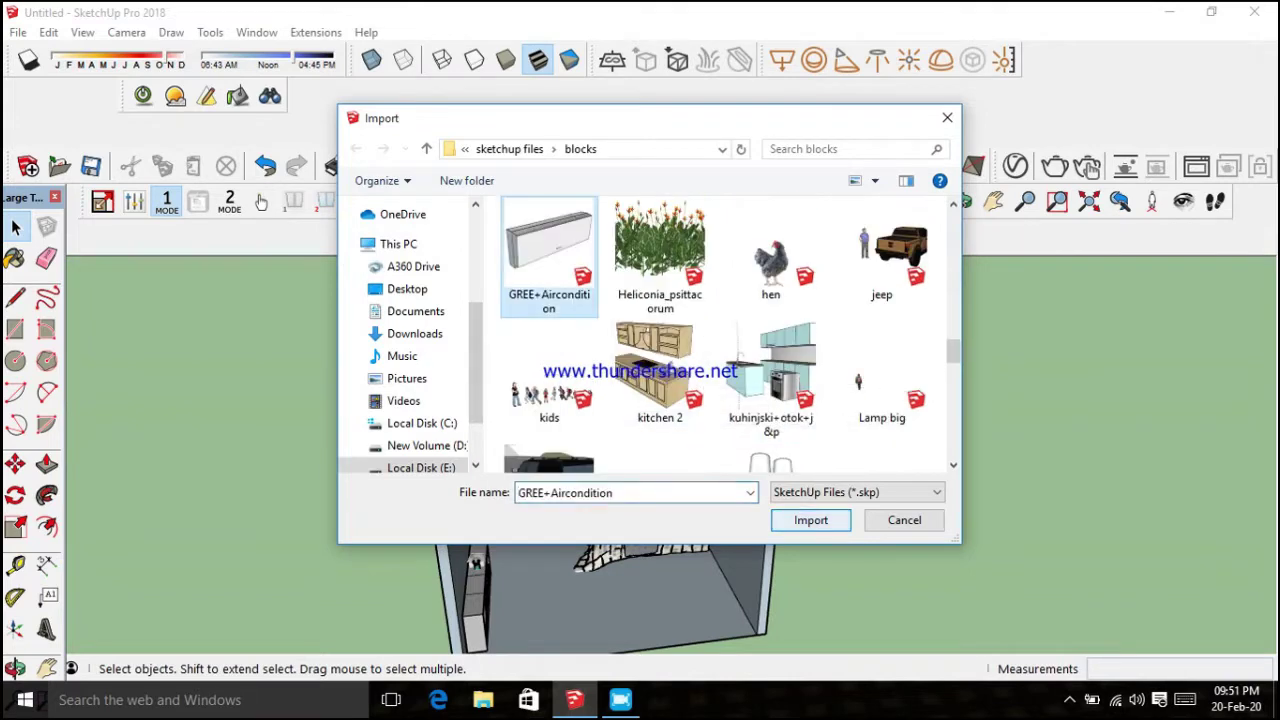
left_click(811, 520)
left_click(289, 514)
scroll(295, 512, "up", 2)
Rotate the air conditioner 90° upright and scale it along green to 1.24
key("q")
scroll(306, 514, "up", 2)
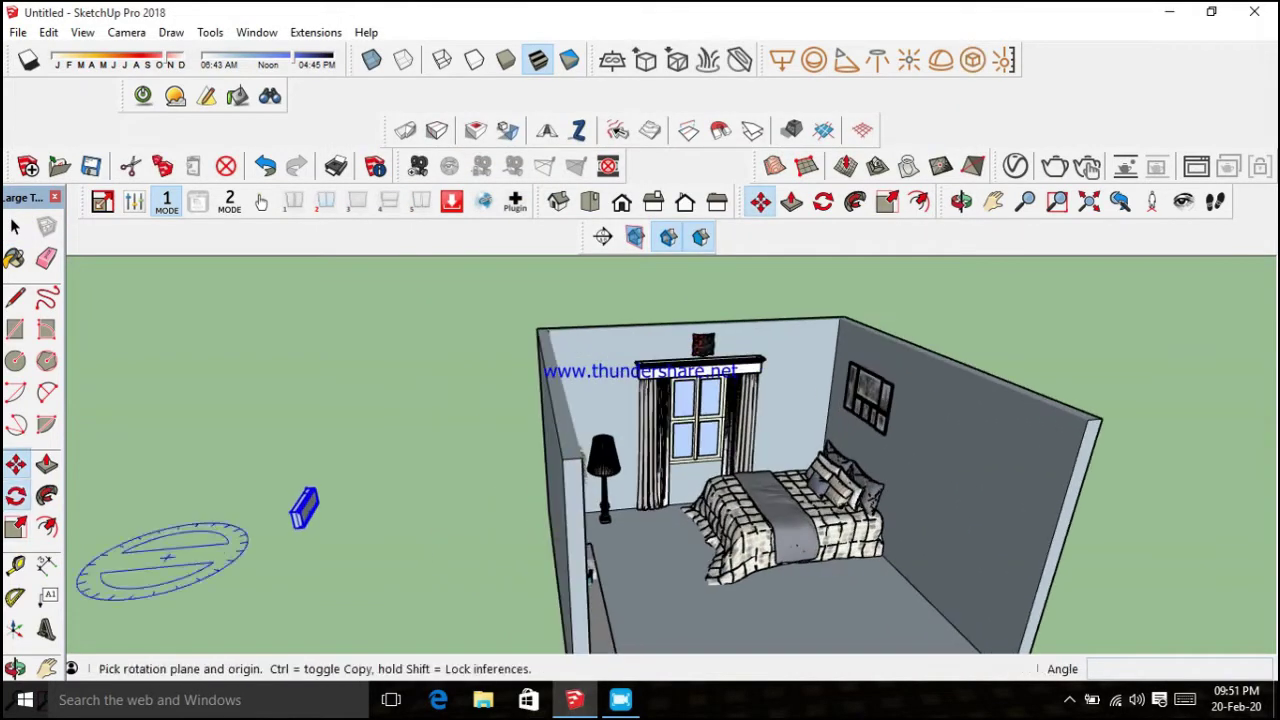
scroll(312, 505, "up", 3)
scroll(304, 516, "up", 2)
left_click(304, 516)
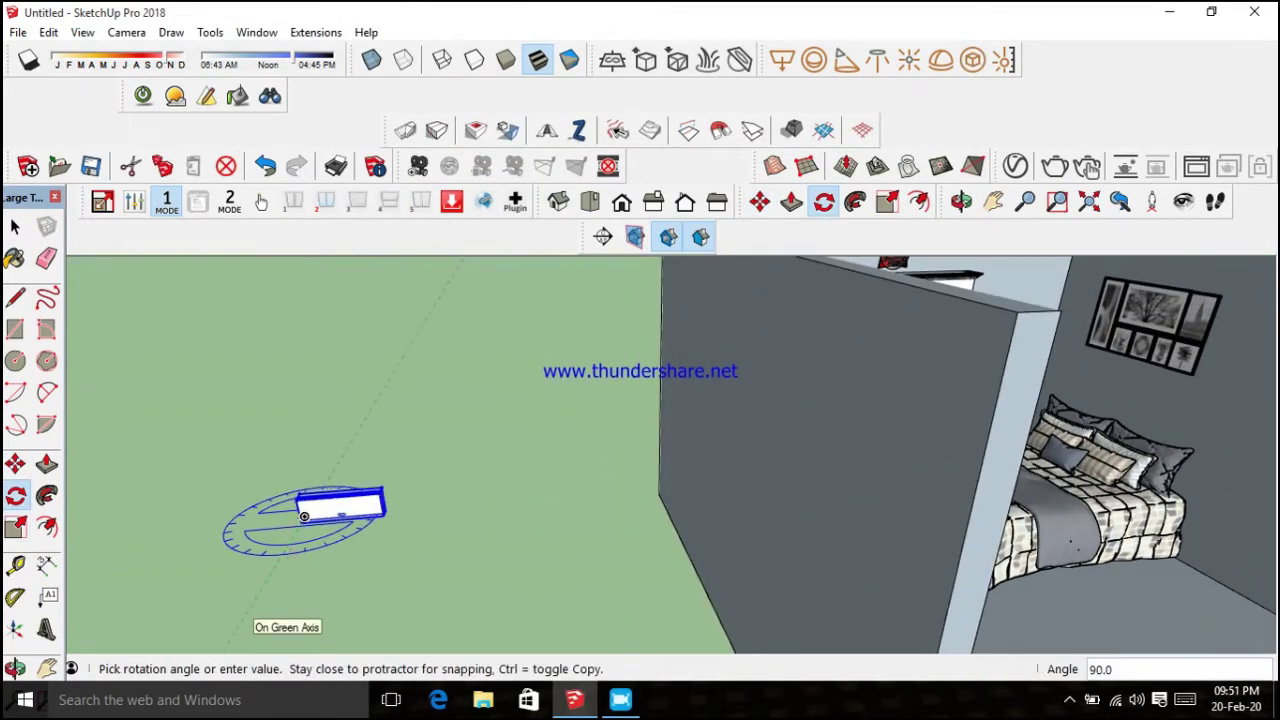
key("m")
key("s")
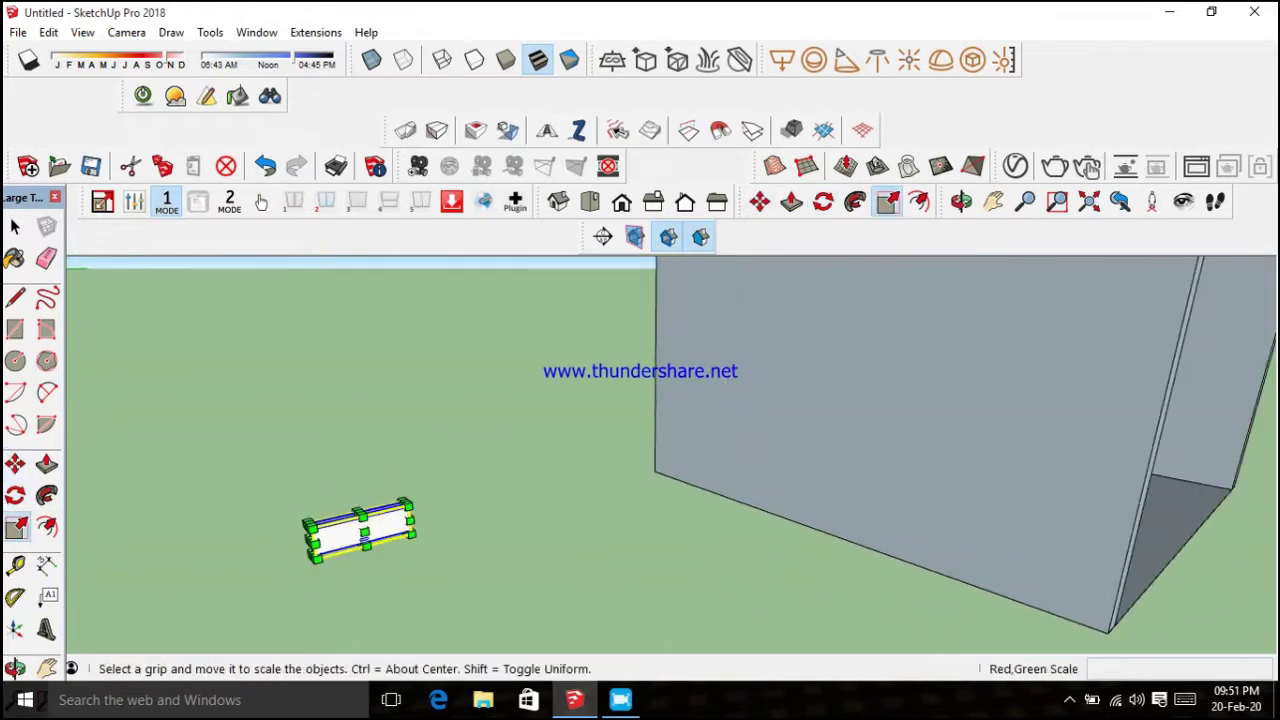
scroll(365, 545, "up", 2)
scroll(365, 545, "up", 2)
left_click_drag(365, 545, 393, 540)
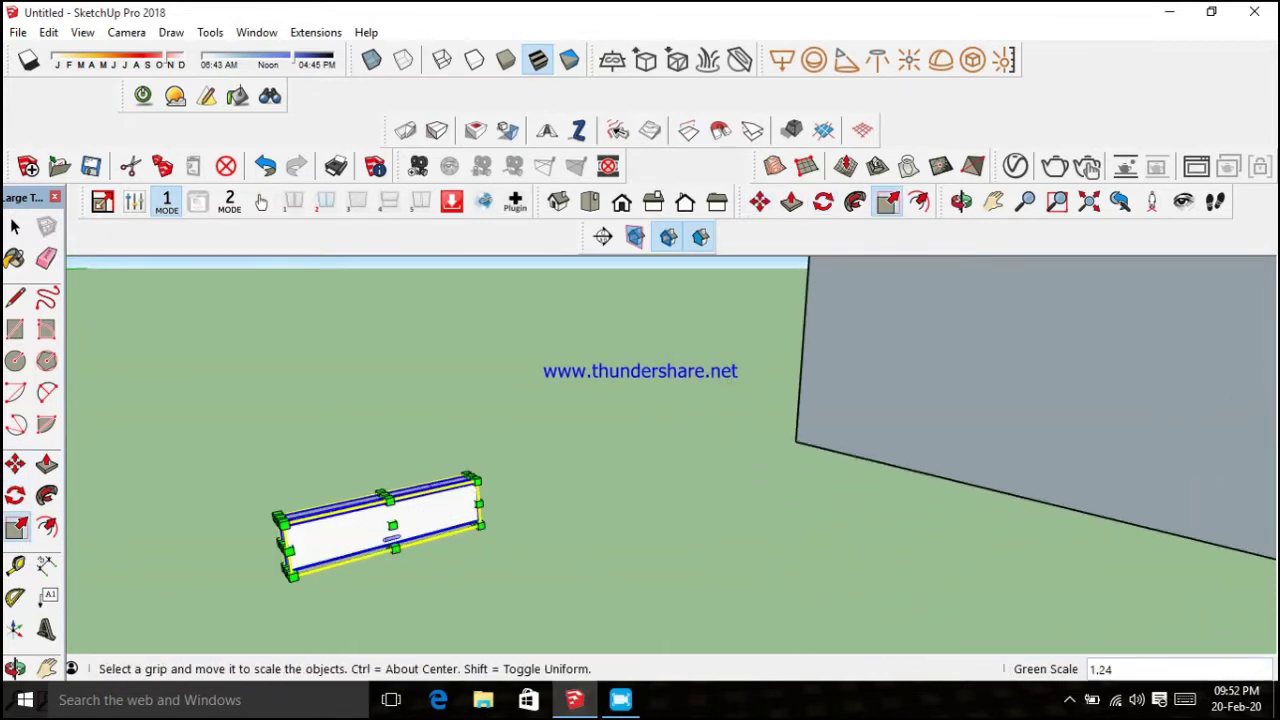
Move the air conditioner onto the back wall
key("m")
middle_click_drag(393, 540, 400, 570)
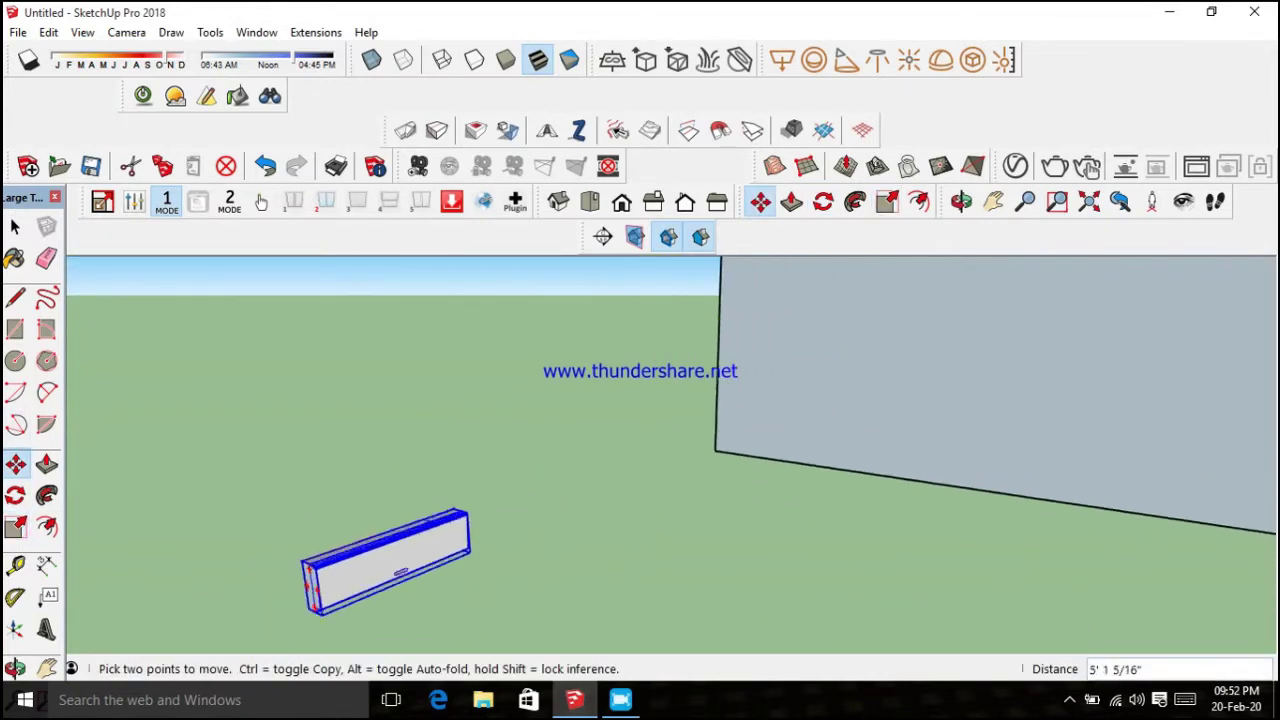
left_click(400, 572)
scroll(400, 572, "down", 5)
scroll(690, 470, "up", 3)
scroll(737, 391, "up", 3)
scroll(772, 460, "up", 2)
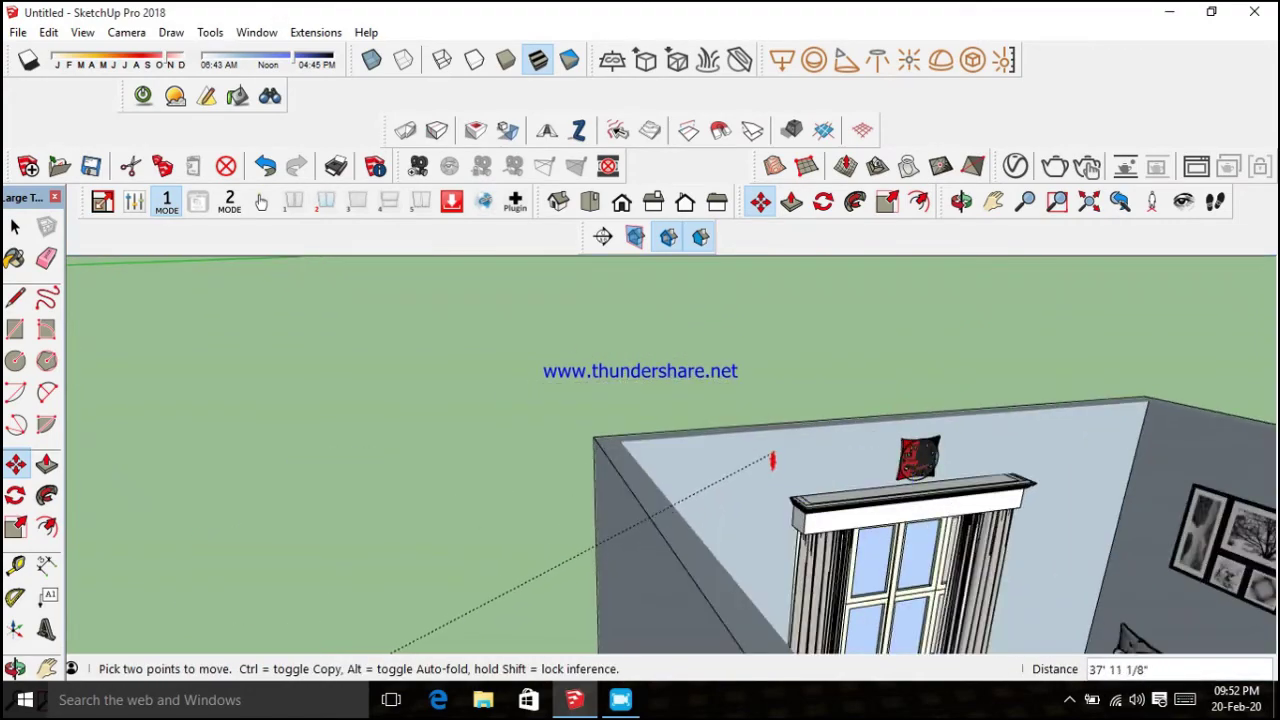
middle_click_drag(772, 460, 760, 470)
left_click(770, 470)
Reposition the unit high on the back wall near the ceiling
key("o")
left_click_drag(770, 470, 720, 470)
key("m")
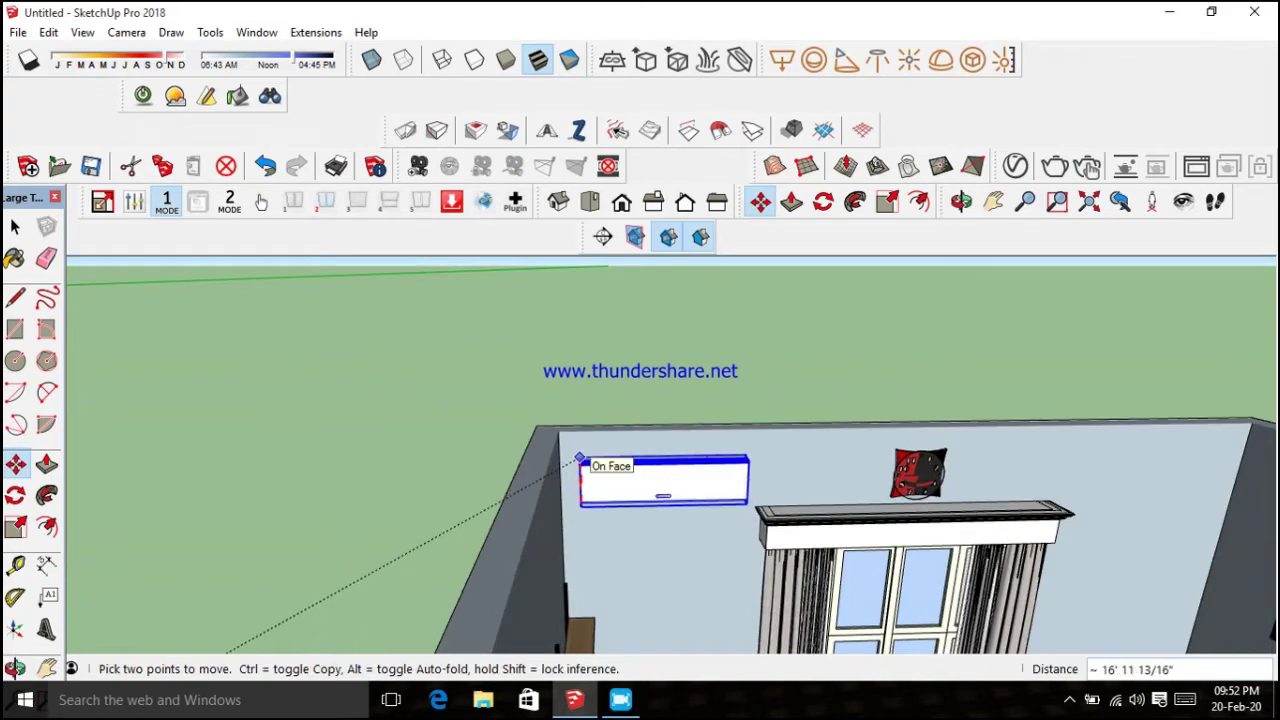
left_click(579, 457)
mouse_move(579, 457)
middle_mouse_down()
mouse_move(313, 507)
mouse_move(480, 500)
middle_mouse_up()
key("s")
key("space")
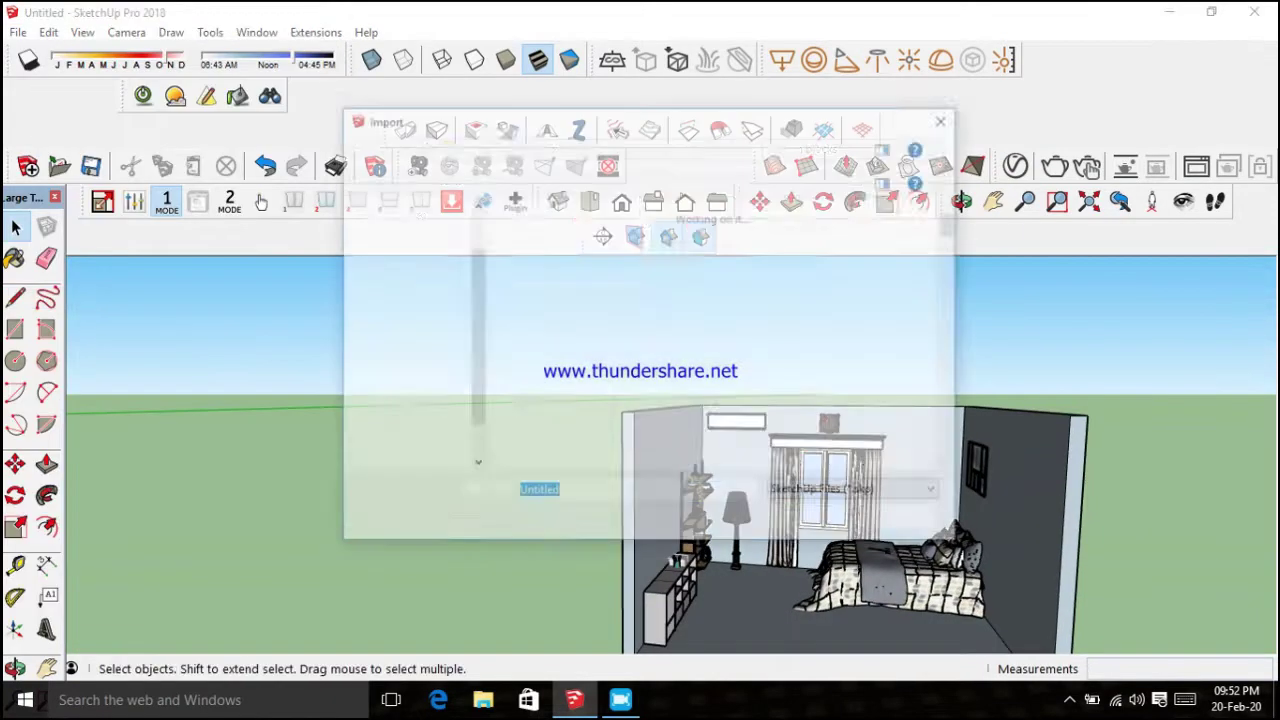
Import Carpet 2.skp, drop it on the ground and rotate it 90 degrees
left_click(809, 520)
scroll(640, 500, "down", 3)
left_click(410, 570)
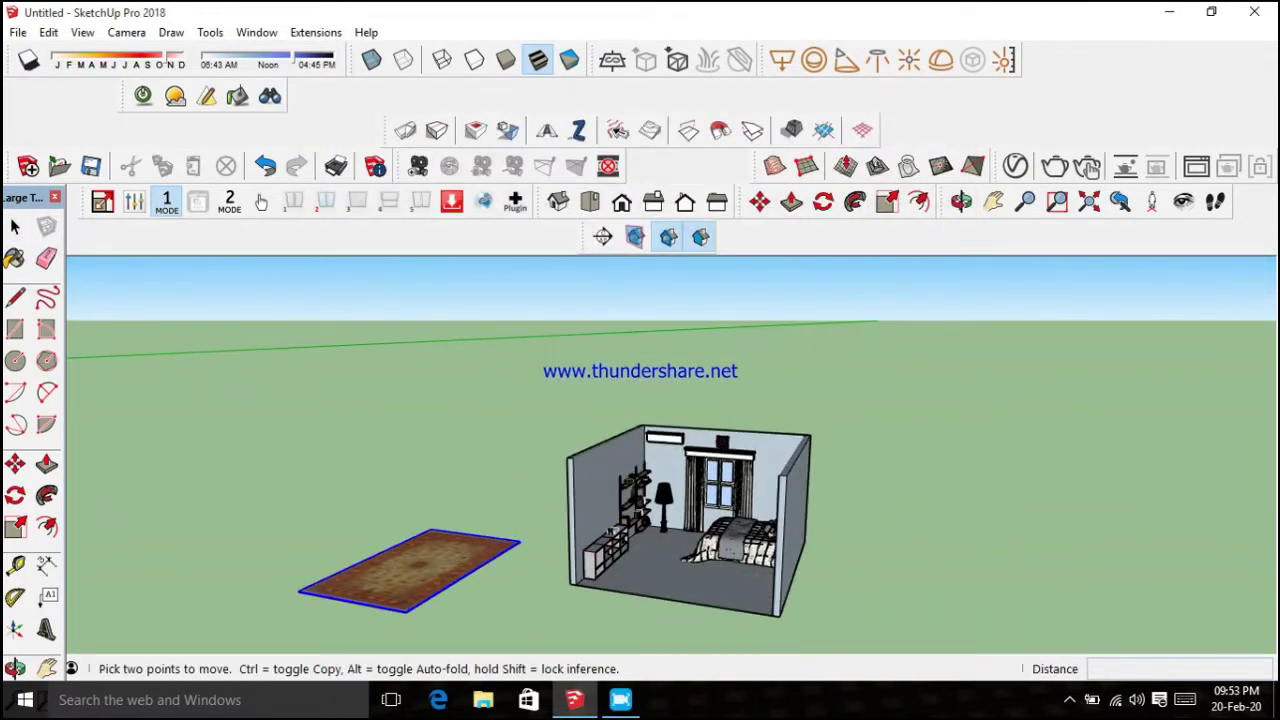
middle_click_drag(280, 590, 337, 547, "shift")
key("q")
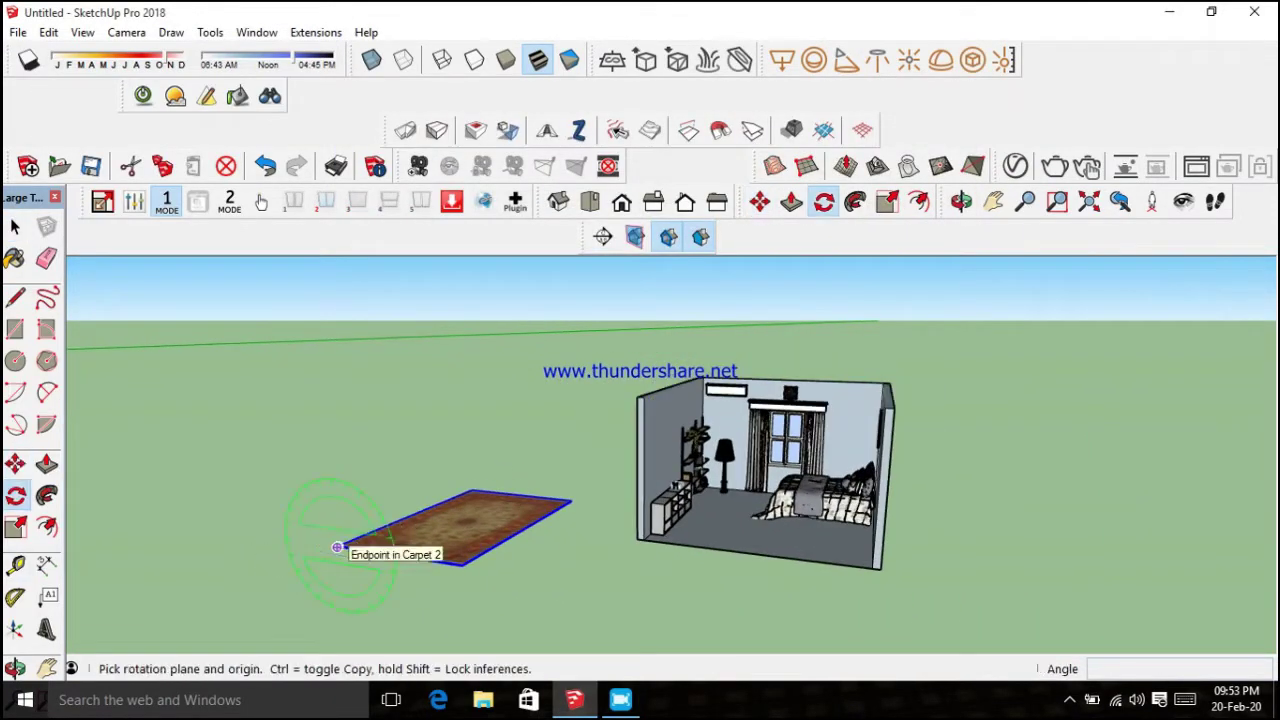
left_click(337, 547)
left_click(470, 492)
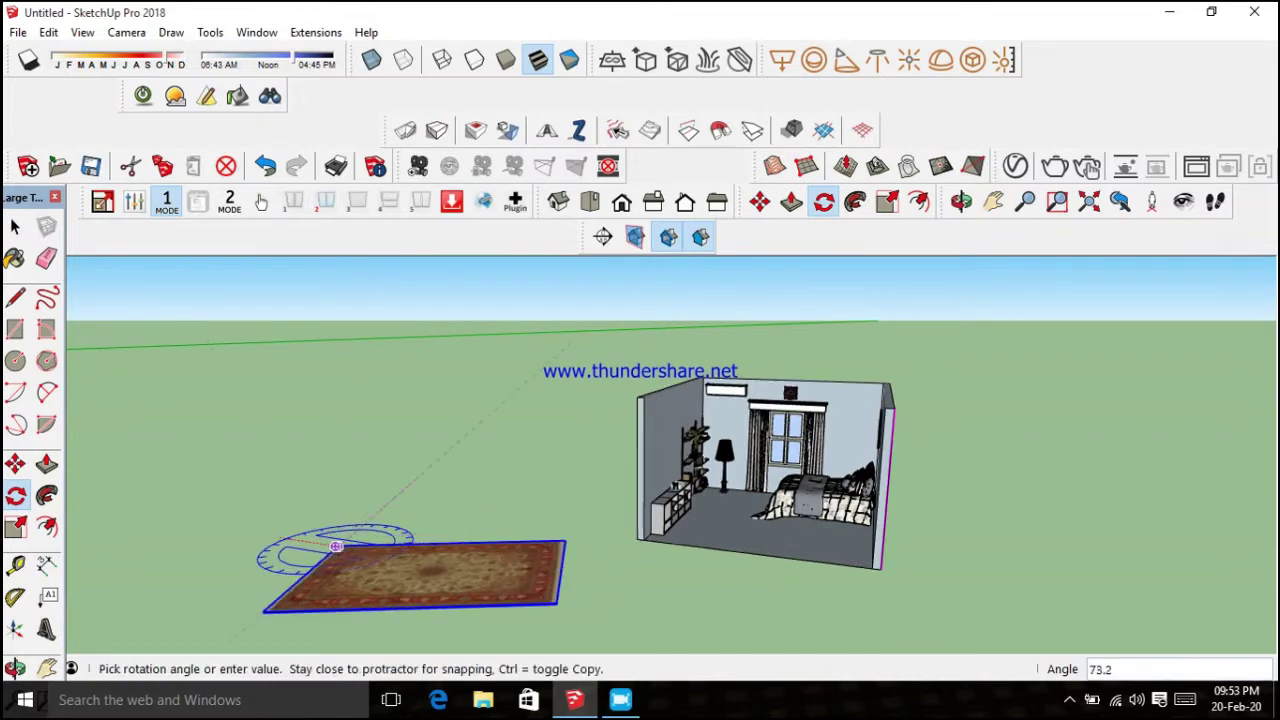
left_click(478, 478)
middle_click_drag(130, 485, 286, 470)
Add a dimension measuring the carpet's size
key("space")
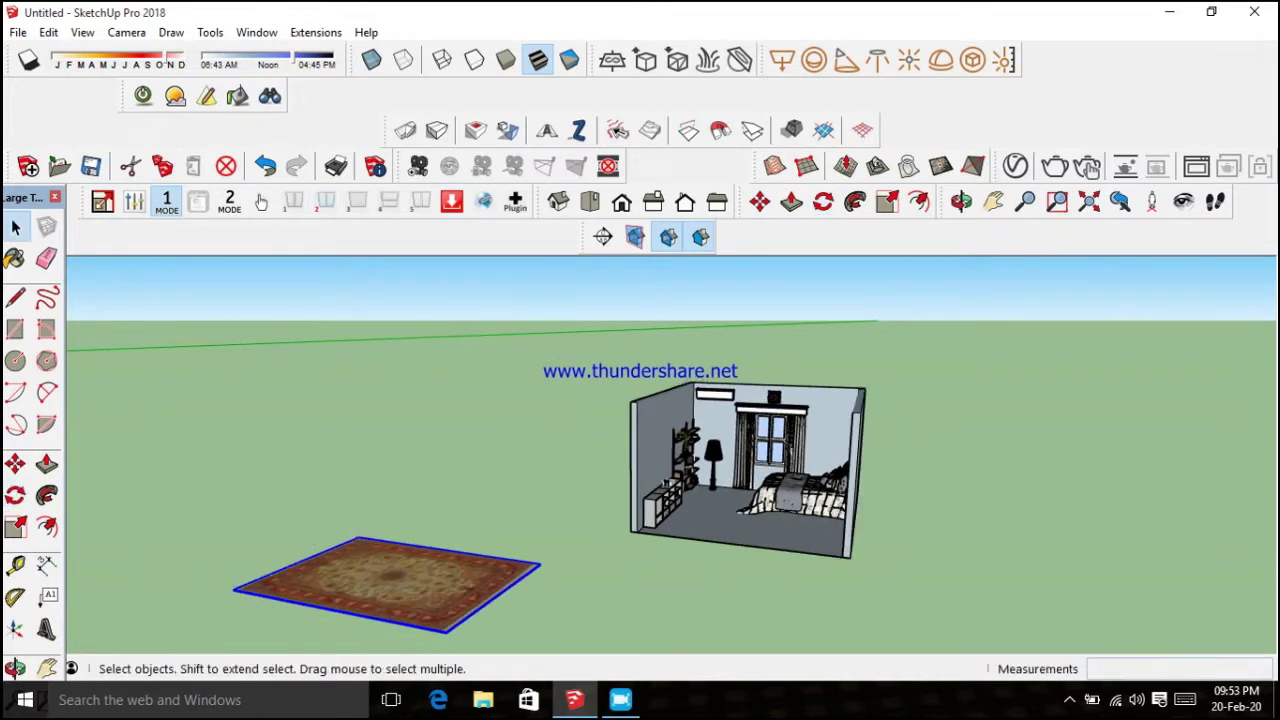
left_click(47, 565)
left_click(233, 590)
left_click(430, 643)
middle_click_drag(430, 643, 470, 610)
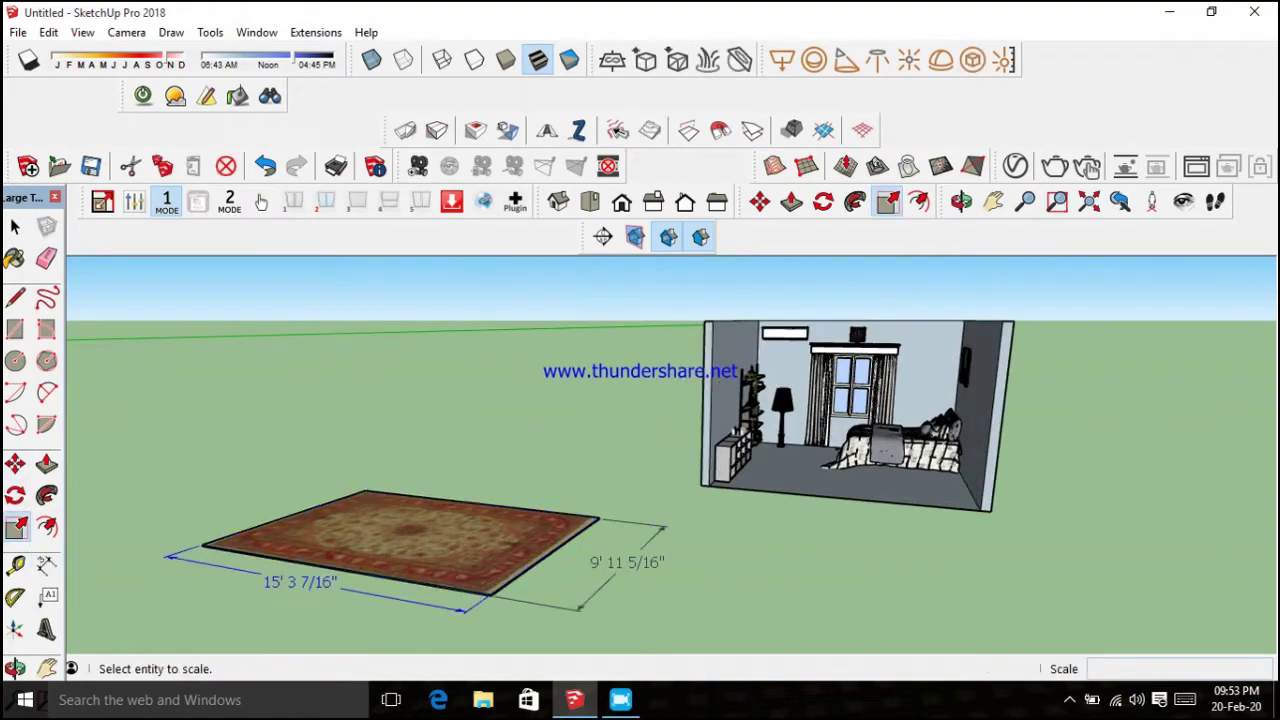
Scale the carpet uniformly from its corner grip to 0.80
left_click(329, 551)
left_click_drag(329, 551, 390, 527)
key("Escape")
scroll(390, 527, "up", 3)
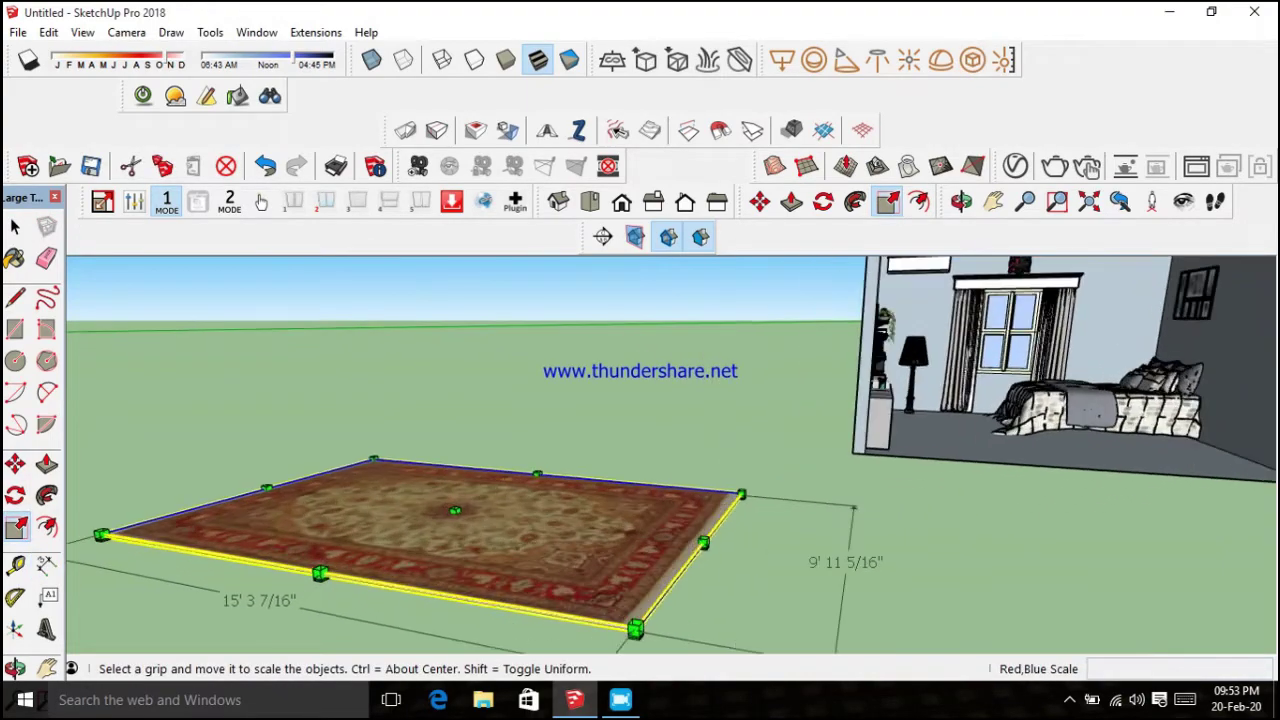
middle_click_drag(390, 527, 300, 548)
left_click_drag(732, 632, 588, 551)
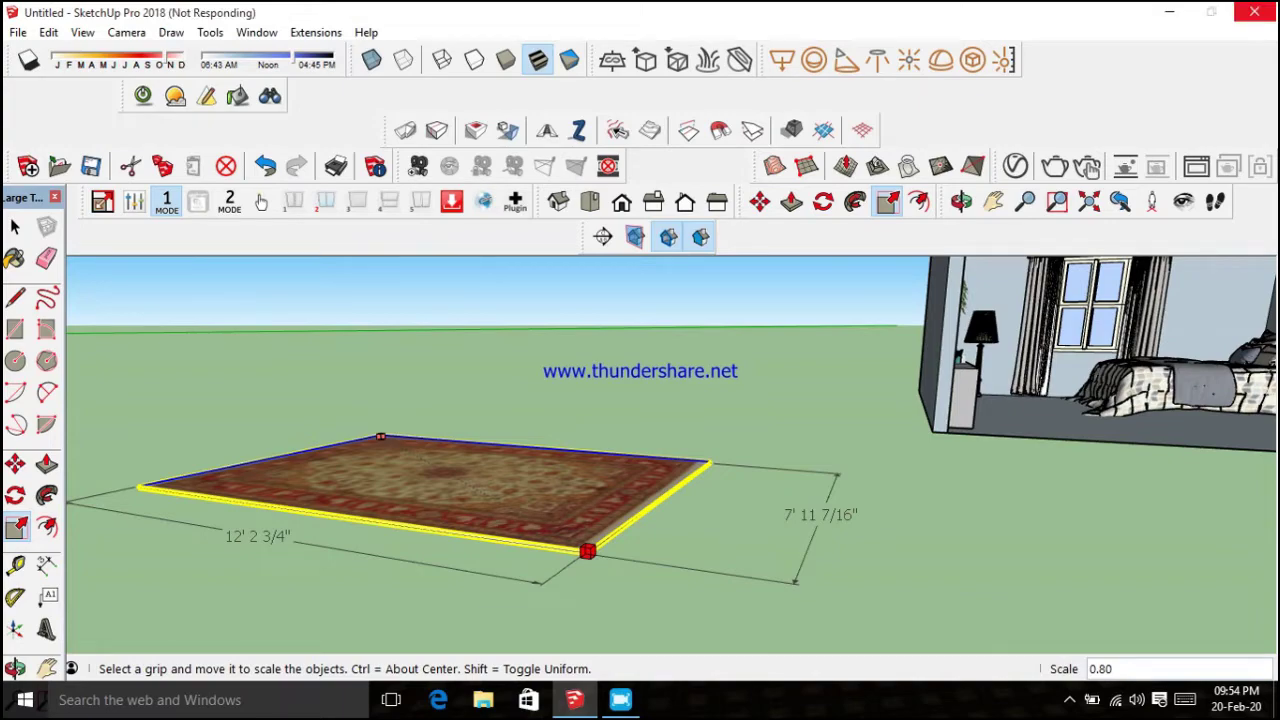
Move the carpet onto the bedroom floor beside the bed
key("m")
scroll(505, 595, "up", 2)
scroll(560, 560, "up", 2)
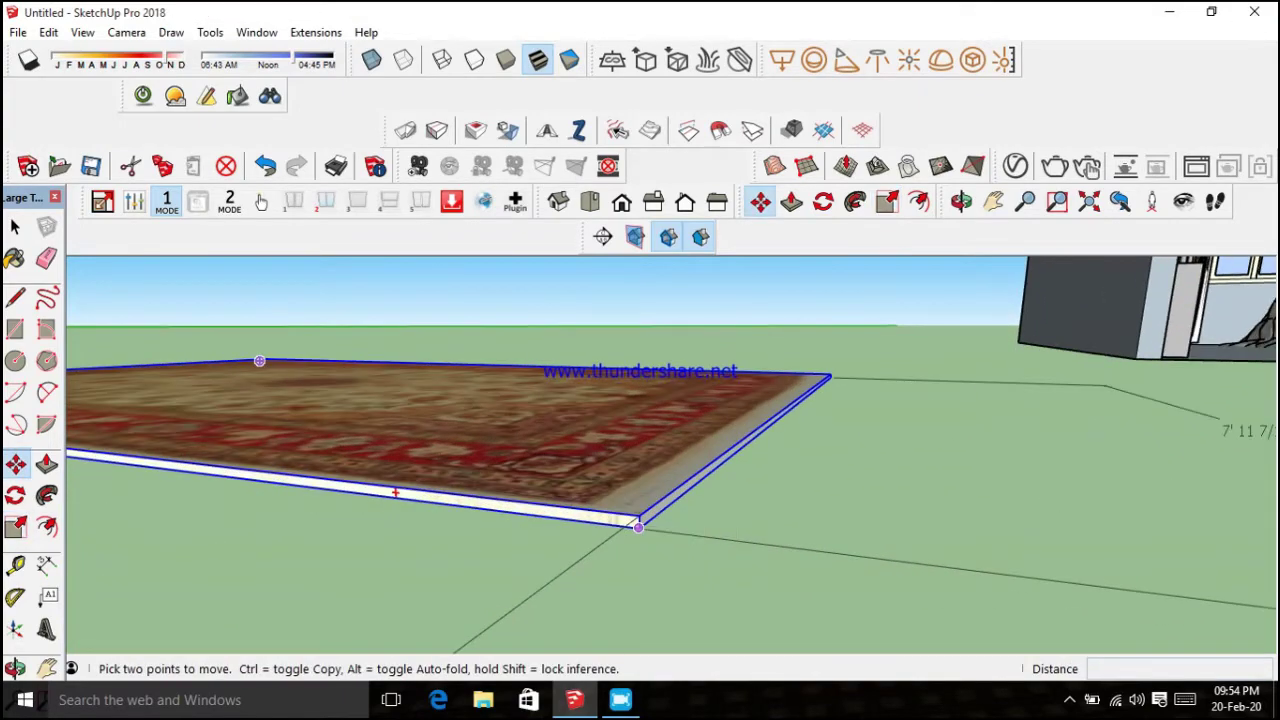
left_click(638, 525)
scroll(620, 480, "down", 3)
scroll(1008, 514, "up", 4)
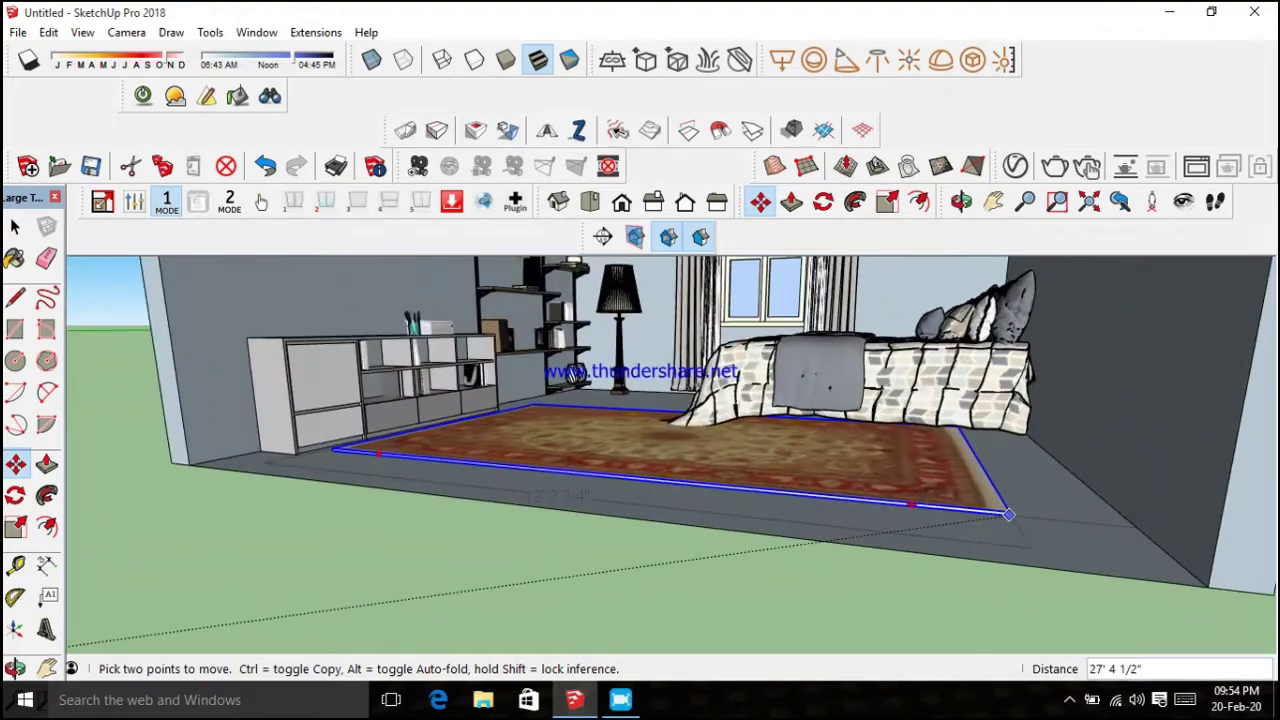
scroll(1008, 514, "down", 2)
scroll(1020, 520, "up", 2)
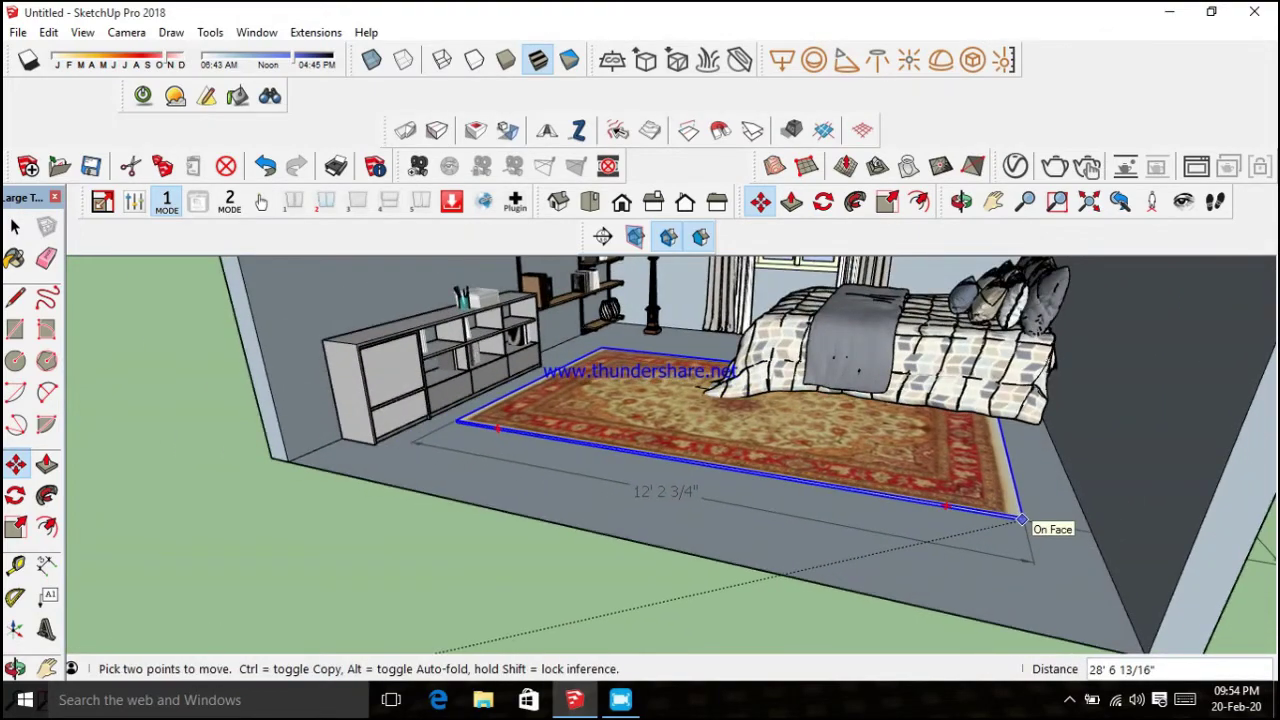
scroll(1021, 519, "down", 2)
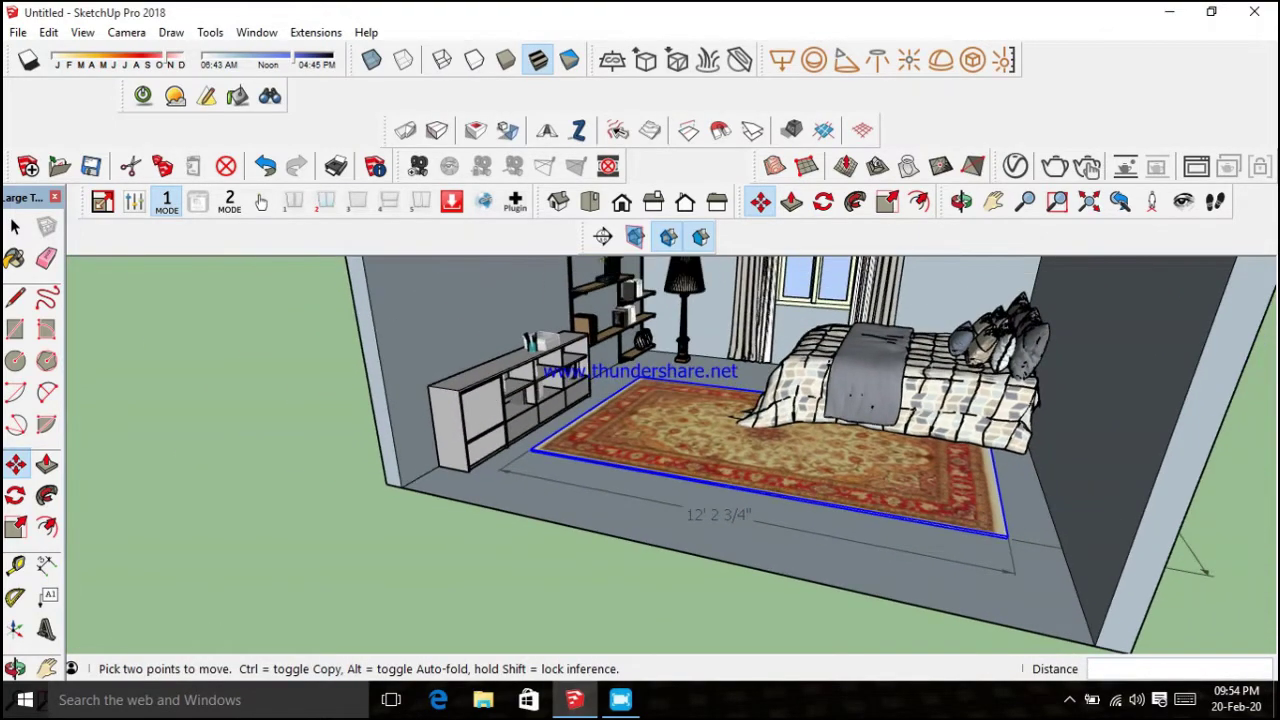
middle_click_drag(1021, 519, 1000, 510)
scroll(1180, 528, "down", 3)
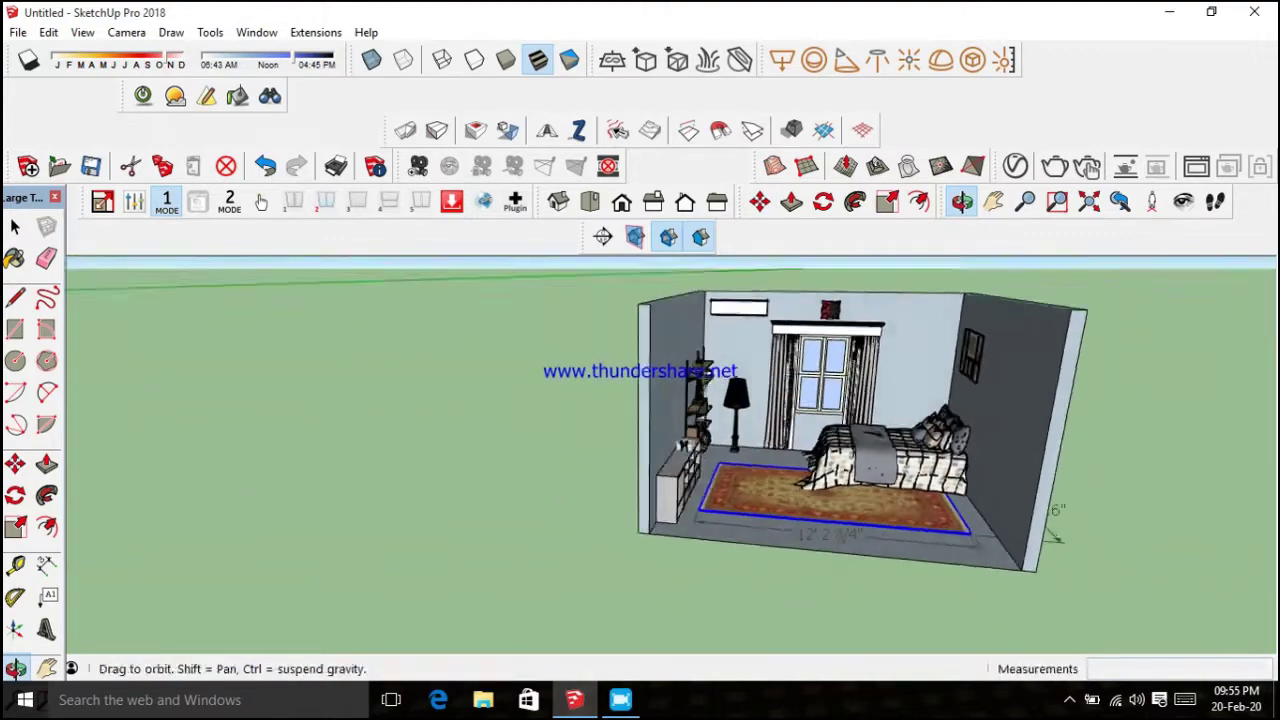
middle_click_drag(1180, 528, 1050, 545)
key("space")
Browse the model files in the Import dialog, then close it without importing
left_click(18, 32)
left_click(60, 310)
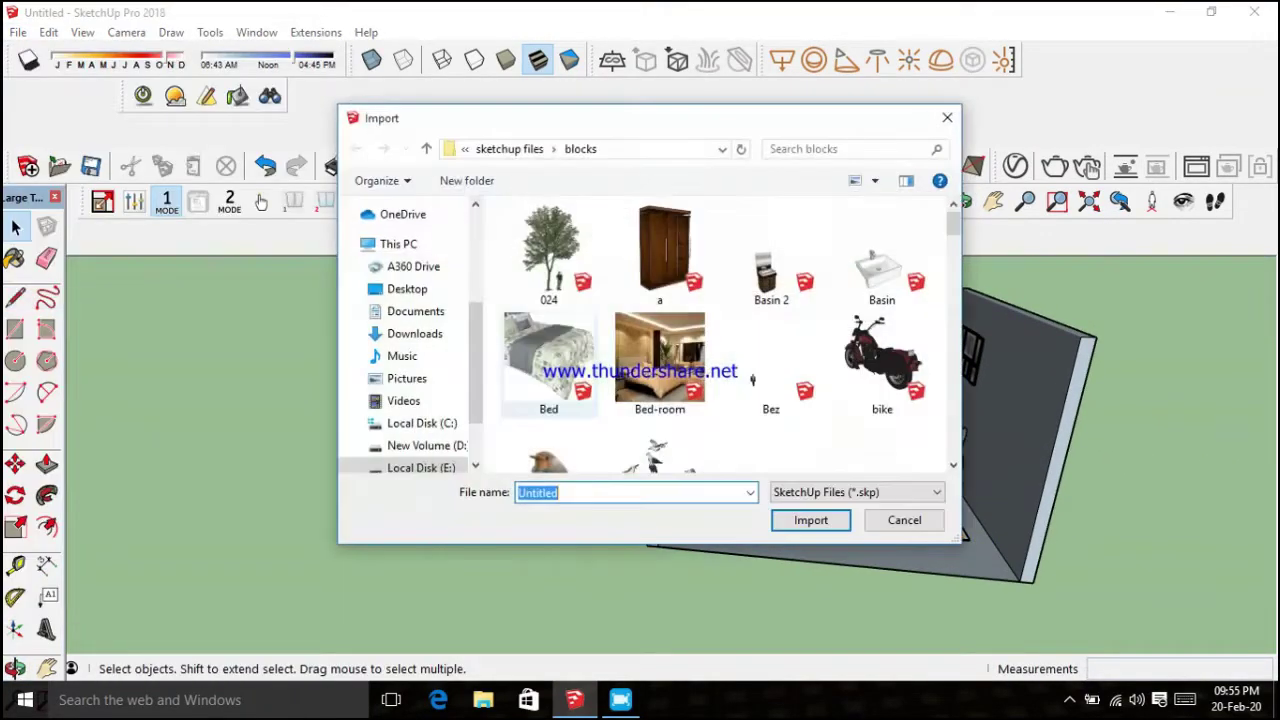
scroll(715, 330, "down", 5)
scroll(715, 330, "down", 5)
scroll(715, 330, "down", 5)
scroll(752, 400, "up", 1)
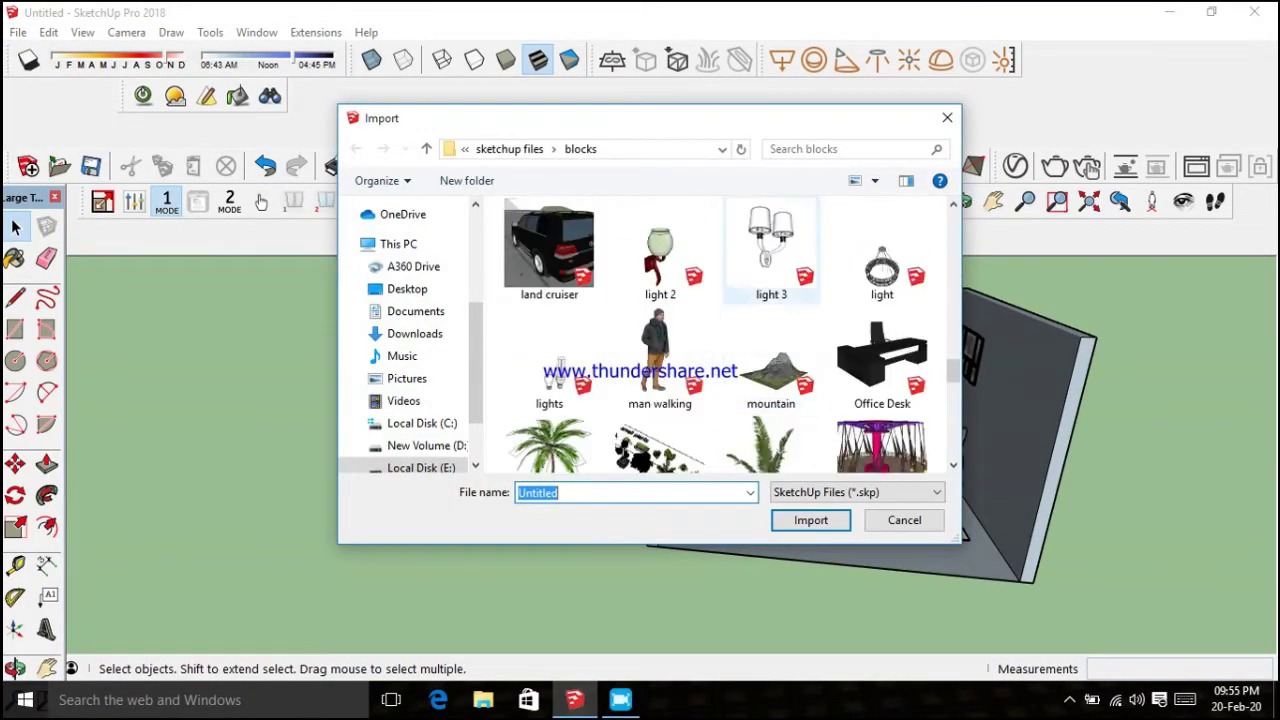
scroll(752, 400, "up", 2)
scroll(752, 400, "down", 6)
scroll(752, 400, "down", 3)
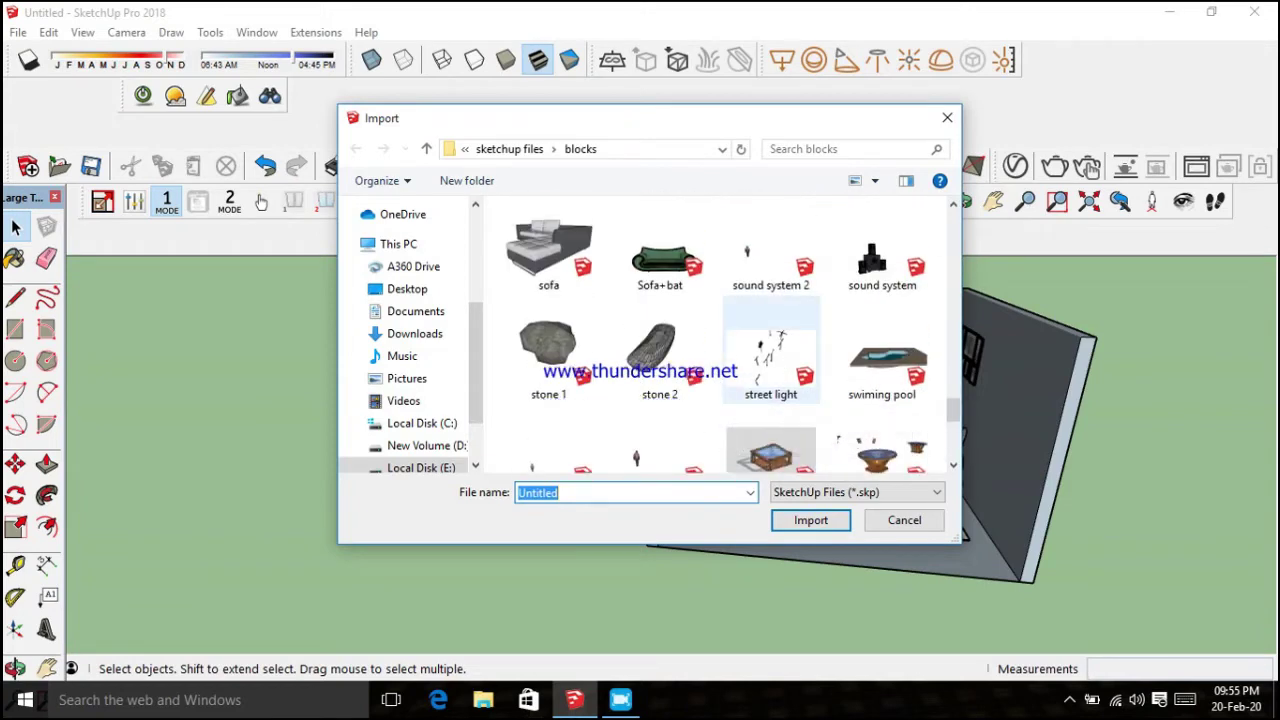
scroll(650, 340, "up", 5)
scroll(650, 340, "up", 2)
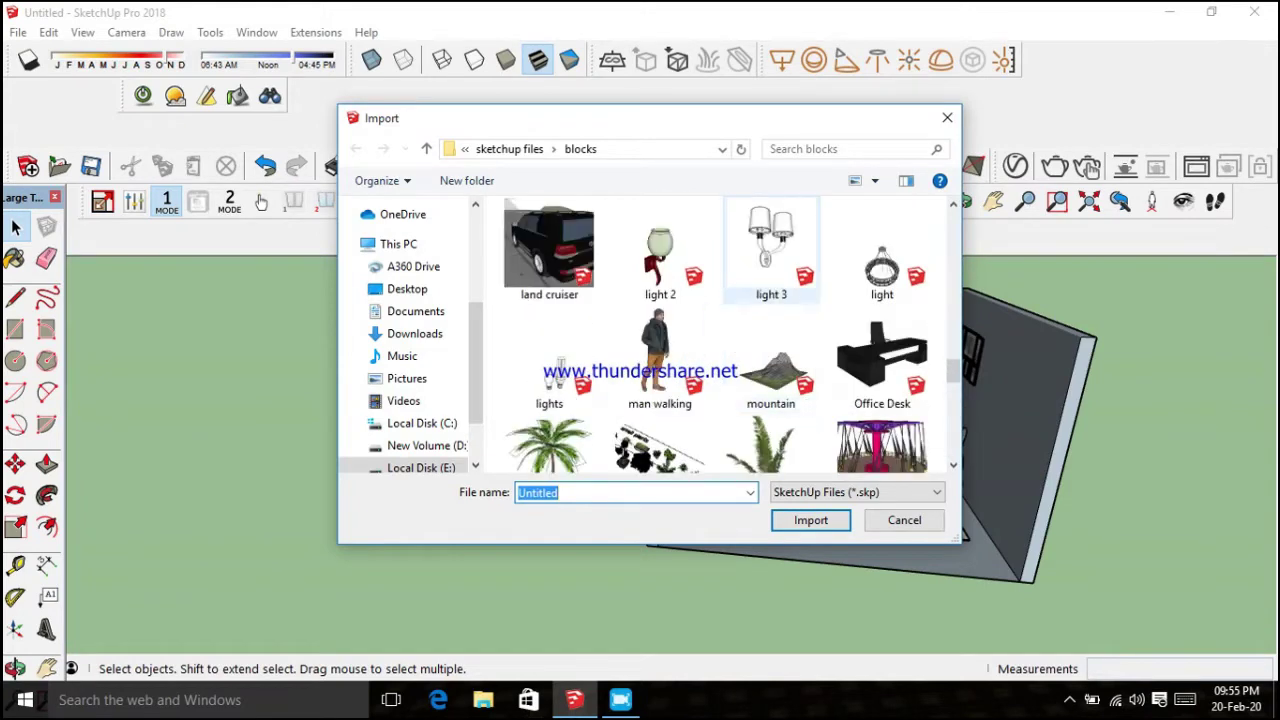
key("Escape")
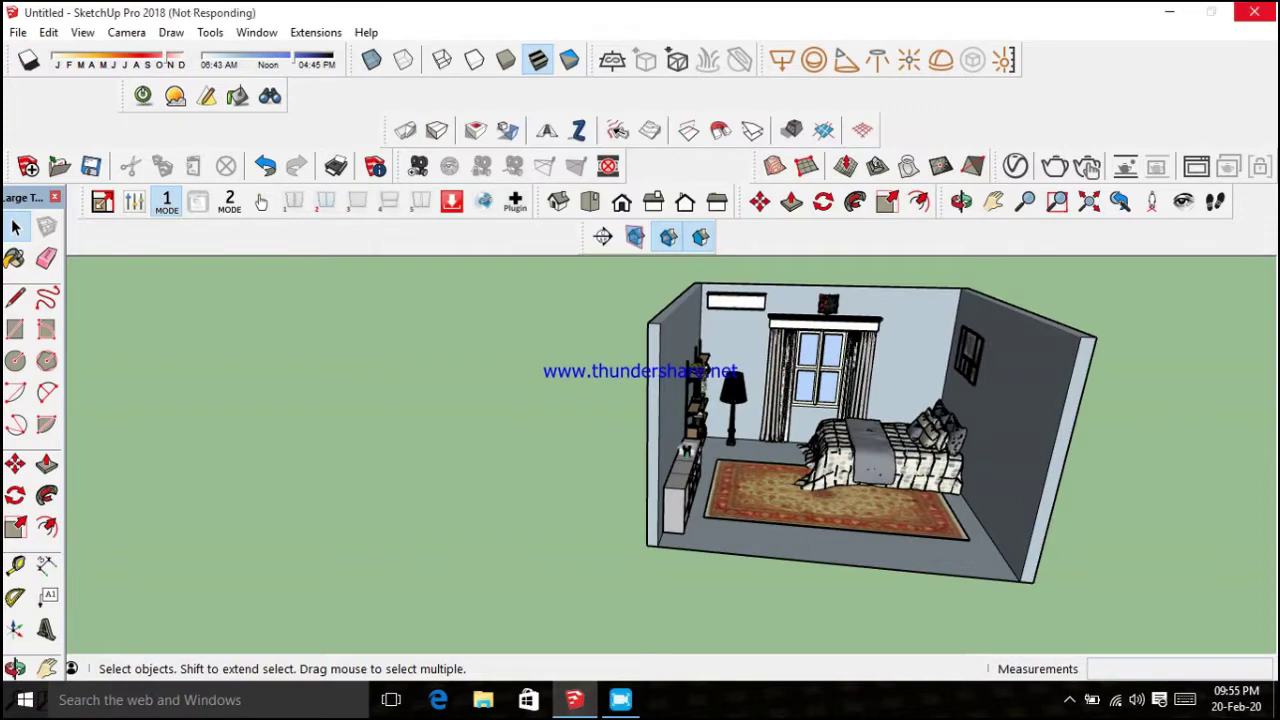
Place the imported twin wall light and scale it to 0.81
scroll(505, 505, "up", 2)
left_click(443, 471)
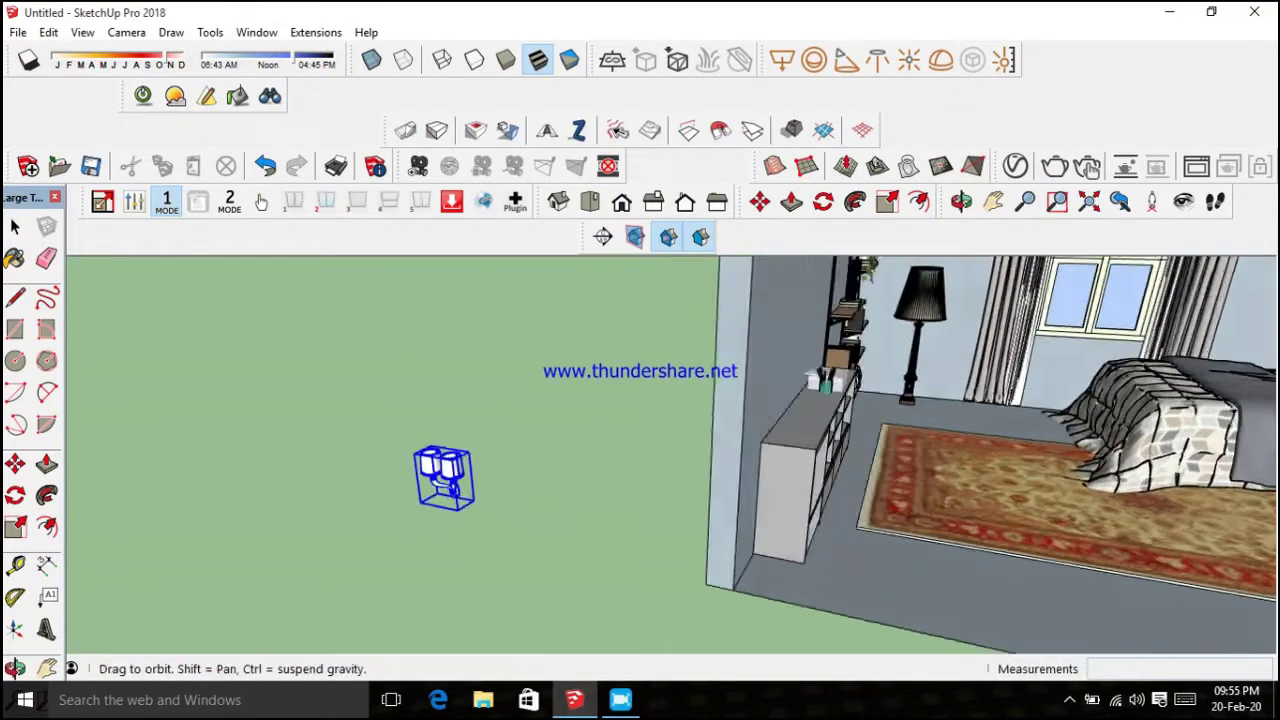
scroll(438, 472, "up", 3)
left_click(15, 527)
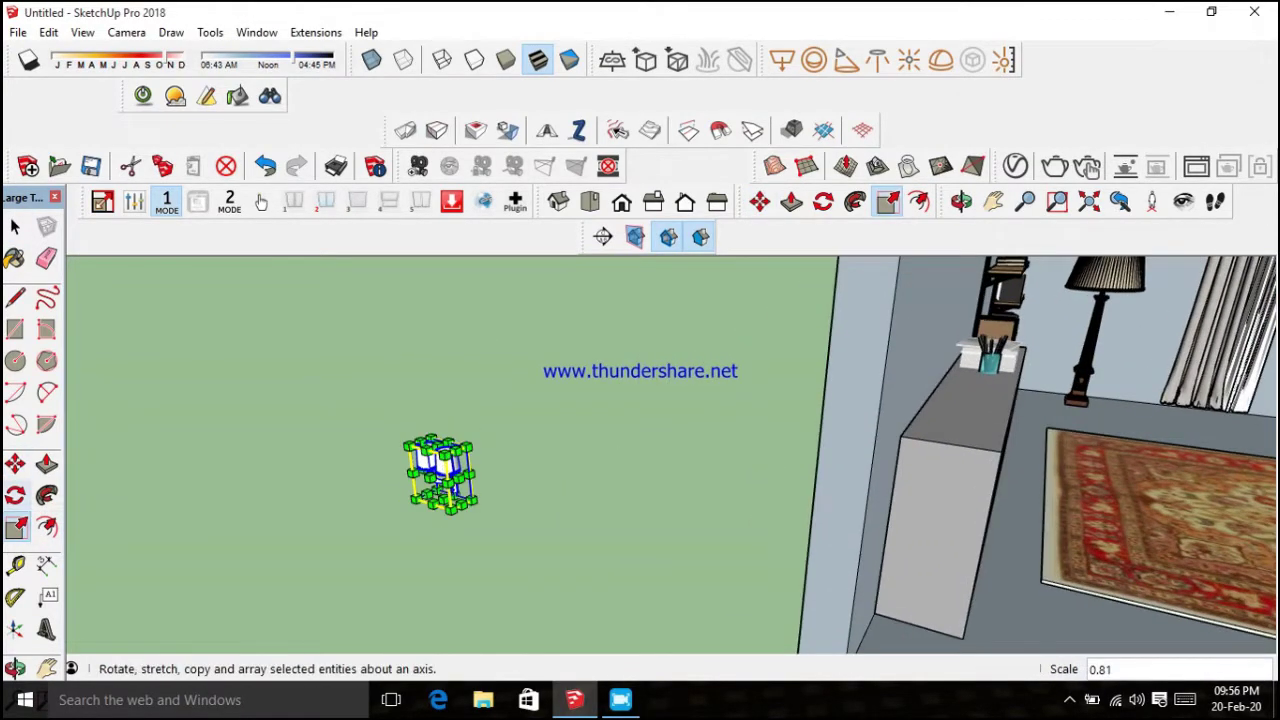
middle_click_drag(600, 450, 560, 430)
Move the wall light onto the back wall to the right of the window
key("m")
scroll(400, 445, "up", 4)
middle_click_drag(420, 460, 470, 514)
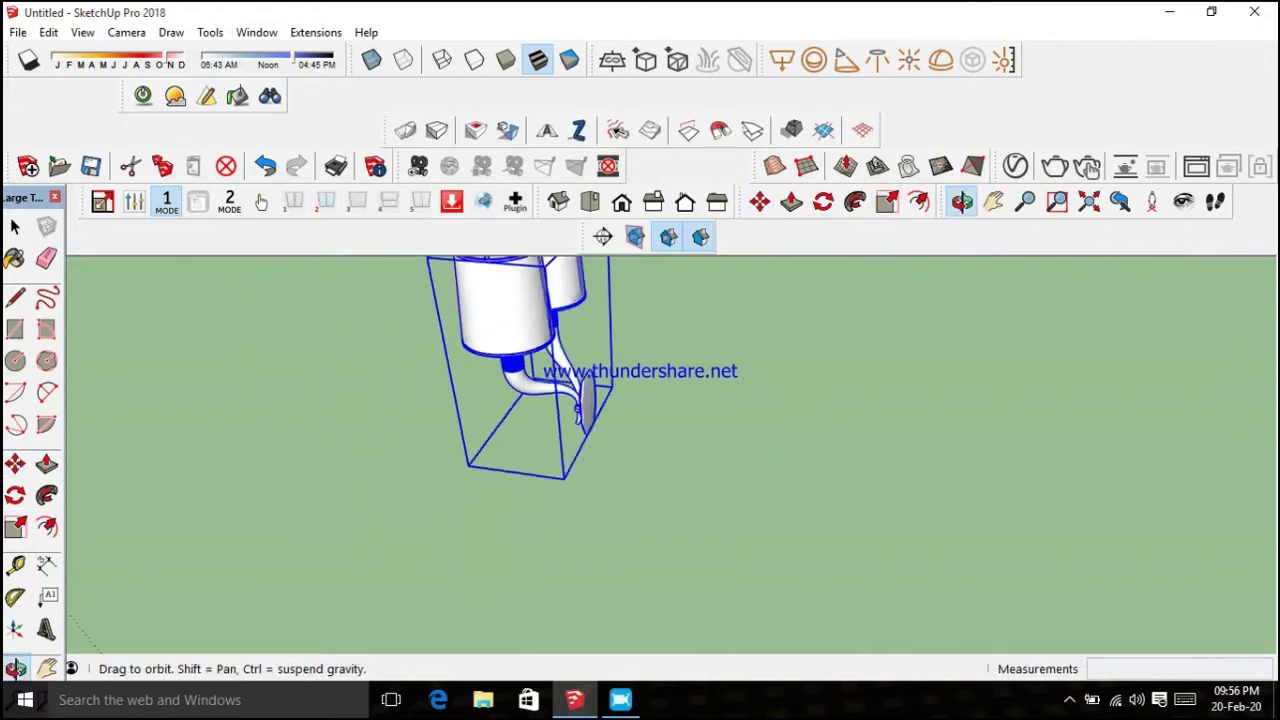
mouse_move(470, 514)
left_mouse_down()
mouse_move(626, 570)
mouse_move(700, 495)
left_mouse_up()
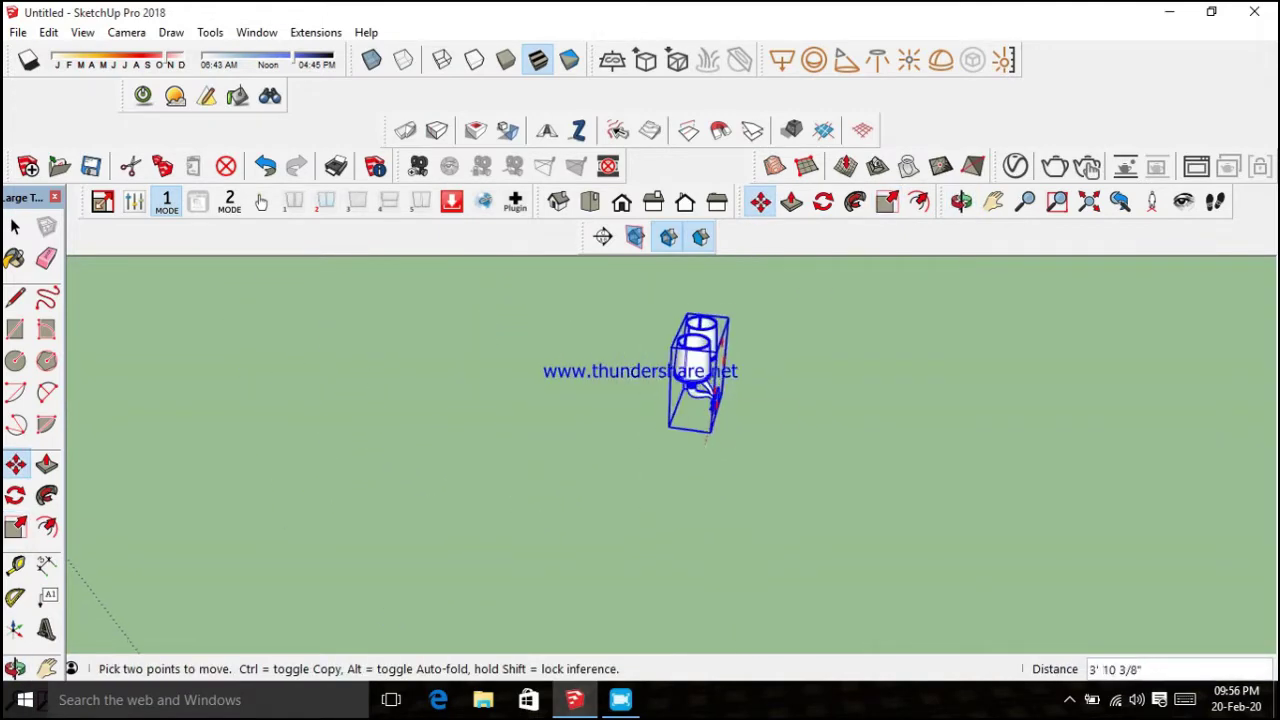
scroll(887, 467, "up", 3)
scroll(887, 467, "up", 3)
scroll(887, 467, "down", 5)
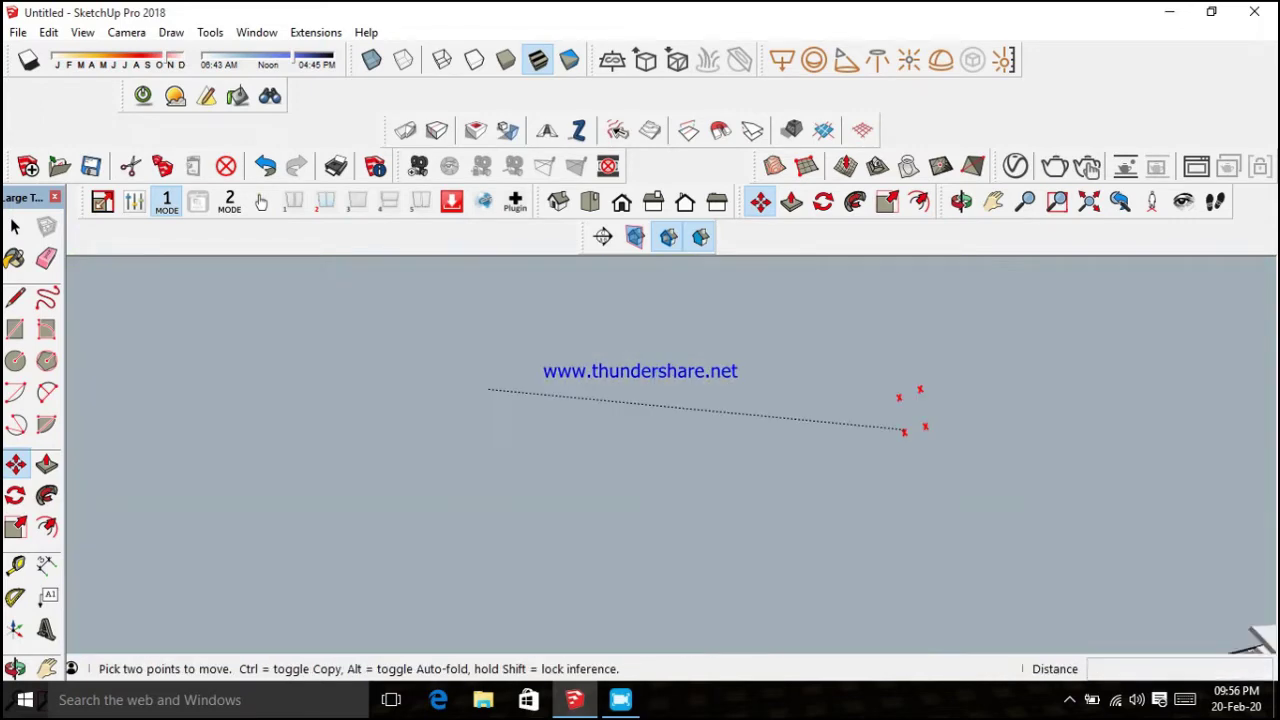
Orbit and zoom out to review the whole room with the mounted light
middle_click_drag(917, 392, 629, 509)
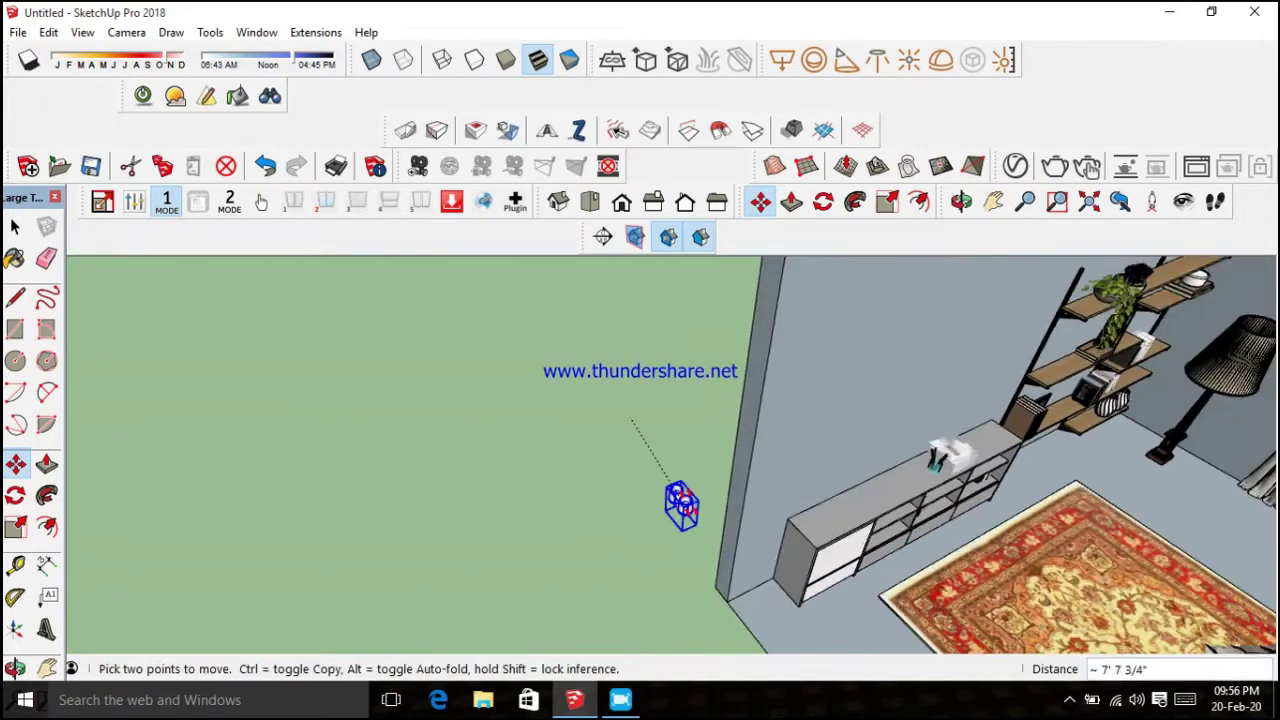
scroll(666, 517, "down", 2)
scroll(446, 441, "down", 3)
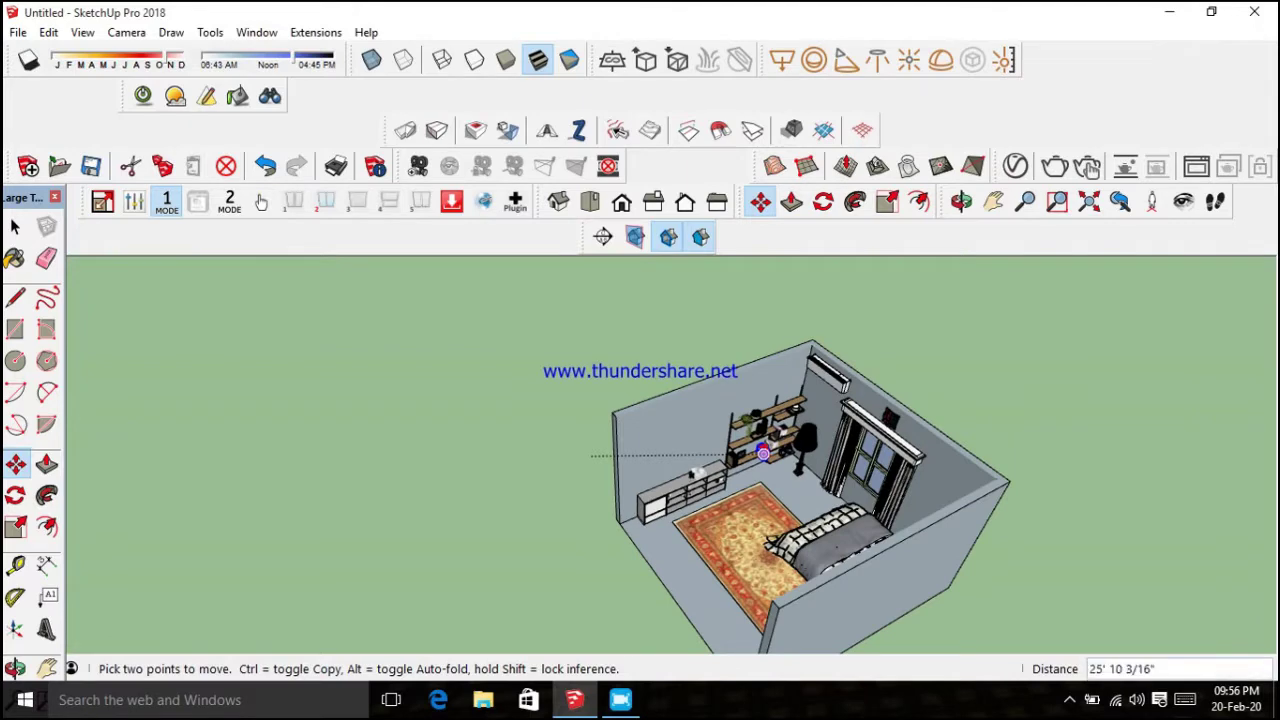
scroll(763, 453, "up", 5)
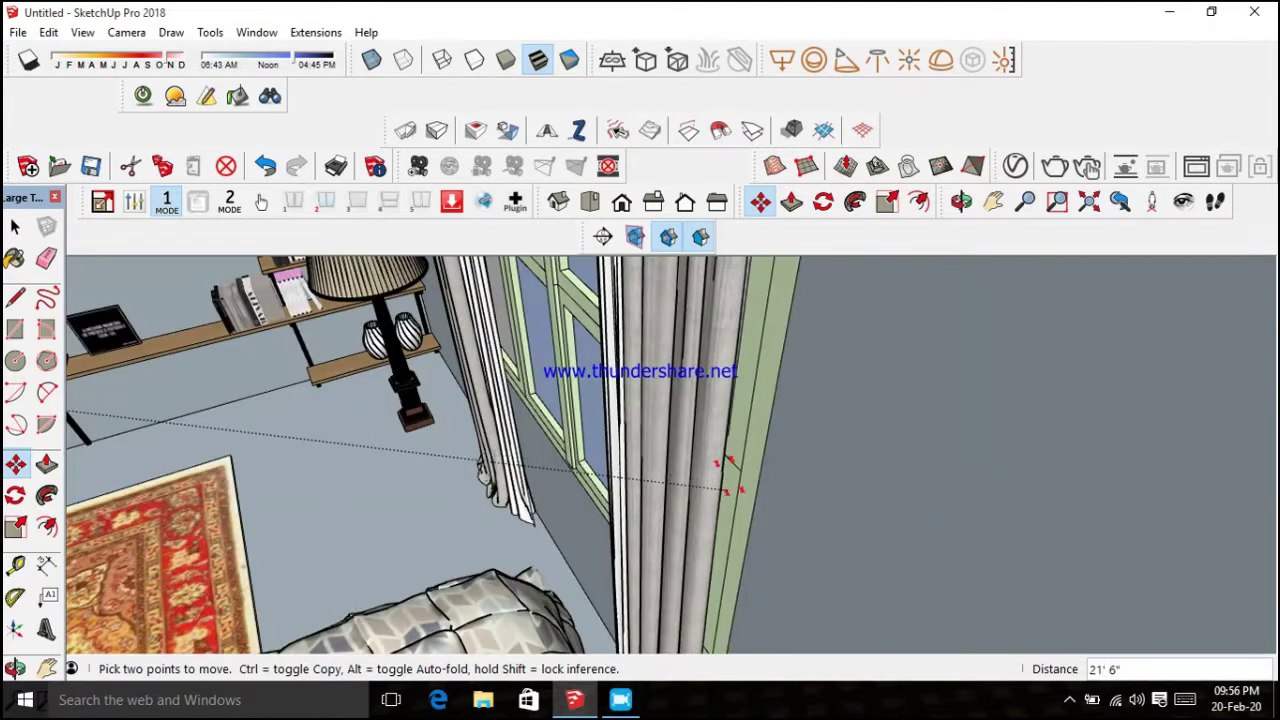
scroll(740, 470, "down", 2)
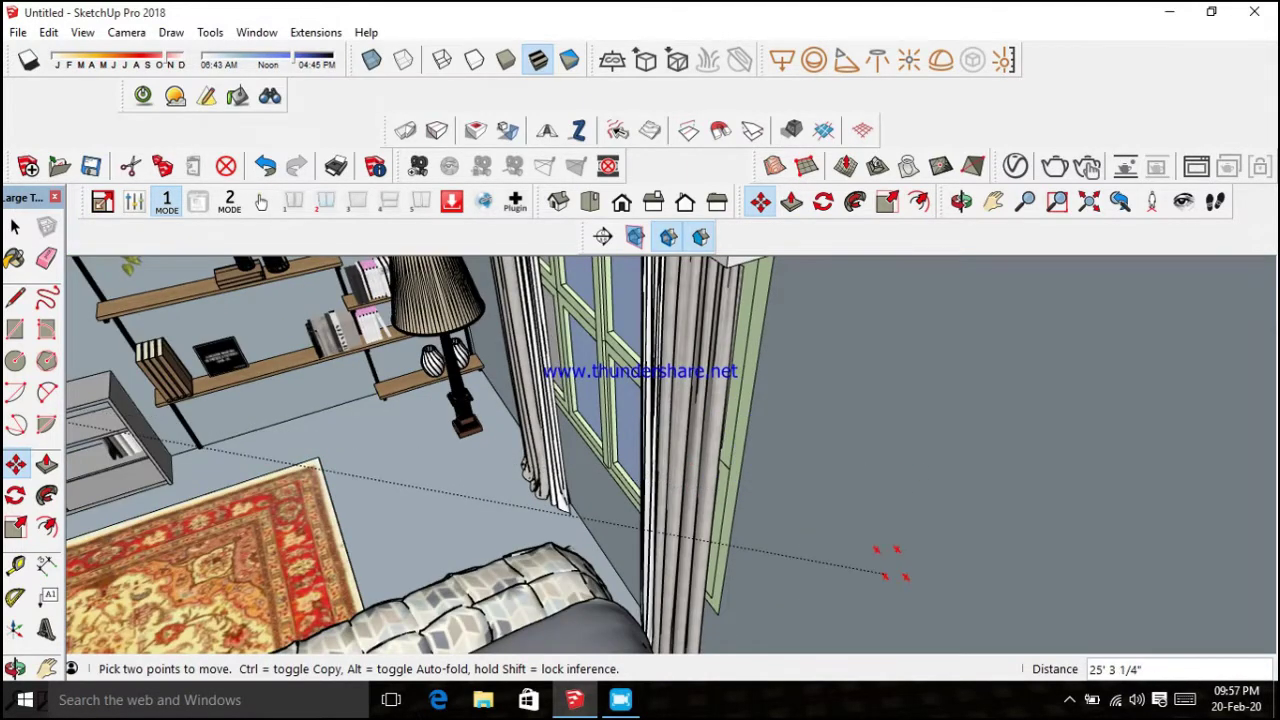
scroll(790, 505, "down", 1)
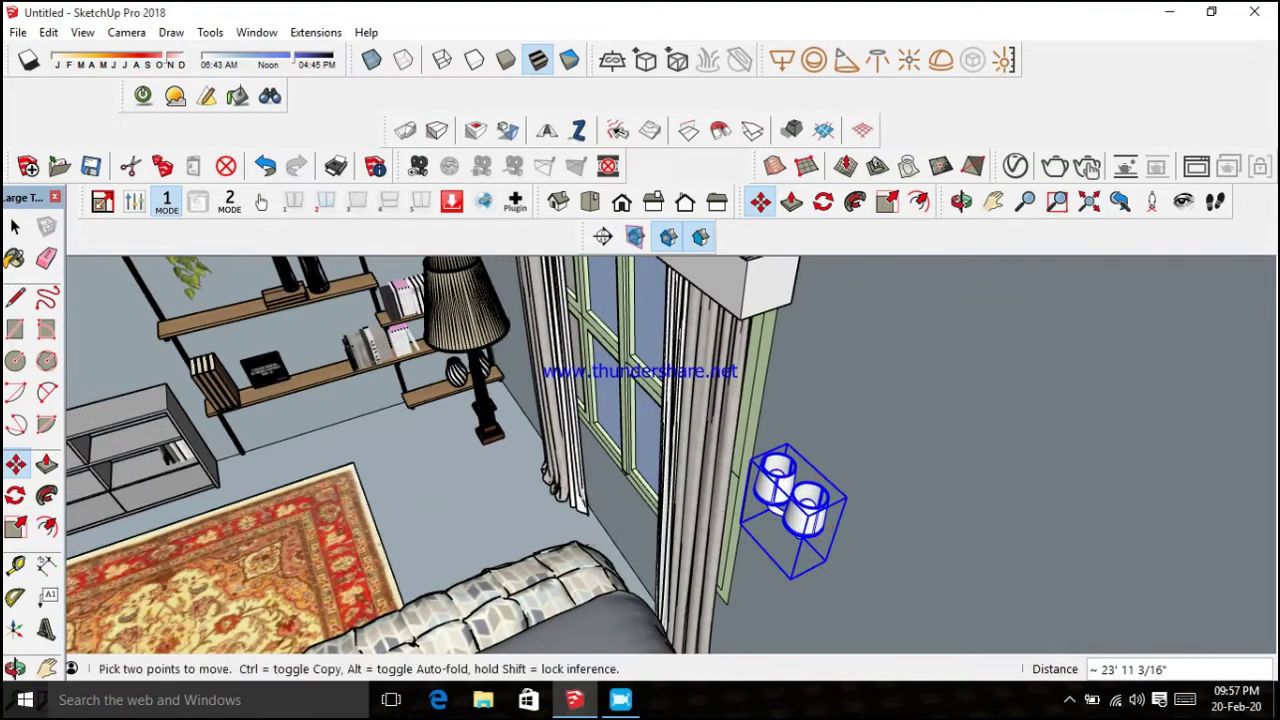
scroll(880, 380, "down", 1)
scroll(900, 355, "down", 1)
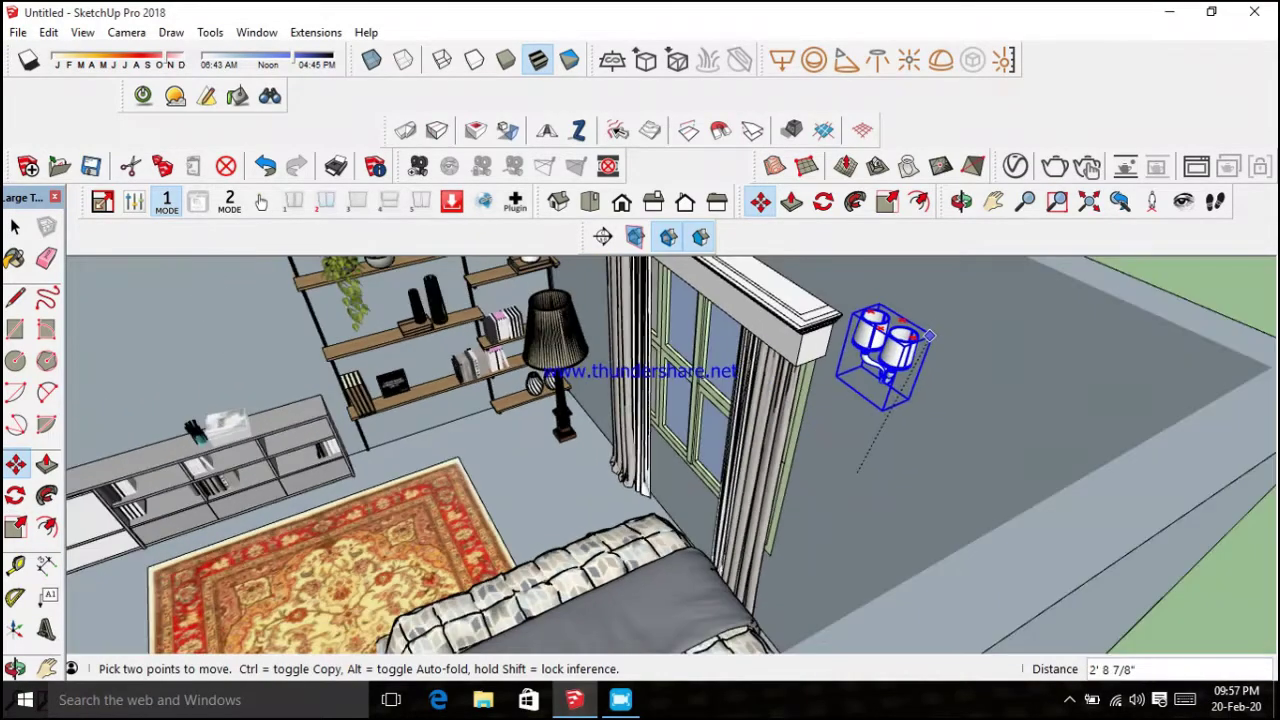
scroll(1077, 511, "down", 2)
scroll(980, 511, "down", 2)
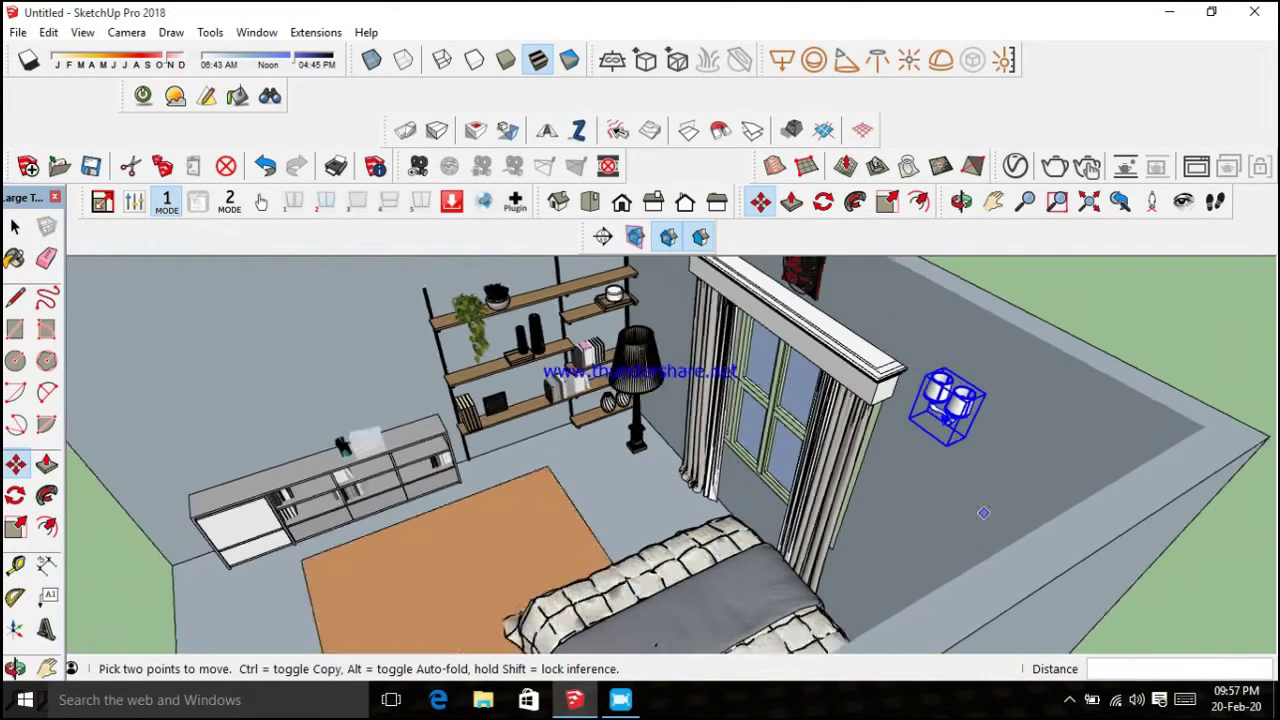
middle_click_drag(980, 511, 900, 450)
key("space")
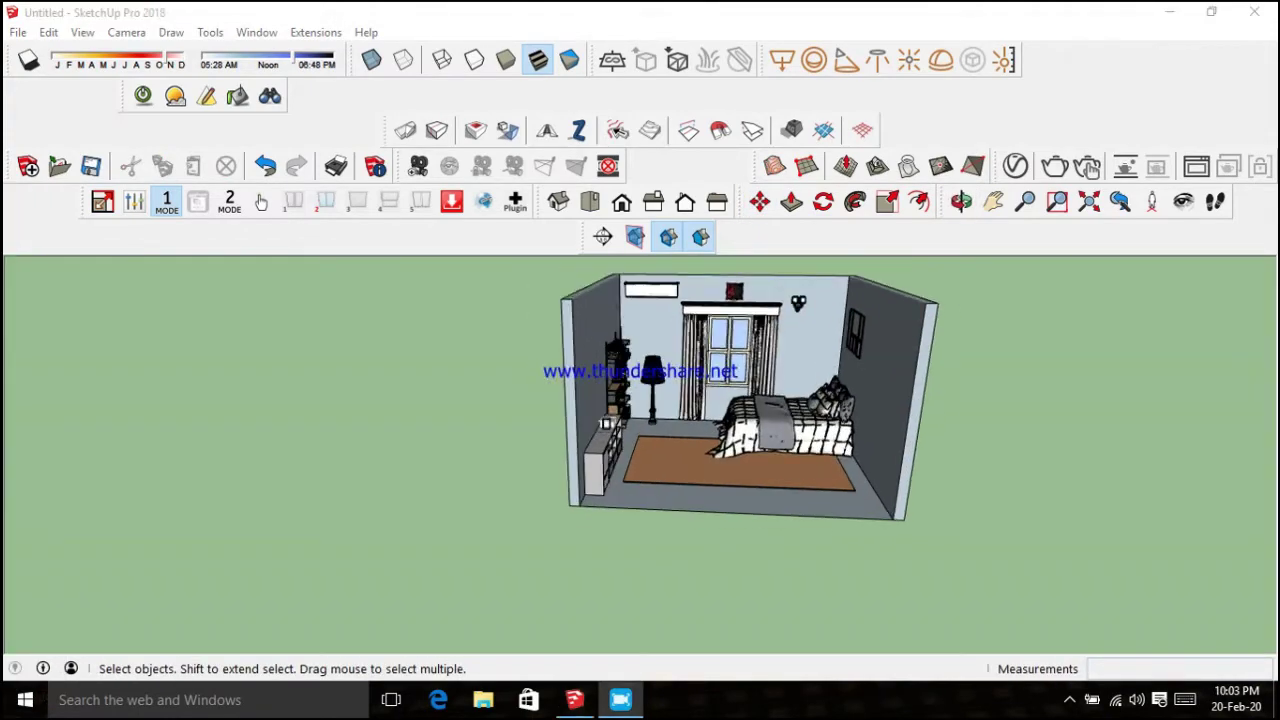
Import the sound system .skp component through File > Import
left_click(18, 32)
left_click(40, 297)
scroll(771, 305, "down", 3)
scroll(771, 305, "down", 1)
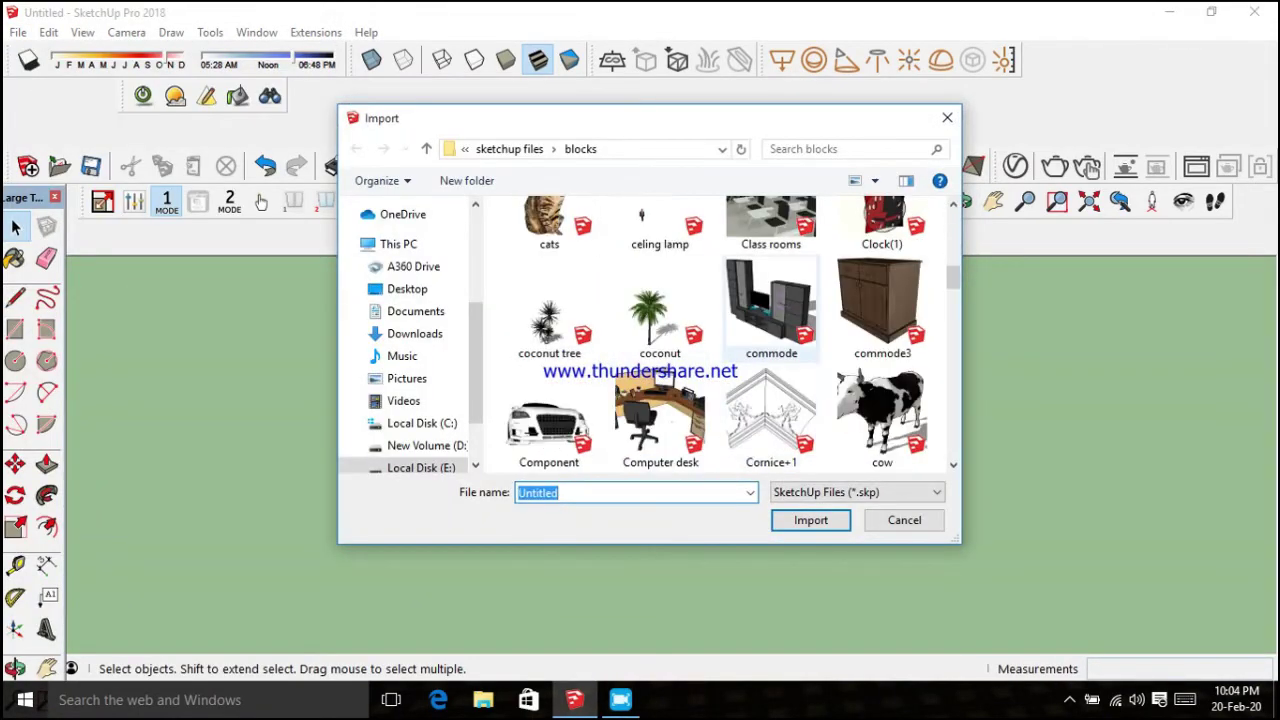
scroll(771, 355, "down", 2)
scroll(771, 355, "down", 1)
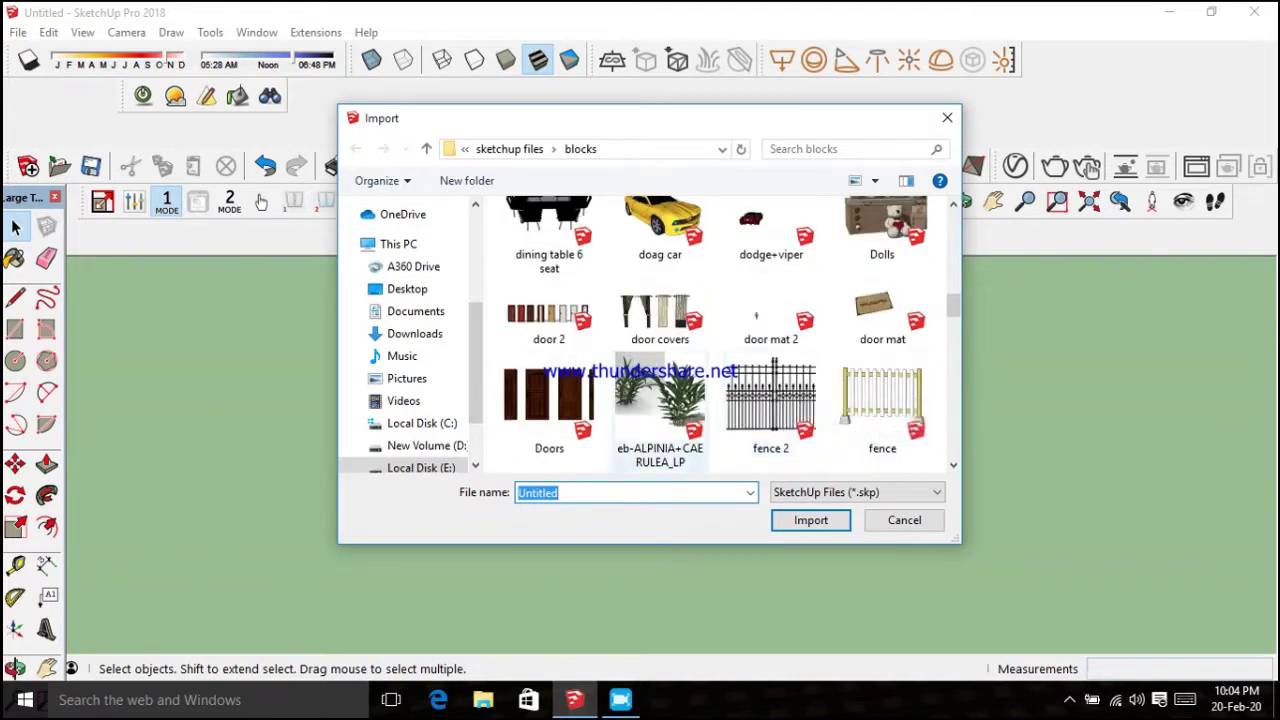
scroll(771, 355, "down", 2)
scroll(771, 355, "down", 2)
scroll(750, 410, "down", 2)
scroll(750, 410, "down", 2)
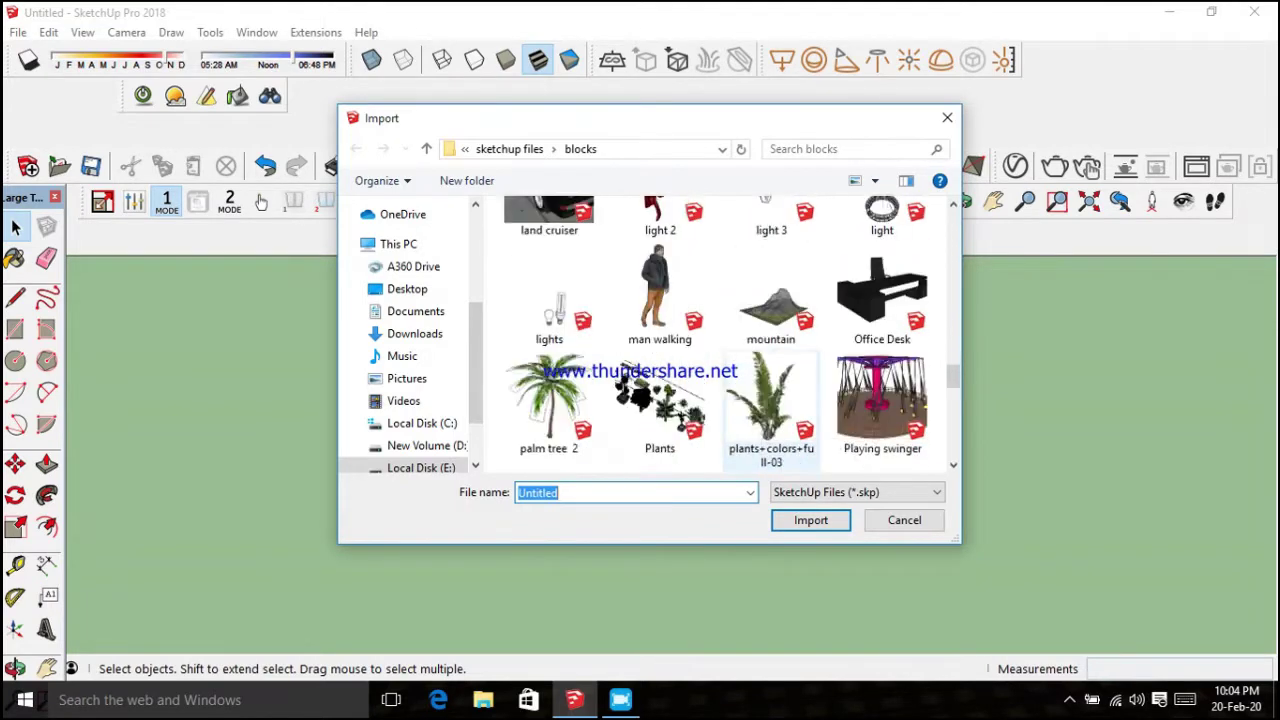
scroll(750, 410, "down", 2)
double_click(880, 430)
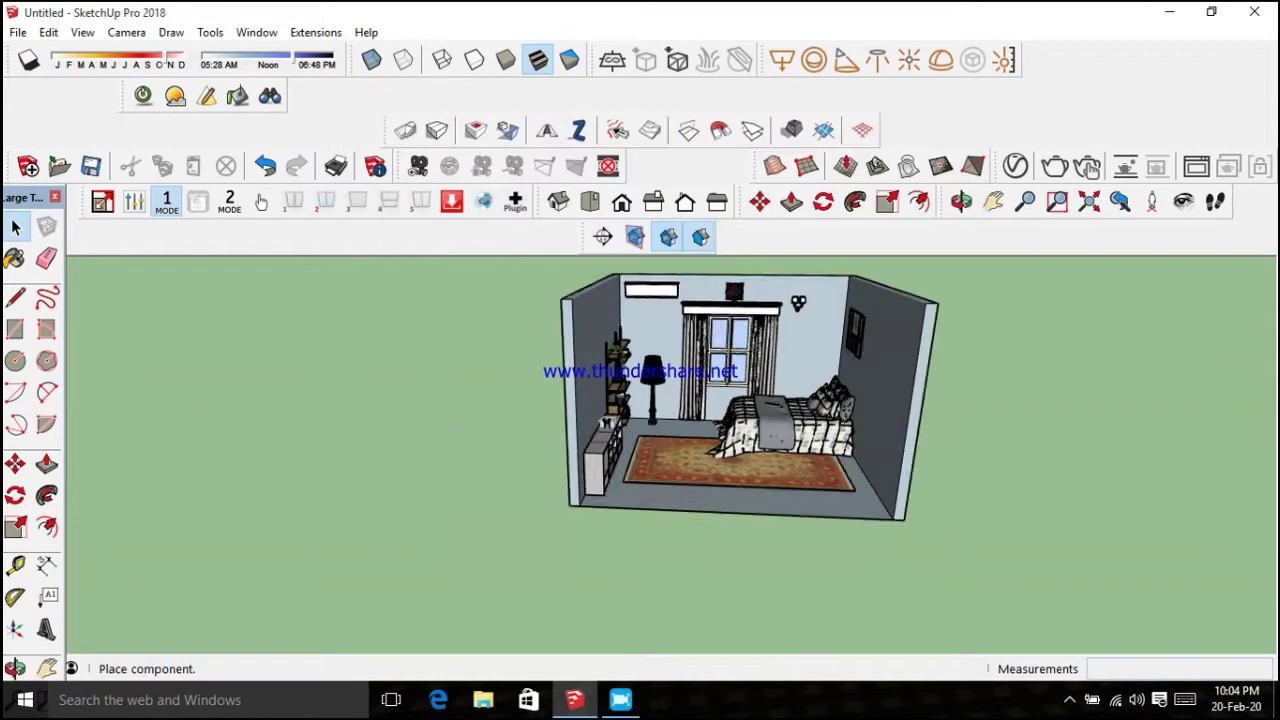
Place the sound system, adjust its scale, and set it on the white shelf top
scroll(583, 426, "up", 3)
scroll(583, 426, "up", 3)
scroll(583, 426, "up", 2)
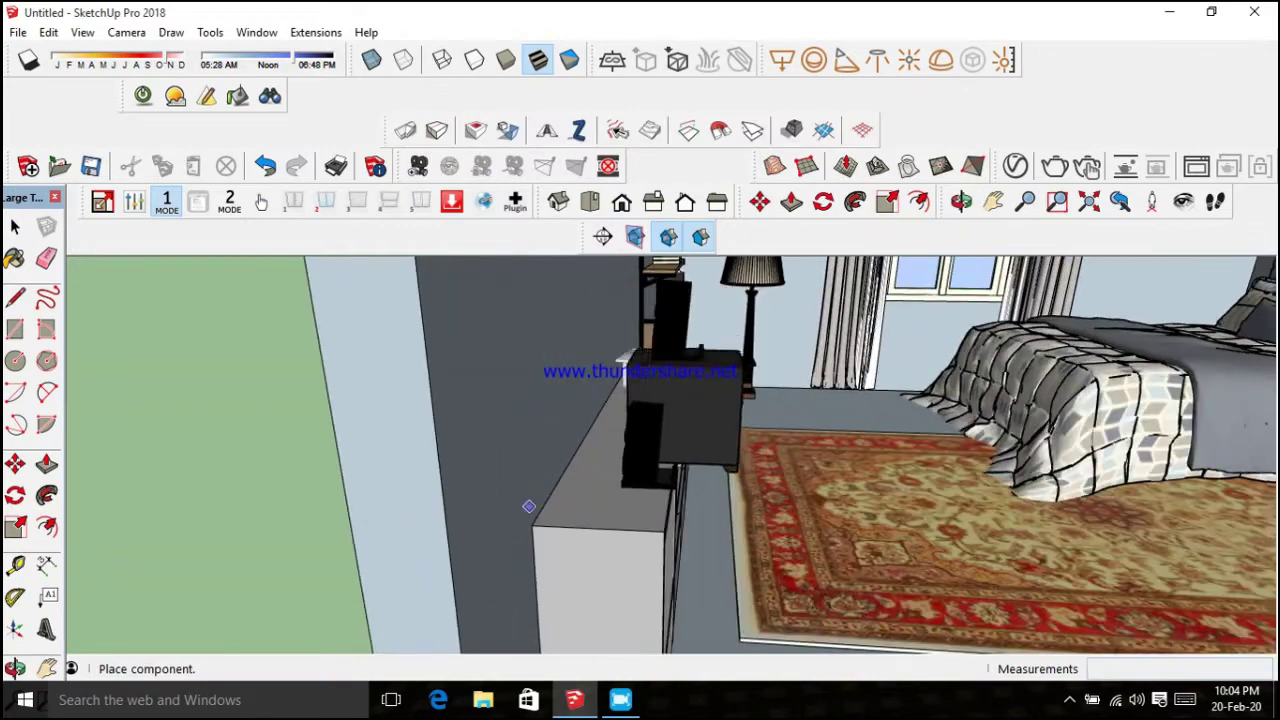
scroll(529, 509, "down", 2)
scroll(580, 449, "down", 1)
left_click(283, 500)
key("m")
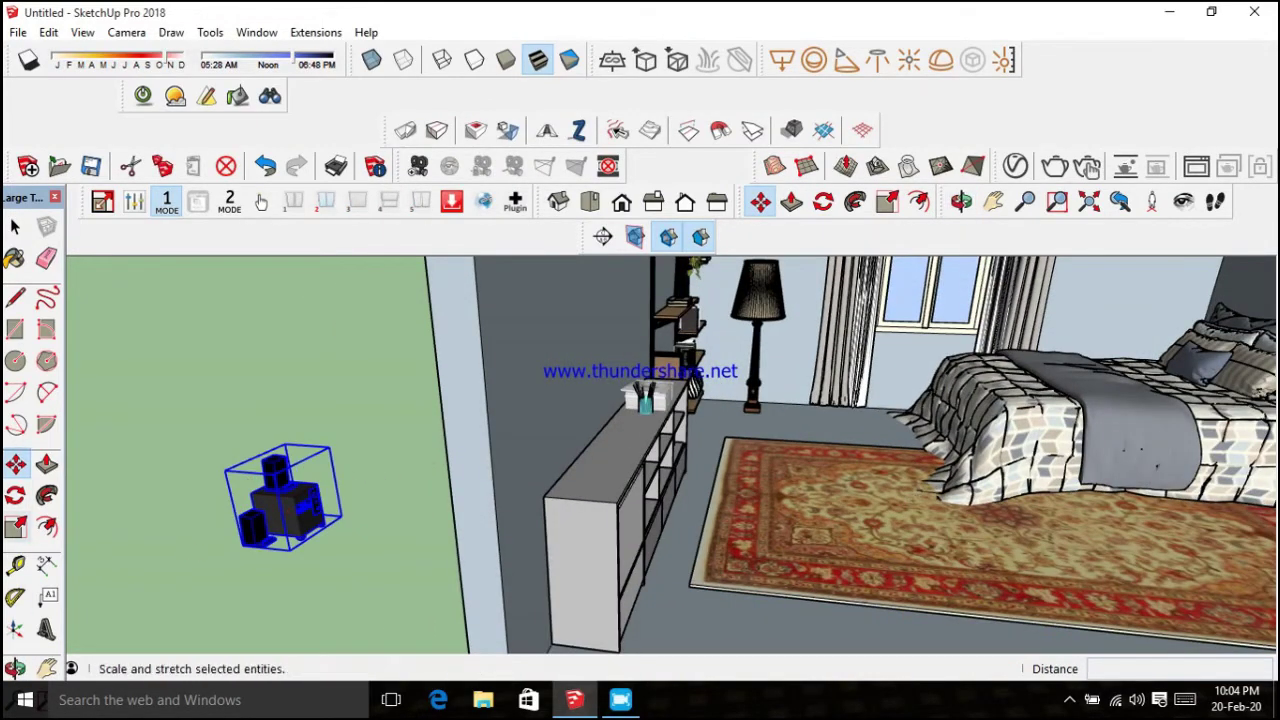
left_click(15, 527)
key("m")
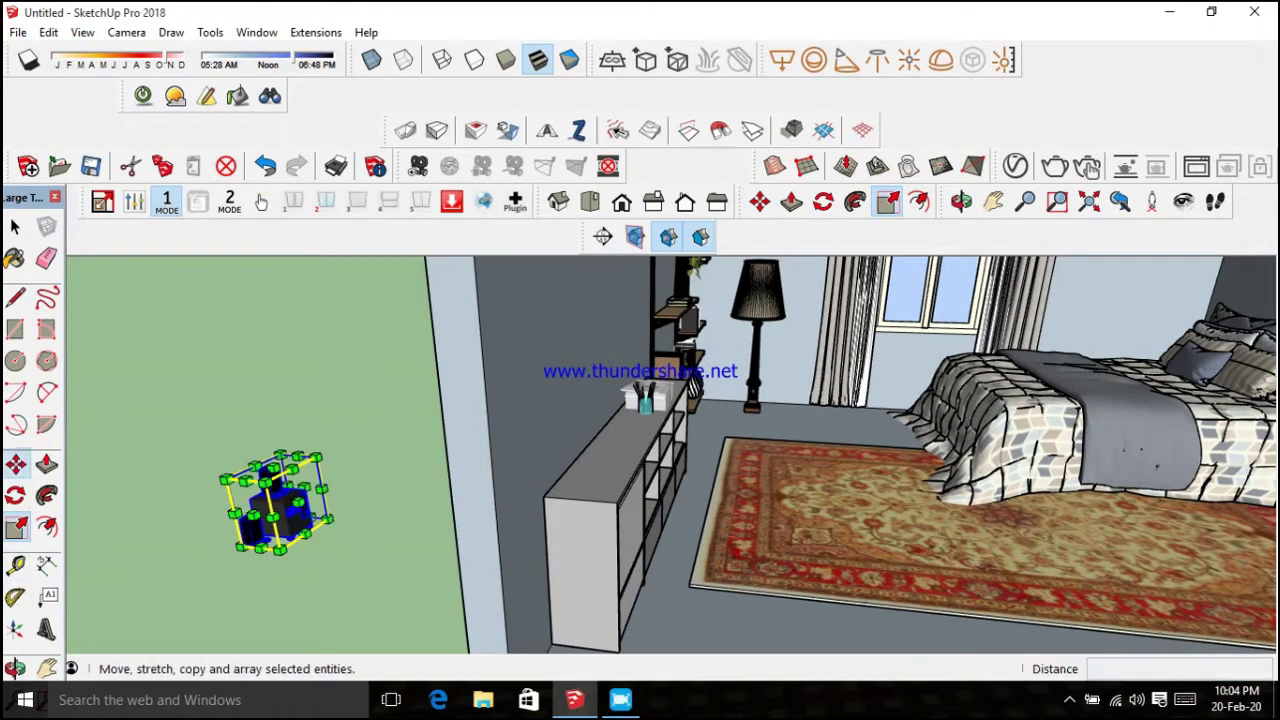
left_click(240, 548)
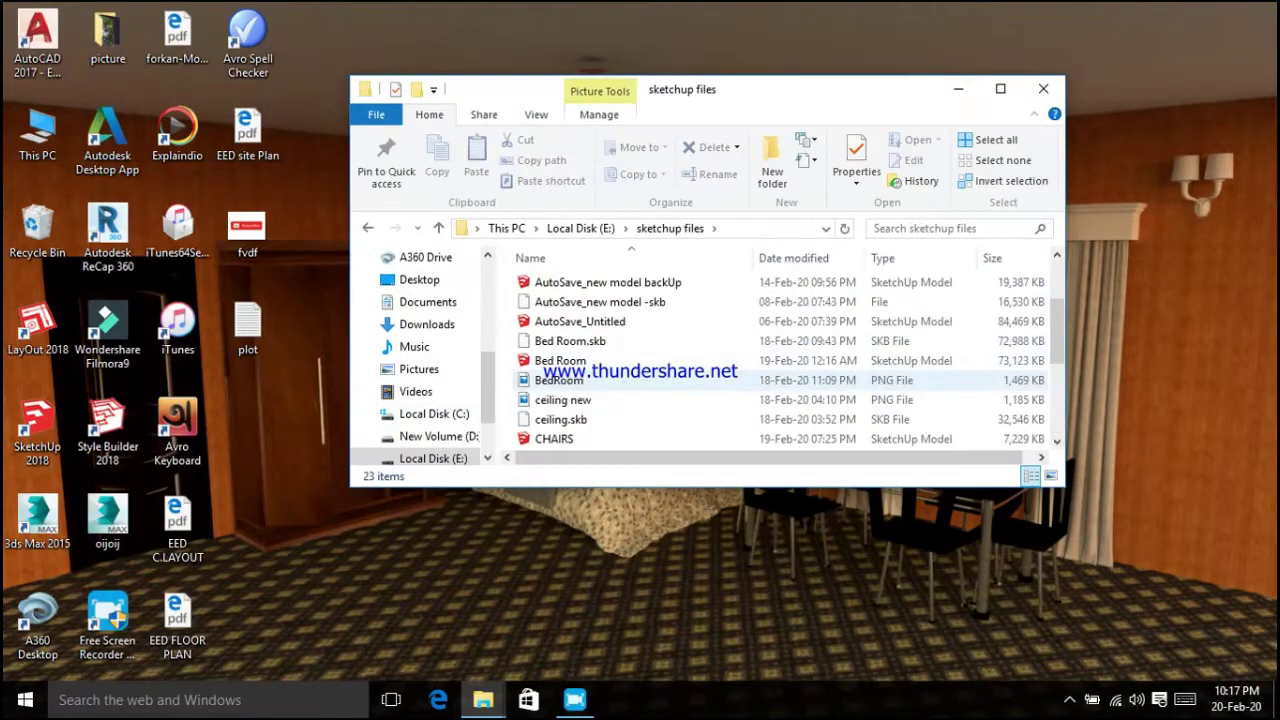
Open the 'new bedroom' file in SketchUp 2018 from its context menu
right_click(594, 420)
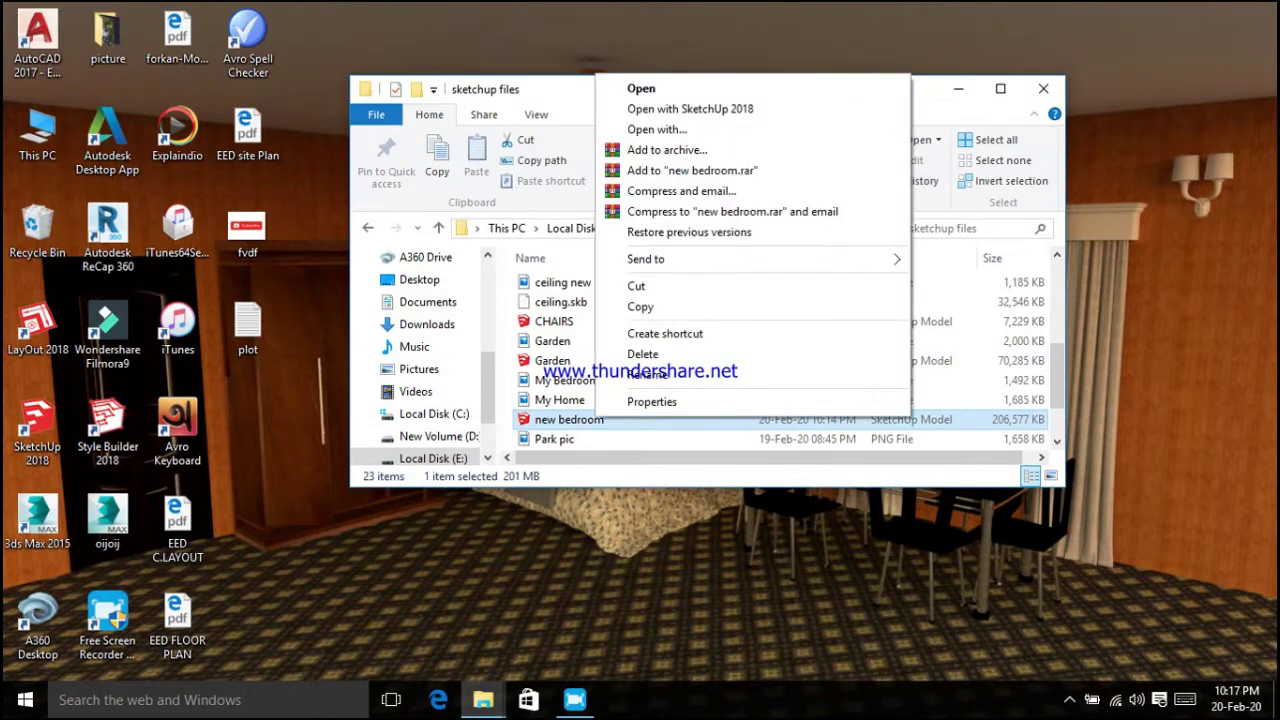
key("Escape")
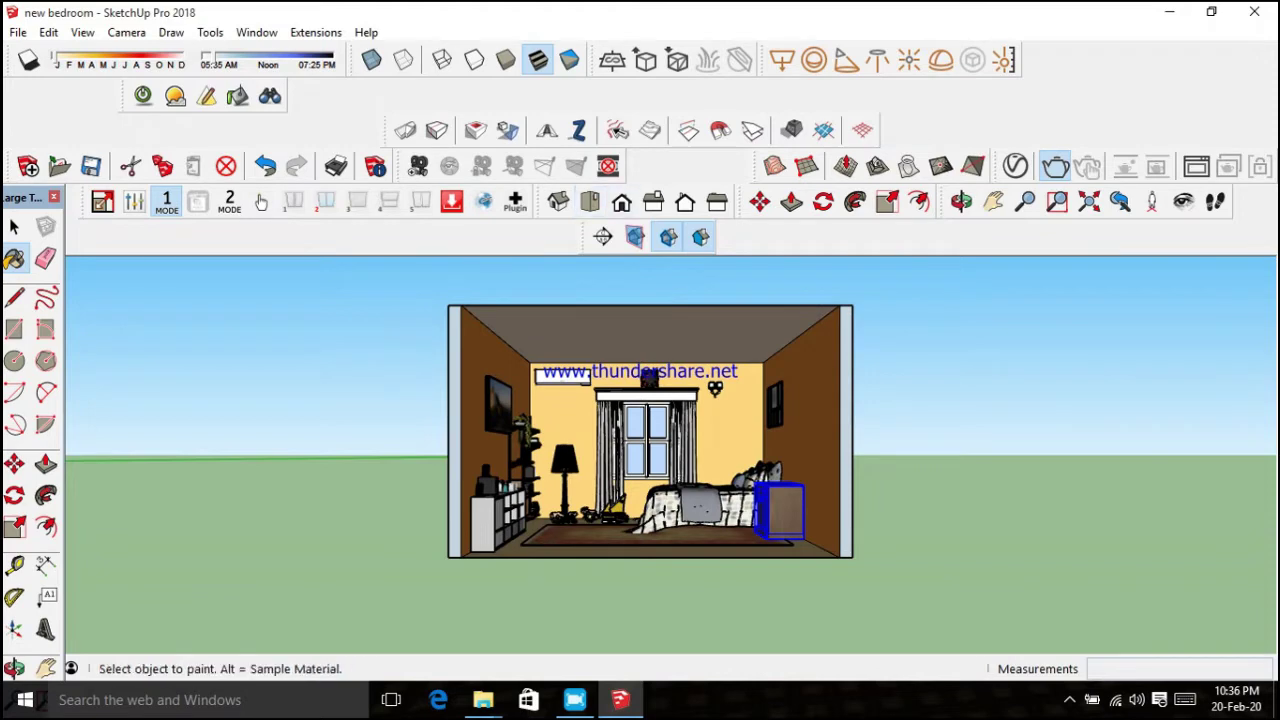
Stop painting and return to the Select tool
key("space")
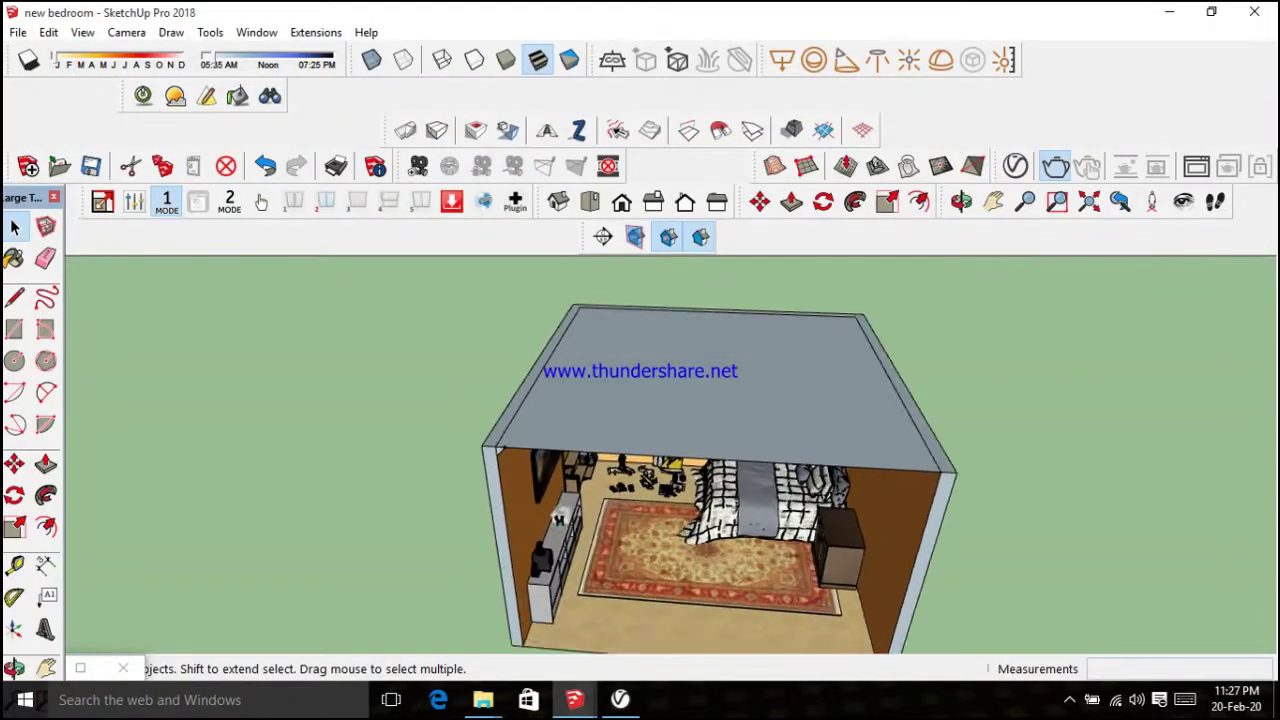
Orbit over the roof and down inside to inspect the cornice along the window wall
scroll(670, 455, "up", 5)
middle_click_drag(640, 450, 600, 440)
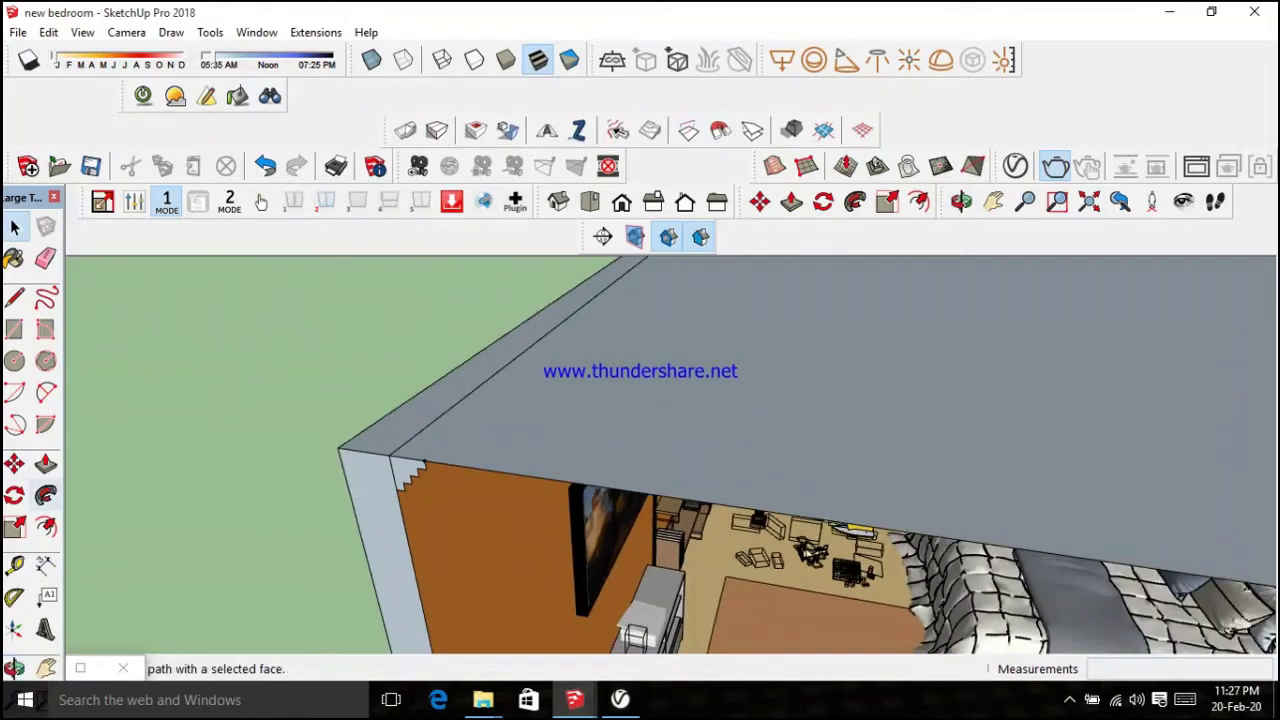
key("space")
key("p")
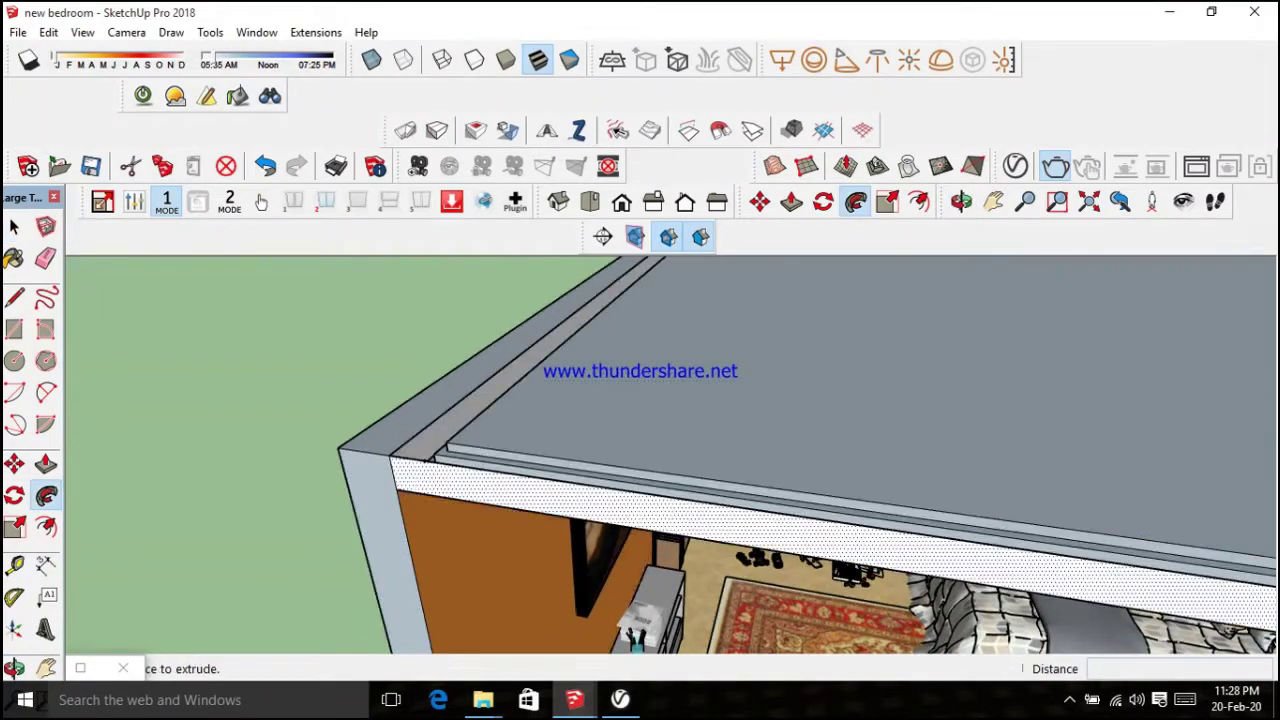
mouse_move(640, 450)
middle_mouse_down()
mouse_move(600, 440)
mouse_move(650, 452)
middle_mouse_up()
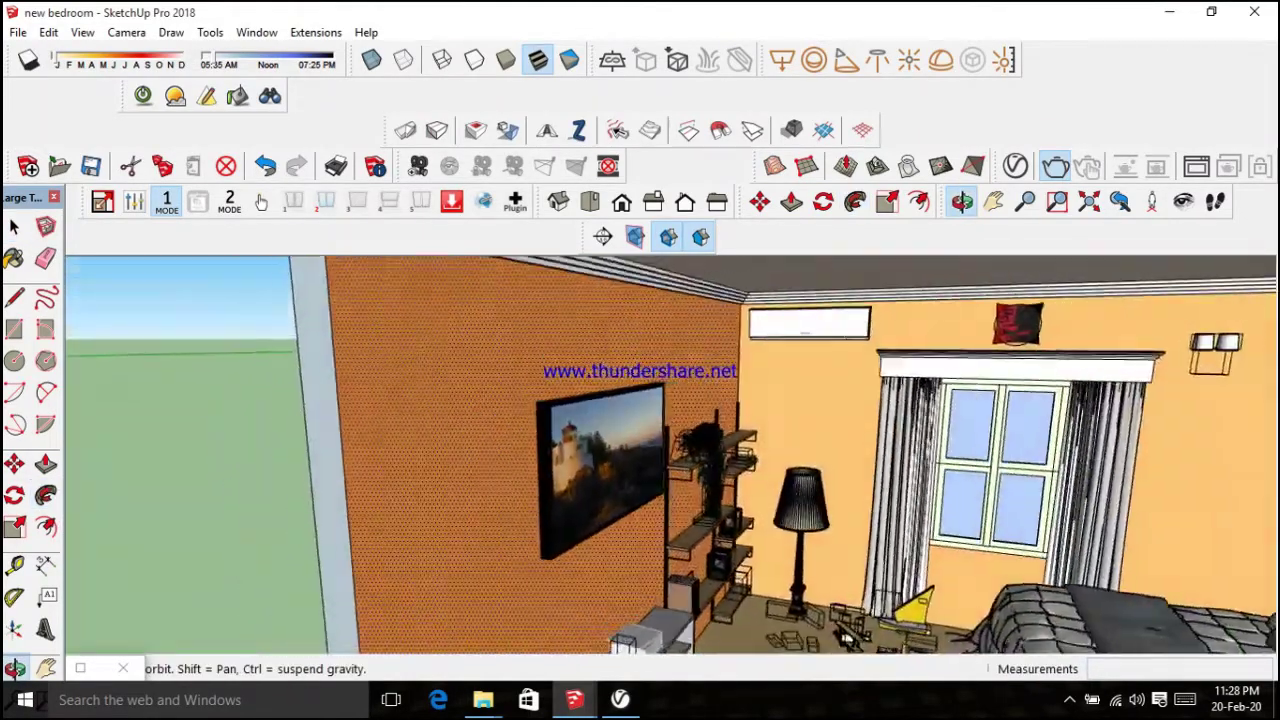
middle_click_drag(845, 637, 700, 620)
key("space")
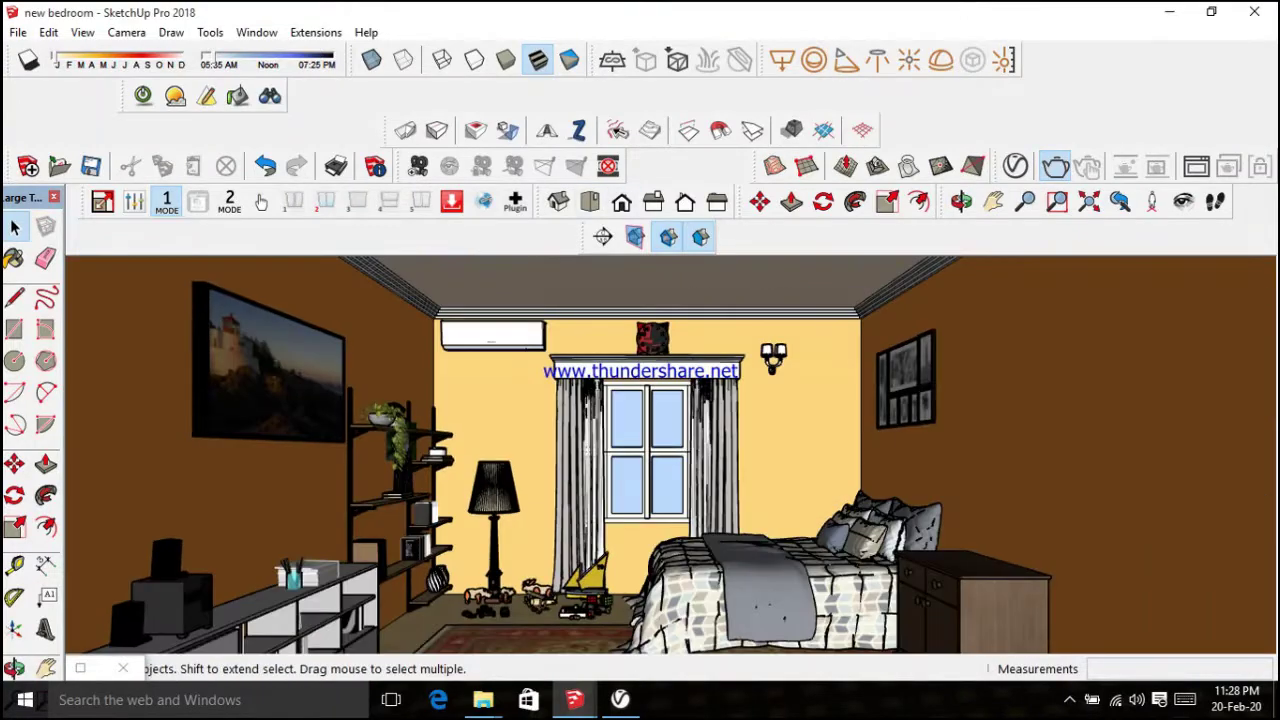
Zoom to extents and start importing another model through File > Import
key("shift+z")
left_click(18, 32)
left_click(40, 297)
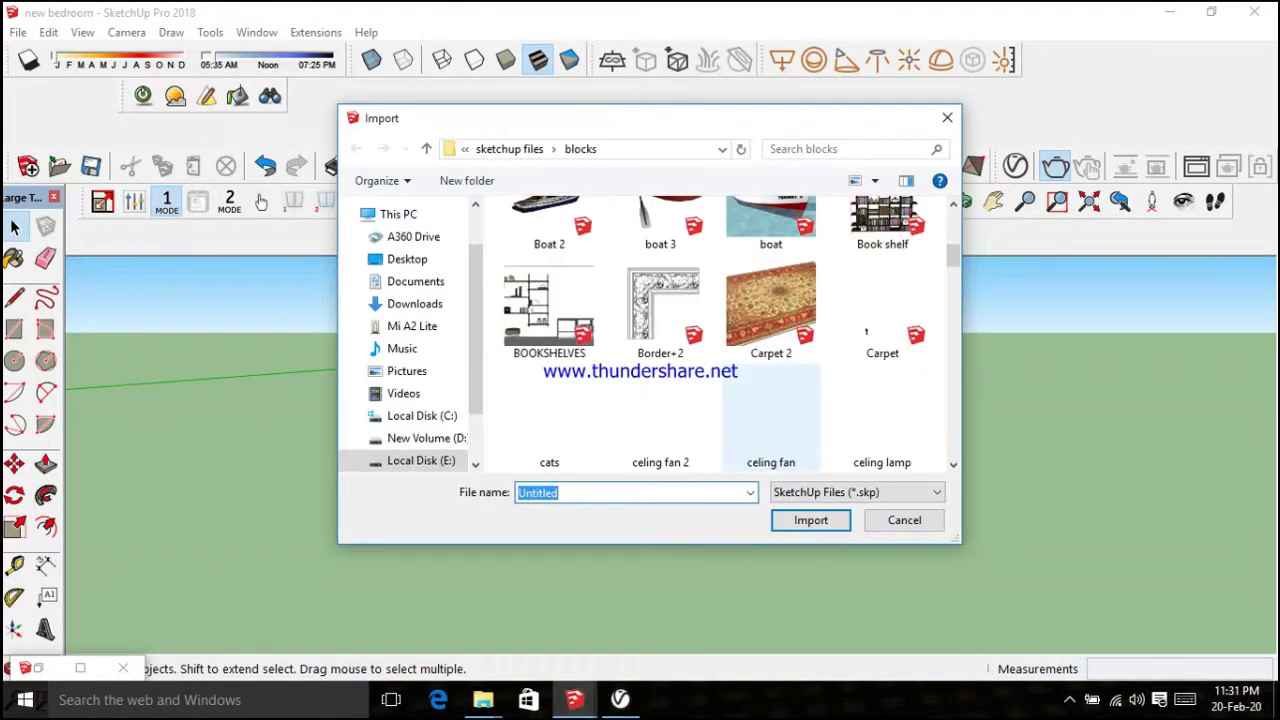
Check the properties of 'celing fan 2' and 'celing fan', then import 'celing fan'
scroll(770, 415, "down", 1)
left_click(660, 310)
right_click(660, 315)
key("Escape")
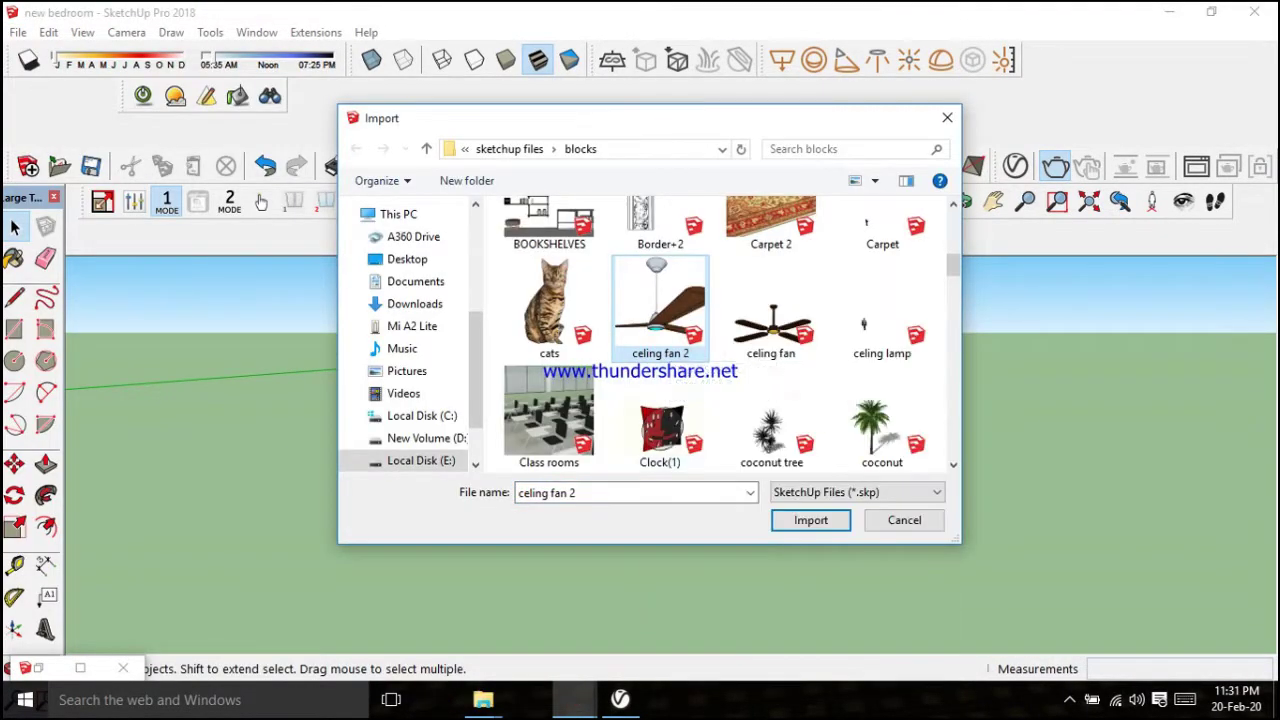
key("alt+Return")
key("Escape")
left_click(770, 310)
key("alt+Return")
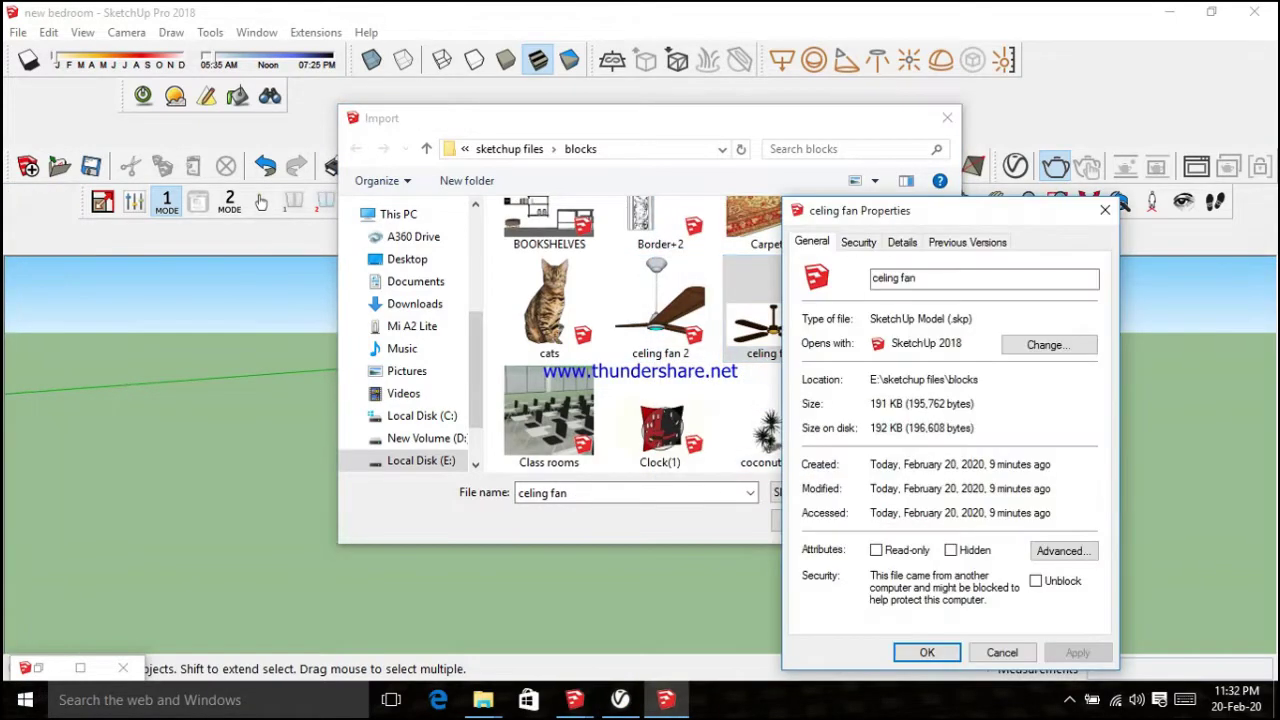
key("Escape")
key("Return")
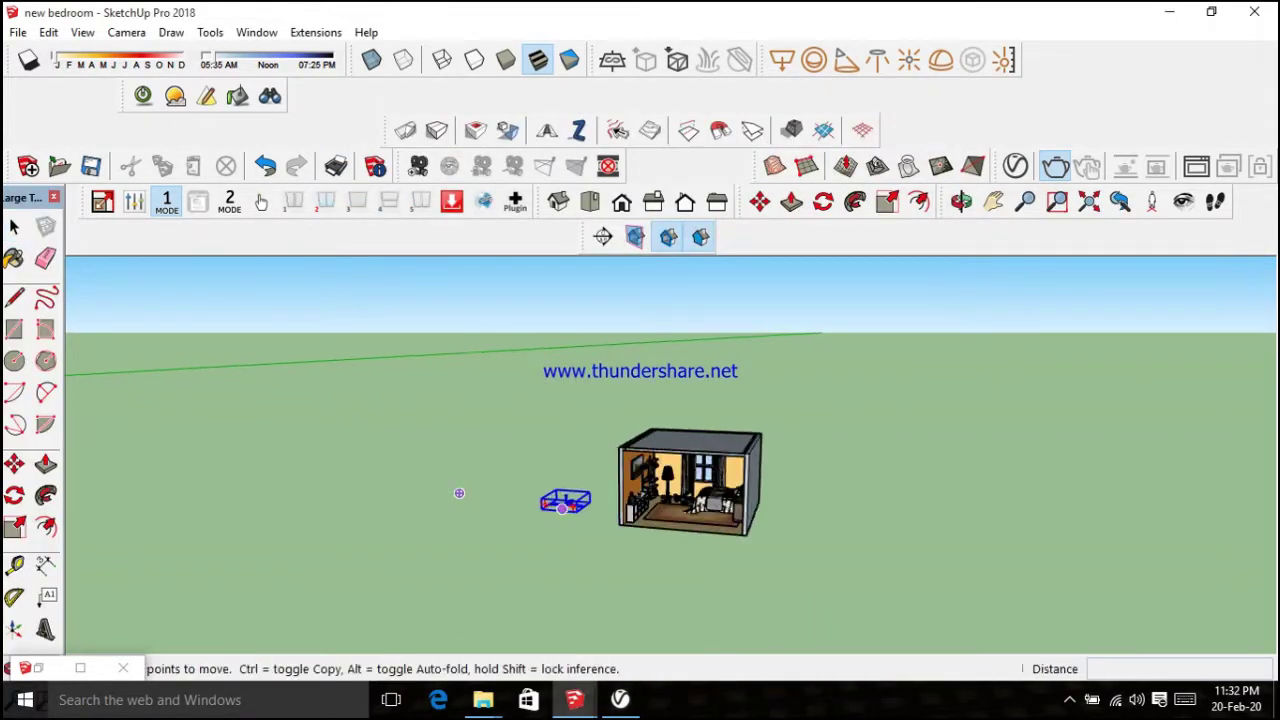
Drop the imported ceiling fan into the scene
scroll(562, 507, "up", 2)
scroll(580, 507, "up", 3)
scroll(595, 507, "up", 1)
left_click(598, 507)
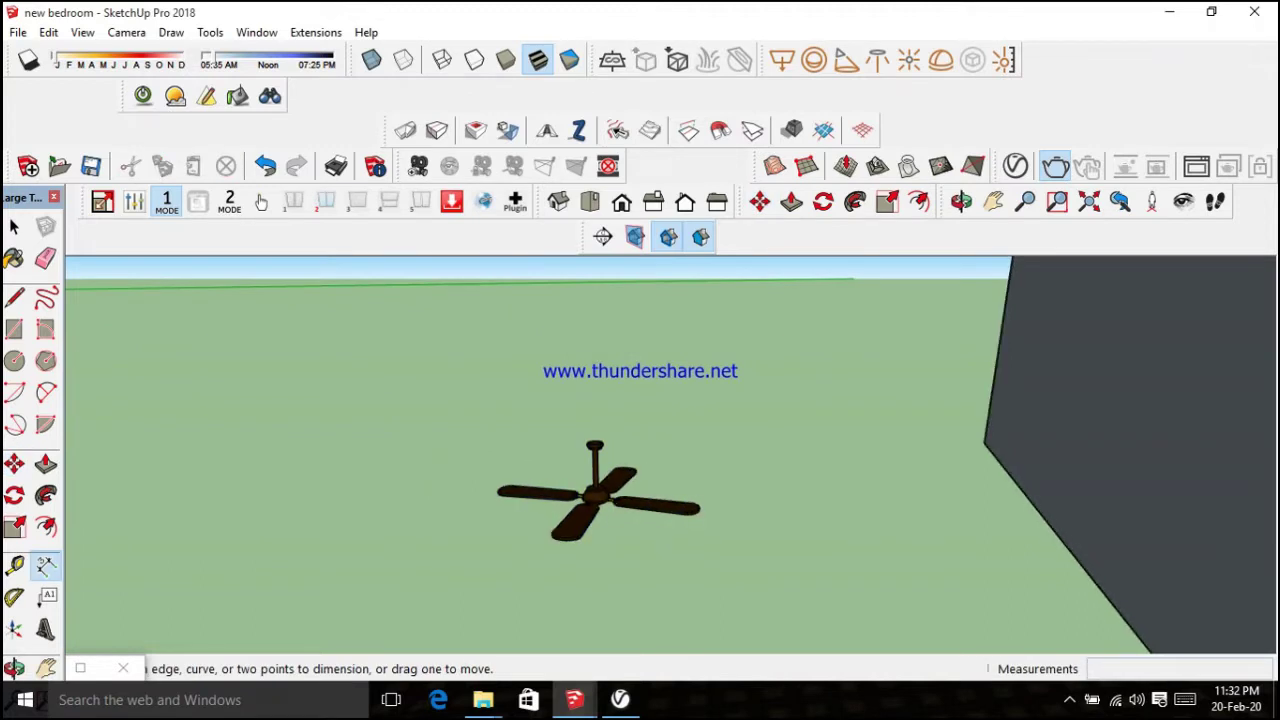
Move the fan up and fix it to the middle of the bedroom ceiling
left_click(14, 464)
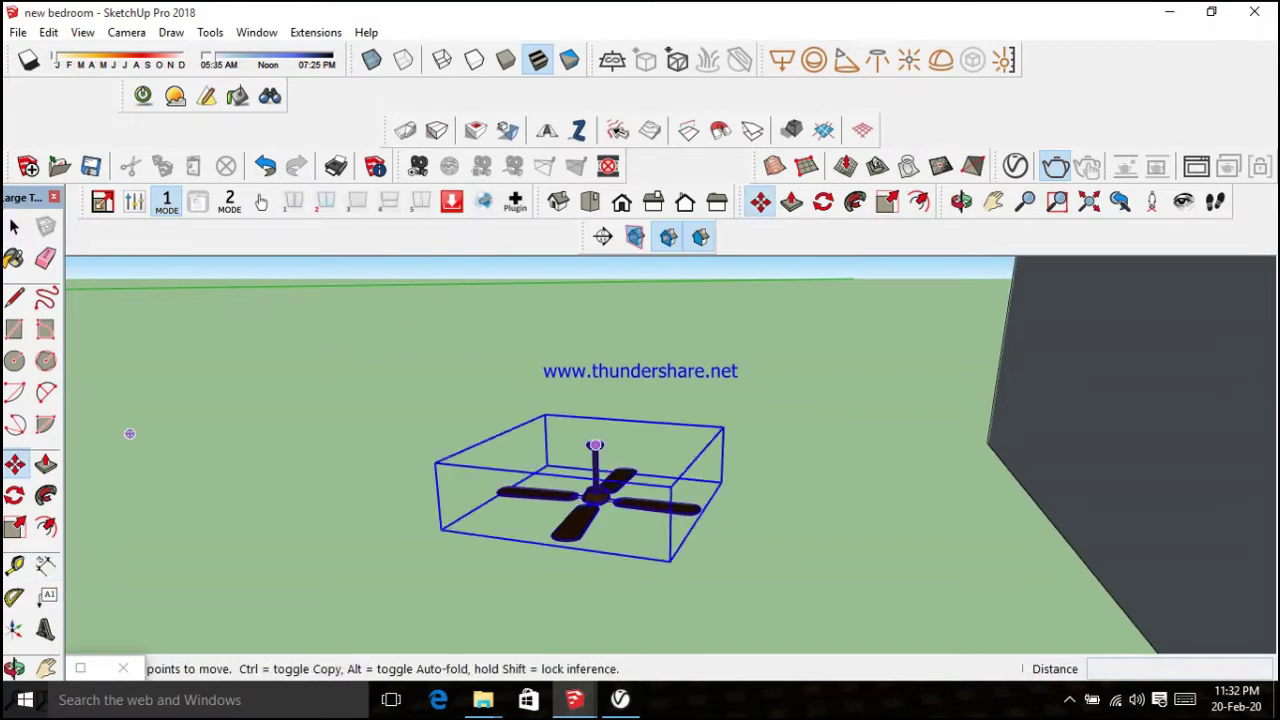
scroll(595, 470, "up", 5)
left_click(600, 440)
scroll(380, 510, "down", 5)
scroll(368, 497, "down", 3)
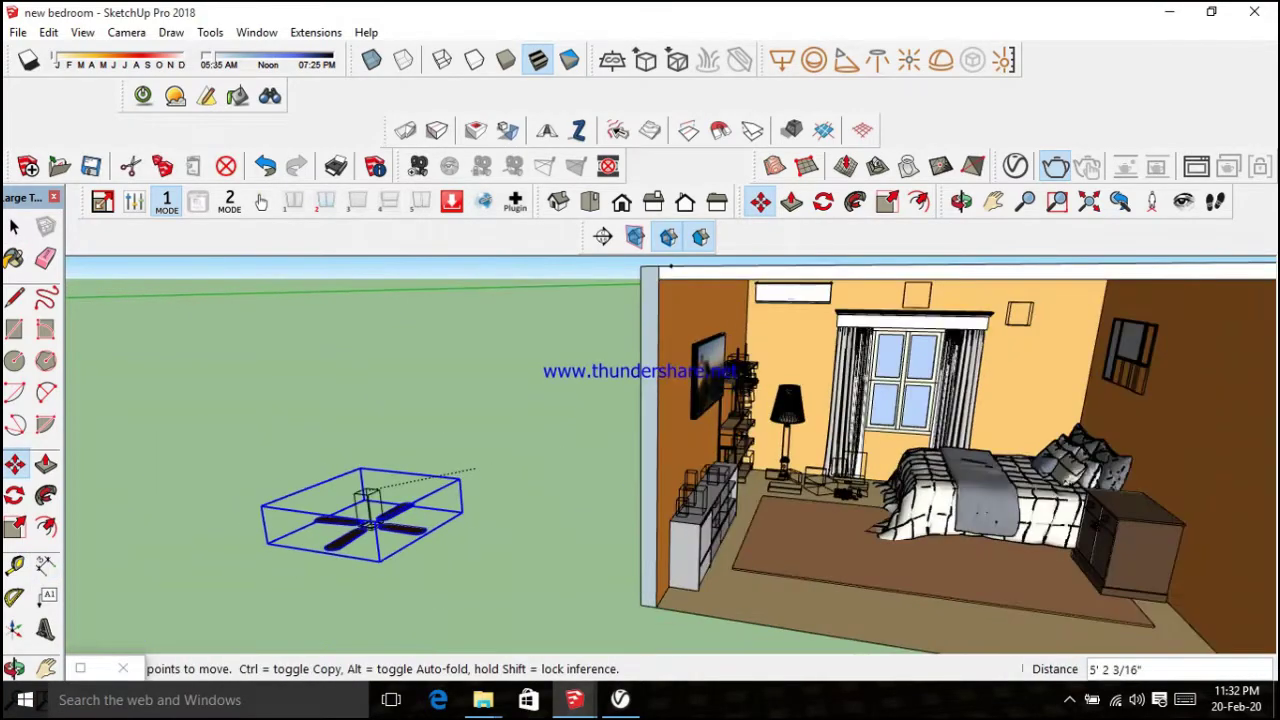
scroll(370, 497, "down", 5)
scroll(873, 355, "up", 8)
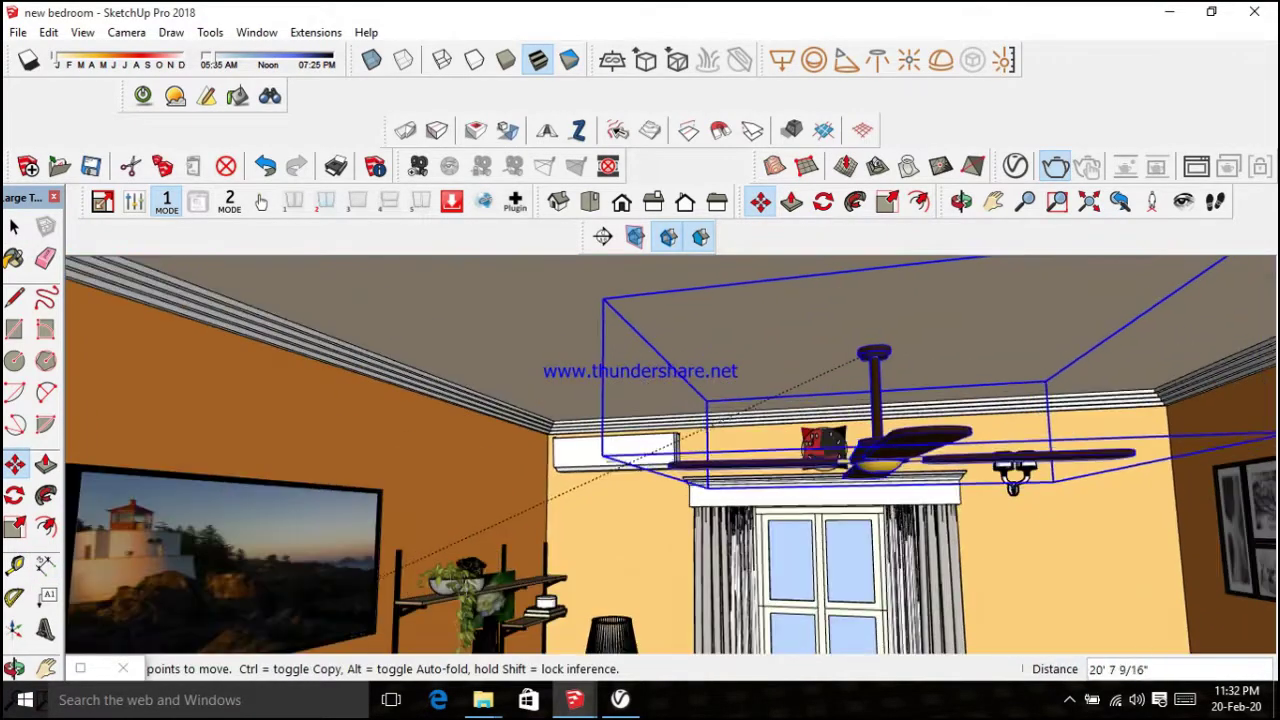
scroll(873, 352, "down", 2)
mouse_move(860, 340)
middle_mouse_down()
mouse_move(850, 330)
mouse_move(800, 380)
middle_mouse_up()
scroll(849, 324, "up", 2)
left_click(849, 324)
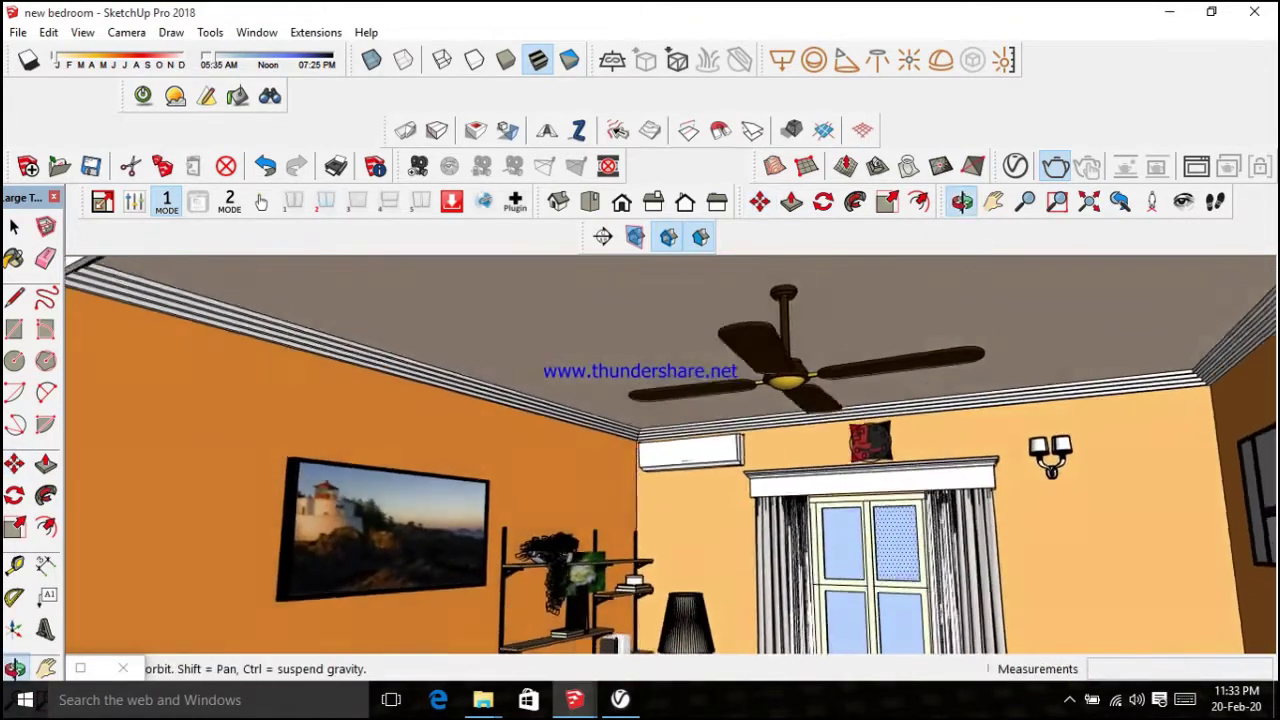
key("m")
left_click(590, 300)
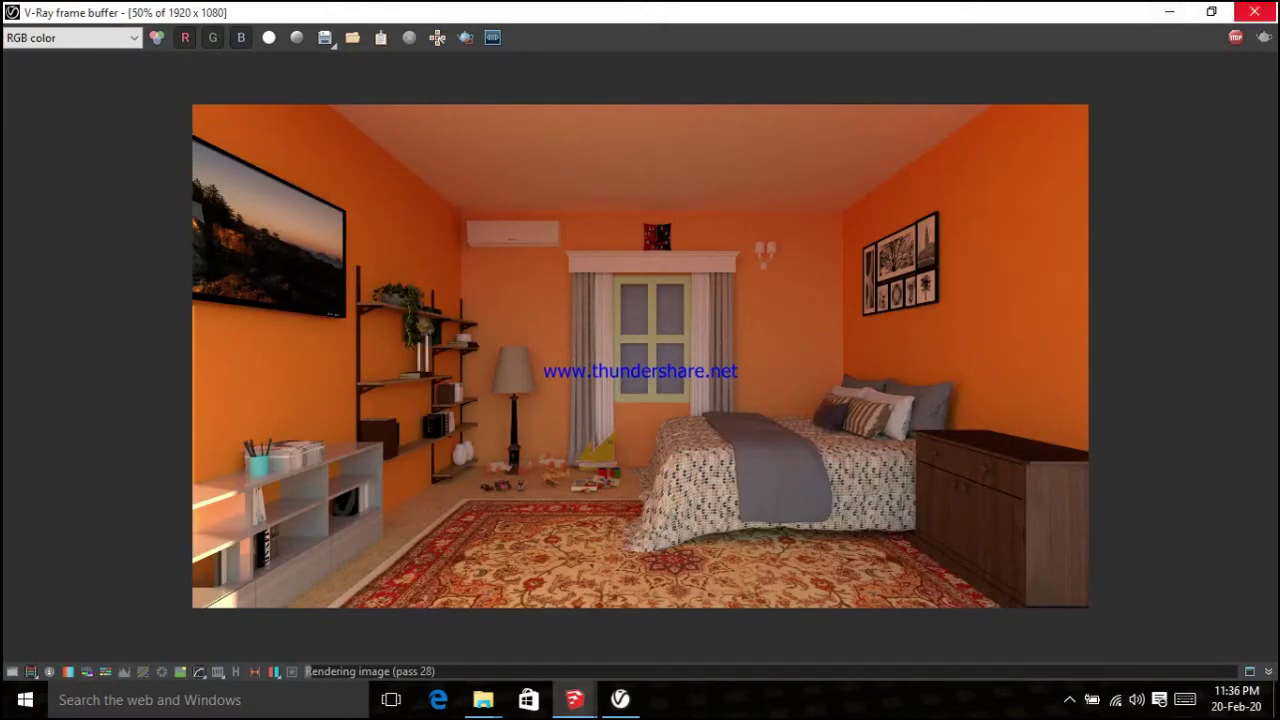
Minimize the render window and SketchUp, then open This PC from the desktop
left_click(1169, 11)
left_click(1169, 8)
double_click(38, 130)
Maximize File Explorer and open Local Disk (E:) > sketchup files > New folder
left_click(1049, 137)
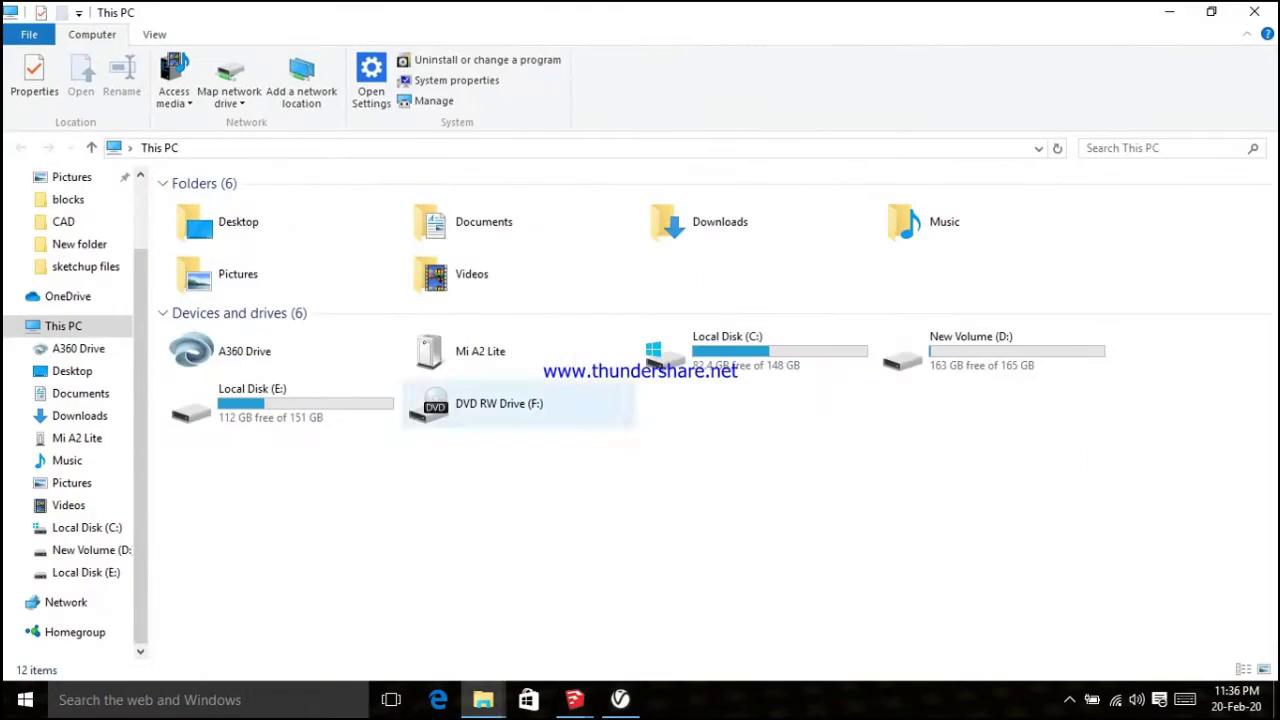
double_click(255, 395)
double_click(230, 337)
double_click(215, 224)
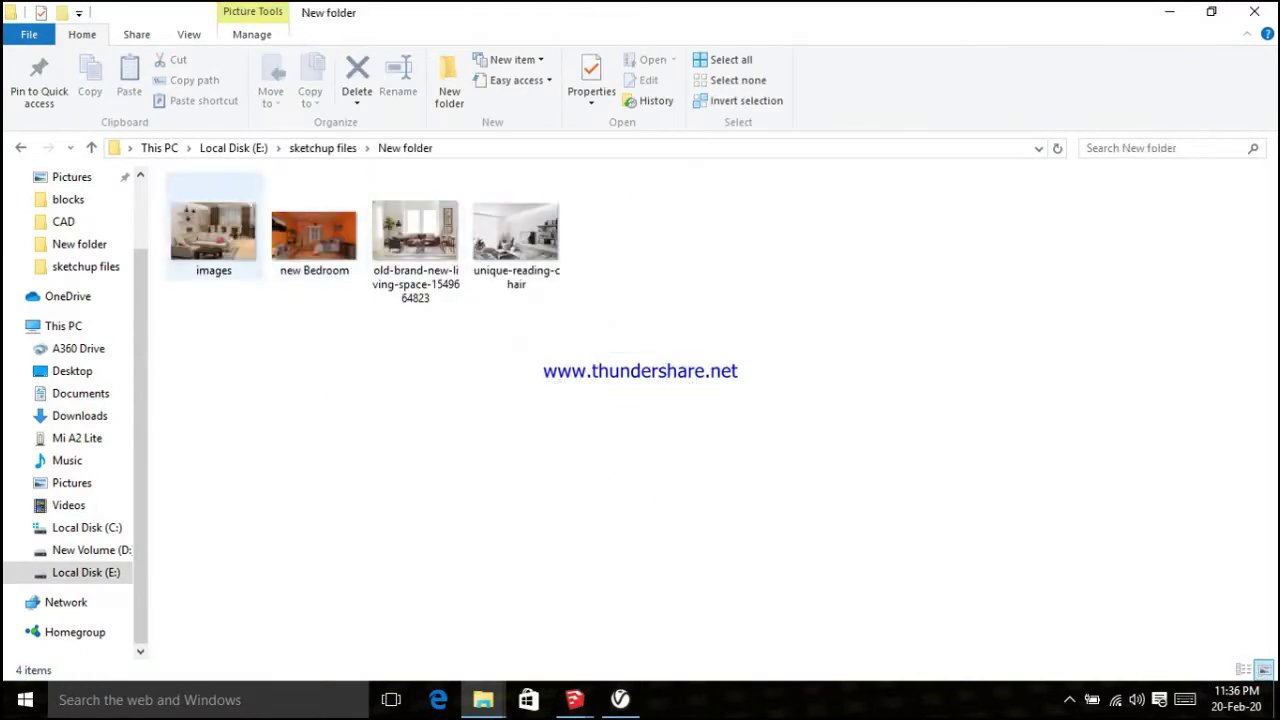
Preview the 'images' picture and then 'new Bedroom' in Photos, then close the viewer
left_click(294, 232)
double_click(214, 230)
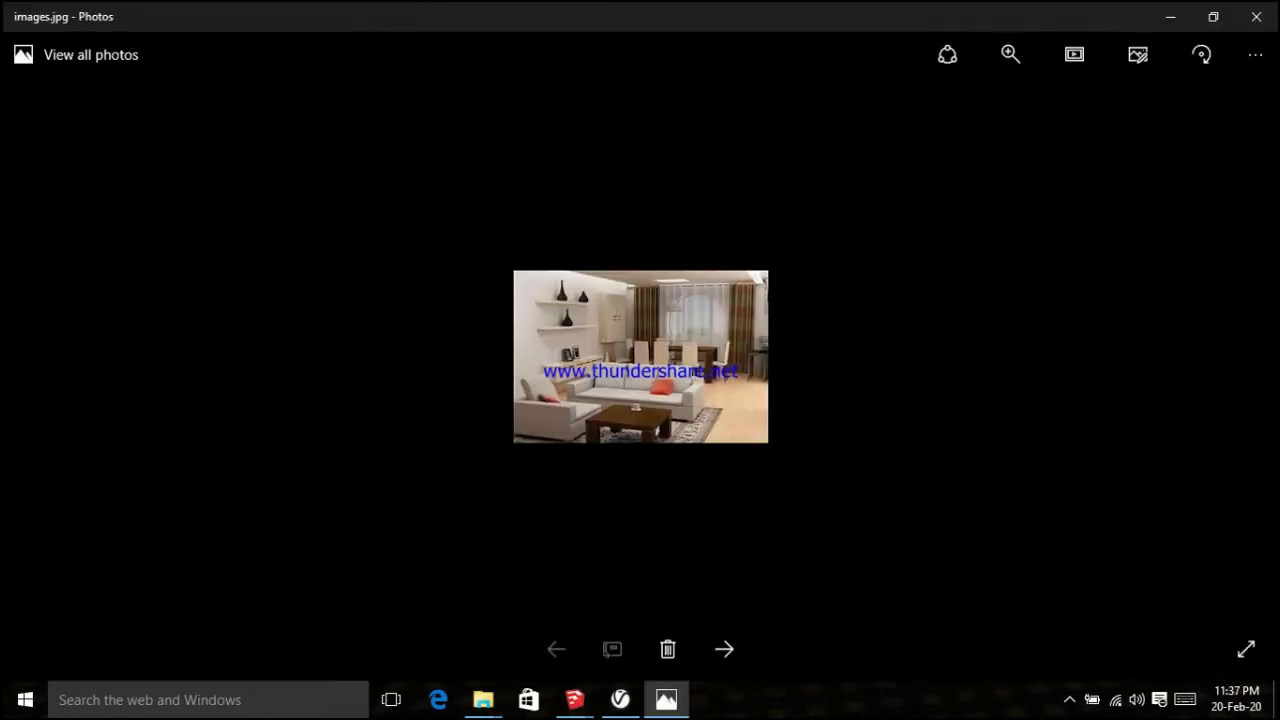
left_click(723, 648)
left_click(1256, 16)
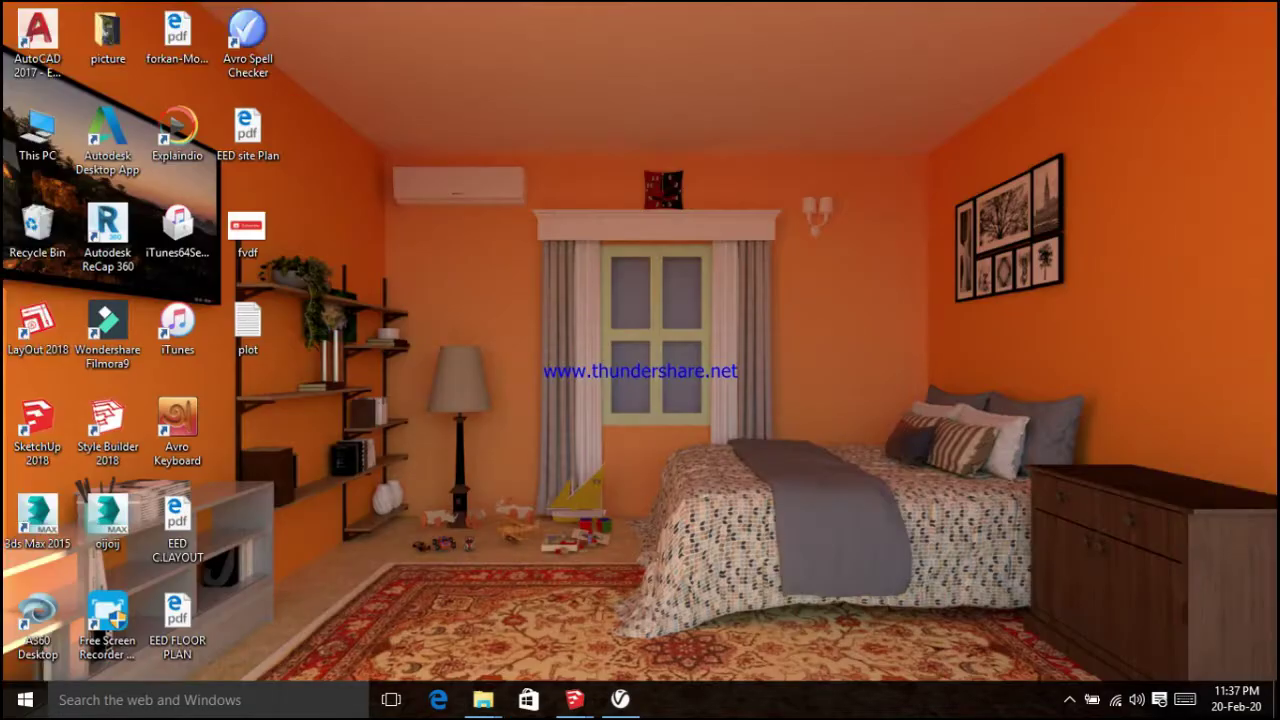
Back in the bedroom model, move the speaker set onto the low white bookshelf top
left_click(470, 615)
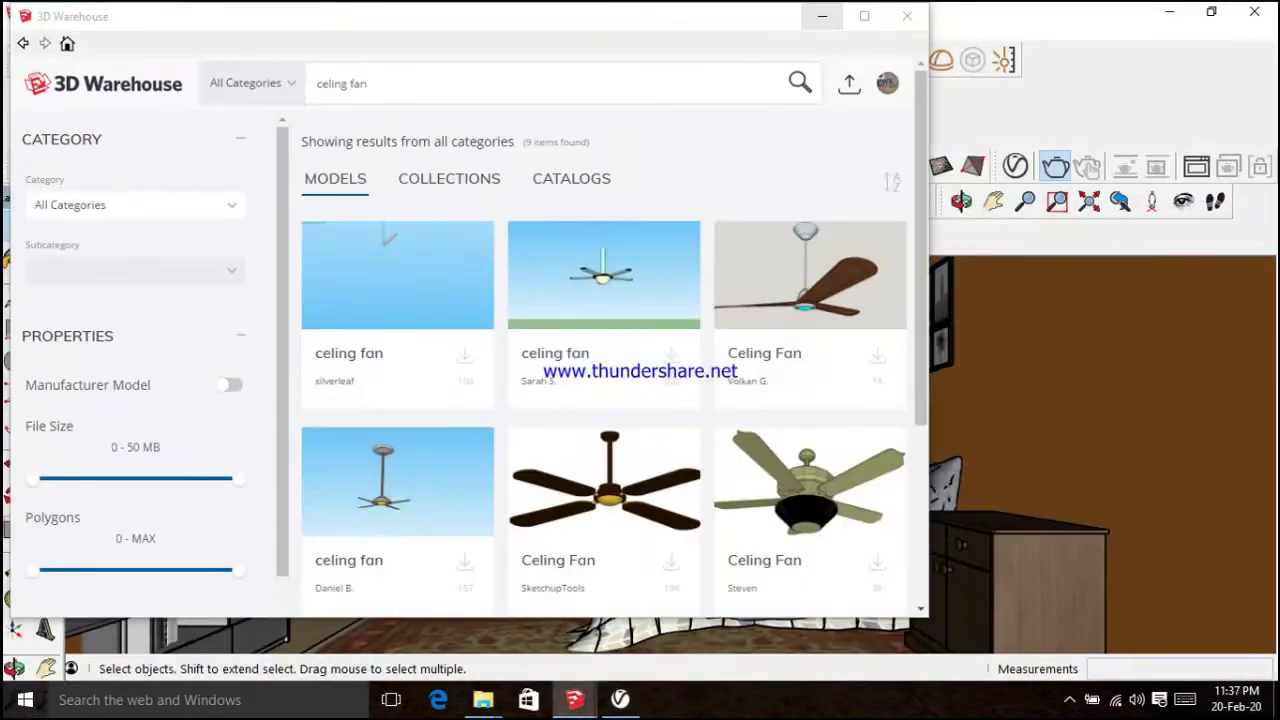
scroll(640, 455, "down", 3)
middle_click_drag(640, 455, 560, 440)
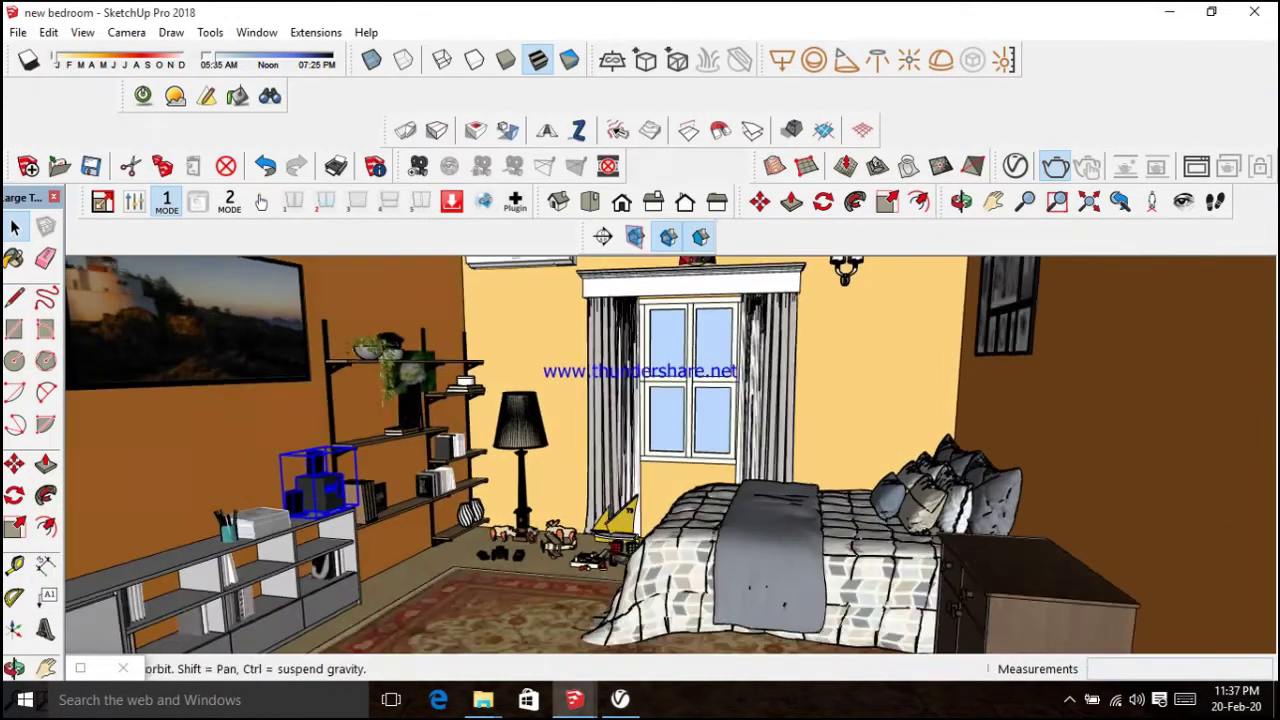
middle_click_drag(640, 455, 560, 430)
scroll(350, 430, "up", 3)
left_click(14, 463)
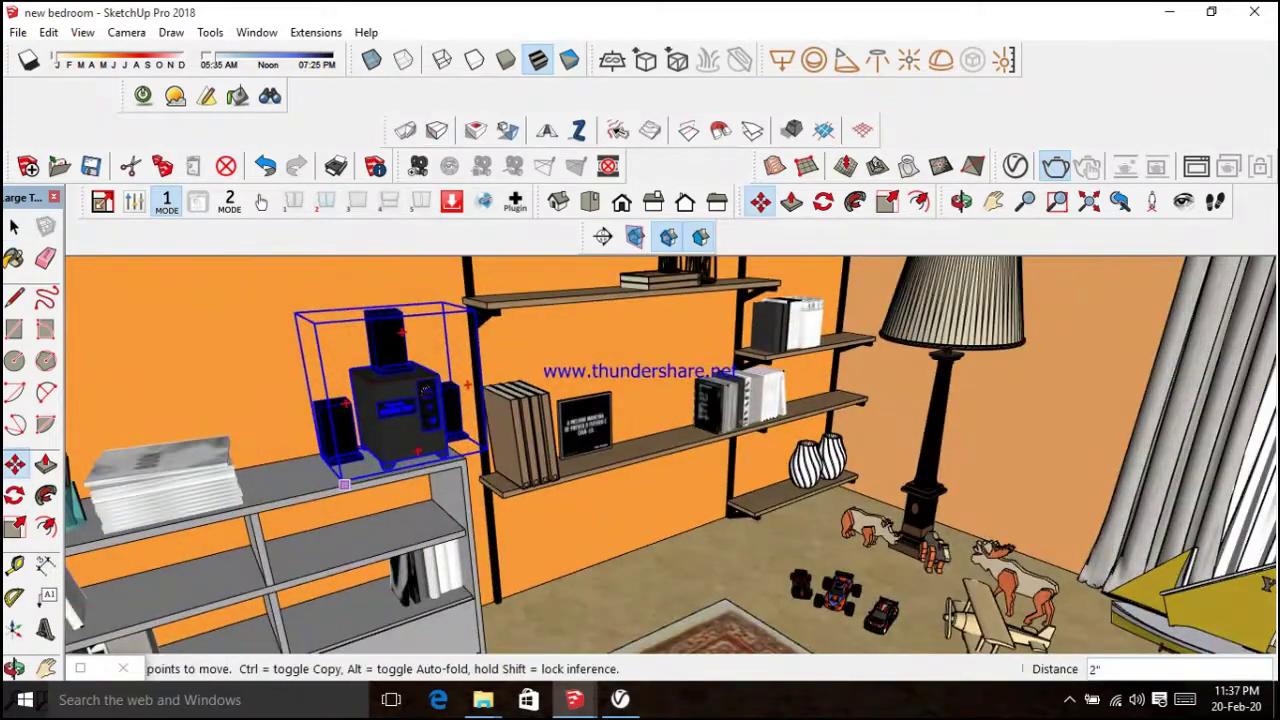
left_click(380, 495)
left_click(282, 502)
Switch to Front view and orbit the room to a new angle
scroll(686, 529, "down", 3)
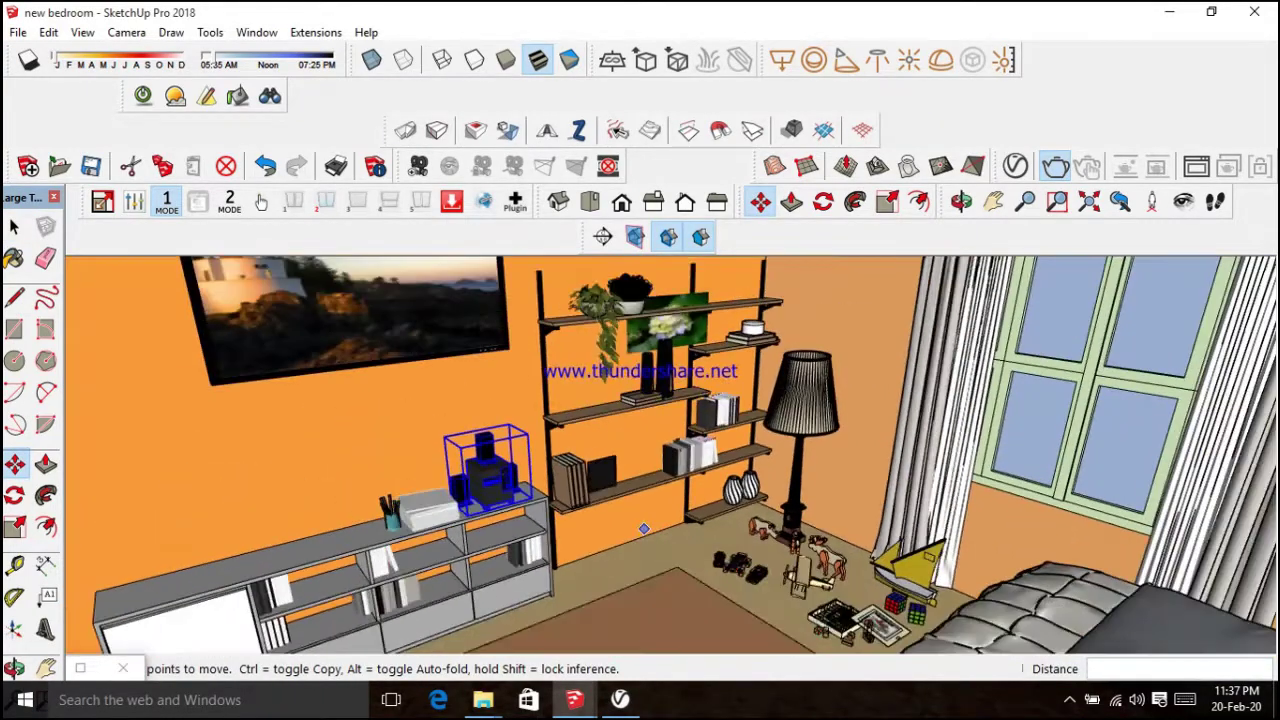
middle_click_drag(686, 529, 600, 480)
left_click(621, 201)
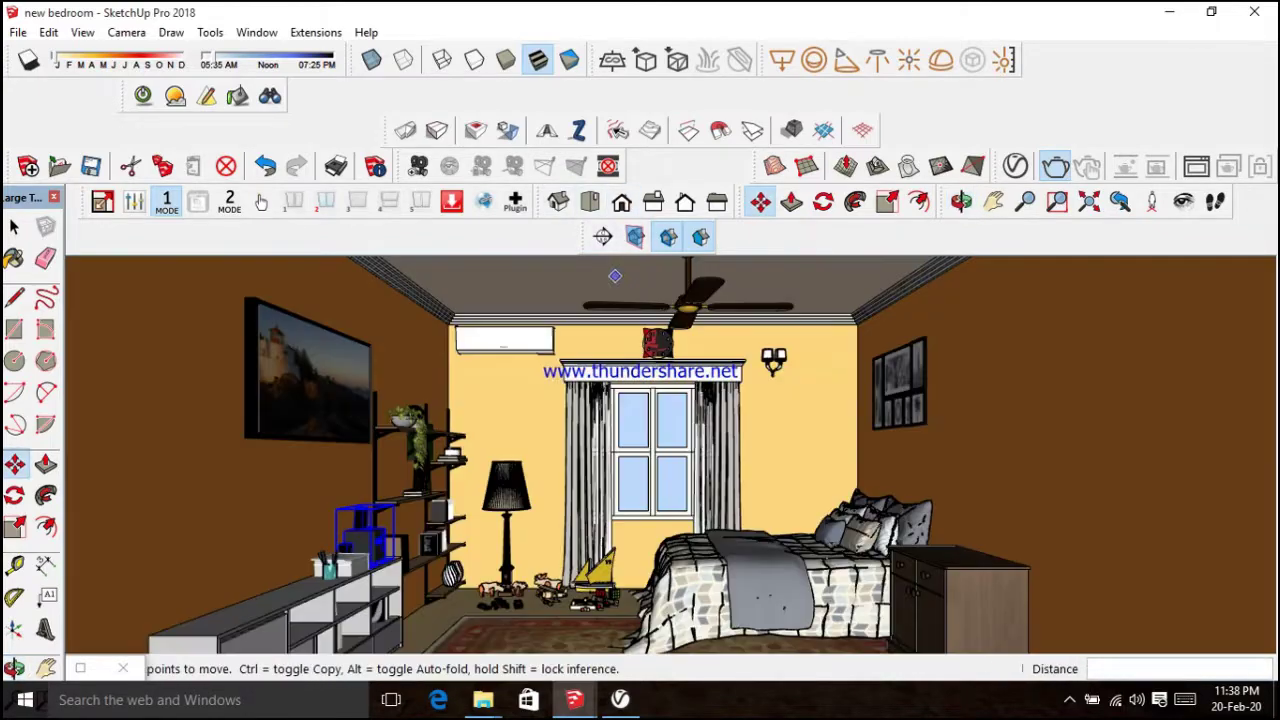
middle_click_drag(706, 492, 480, 380)
key("space")
Move the air-conditioner unit down the blue axis on the back wall
left_click(450, 310)
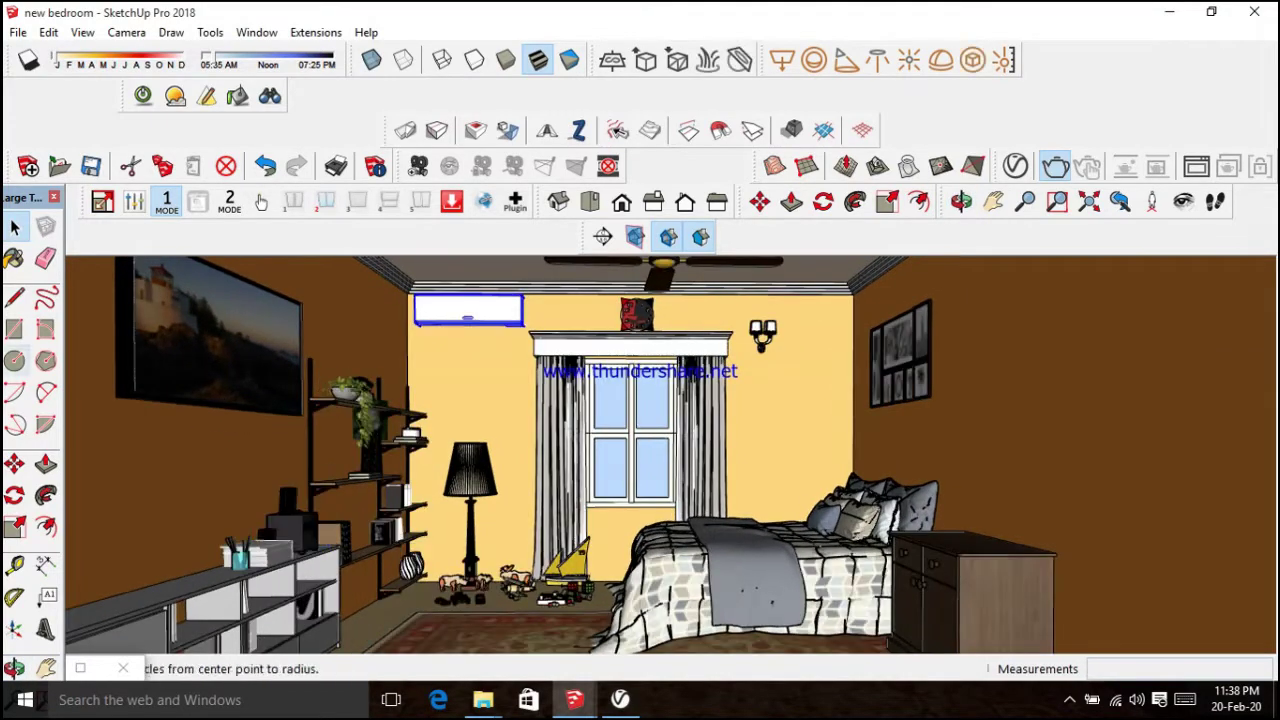
key("m")
left_click_drag(421, 325, 421, 351)
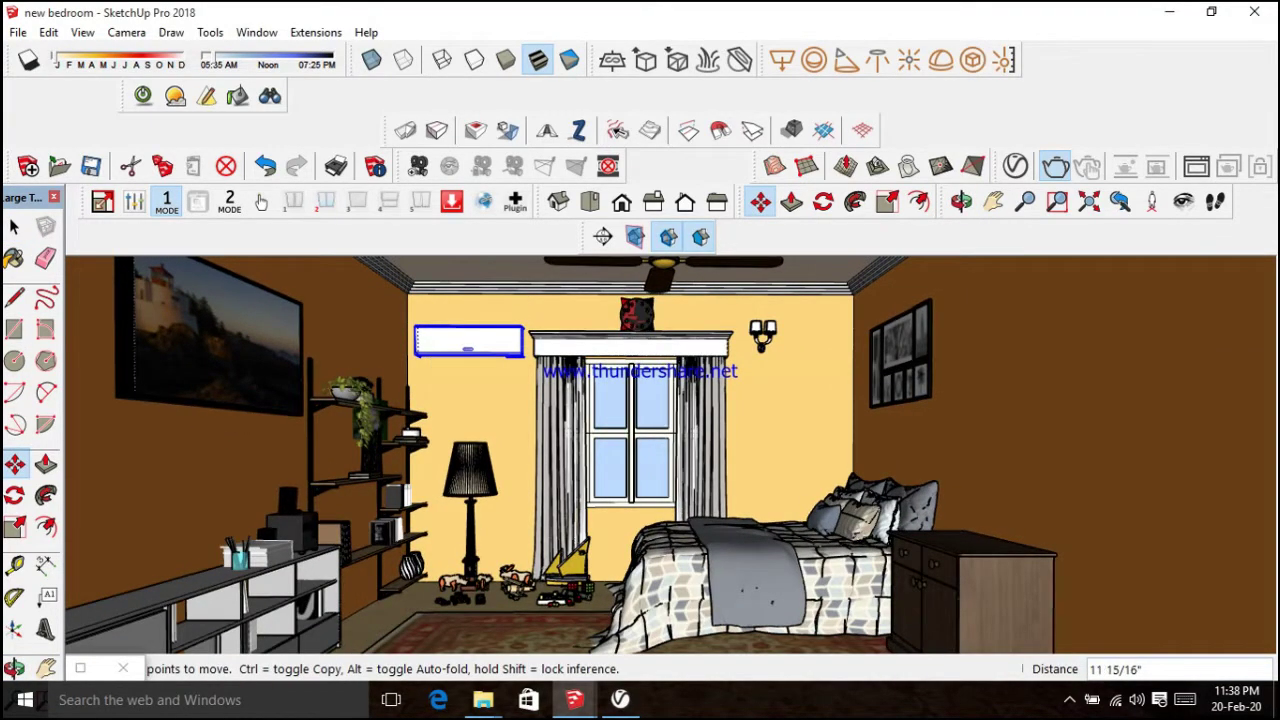
left_click(421, 348)
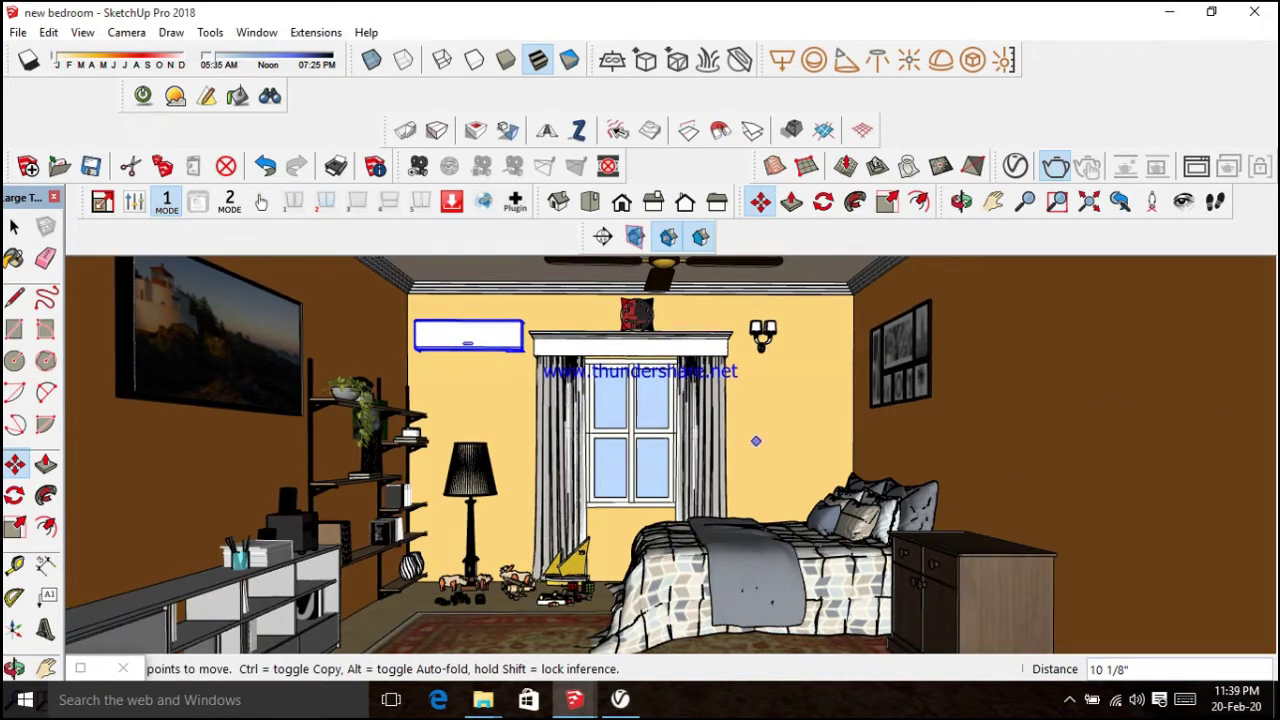
key("space")
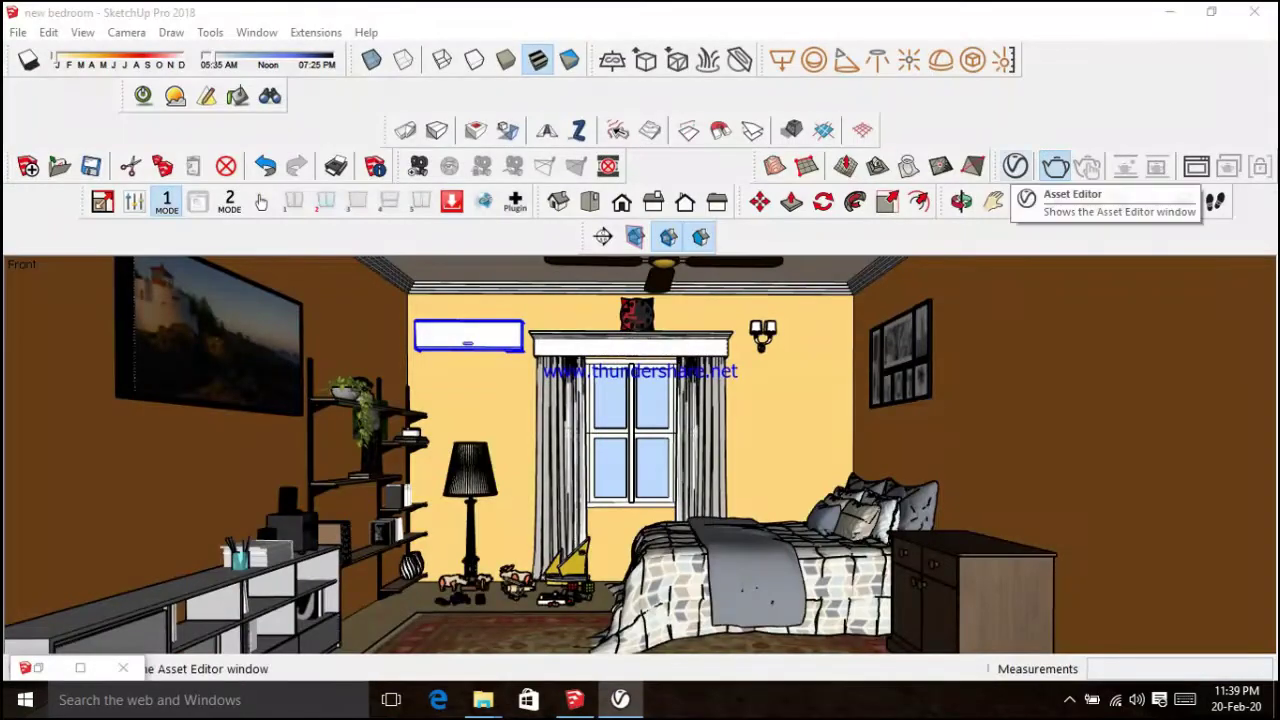
Set the Front view and bring up the V-Ray Asset Editor render settings
middle_click_drag(640, 450, 655, 450)
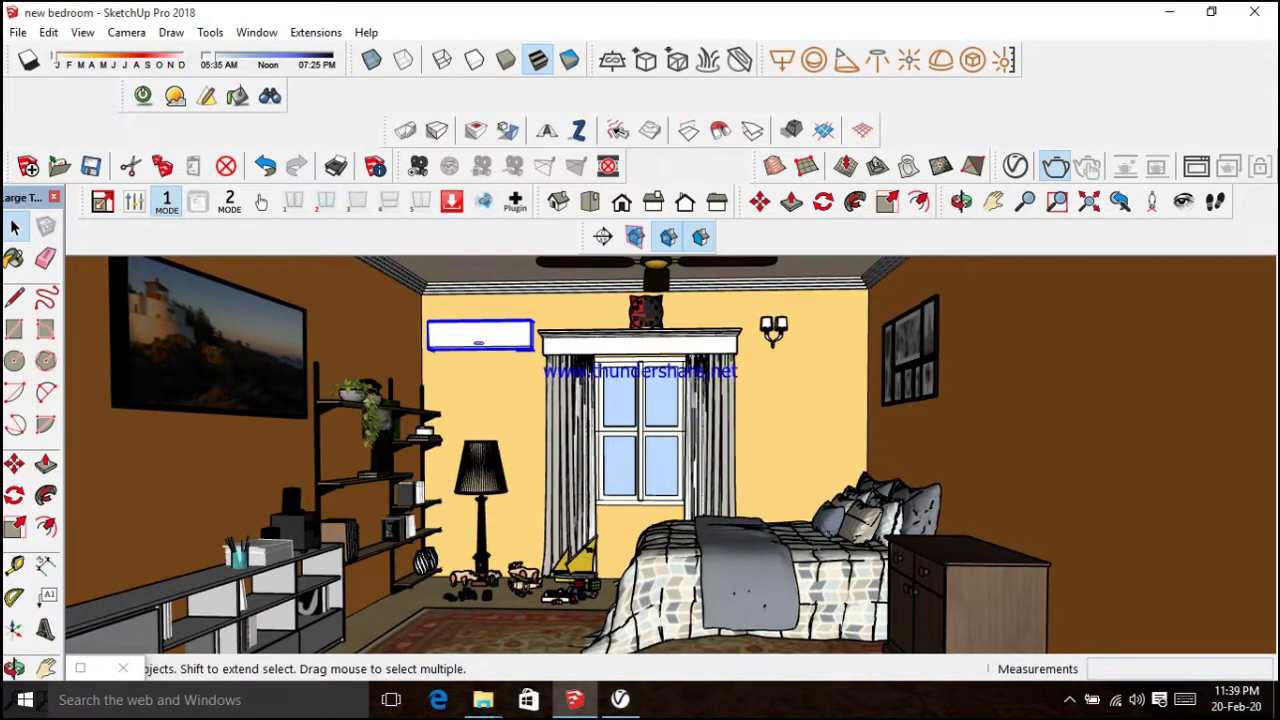
left_click(621, 203)
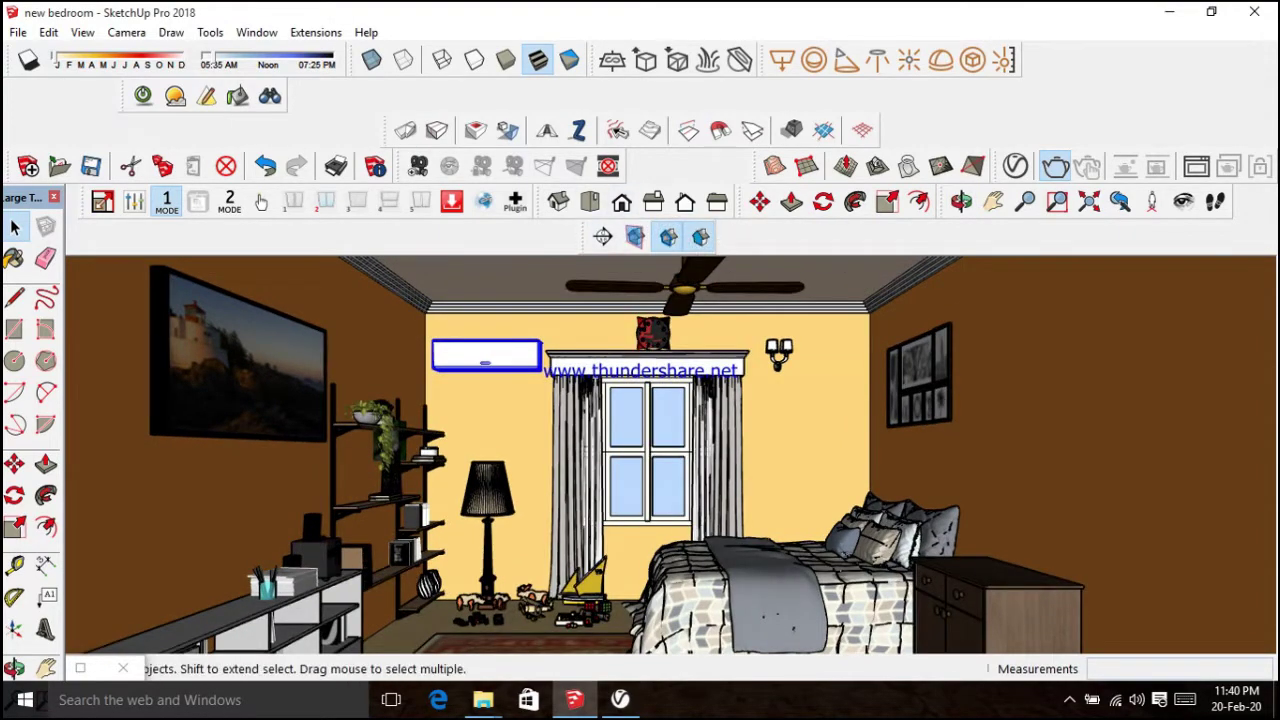
left_click(1015, 166)
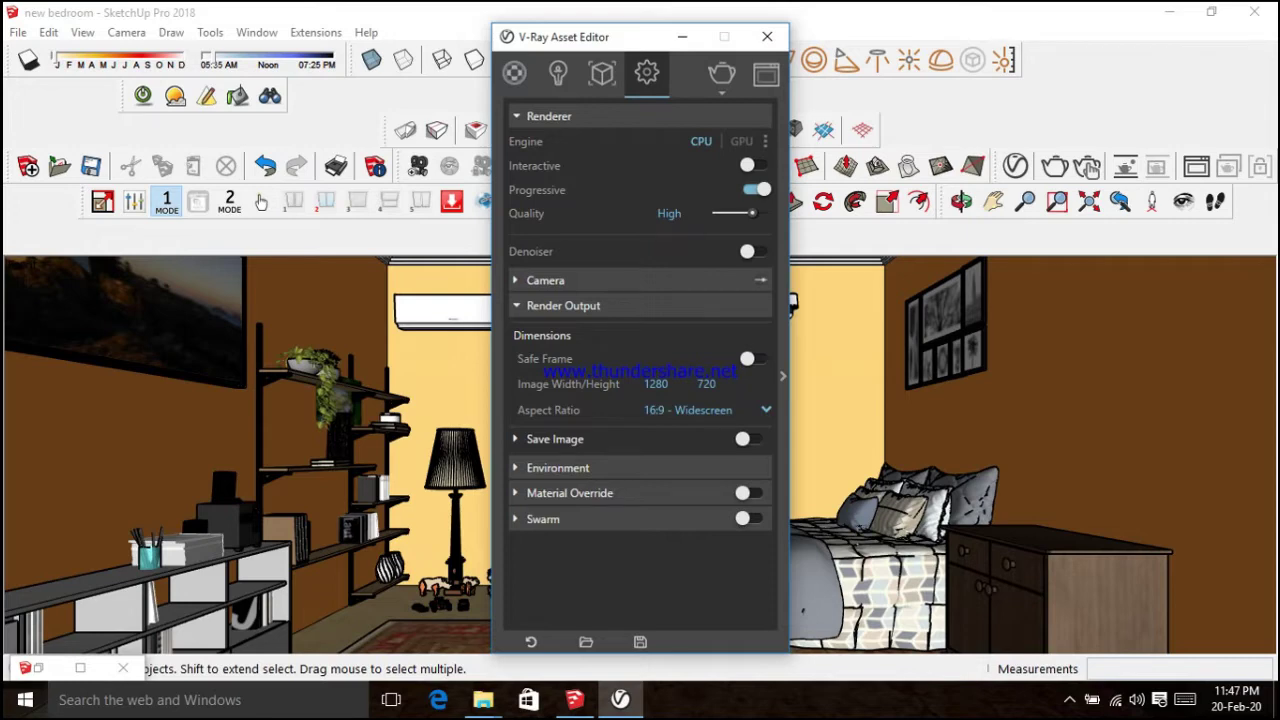
Render the bedroom at 1280×720, letting the progressive render refine to pass 88
left_click(721, 73)
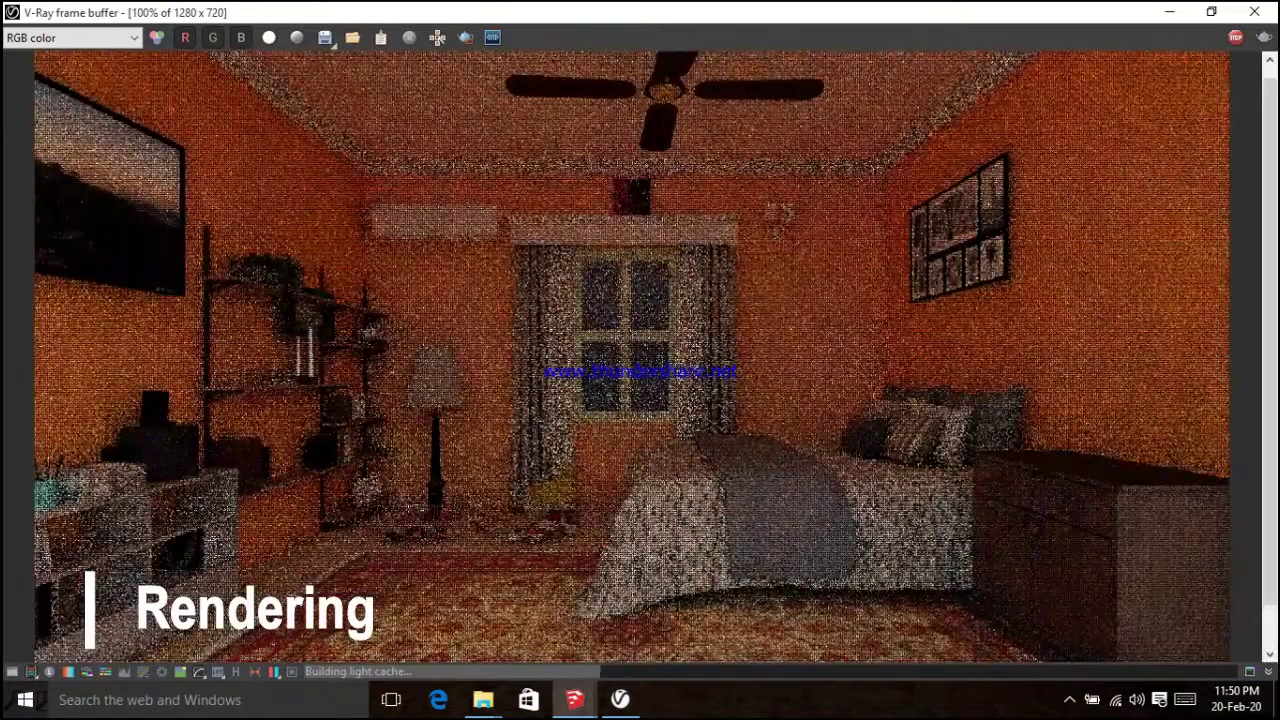
left_click(1069, 700)
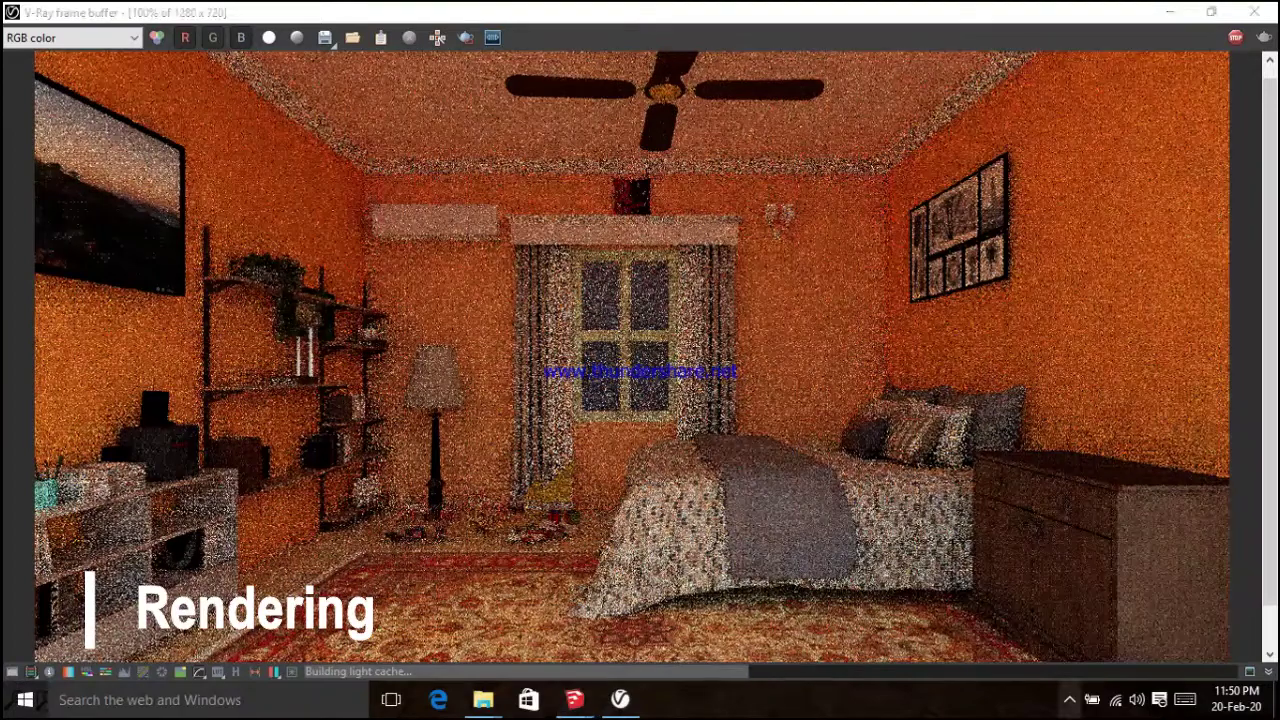
right_click(1032, 624)
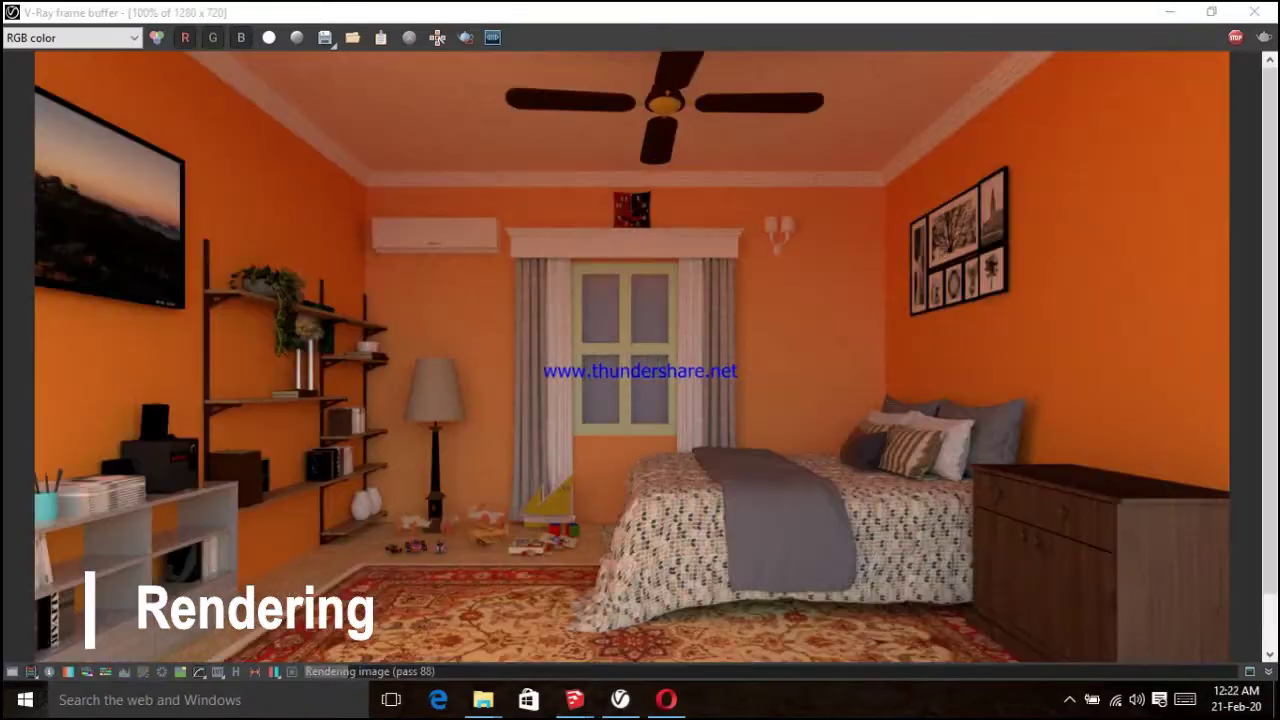